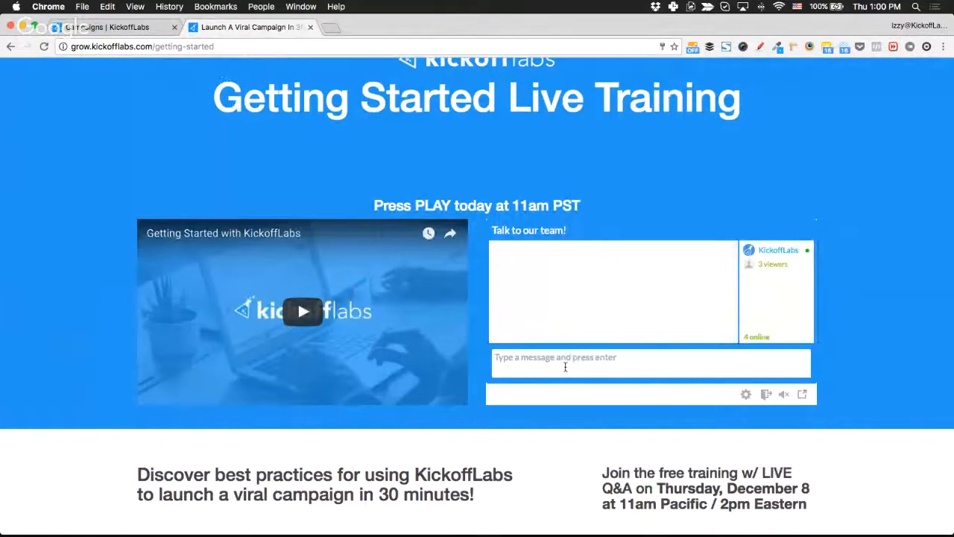
Post 'Please PRESS PLAY, we're now LIVE!' in the live chat, then reload the training page.
click(565, 366)
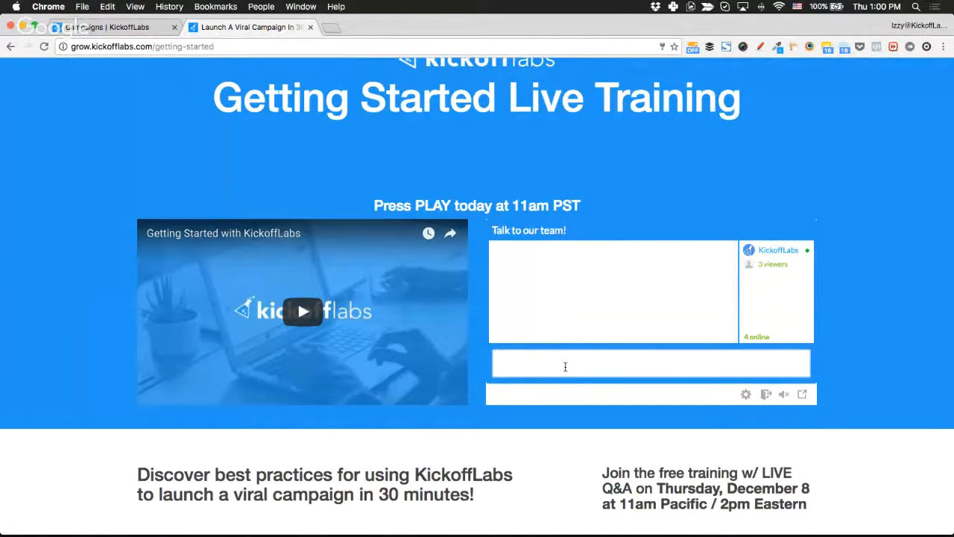
text(Please PRESS PLAY, we're now LIVE!)
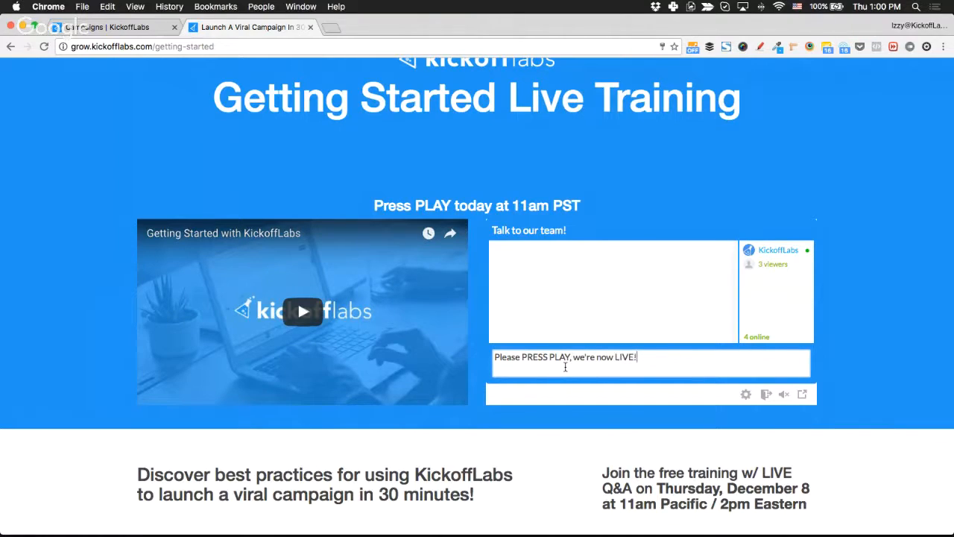
key(Return)
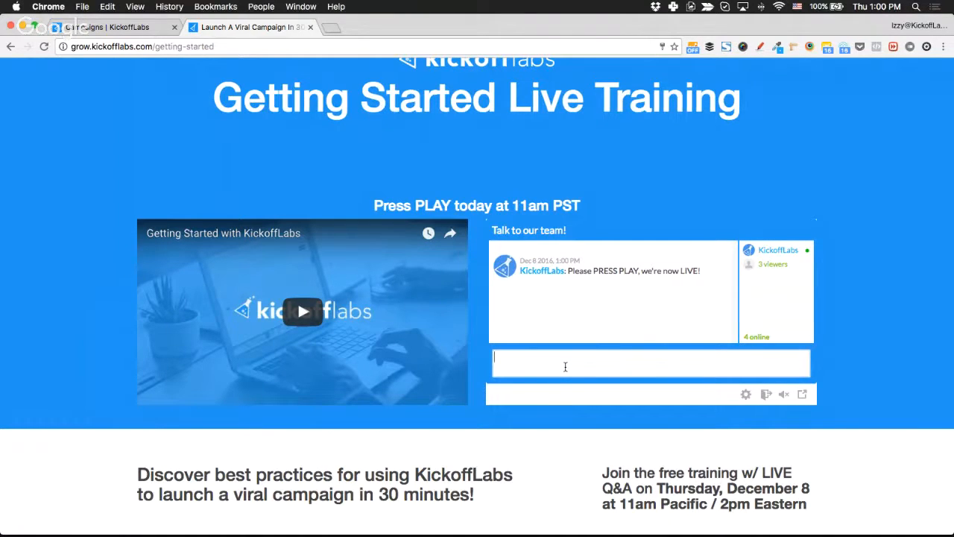
key(super+r)
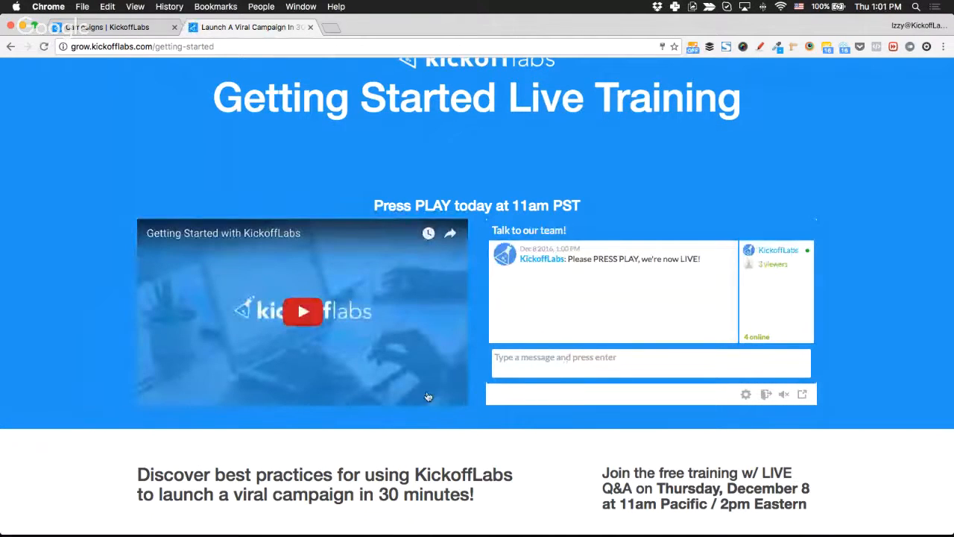
scroll(66, 221, up, 2)
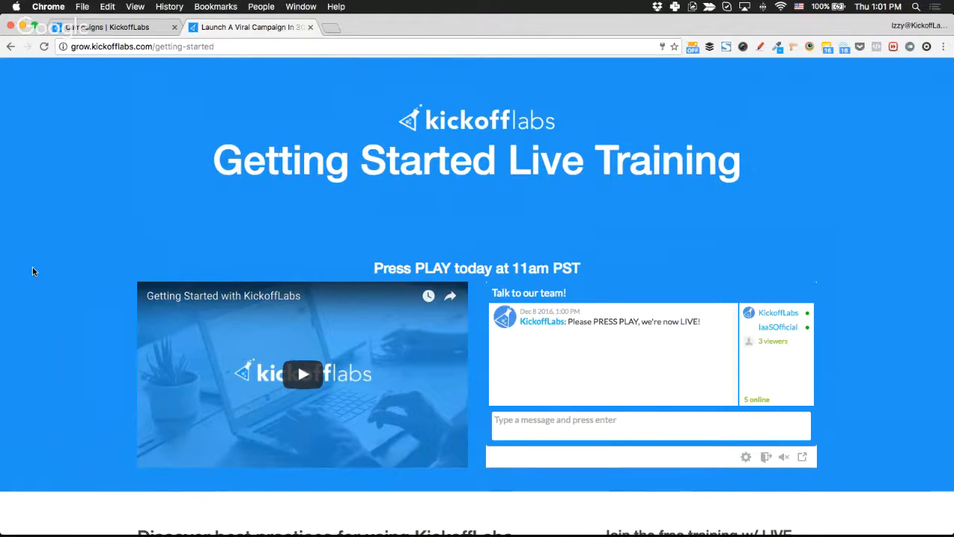
scroll(32, 272, down, 1)
scroll(32, 272, up, 1)
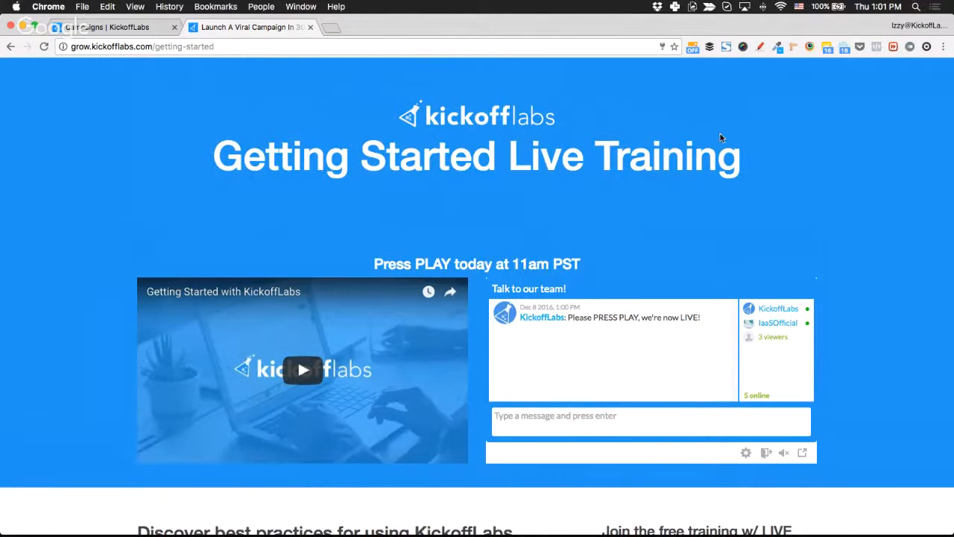
click(583, 420)
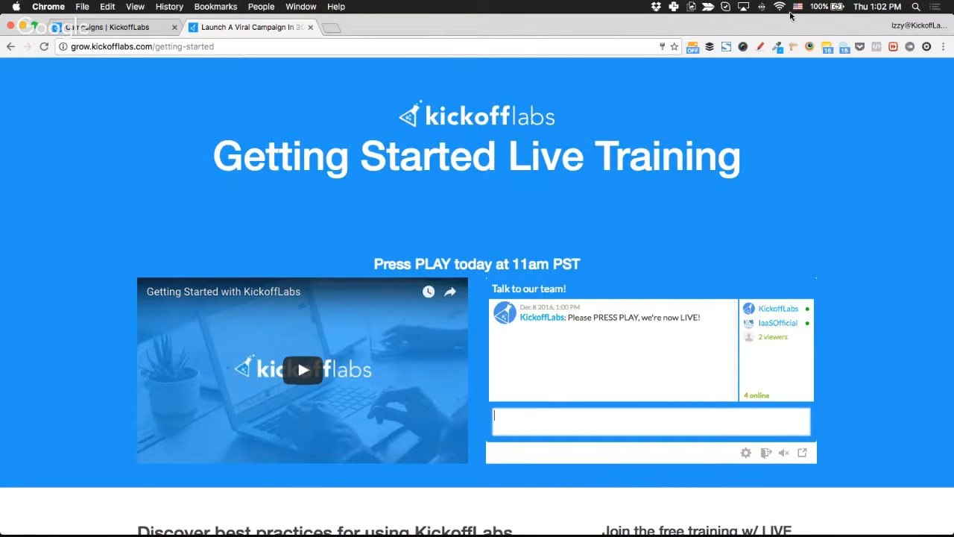
click(876, 8)
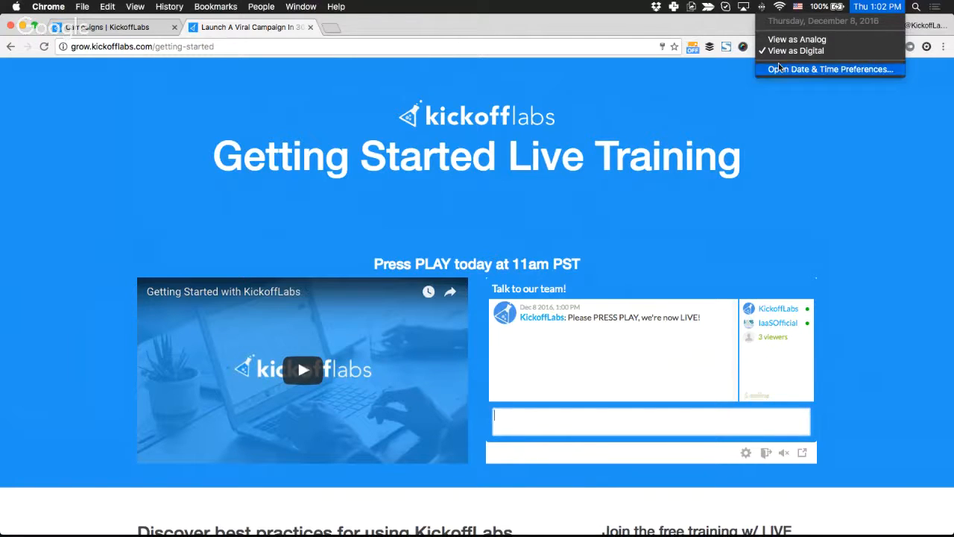
click(793, 170)
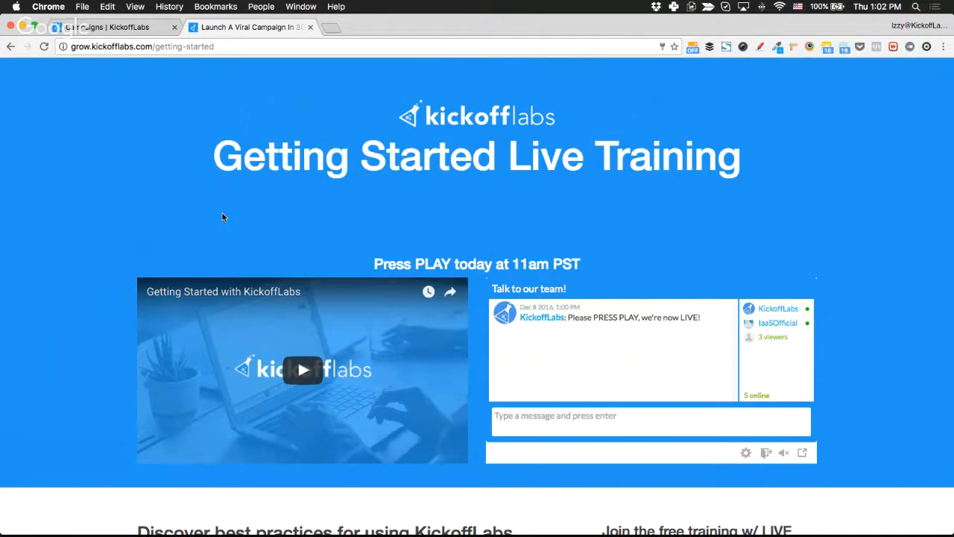
key(super+grave)
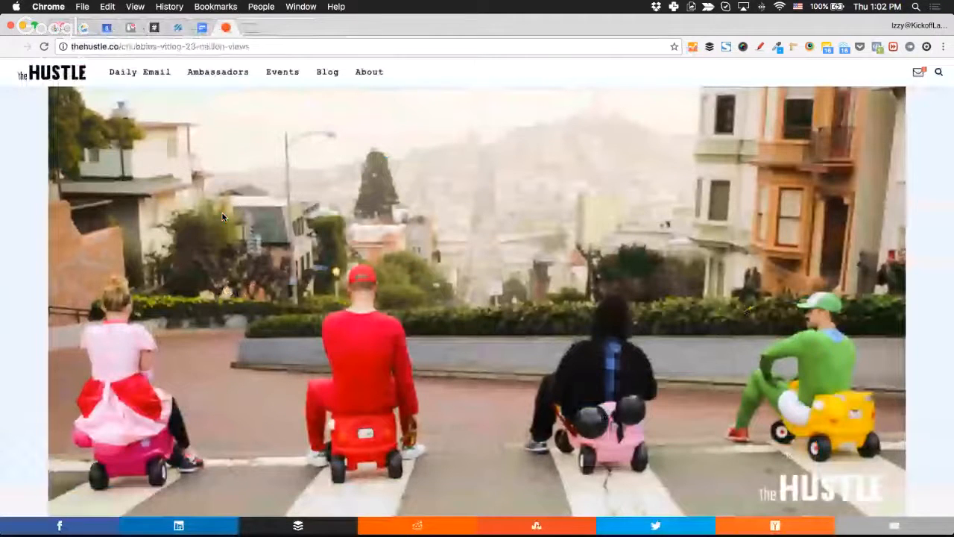
Open the Getting Started With KickoffLabs campaign from app.kickofflabs.com in a new tab of The Hustle window.
key(super+grave)
key(ctrl+Up)
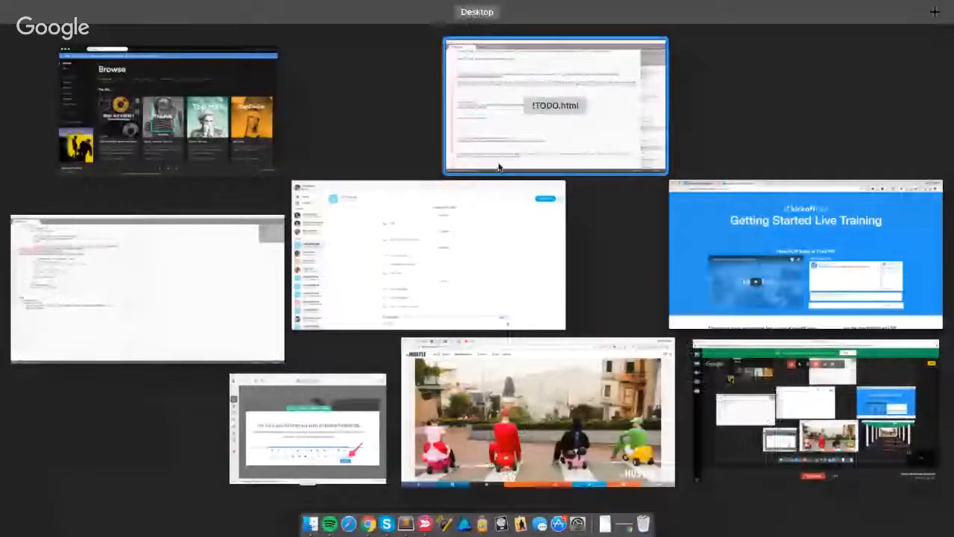
click(605, 393)
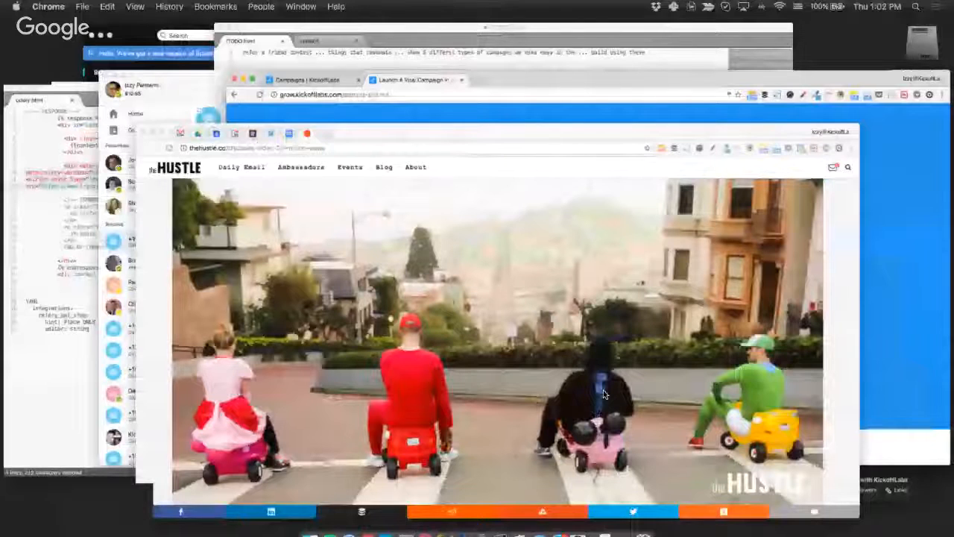
key(super+t)
text(app)
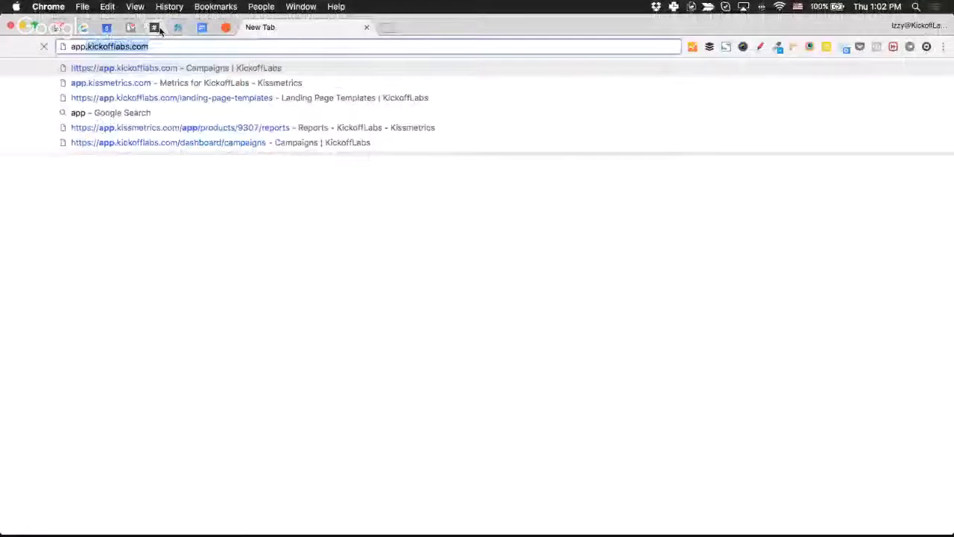
key(Return)
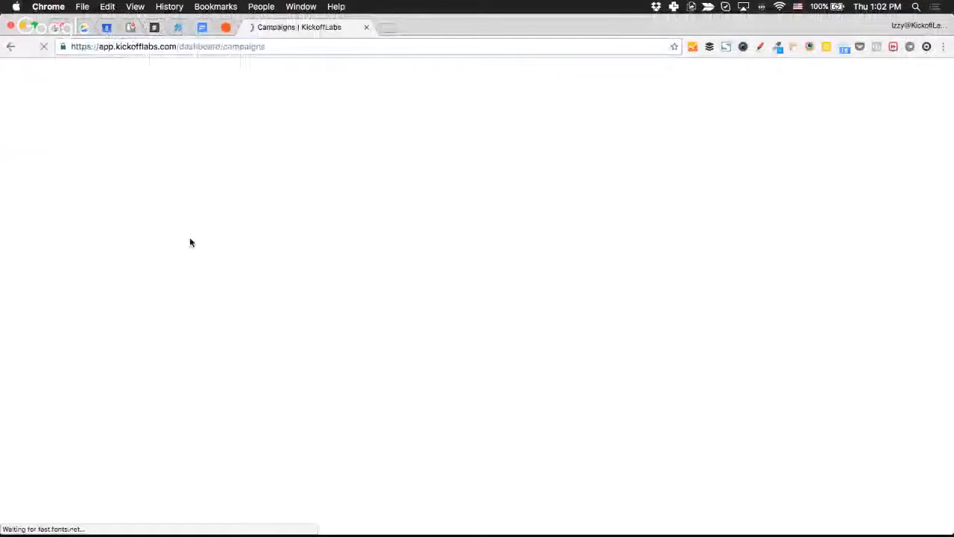
scroll(256, 336, down, 10)
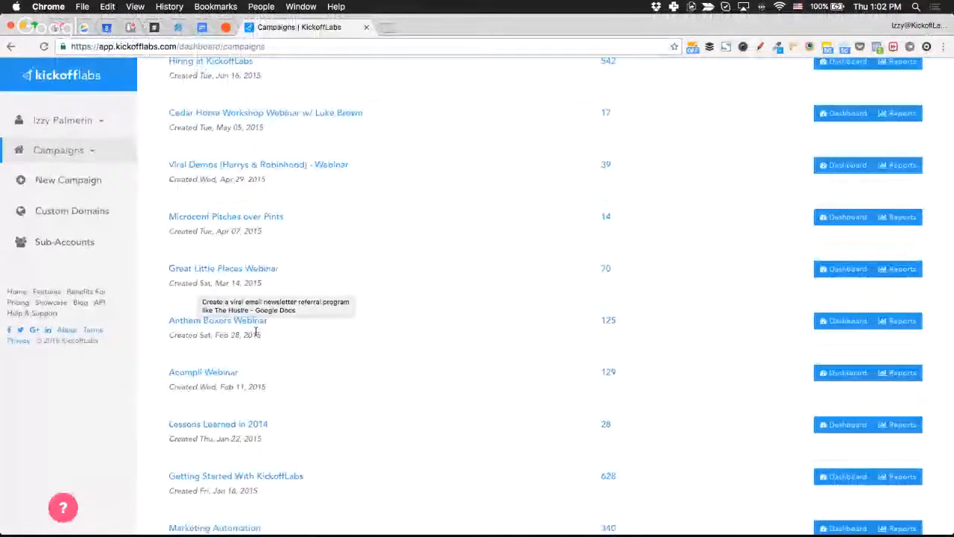
scroll(256, 331, down, 3)
click(273, 361)
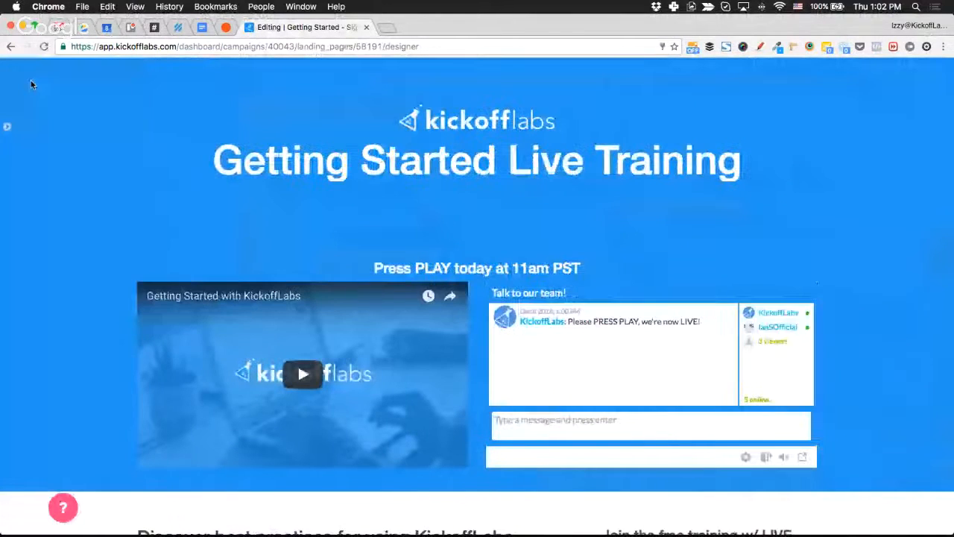
Review the landing page's Edit HTML panel down to the video section, then close the editor tab.
click(7, 126)
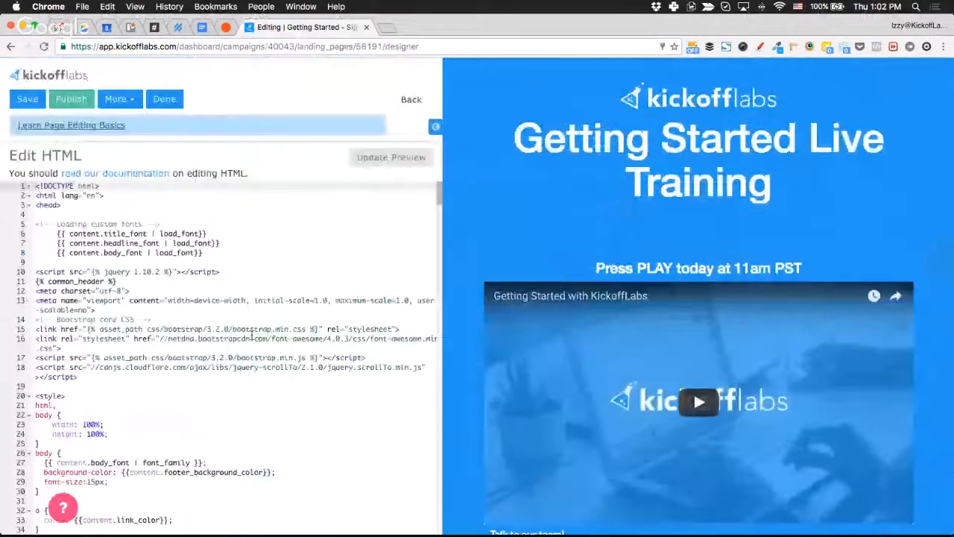
scroll(252, 335, down, 20)
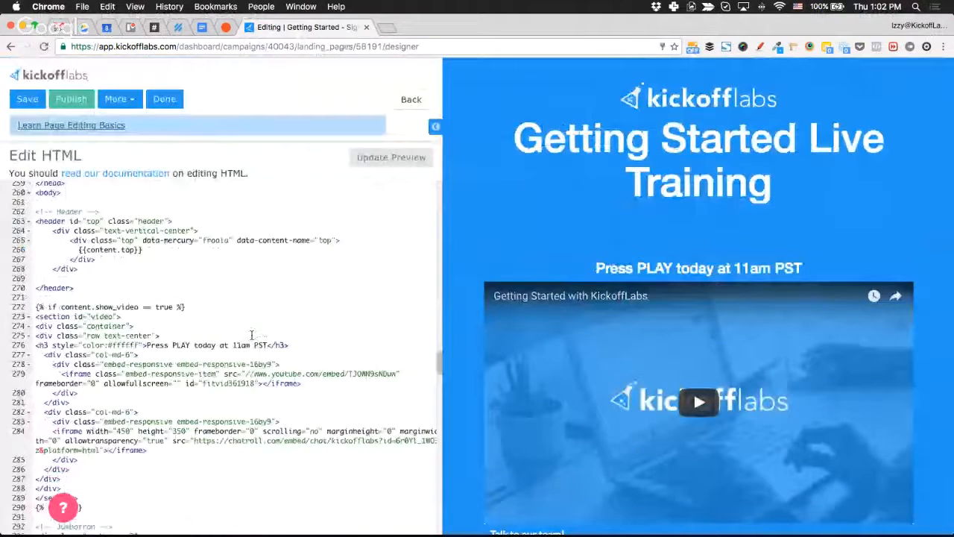
scroll(252, 336, down, 2)
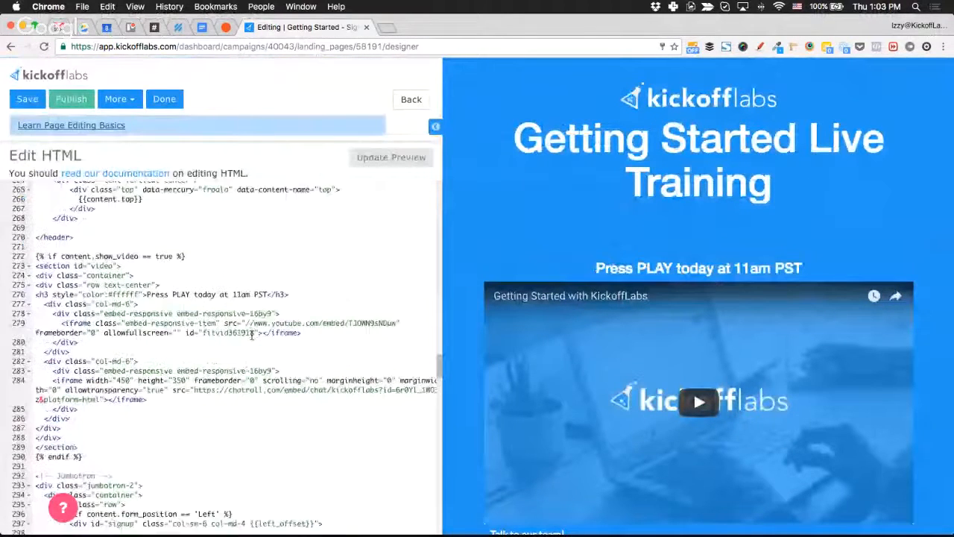
scroll(252, 335, down, 1)
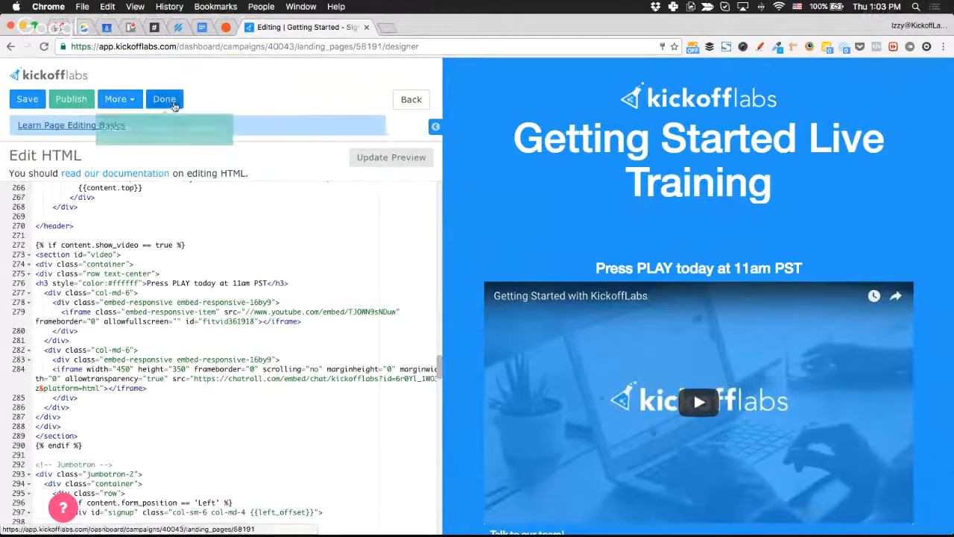
key(super+w)
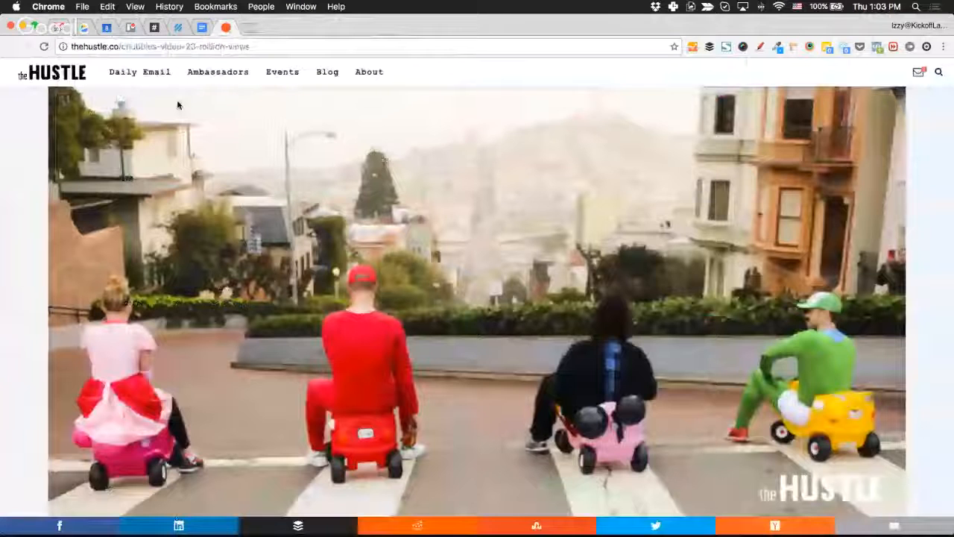
Close The Hustle article tab to return to the KickoffLabs training page.
key(super+w)
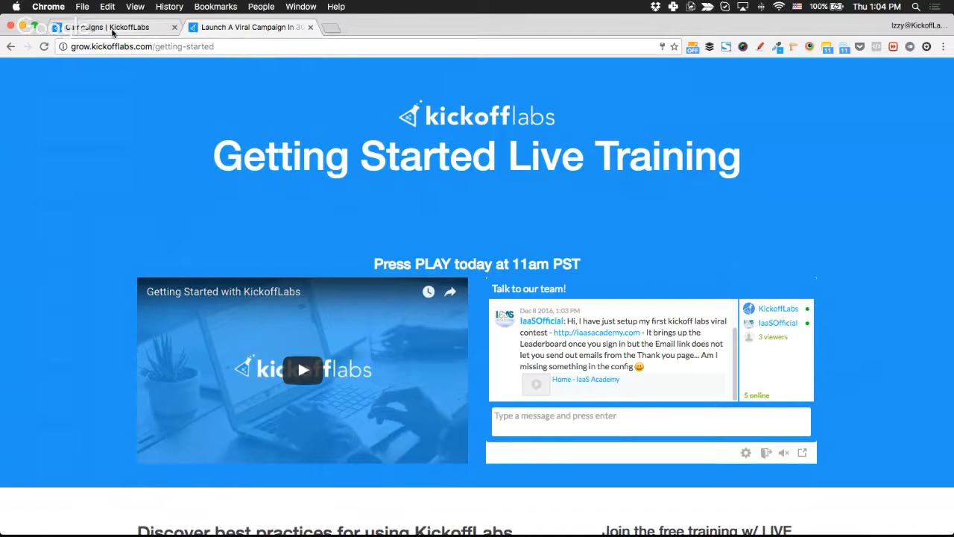
Sign out and back in with the saved account email, then start a new campaign.
drag(112, 30, 243, 28)
click(243, 29)
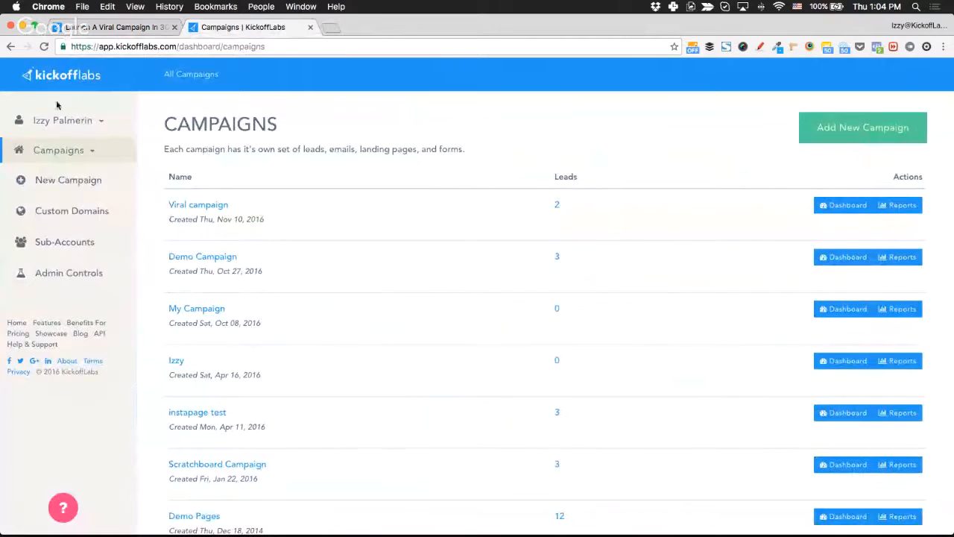
click(62, 120)
click(84, 177)
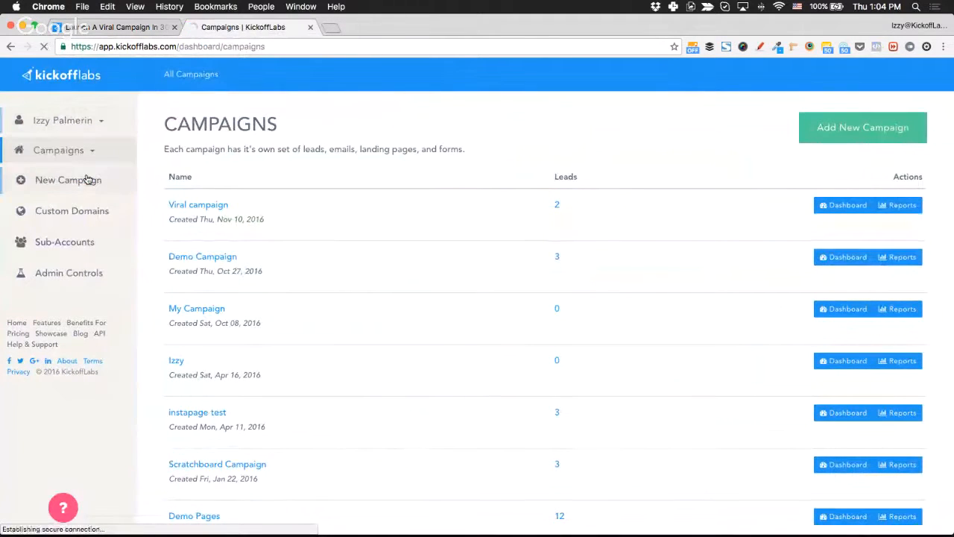
click(343, 246)
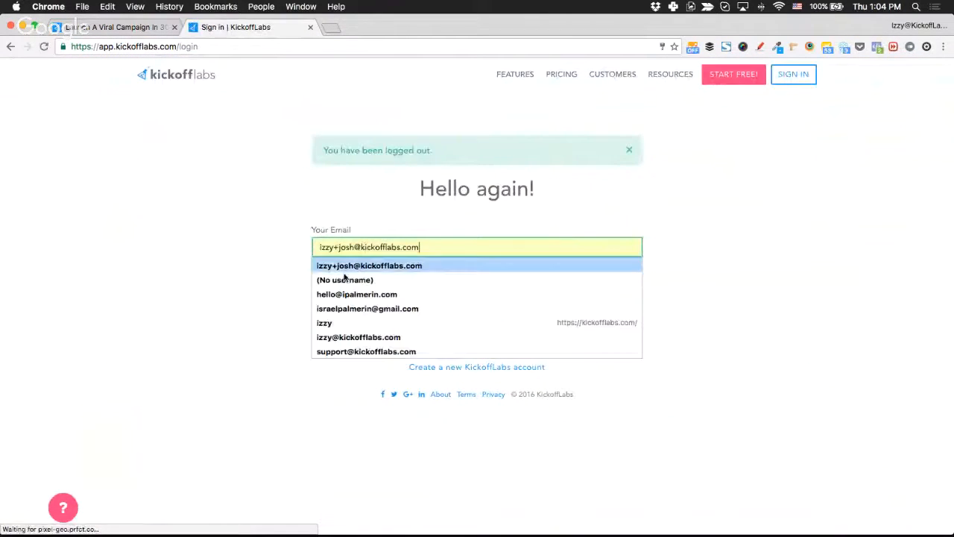
click(353, 343)
click(388, 330)
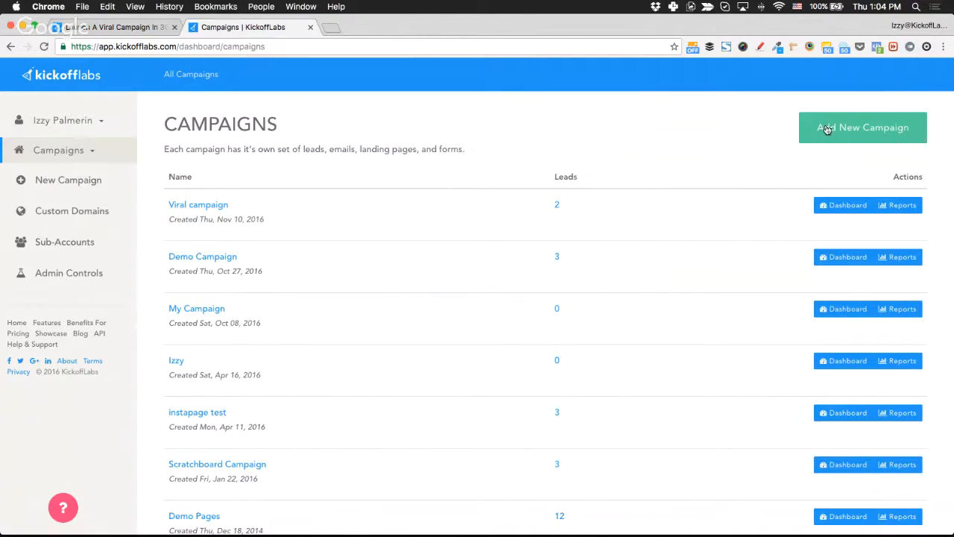
click(848, 140)
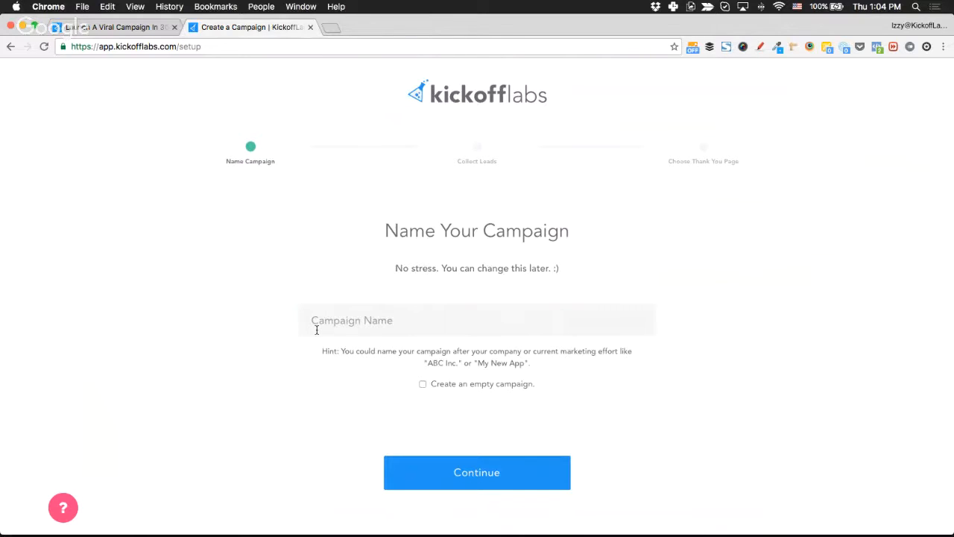
Enter 'Izzy's Campaign' as the new campaign name, correcting the typo.
click(418, 324)
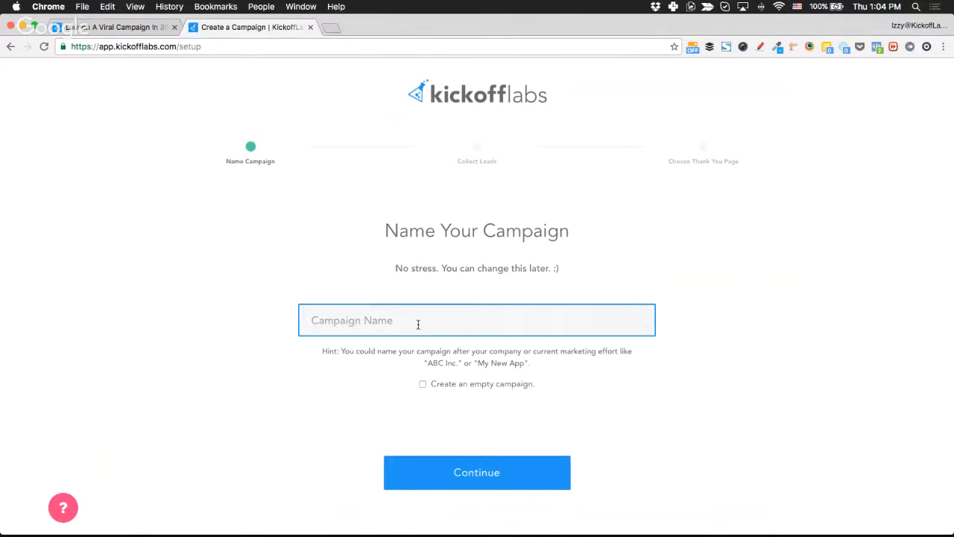
text(Izz)
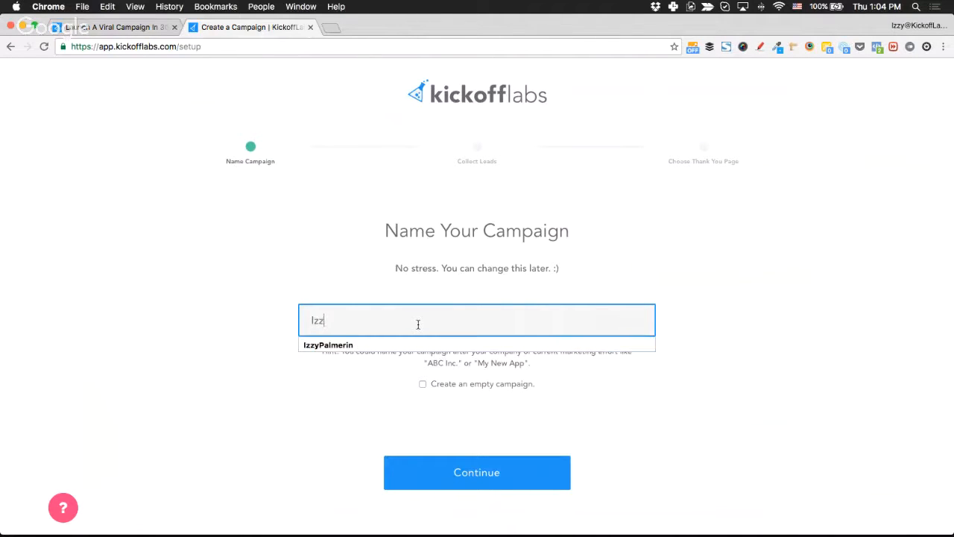
text(y's Xa)
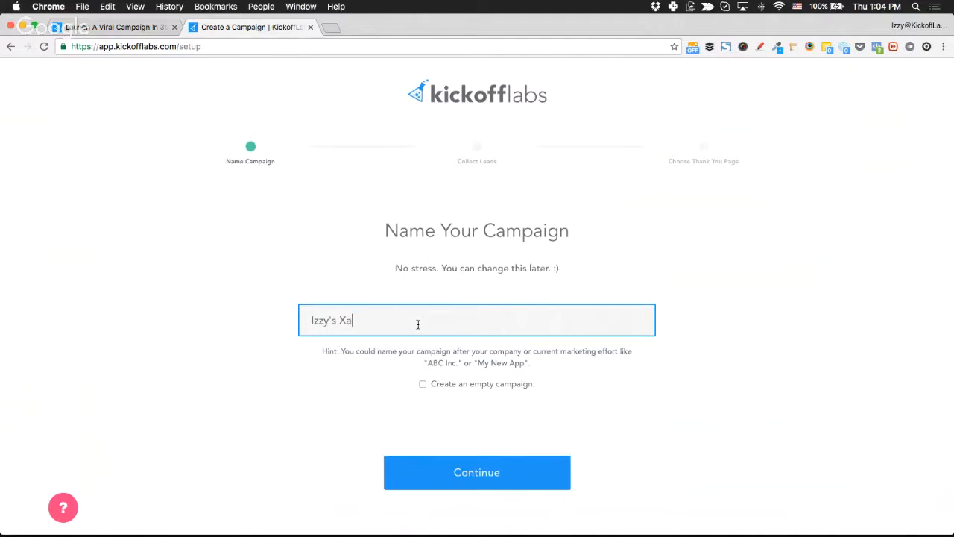
key(BackSpace)
key(BackSpace)
text(Campaign)
click(305, 437)
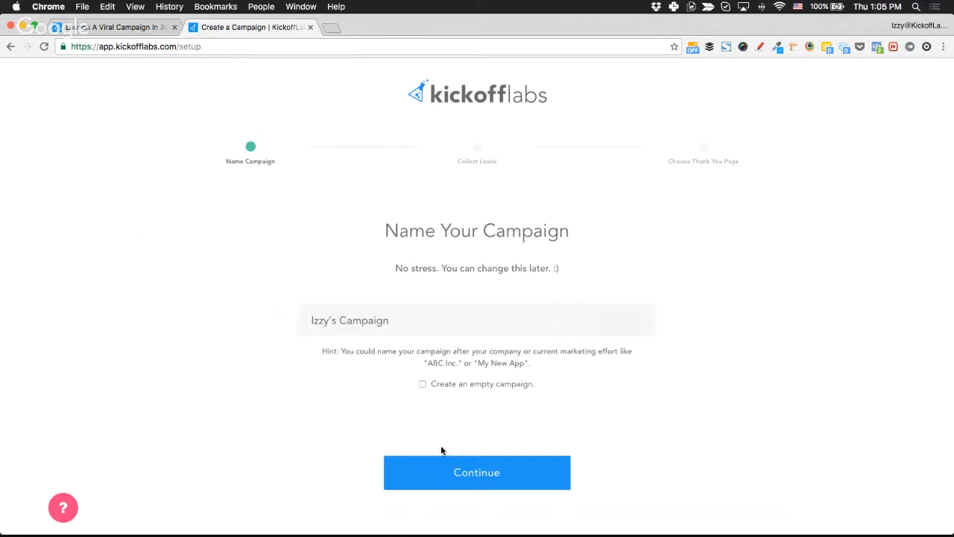
Advance to Collect Leads, compare the options, and choose On a New Landing Page.
click(469, 473)
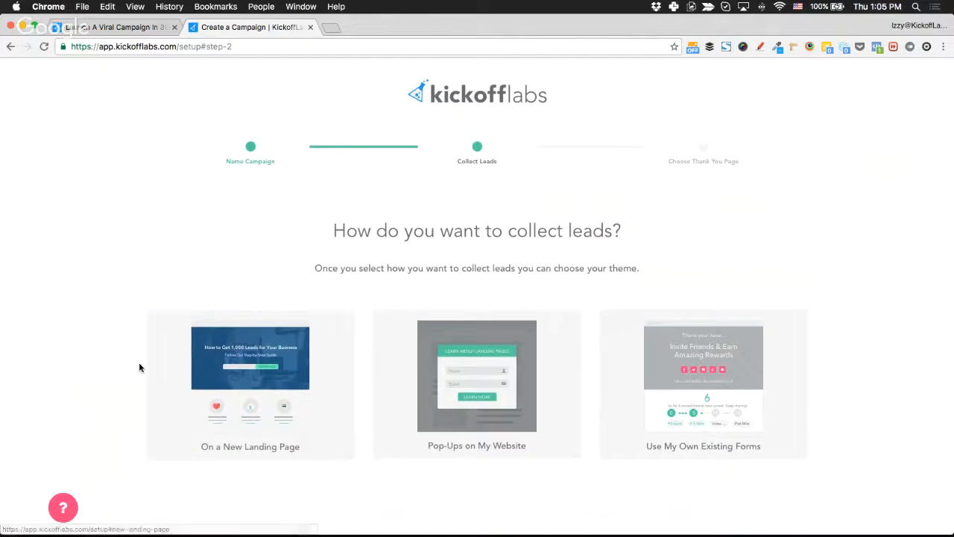
scroll(97, 371, down, 1)
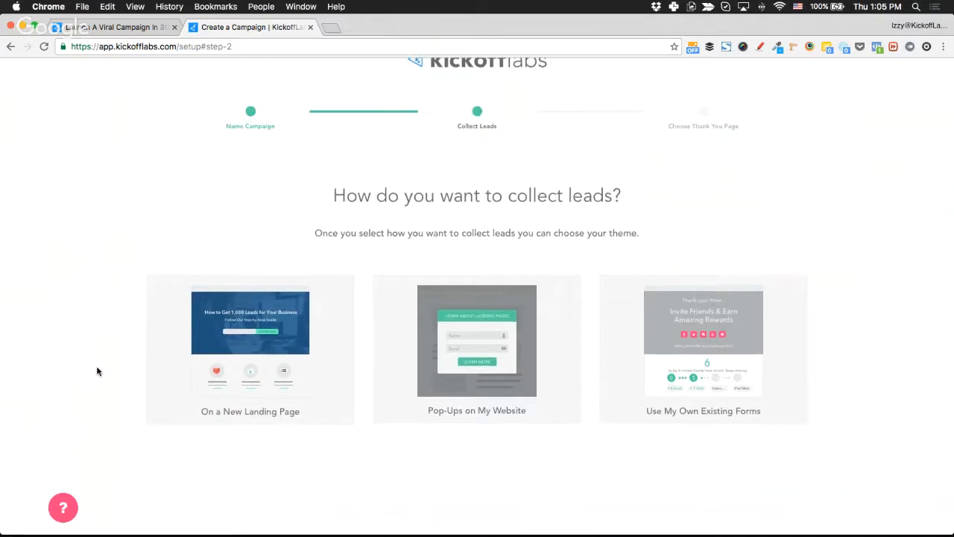
scroll(97, 371, down, 1)
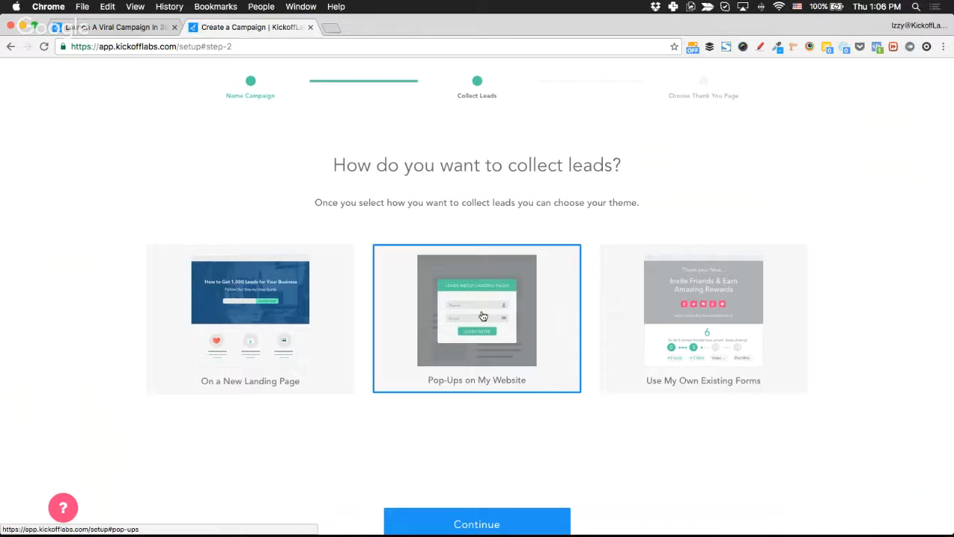
click(765, 341)
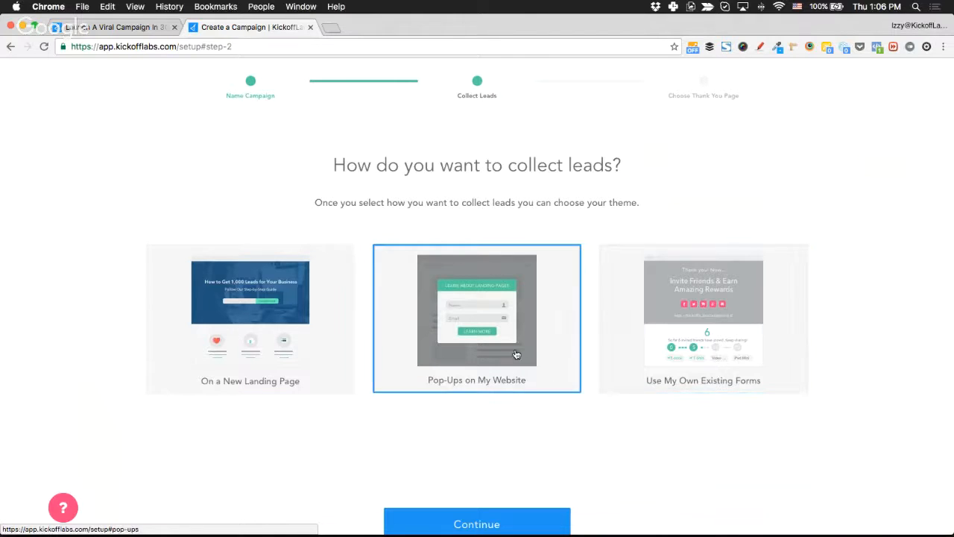
click(284, 361)
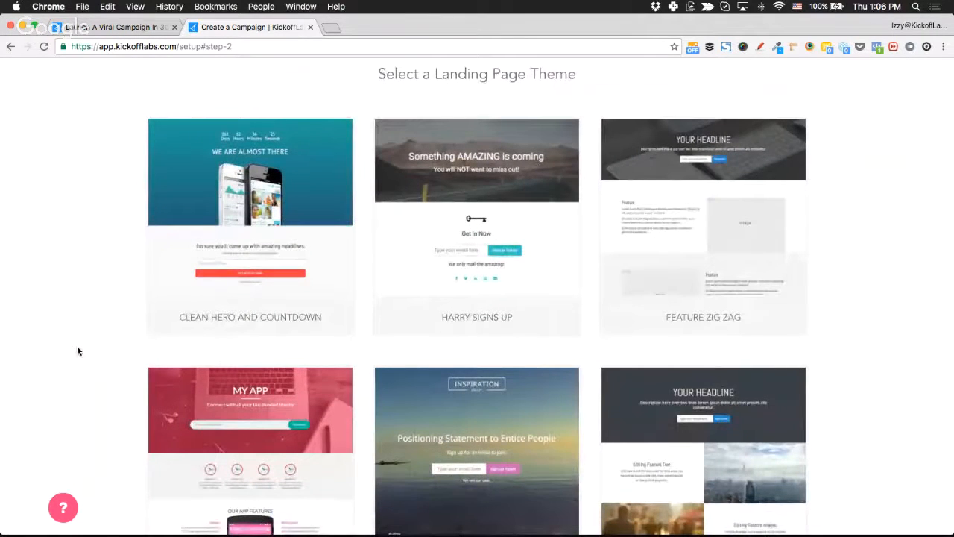
Expand the landing page theme list with View All Themes.
scroll(77, 347, down, 7)
scroll(77, 347, up, 2)
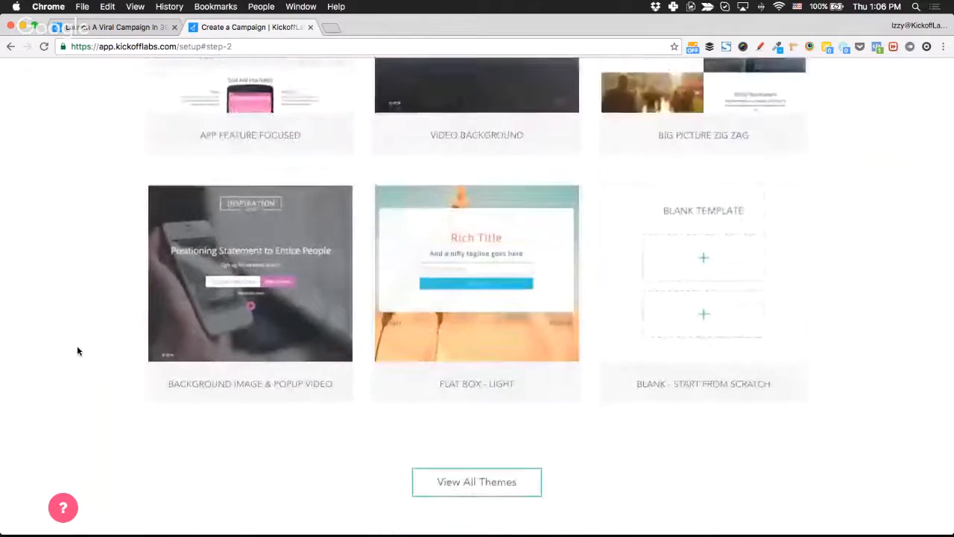
scroll(77, 347, down, 1)
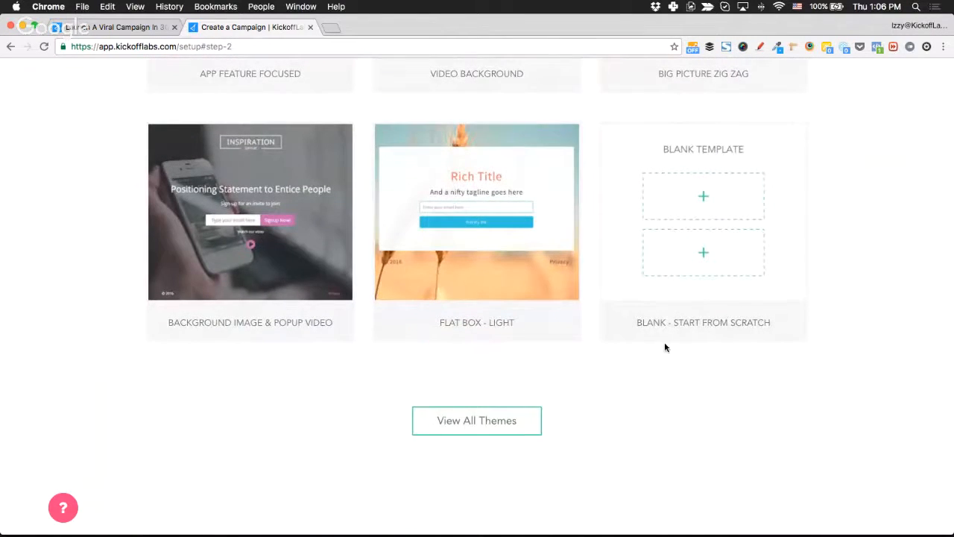
scroll(664, 342, up, 5)
scroll(664, 341, down, 5)
click(502, 402)
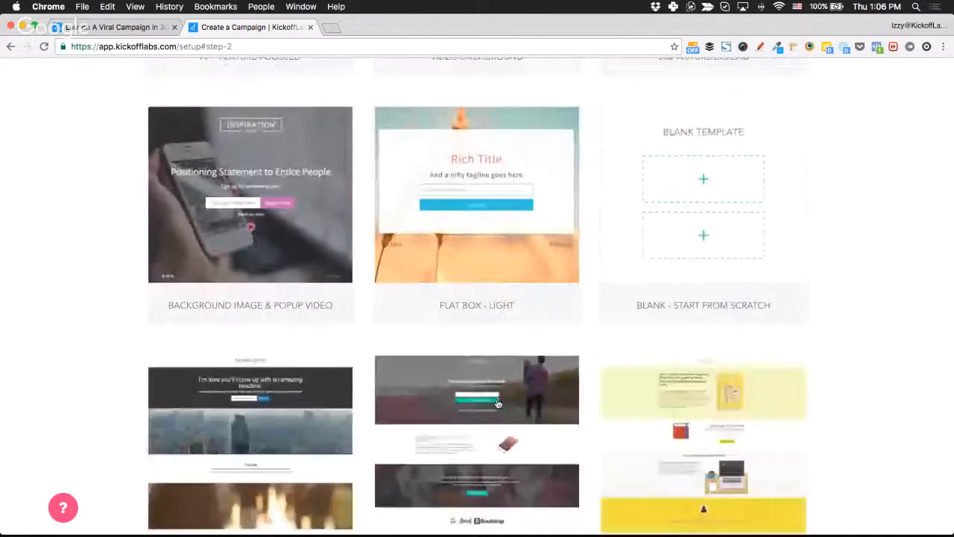
Browse the full theme grid down to the Privacy Policy theme.
scroll(64, 360, up, 8)
scroll(64, 361, up, 3)
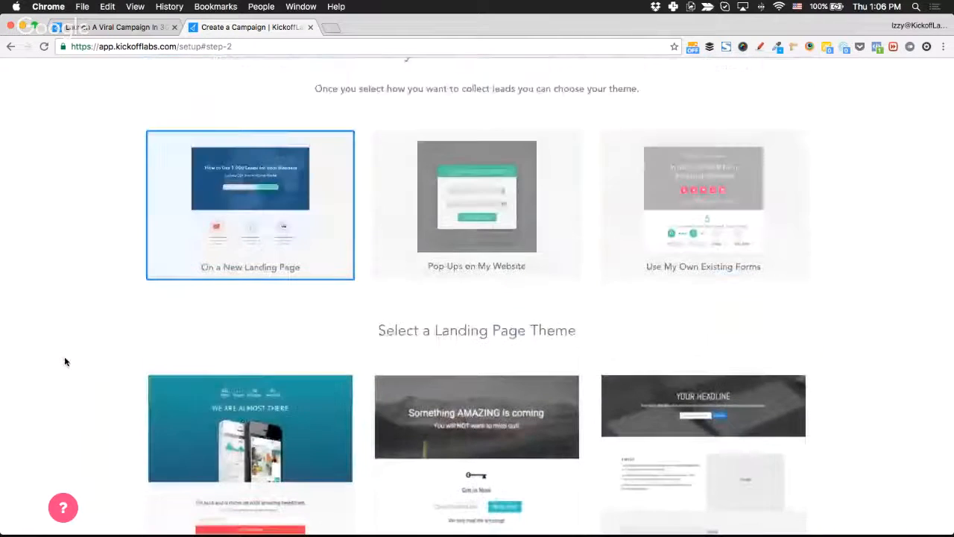
scroll(64, 363, down, 5)
scroll(64, 377, down, 2)
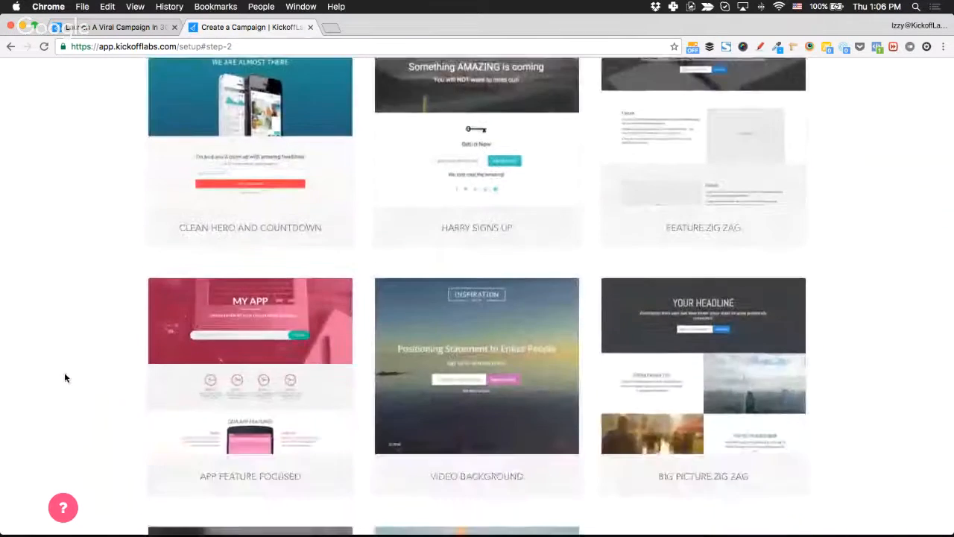
scroll(64, 378, down, 8)
scroll(64, 377, down, 15)
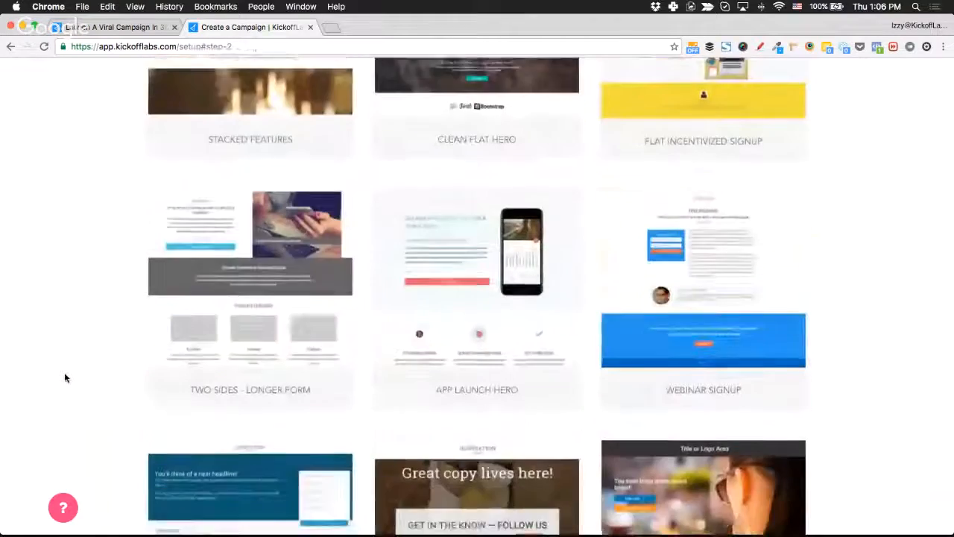
scroll(64, 377, up, 12)
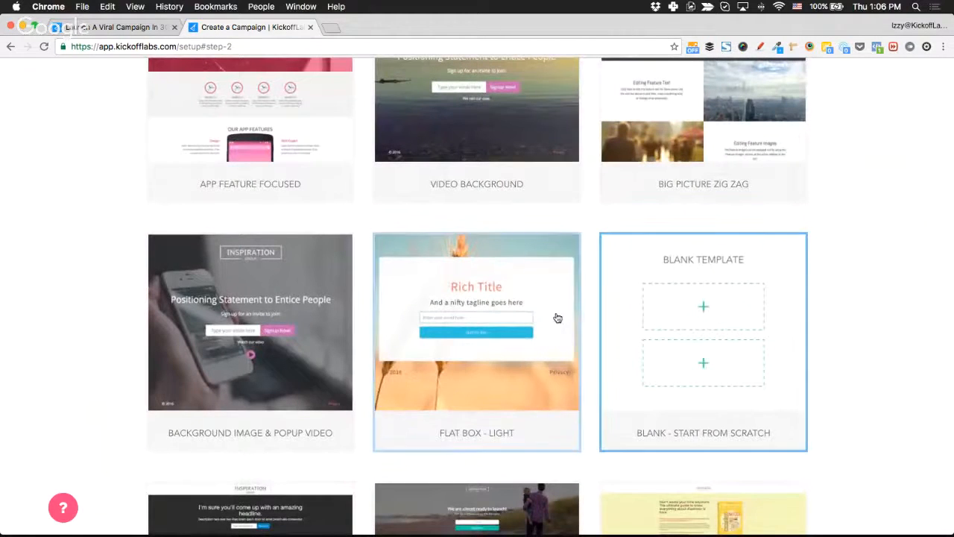
scroll(150, 370, down, 1)
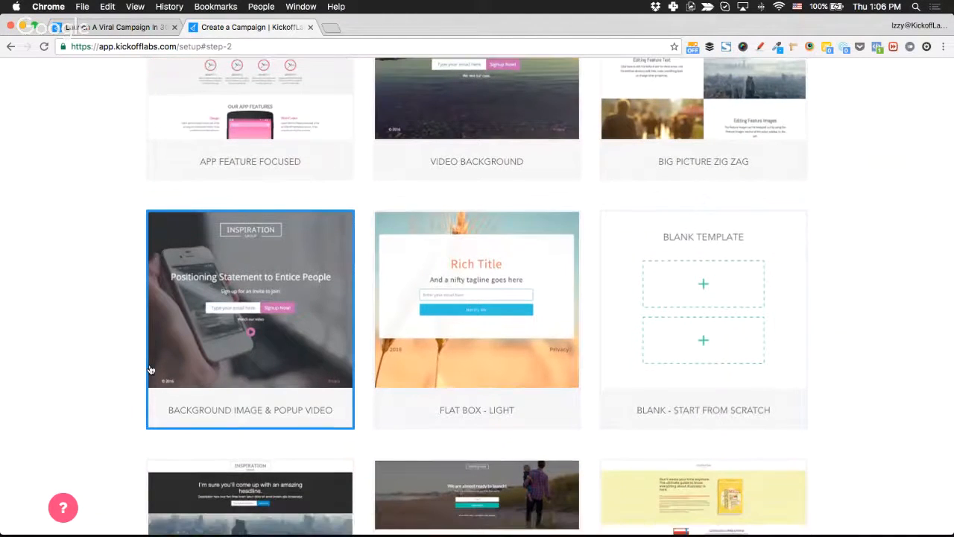
scroll(149, 370, down, 2)
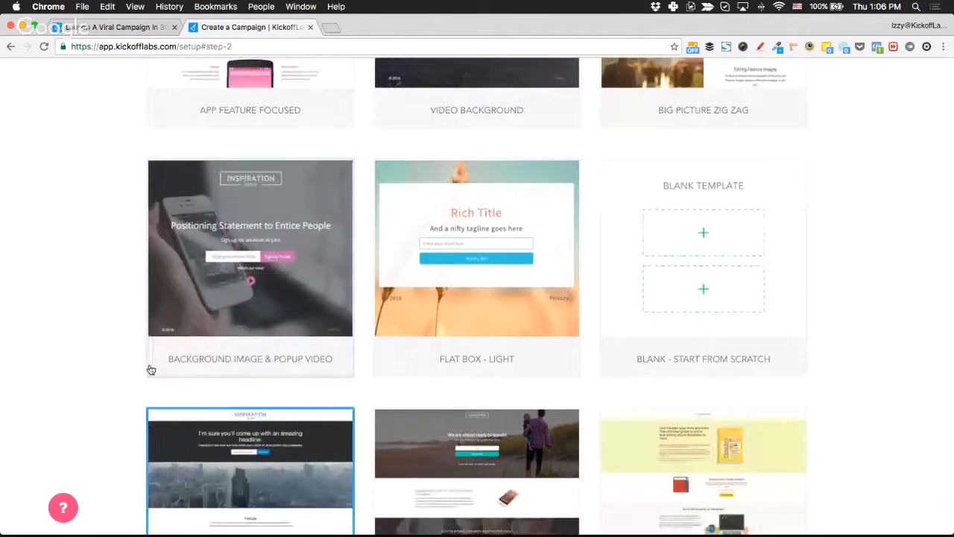
scroll(872, 267, up, 4)
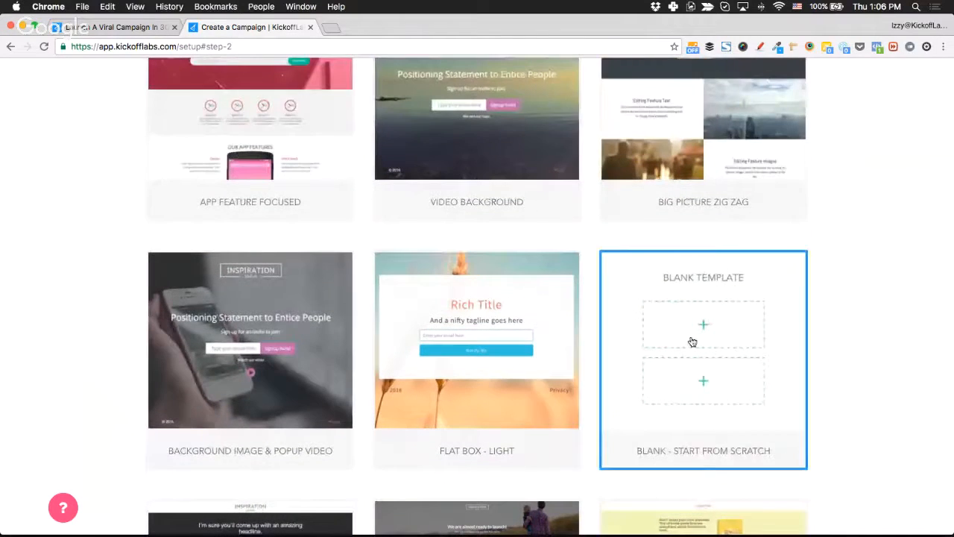
scroll(692, 339, up, 20)
scroll(693, 341, down, 3)
scroll(693, 341, down, 8)
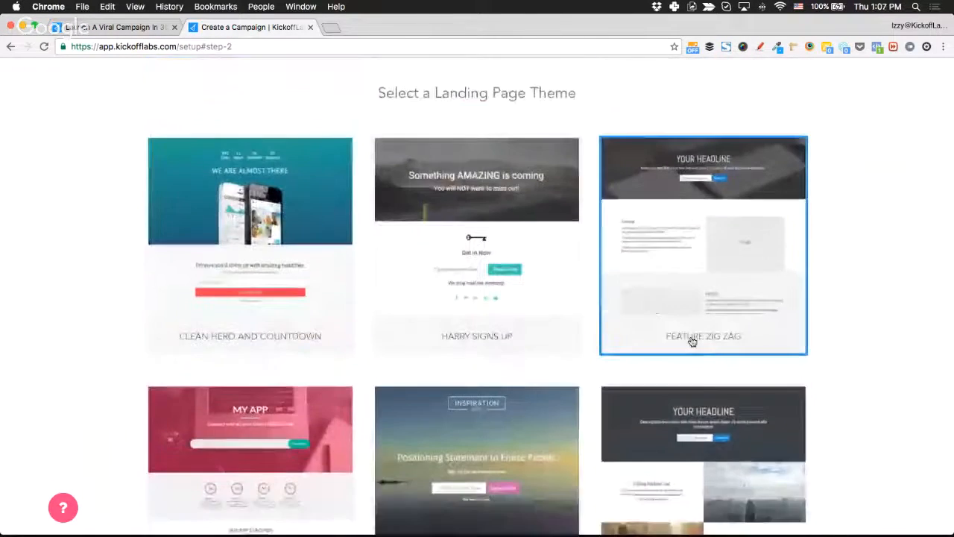
scroll(56, 258, up, 3)
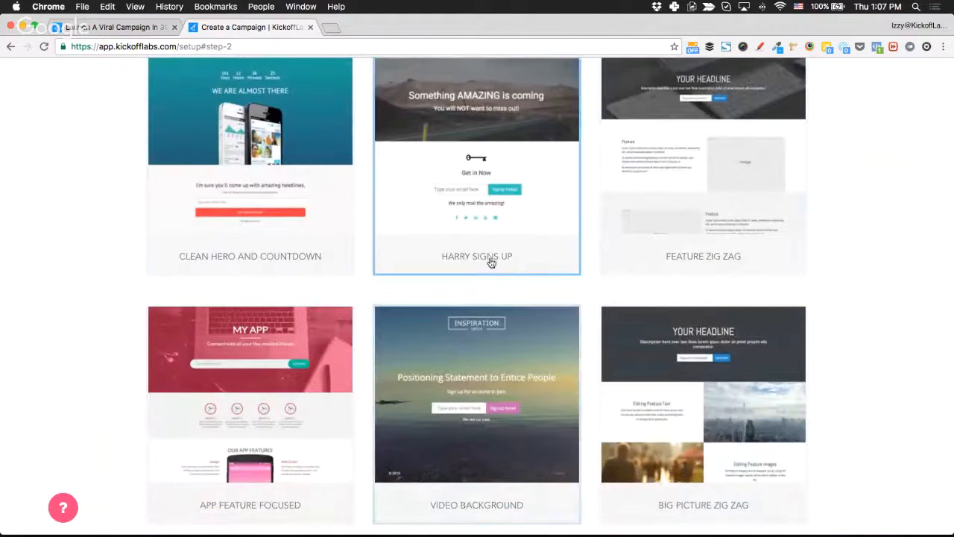
scroll(504, 244, down, 15)
scroll(504, 247, down, 10)
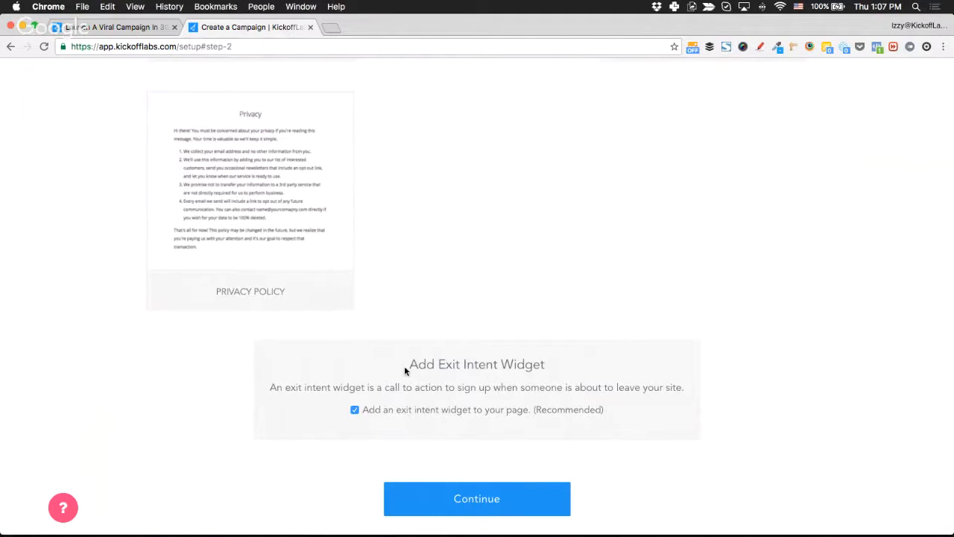
Keep the recommended Add Exit Intent Widget enabled and continue to the thank you page step.
drag(406, 365, 548, 365)
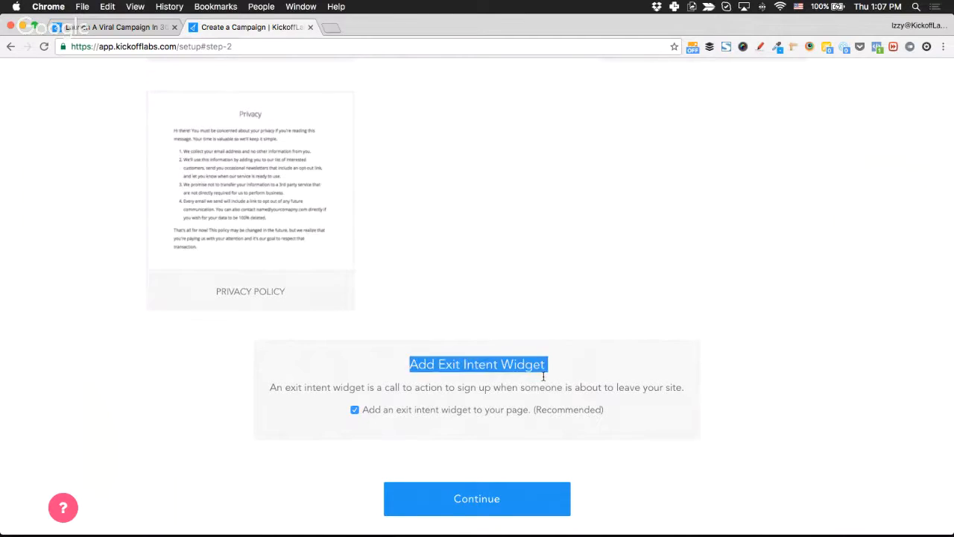
click(291, 401)
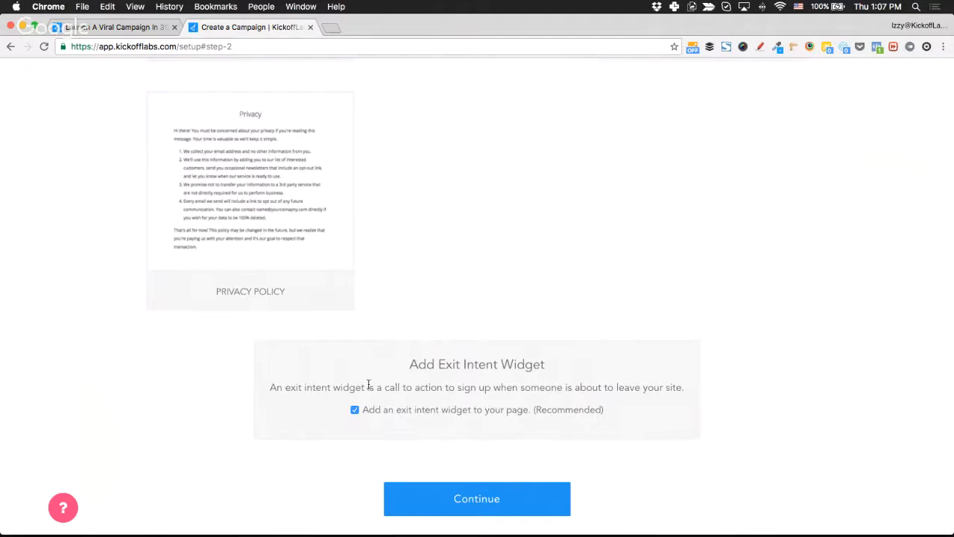
drag(368, 387, 666, 396)
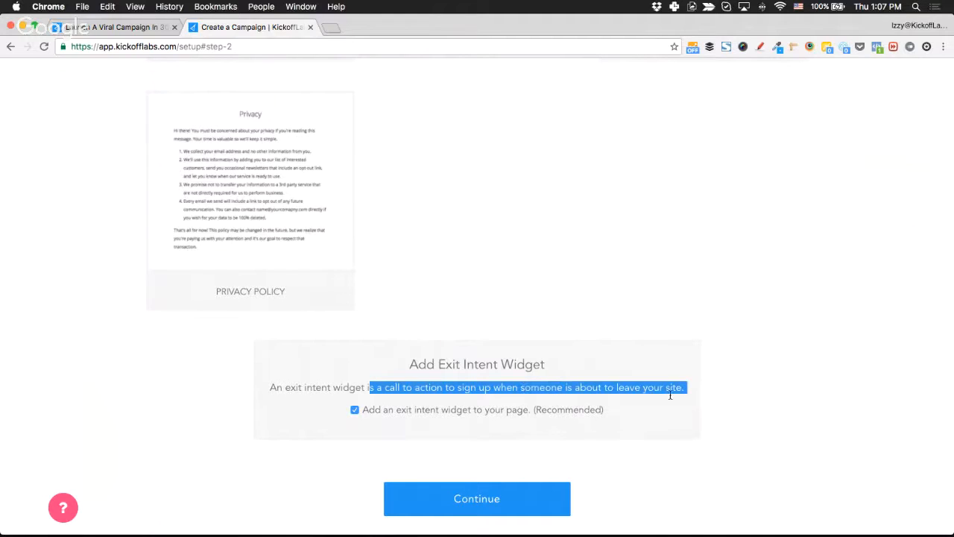
click(654, 418)
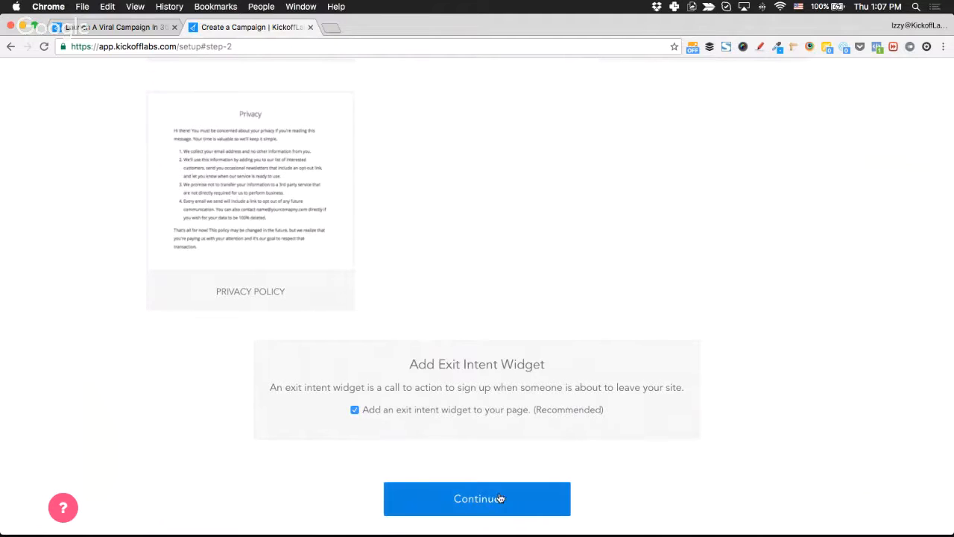
scroll(631, 463, down, 1)
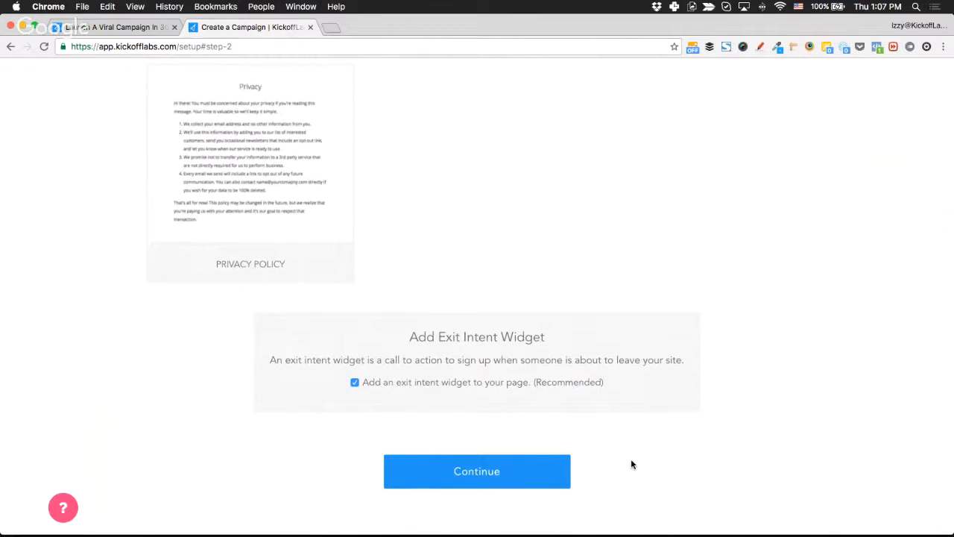
click(518, 469)
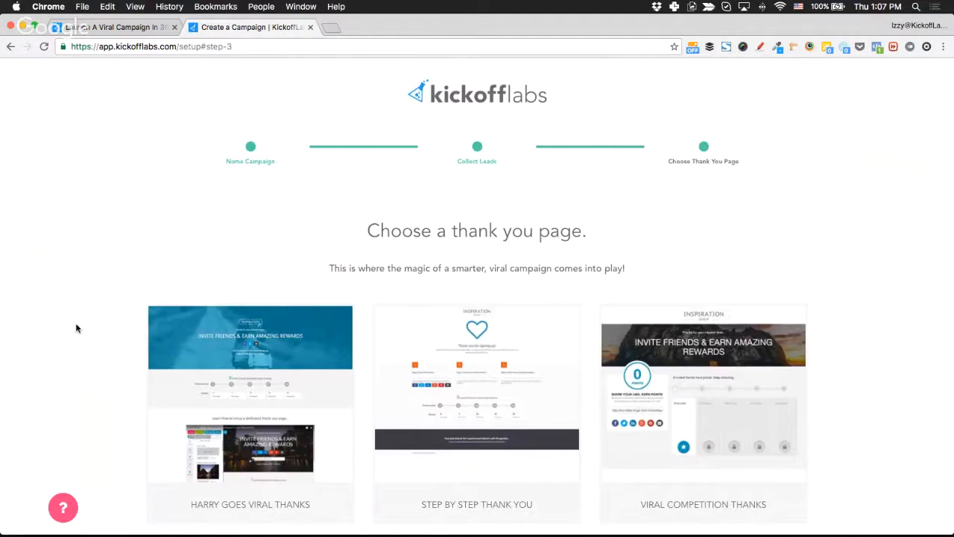
Review the thank-you page templates and create the campaign with the Harry Goes Viral Thanks page.
scroll(74, 333, down, 3)
scroll(72, 333, down, 1)
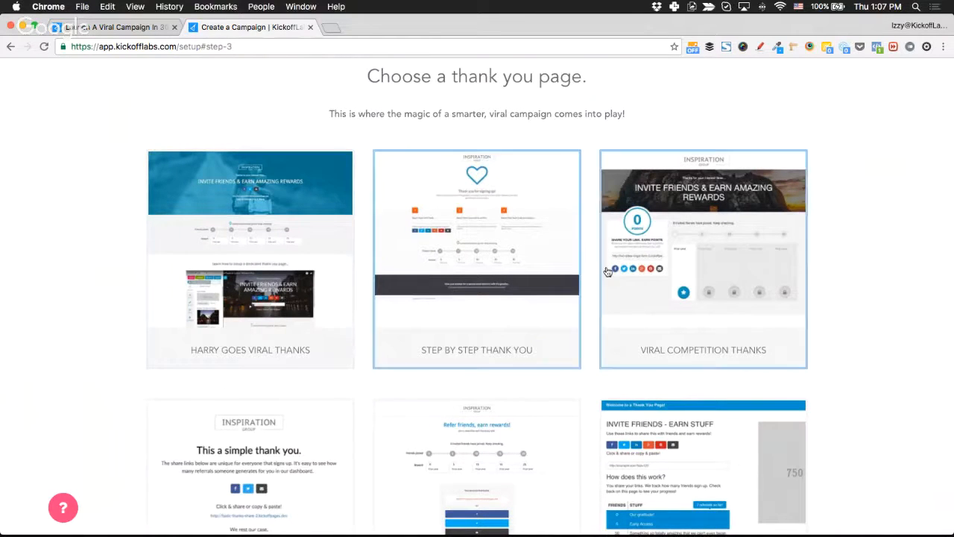
scroll(779, 289, down, 4)
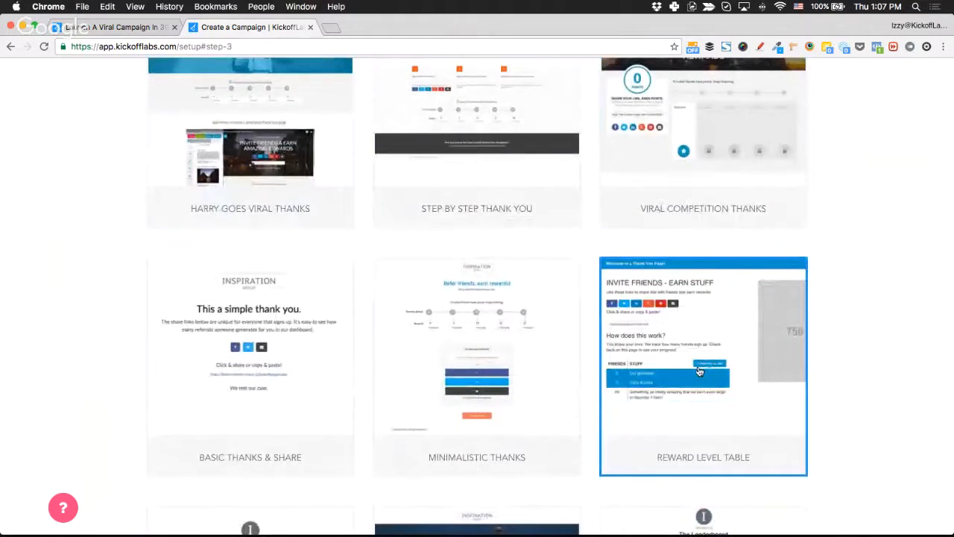
scroll(779, 290, down, 8)
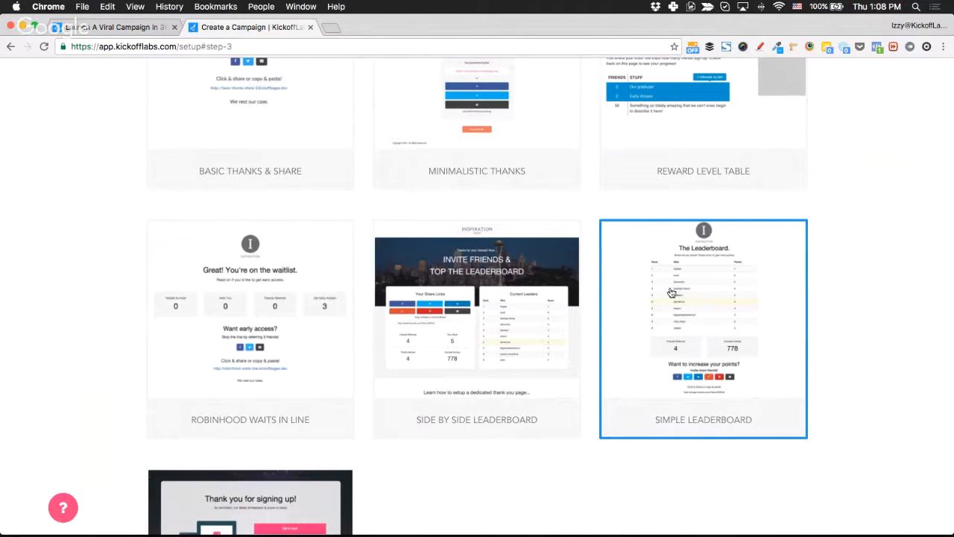
scroll(499, 339, up, 1)
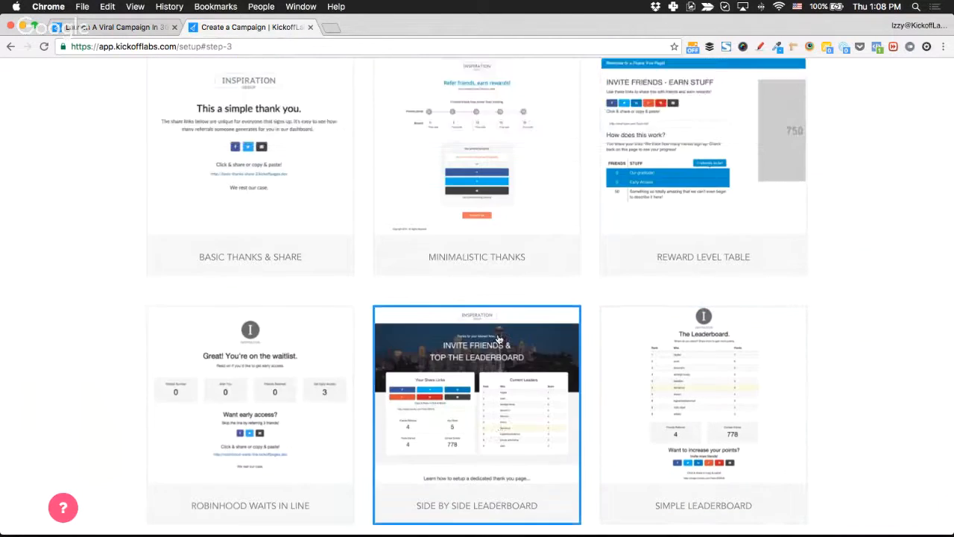
scroll(498, 339, up, 3)
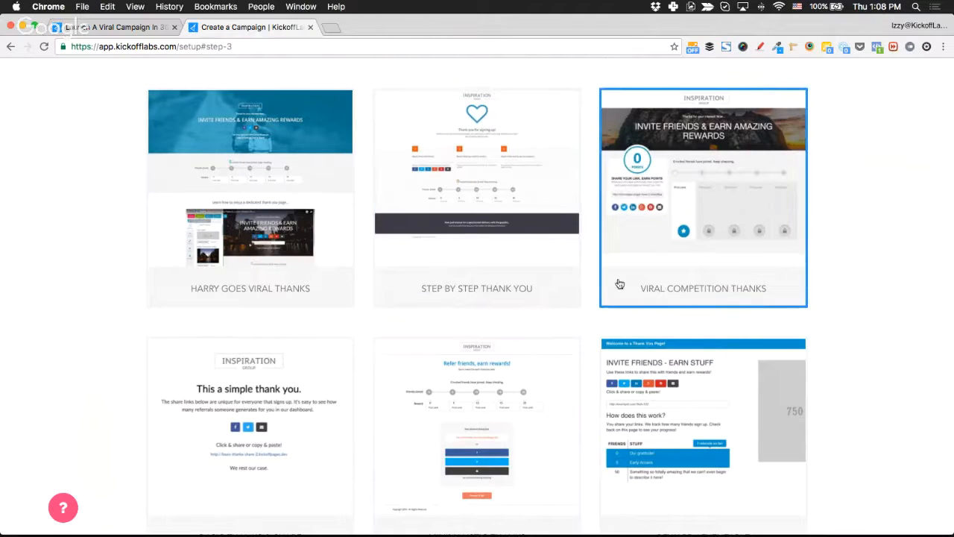
scroll(619, 285, down, 3)
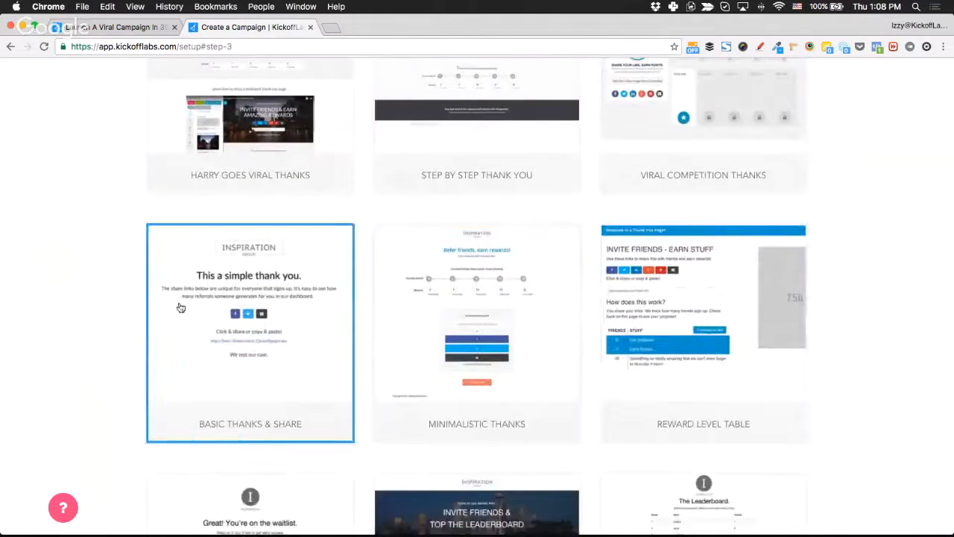
scroll(30, 336, down, 3)
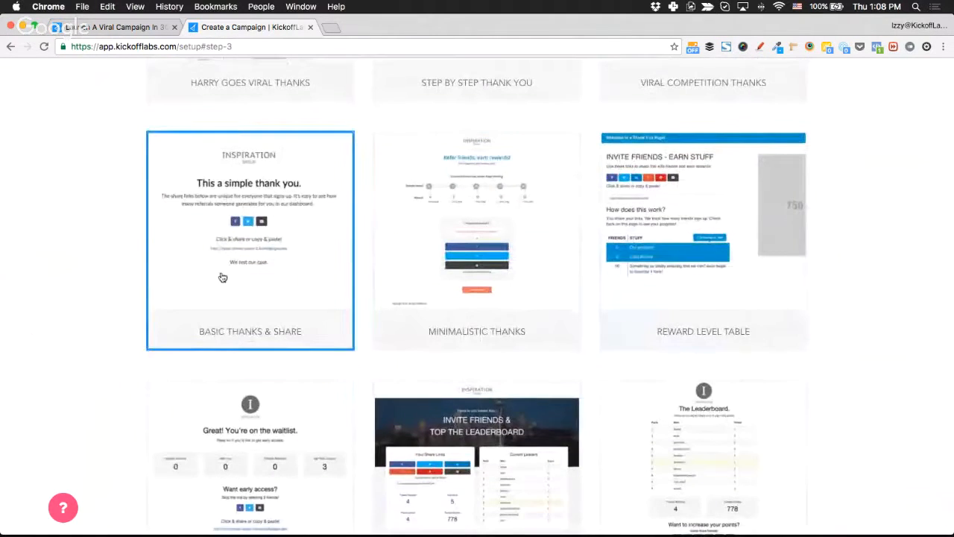
scroll(146, 284, down, 3)
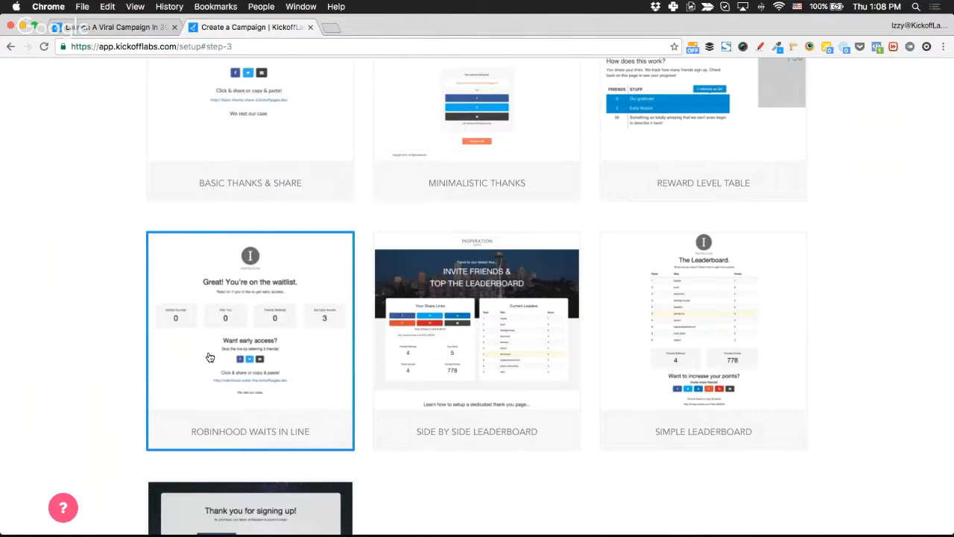
scroll(210, 357, down, 4)
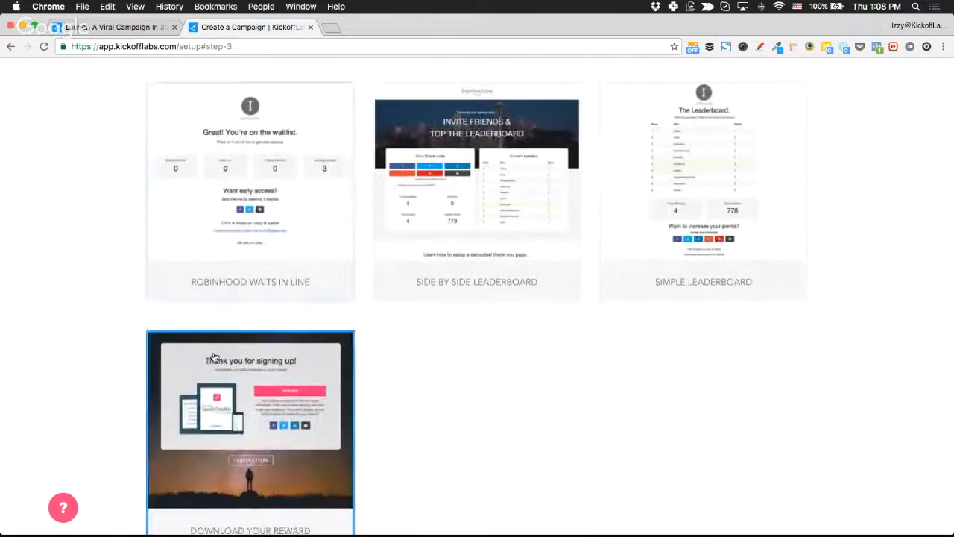
scroll(427, 398, down, 2)
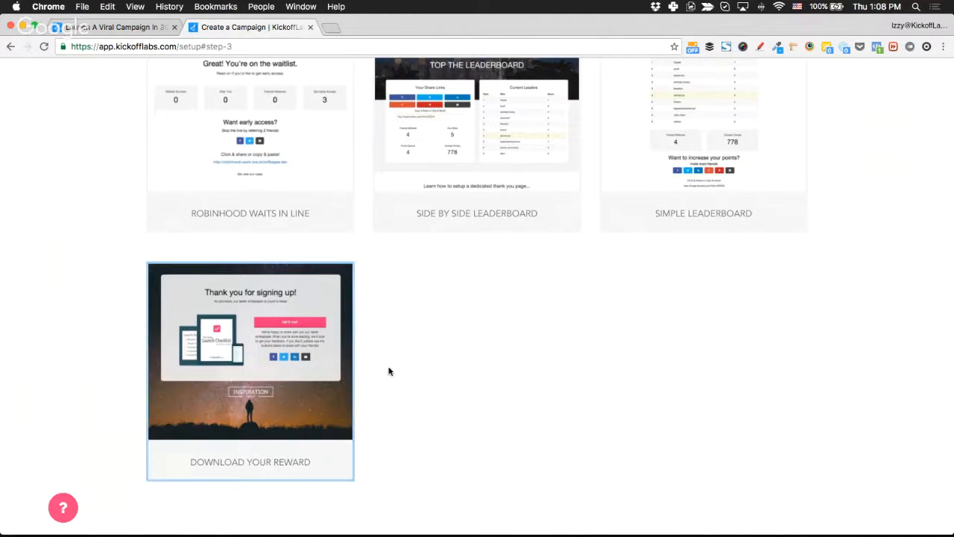
scroll(545, 386, up, 6)
scroll(547, 388, up, 3)
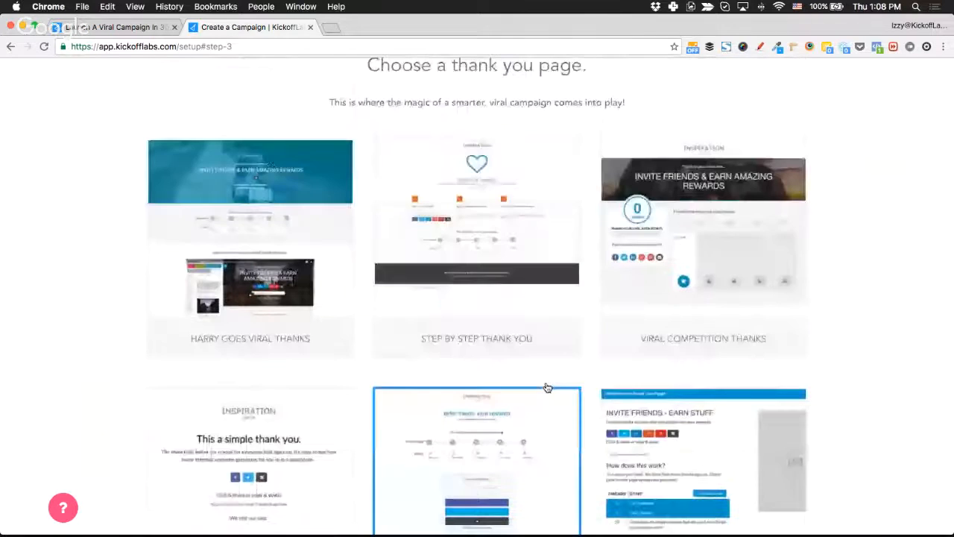
scroll(61, 334, down, 1)
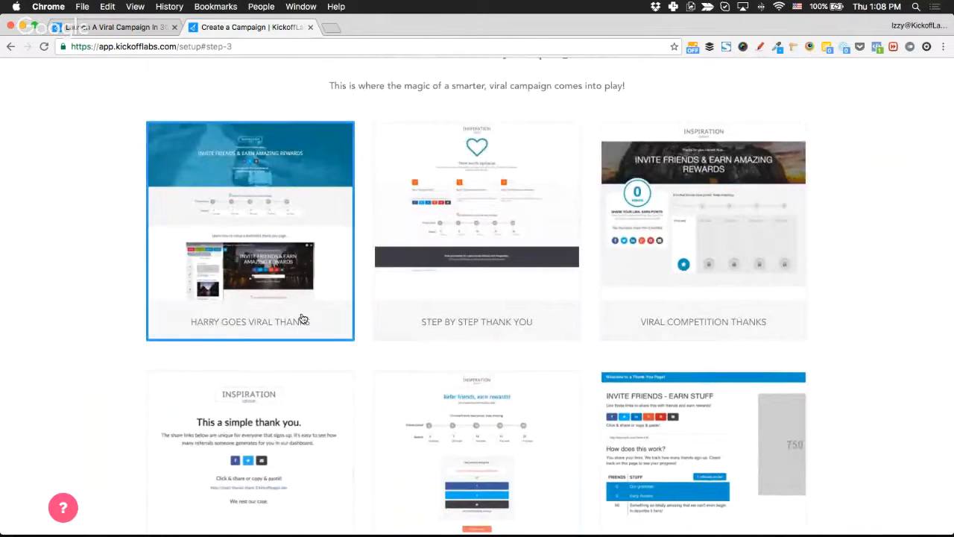
scroll(296, 313, down, 10)
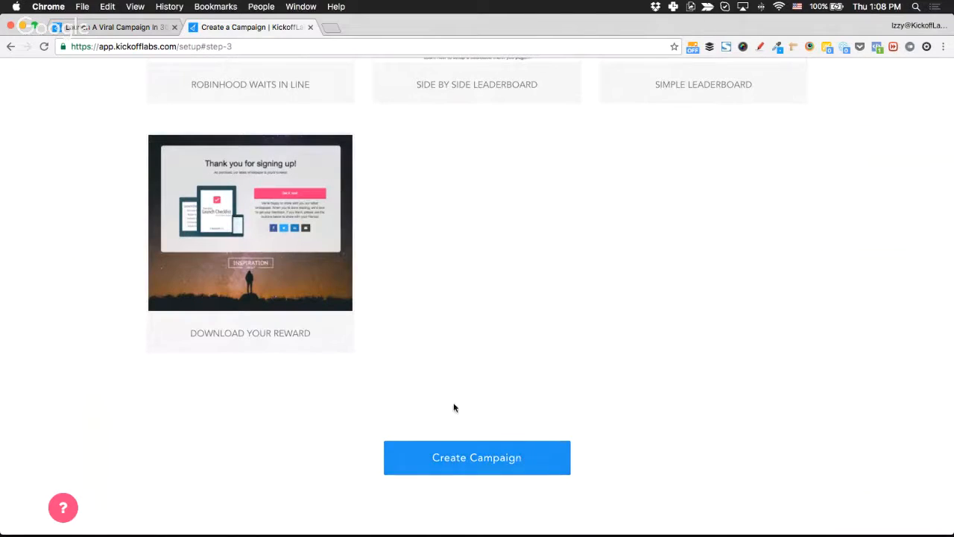
click(440, 463)
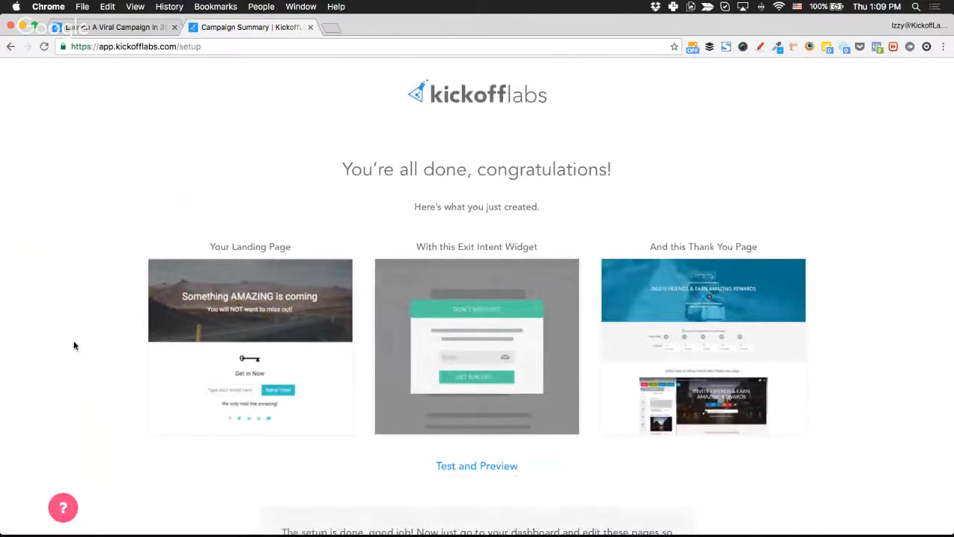
Open the 'Something AMAZING is coming' landing page via Test and Preview on the Campaign Summary.
scroll(65, 276, down, 3)
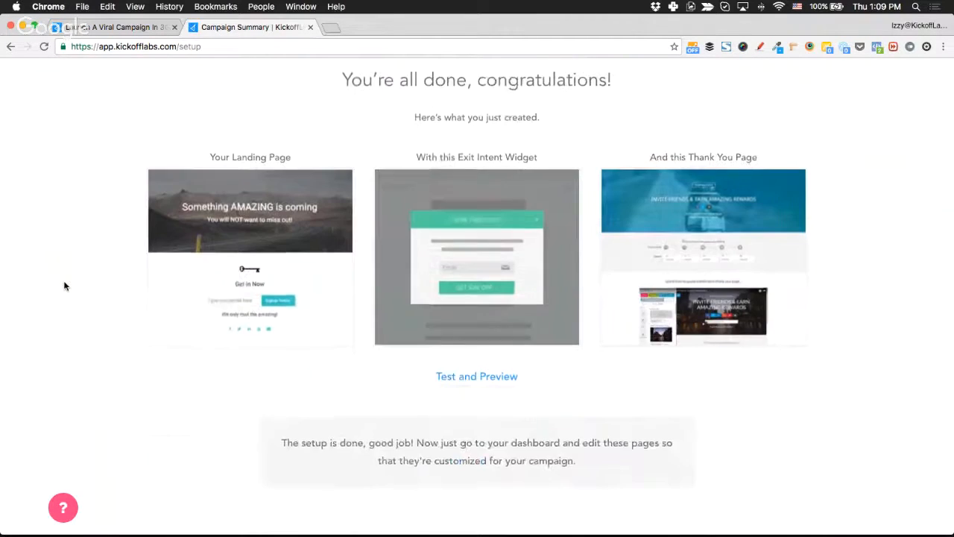
scroll(64, 286, down, 2)
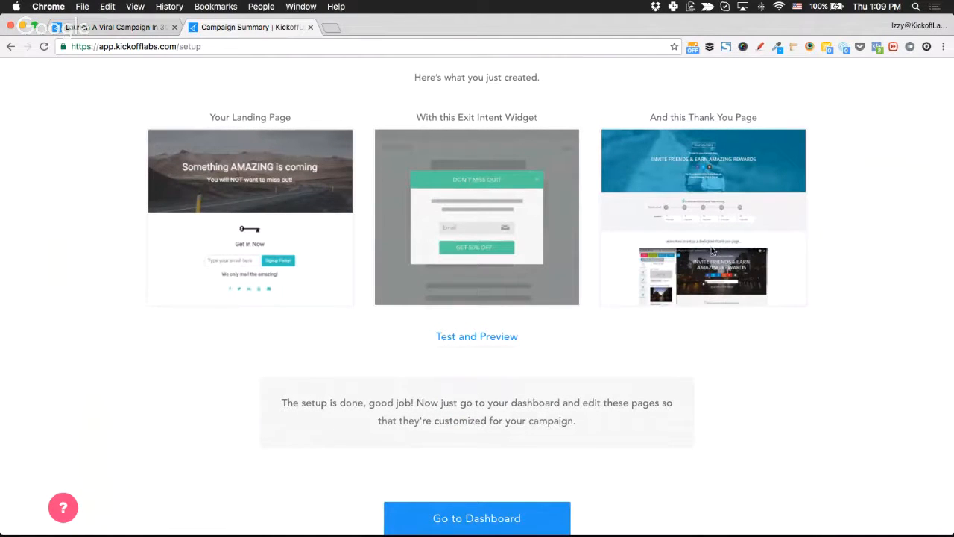
click(502, 338)
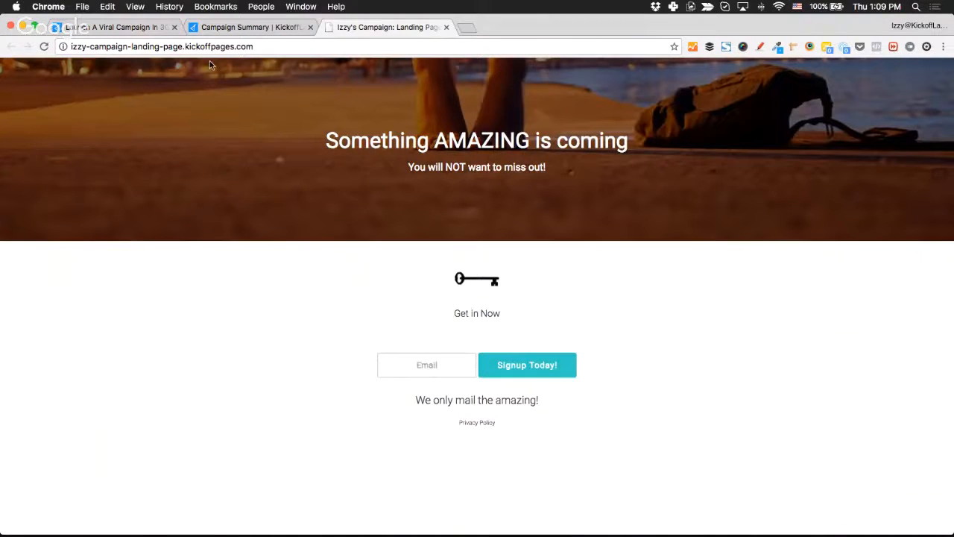
Dismiss the 'Last chance to sign up!' popup and submit the signup form with the autofilled test email.
mouse_move(232, 56)
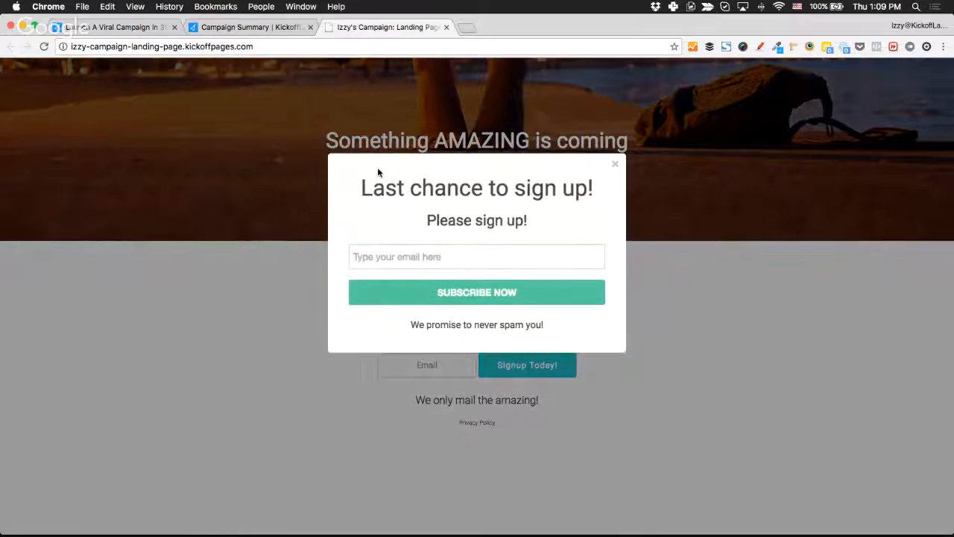
click(615, 166)
click(203, 47)
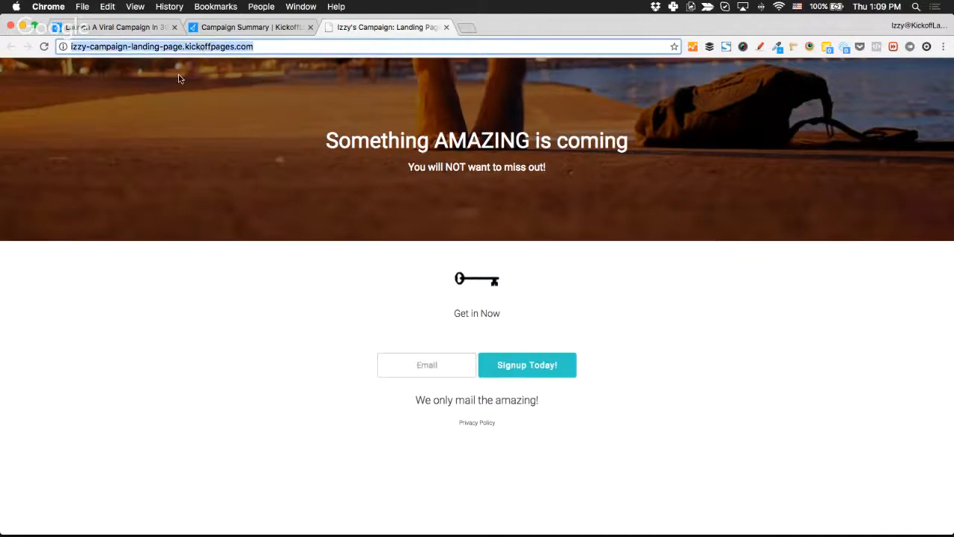
click(448, 367)
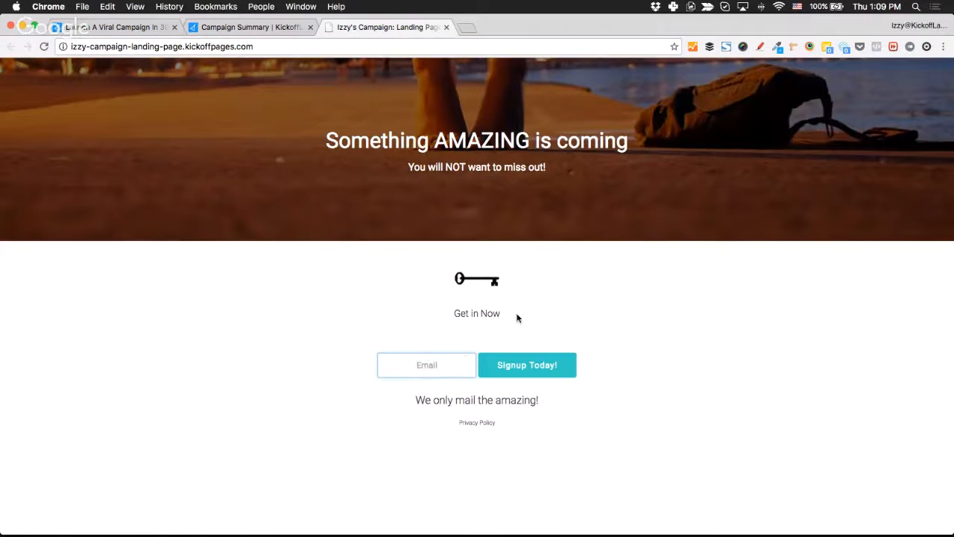
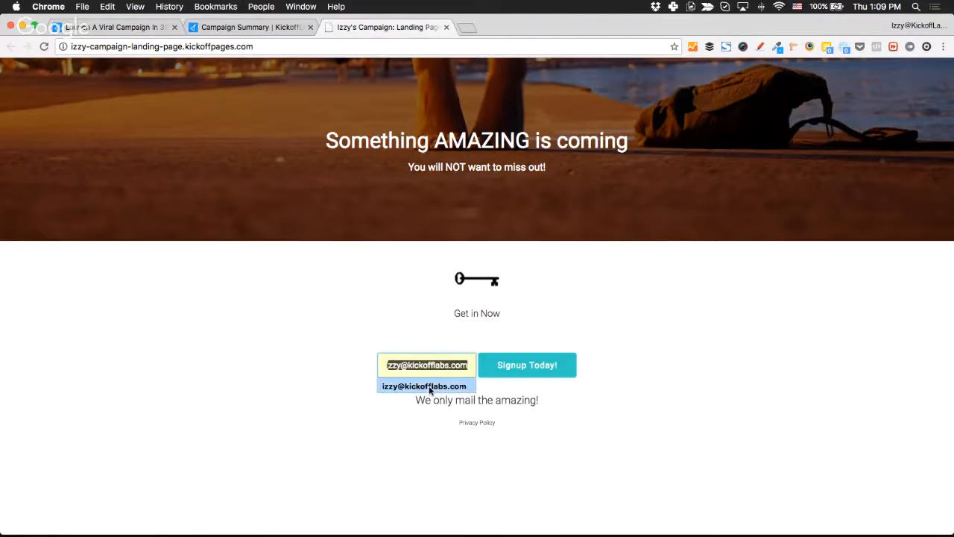
click(429, 386)
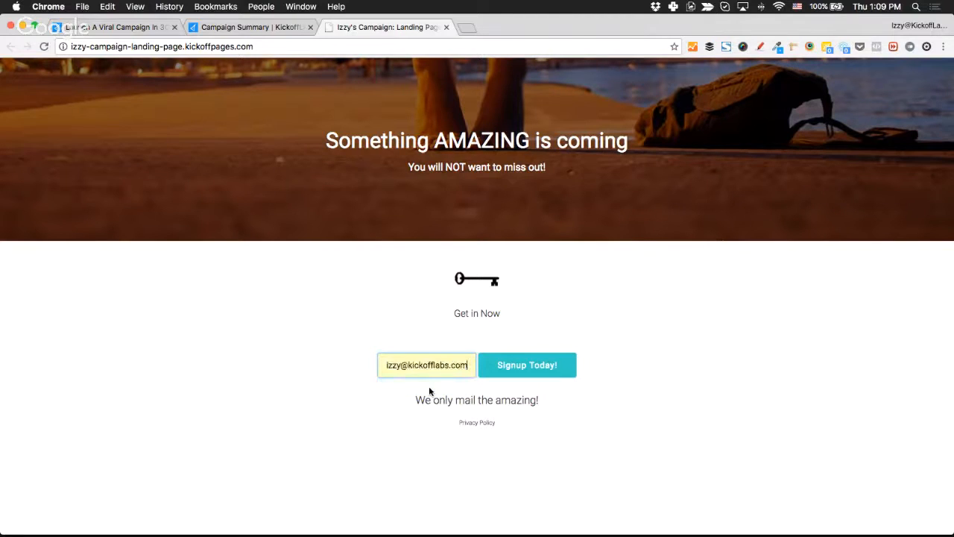
click(548, 370)
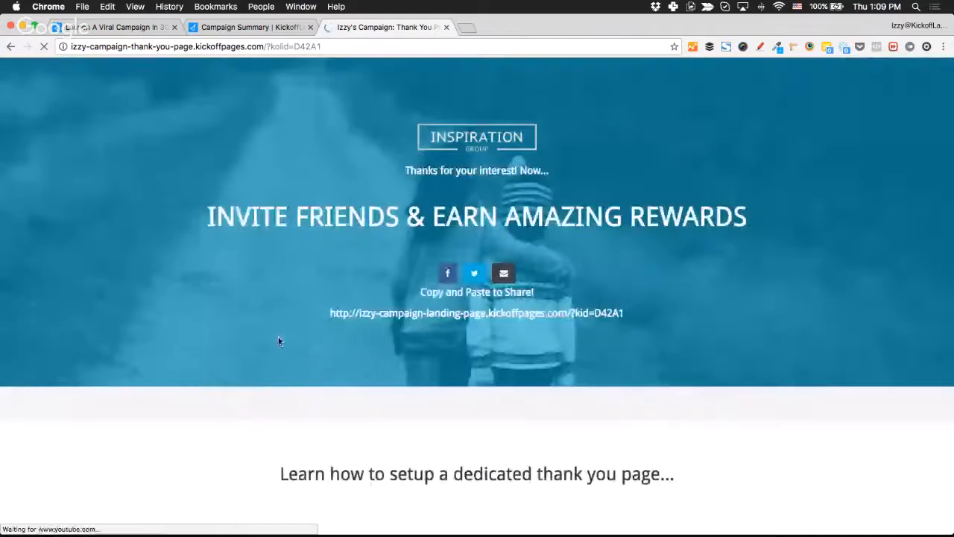
Check the thank-you page's share link and its kid referral code, then close that tab.
scroll(298, 384, down, 2)
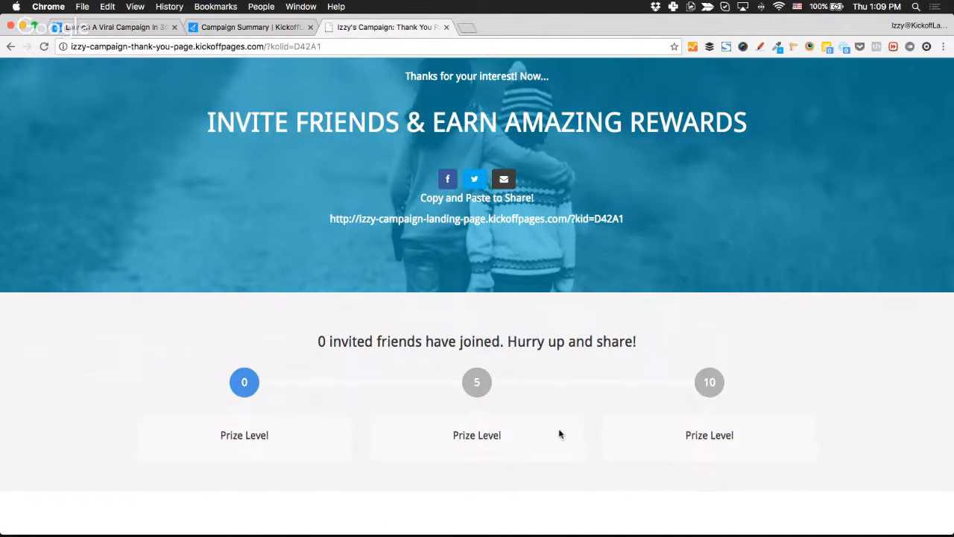
scroll(560, 434, down, 5)
scroll(561, 435, up, 6)
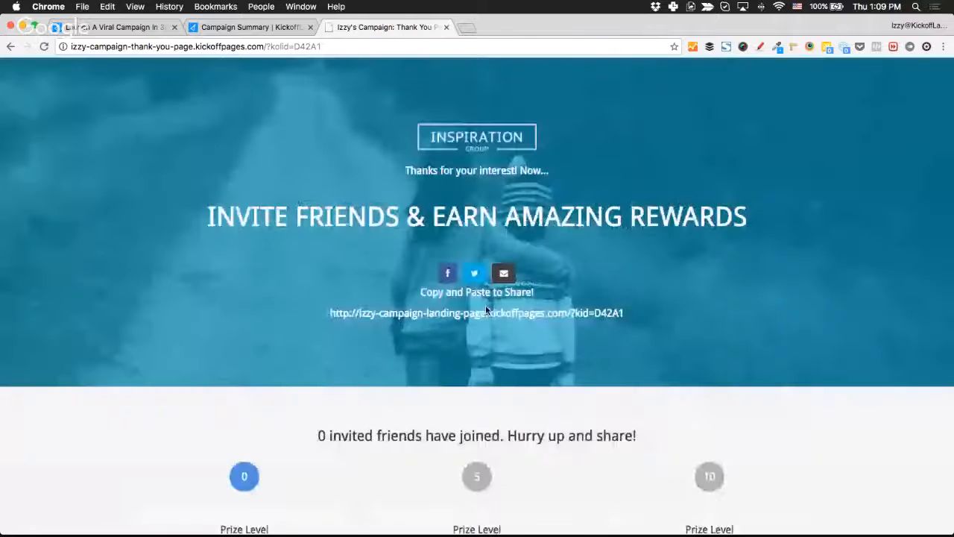
triple_click(399, 314)
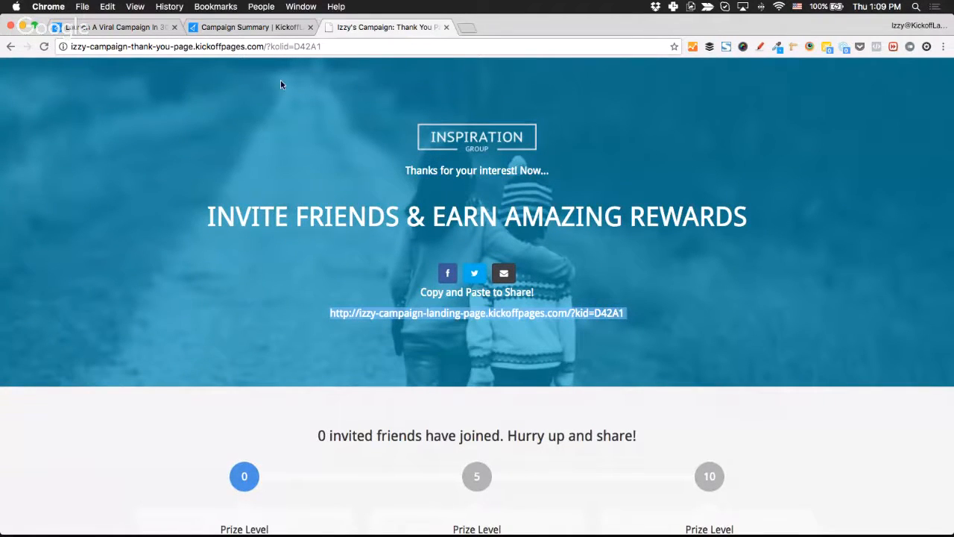
click(596, 302)
drag(572, 313, 625, 313)
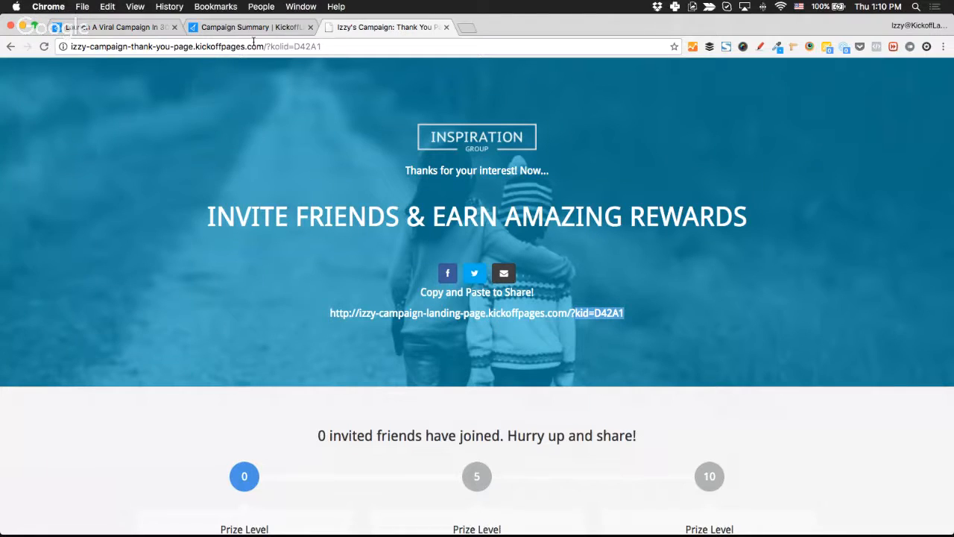
click(446, 28)
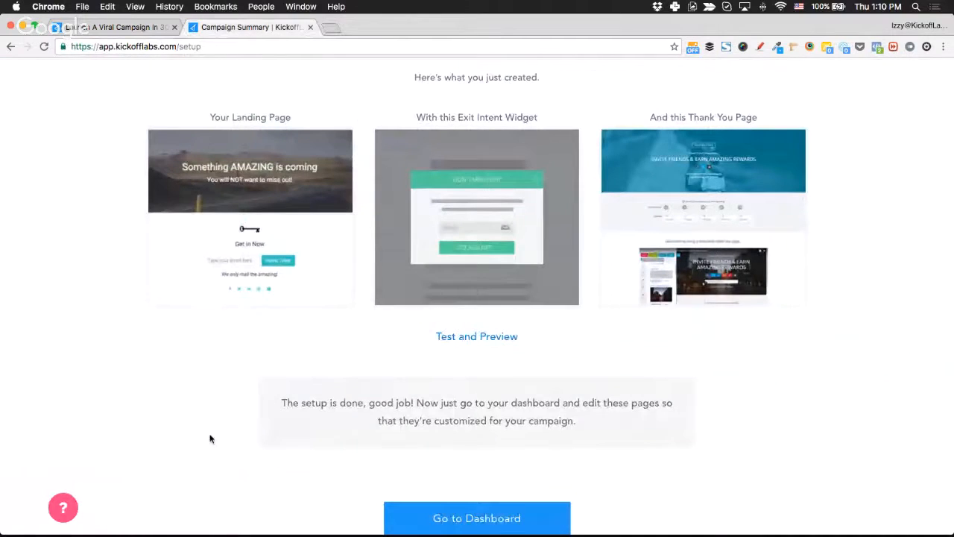
Scroll past the setup-done message on Campaign Summary and go to the campaign dashboard.
scroll(209, 439, down, 2)
scroll(209, 439, down, 1)
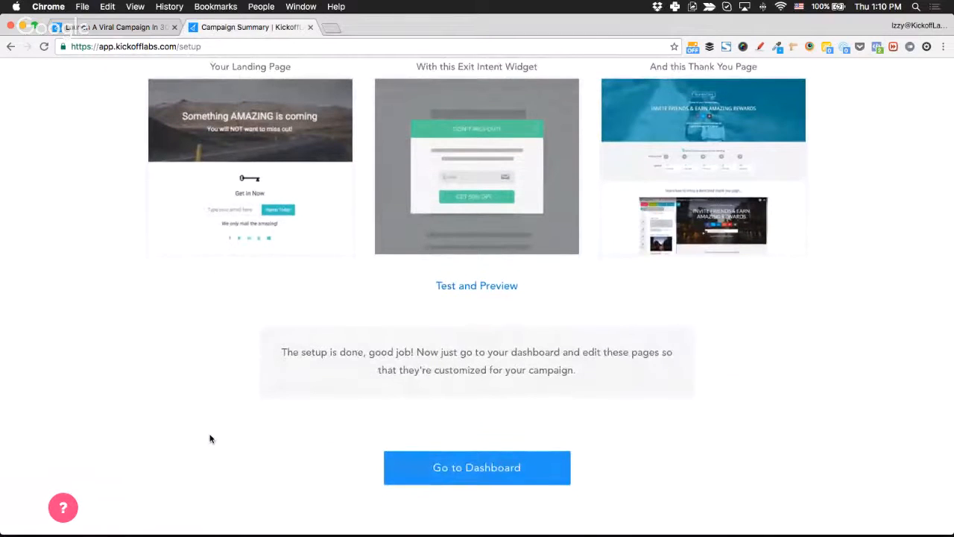
drag(408, 370, 582, 354)
click(607, 379)
scroll(522, 435, down, 1)
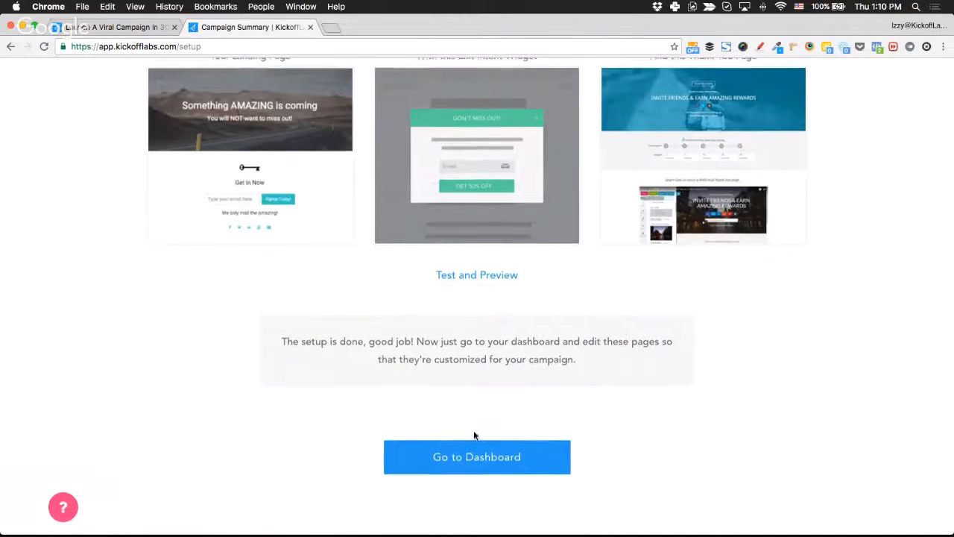
click(477, 469)
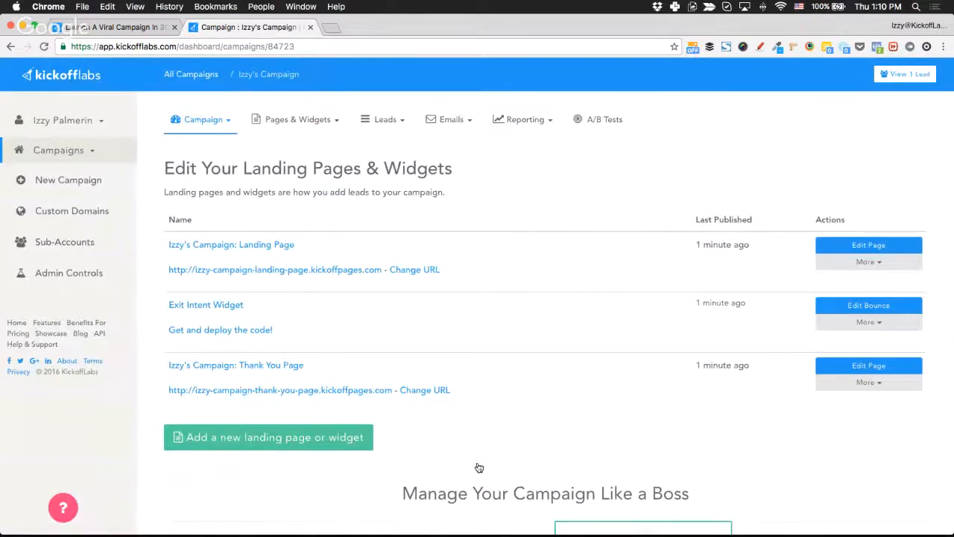
key(ctrl+shift+Tab)
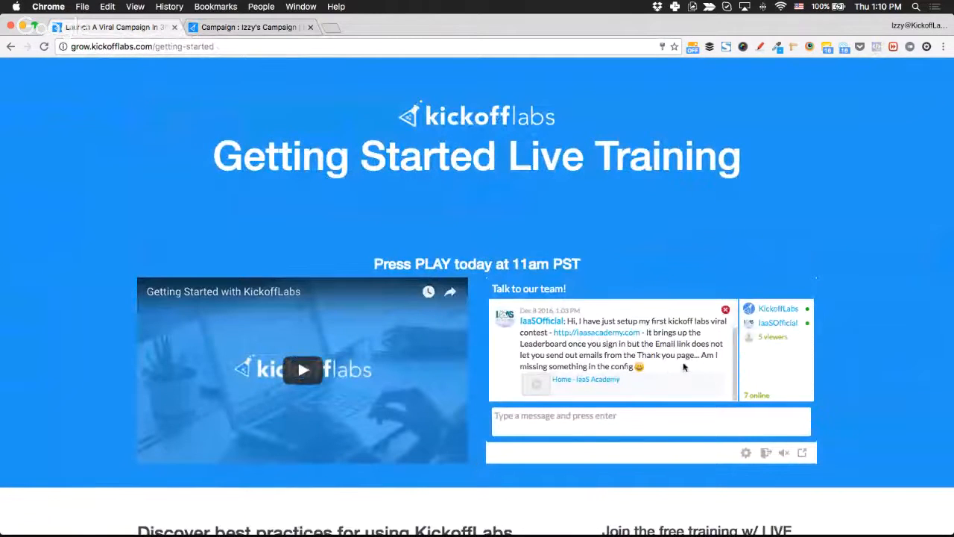
scroll(683, 362, down, 2)
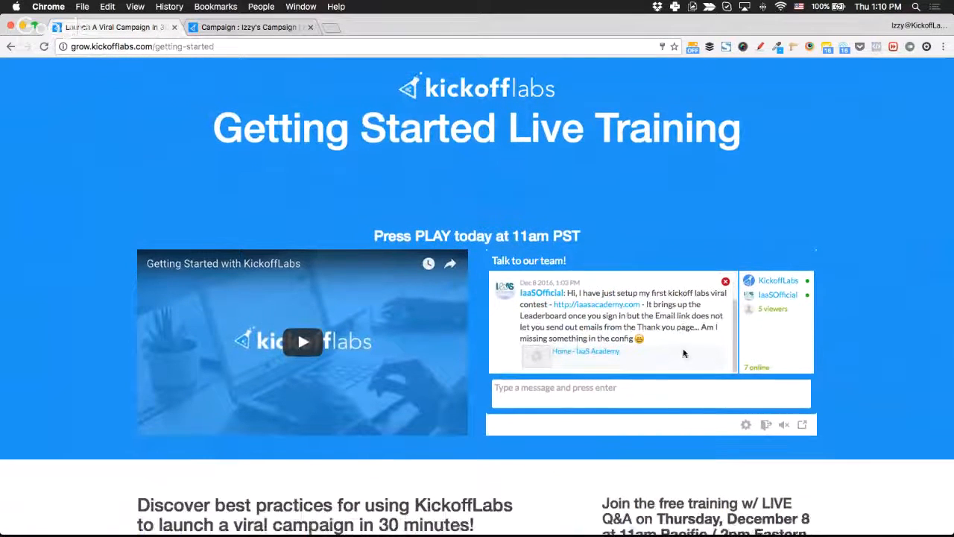
scroll(872, 275, up, 2)
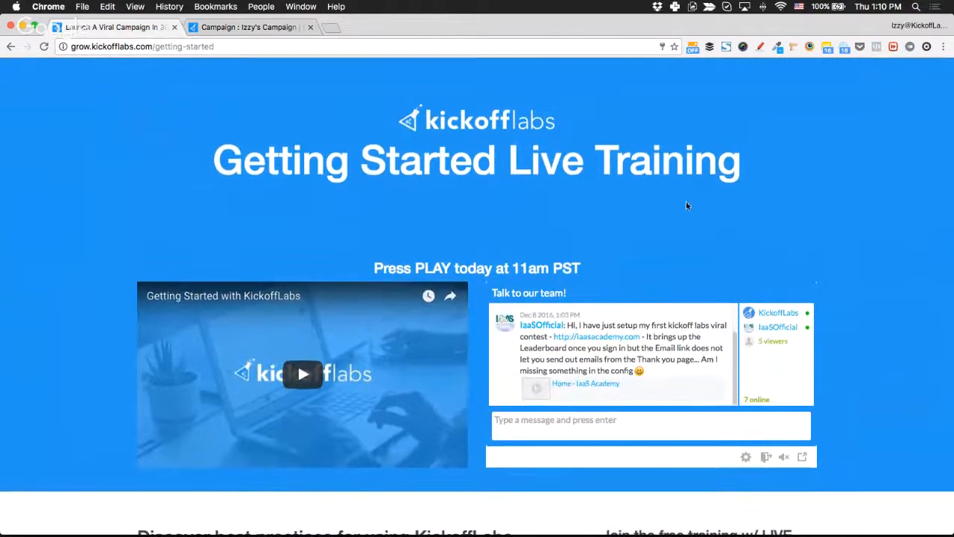
click(249, 30)
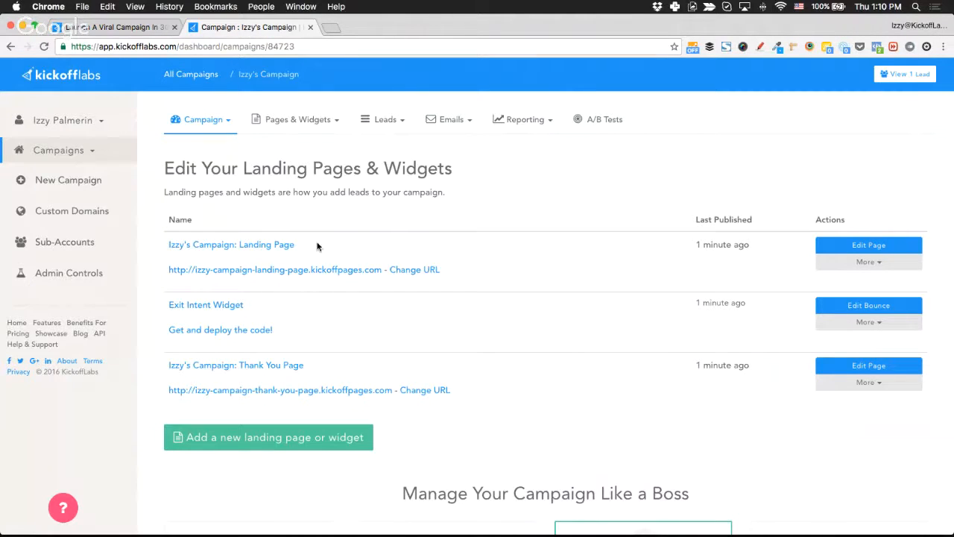
Review the landing page, thank-you page and Exit Intent Widget entries, then edit Izzy's Campaign: Landing Page.
drag(309, 245, 240, 245)
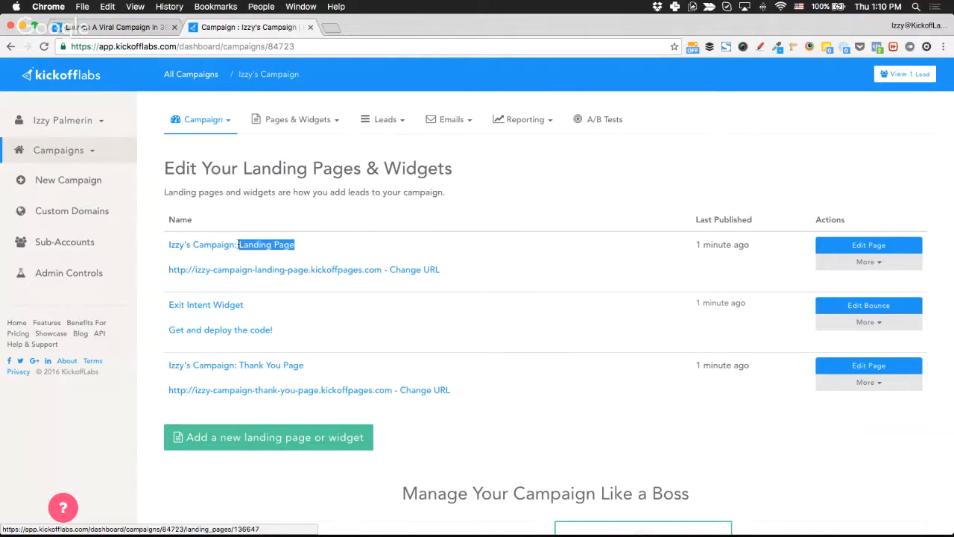
drag(316, 364, 236, 364)
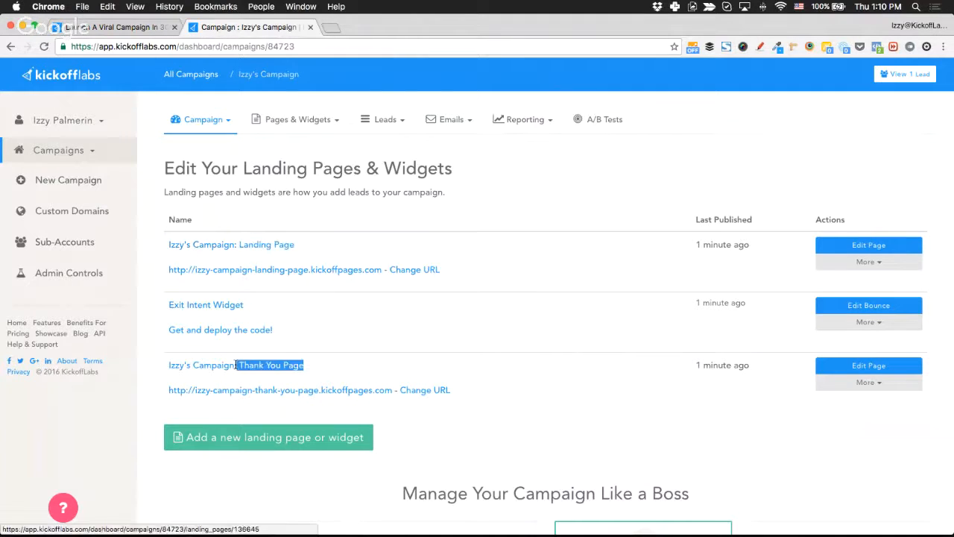
drag(255, 306, 159, 308)
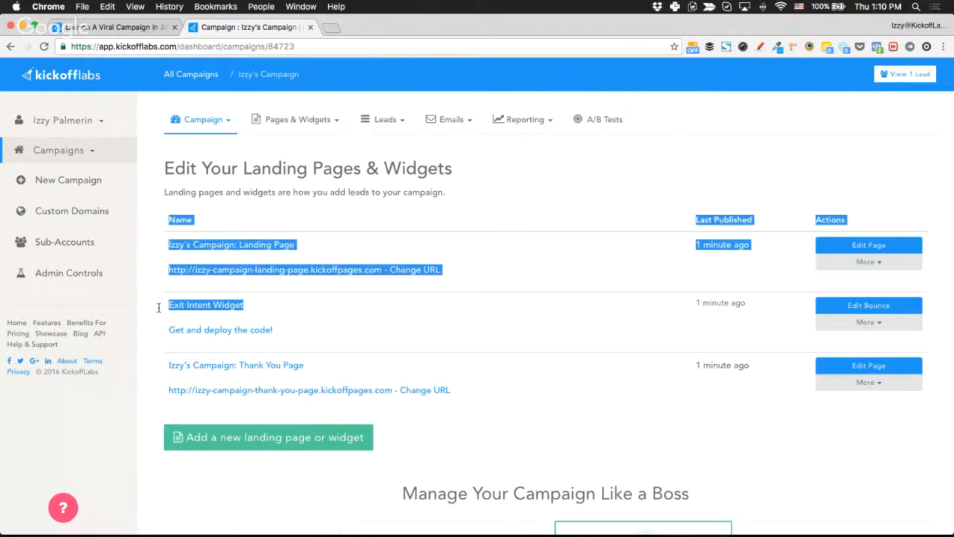
click(408, 283)
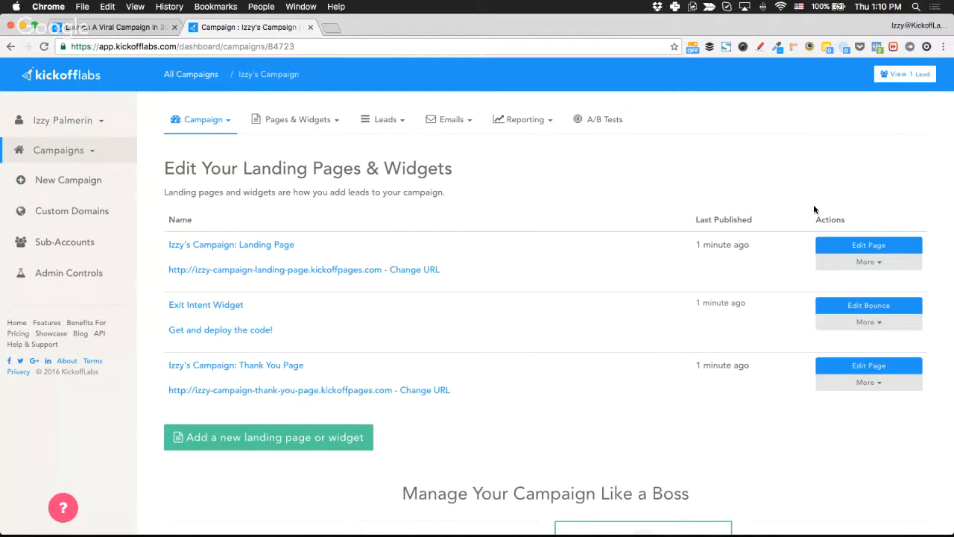
click(869, 245)
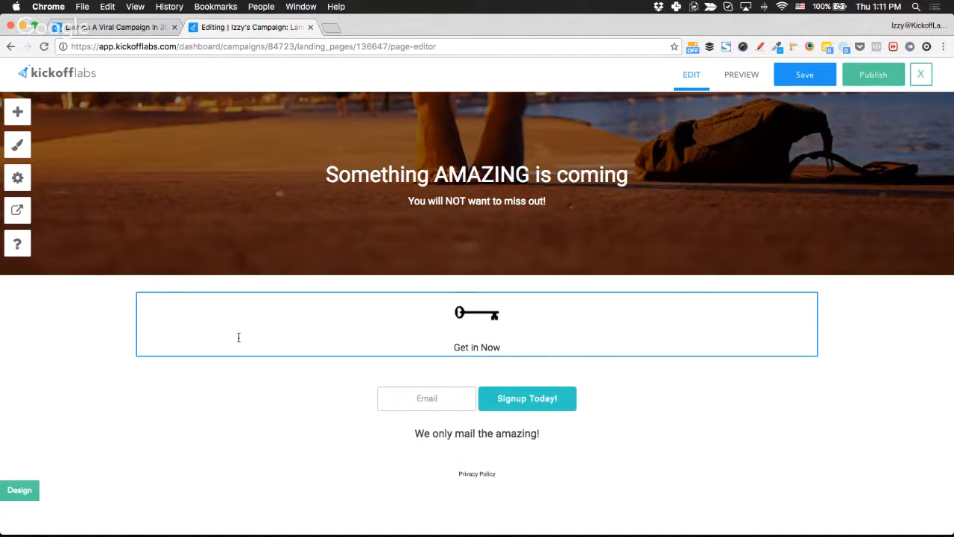
Retype the 'Something AMAZING is coming' headline as 'My amazing business is about to launch'.
scroll(238, 338, up, 1)
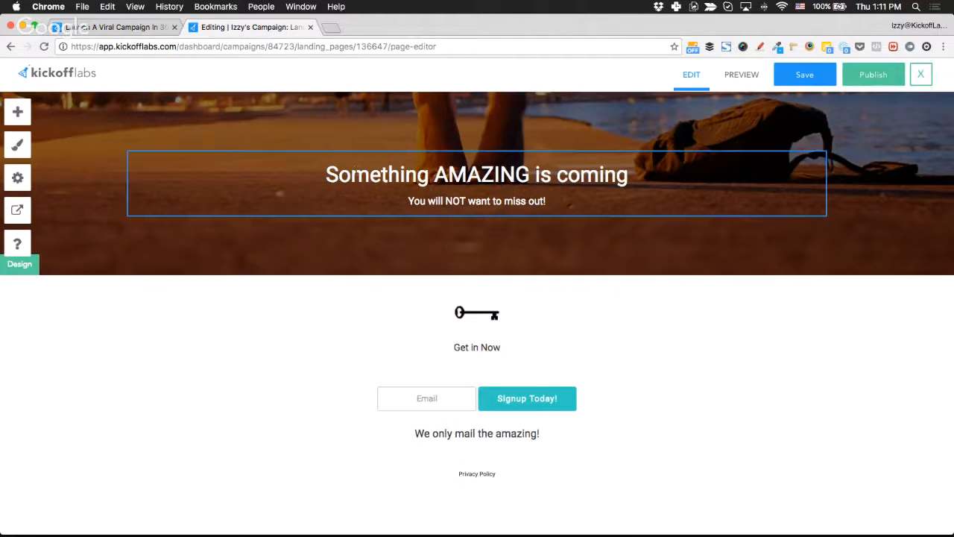
triple_click(356, 170)
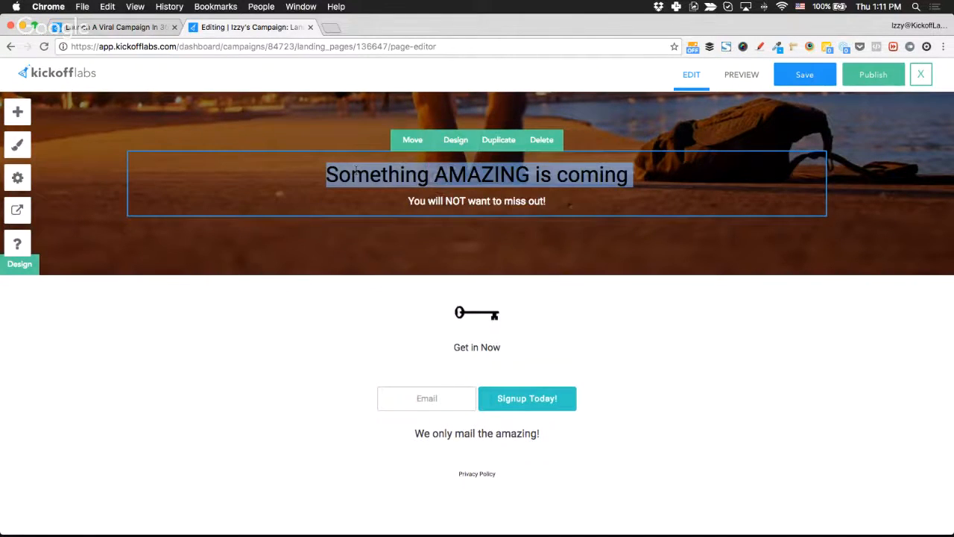
text(My)
key(super+z)
double_click(356, 171)
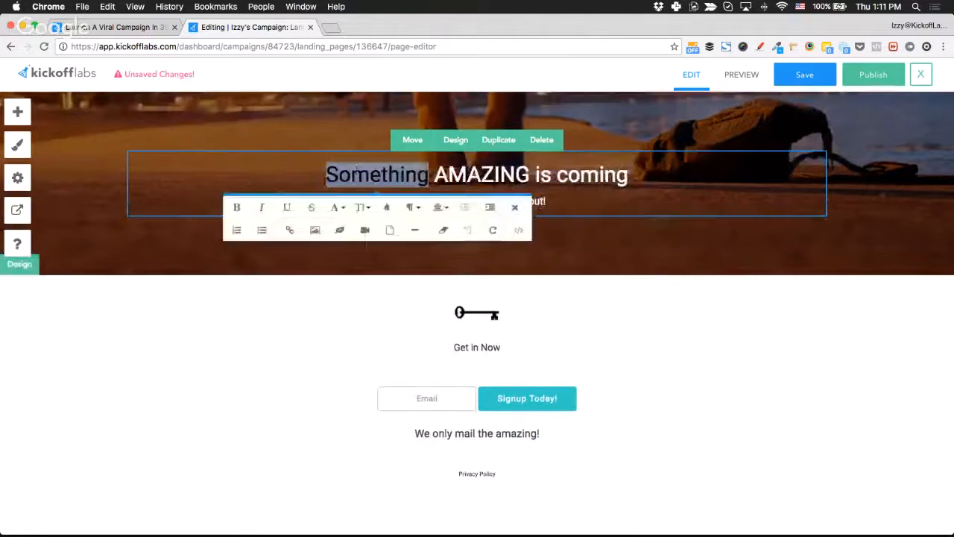
key(shift+alt+Right)
key(shift+alt+Right)
key(shift+alt+Right)
key(shift+Left)
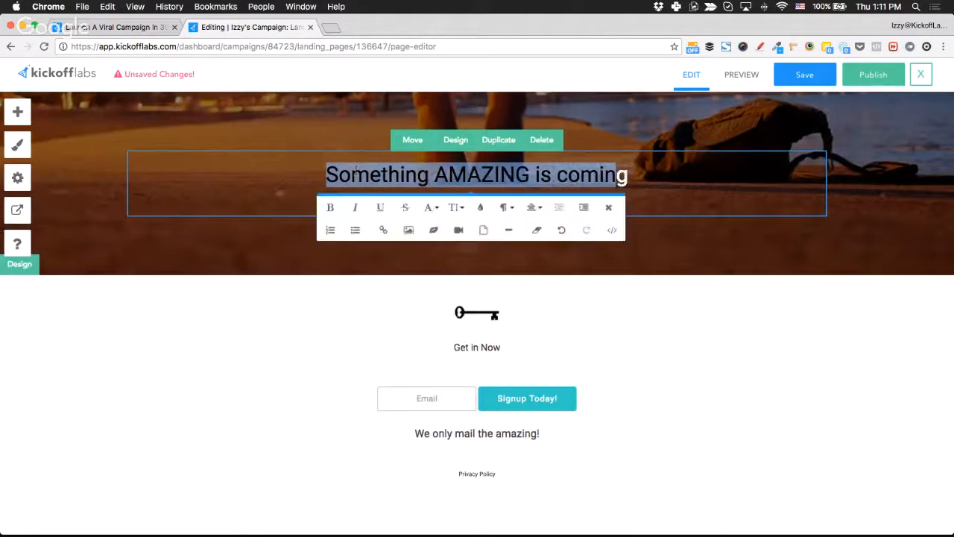
text(My amaxing nug)
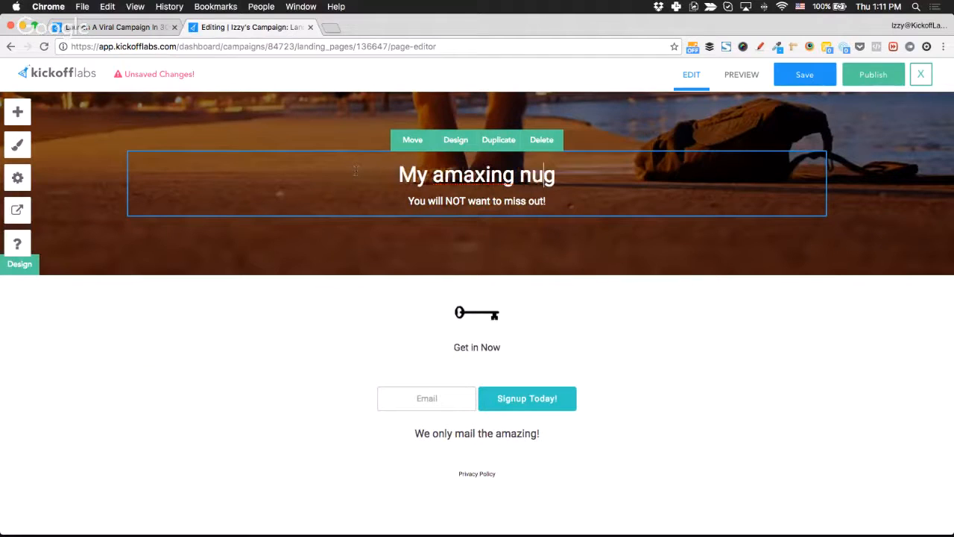
key(shift+alt+Left)
key(shift+alt+Left)
text(amazing bu)
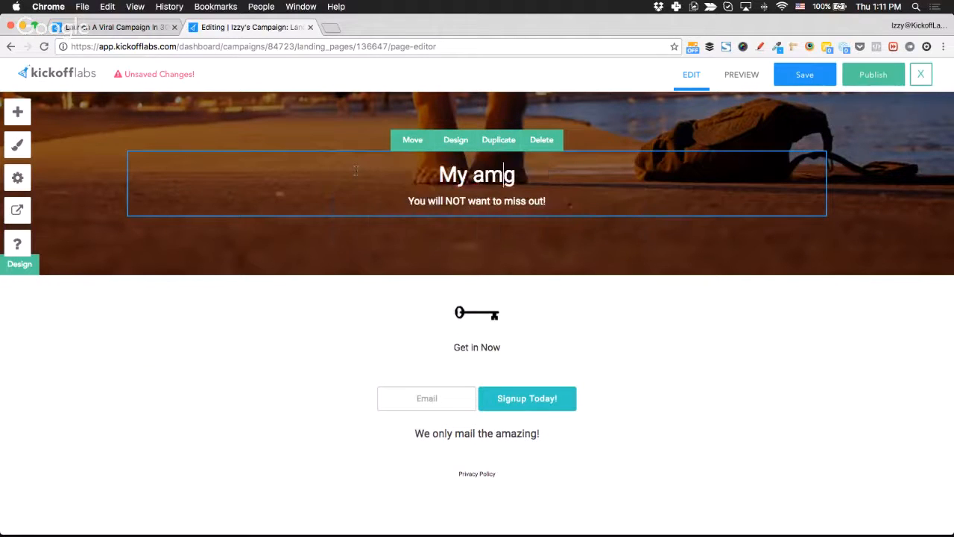
text(siness is about )
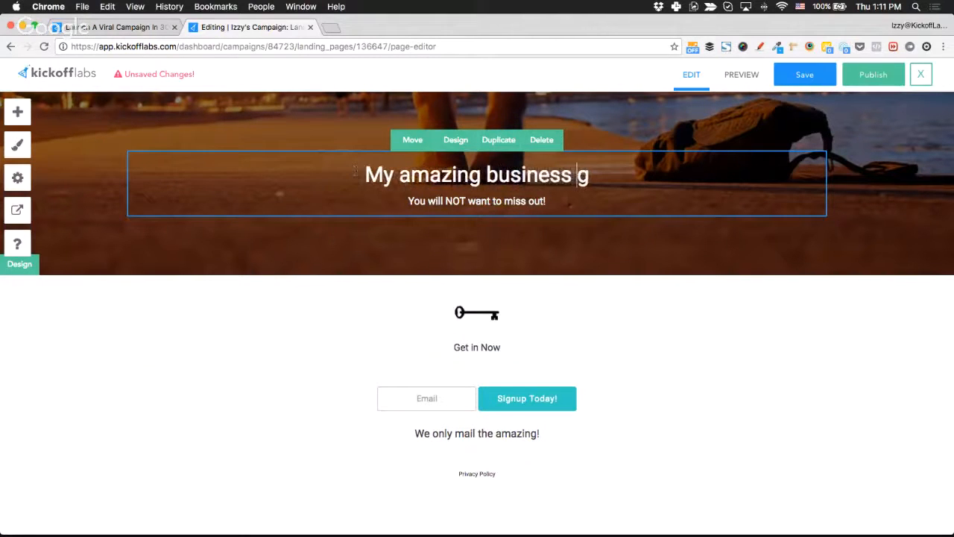
text(to launch)
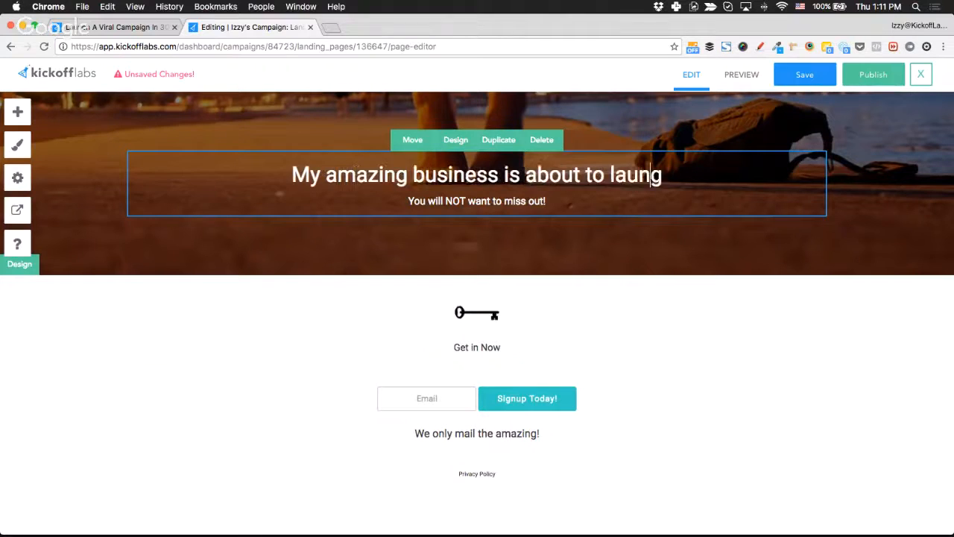
key(Delete)
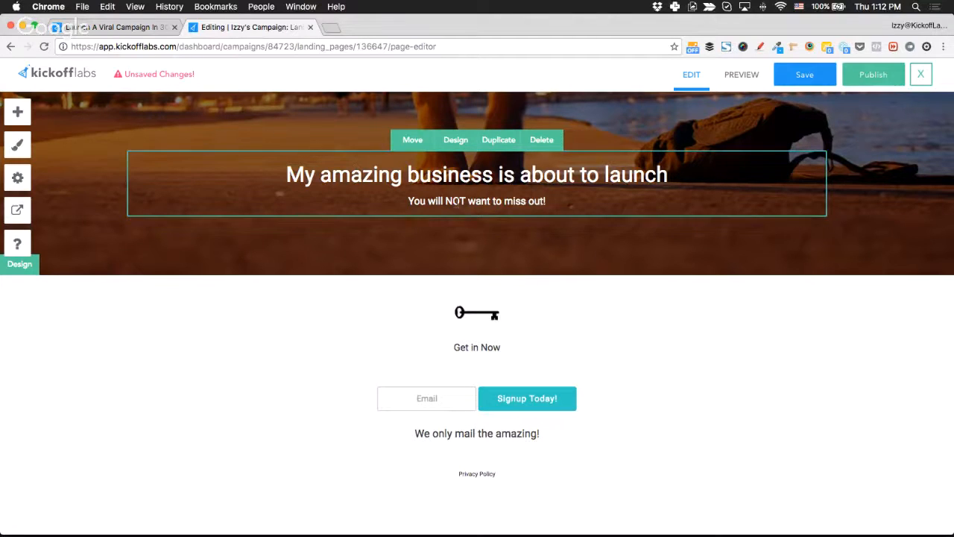
Format the subheading 'You will NOT want to miss out!' as Heading 3.
double_click(436, 202)
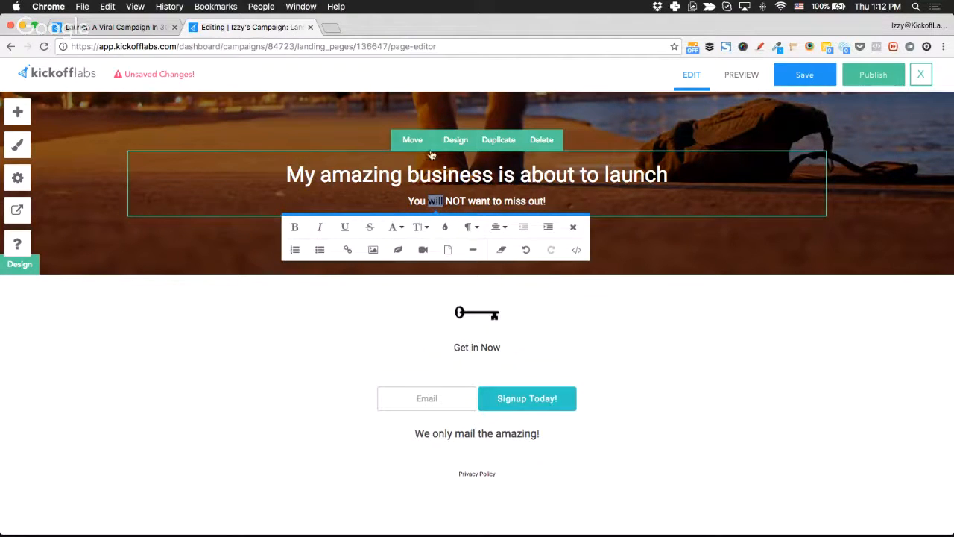
click(304, 178)
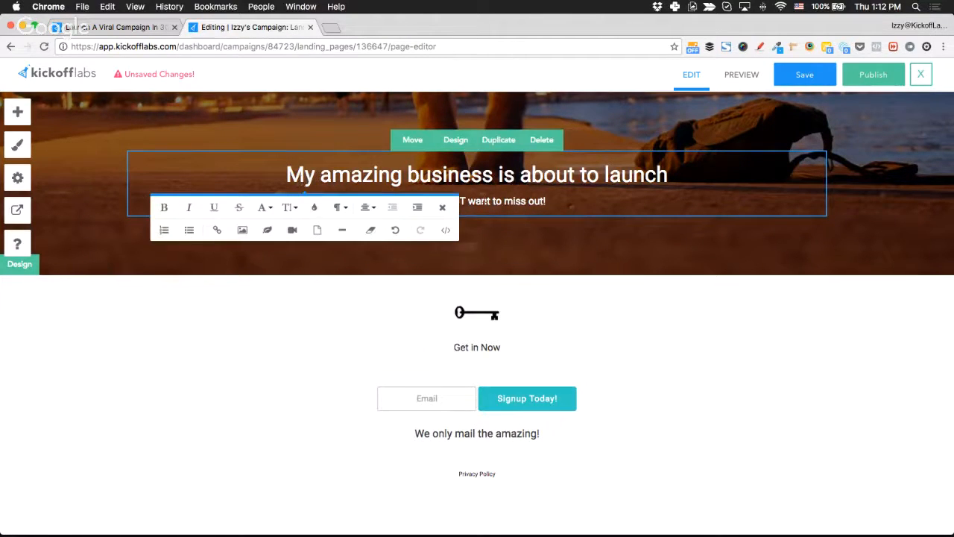
click(410, 202)
drag(409, 201, 547, 203)
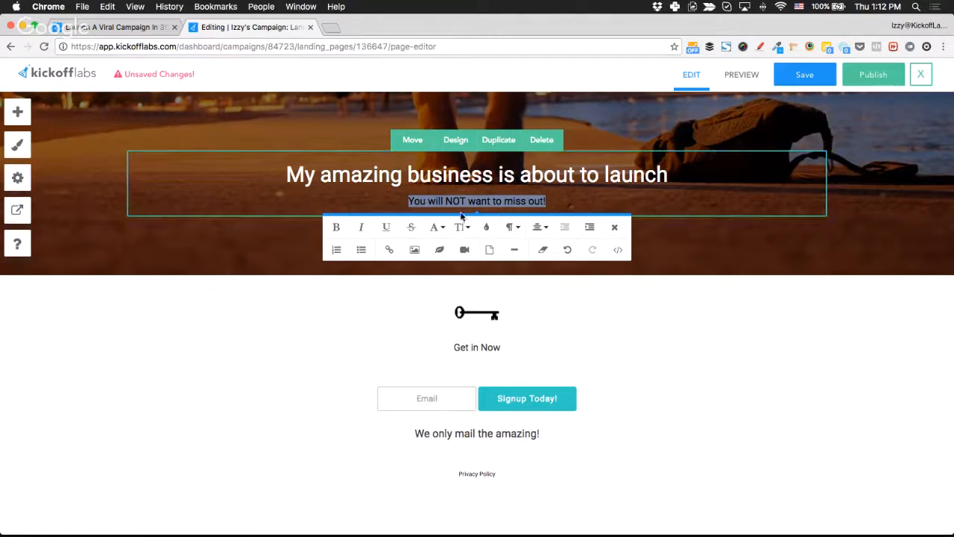
click(511, 226)
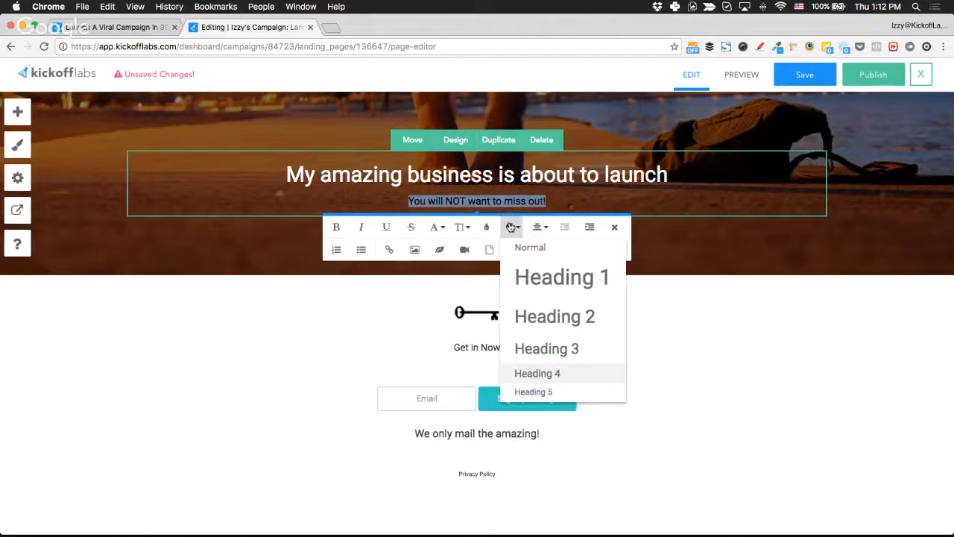
click(546, 346)
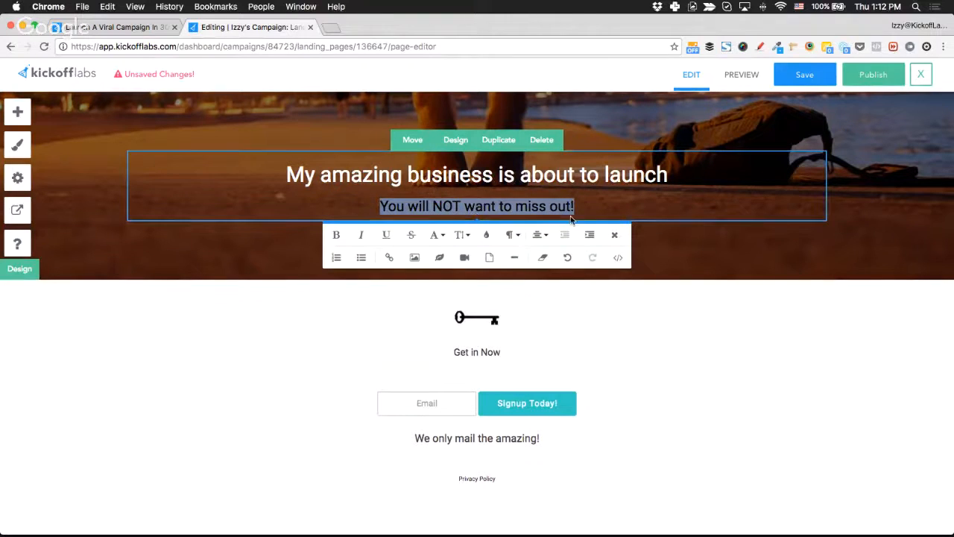
Try the Chewy font on the headline and subheading, then undo it.
click(391, 176)
key(super+a)
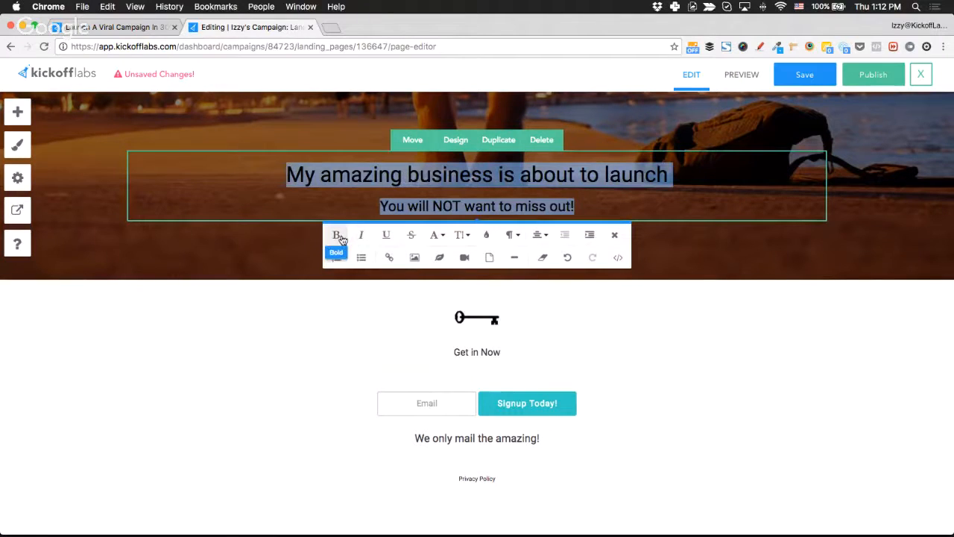
click(438, 236)
scroll(470, 313, down, 15)
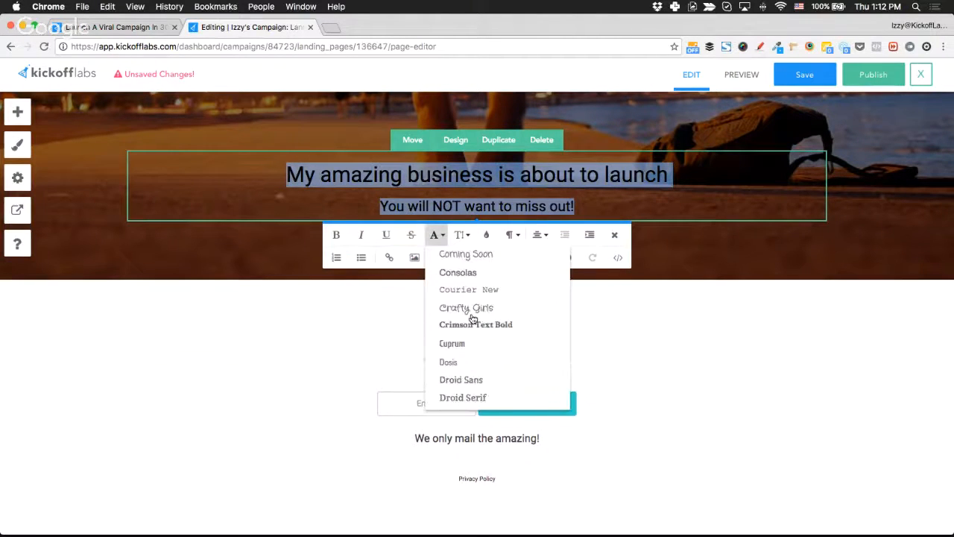
scroll(472, 317, up, 5)
scroll(472, 317, up, 10)
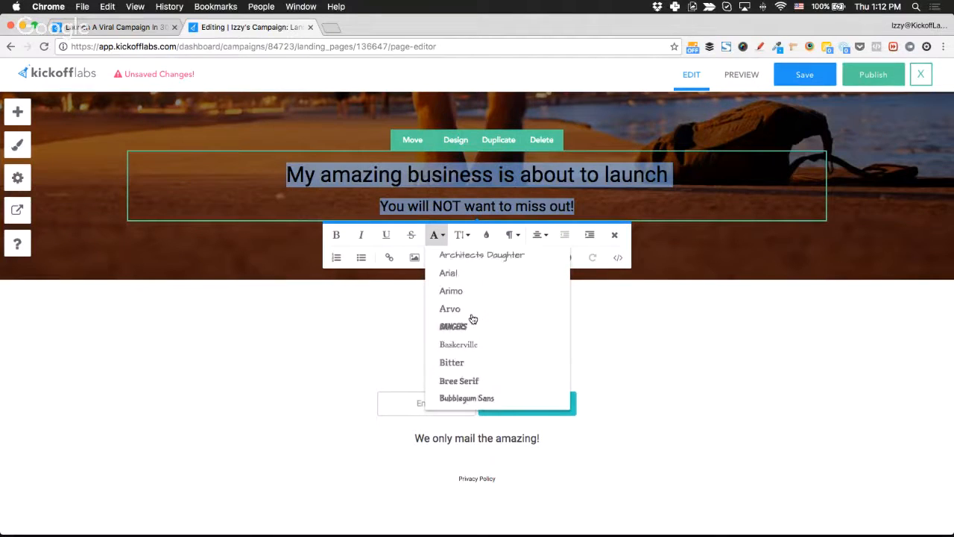
scroll(472, 317, down, 5)
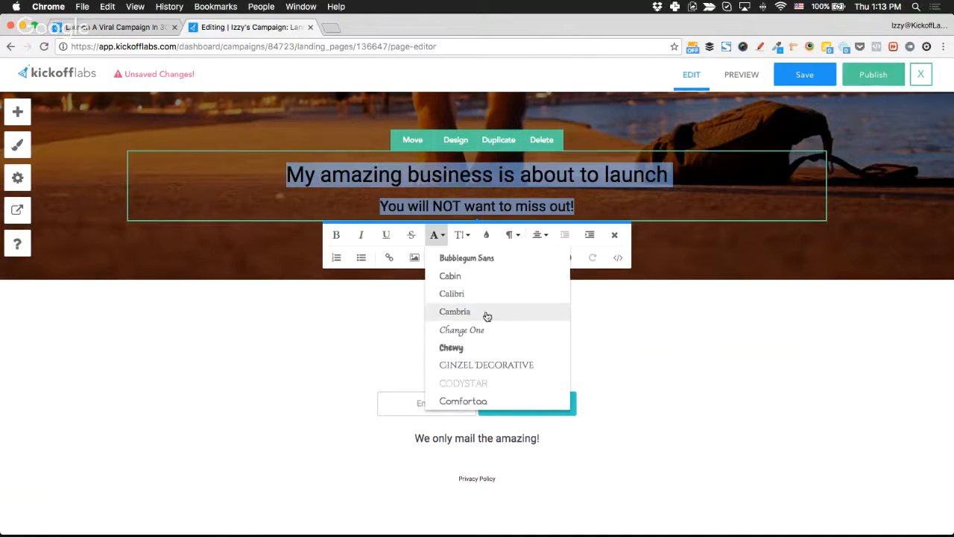
click(506, 348)
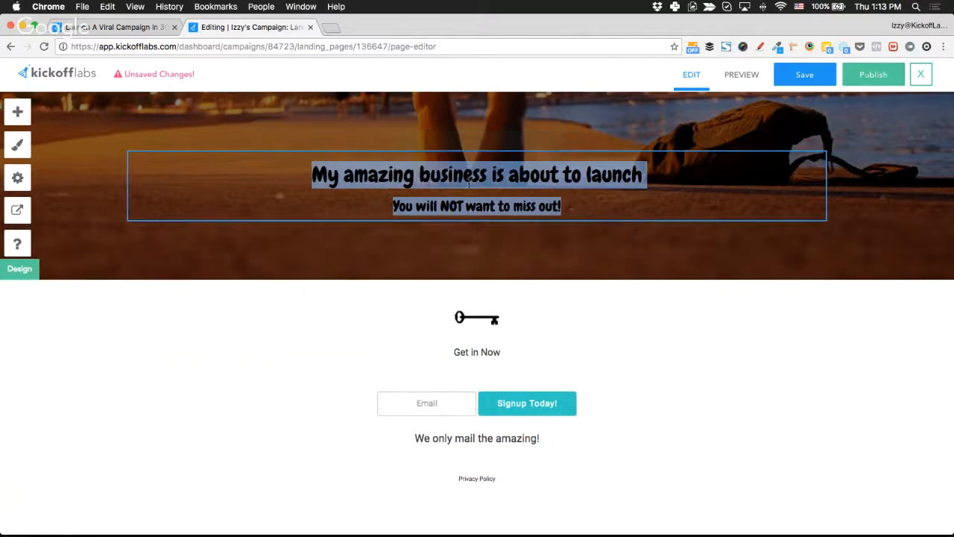
key(super+z)
click(271, 246)
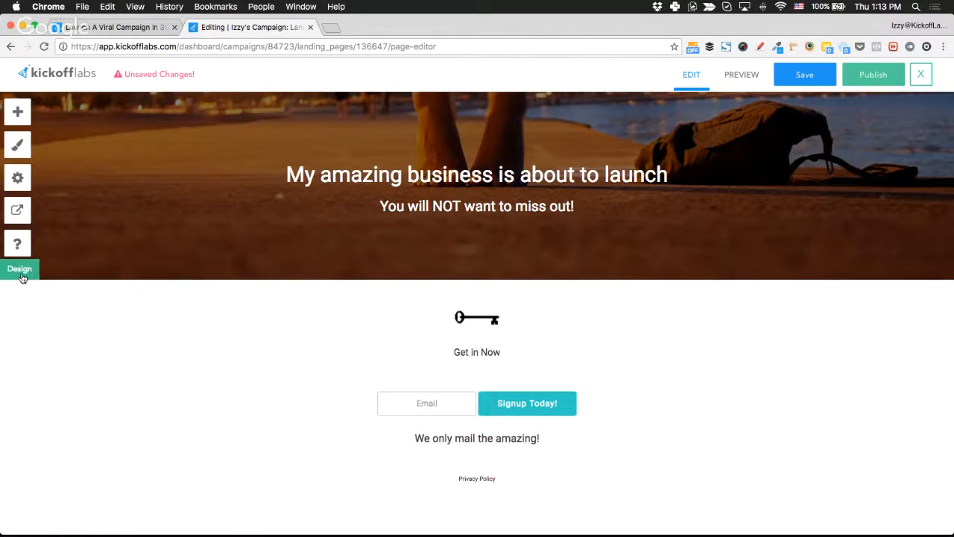
Give the hero section a sunset-over-water background image and close the Edit Section panel.
click(21, 271)
scroll(147, 307, down, 3)
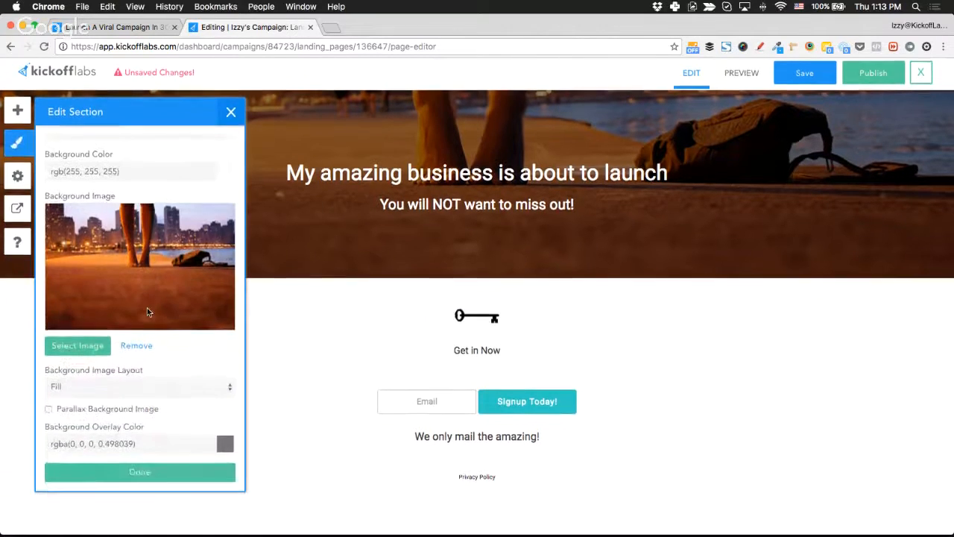
scroll(147, 307, up, 3)
scroll(147, 313, down, 3)
scroll(147, 308, up, 3)
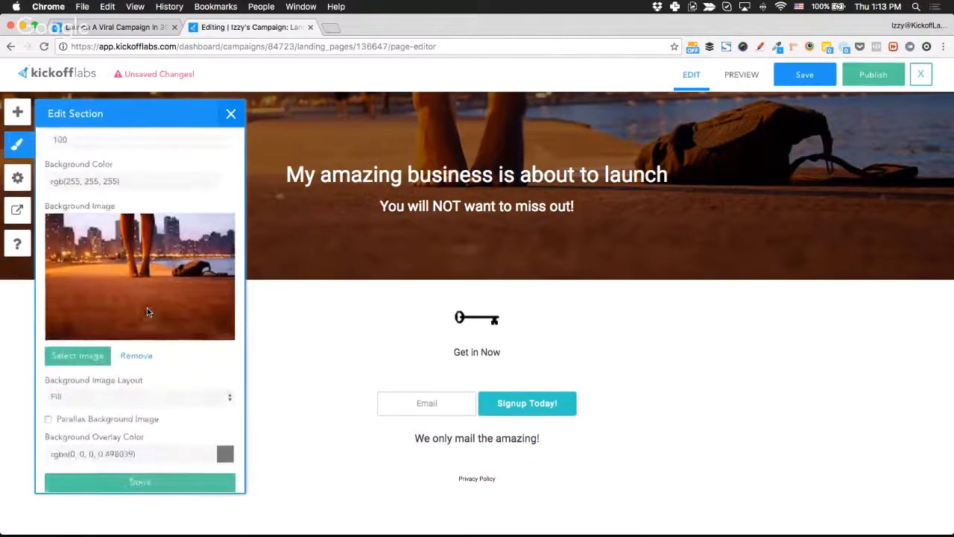
scroll(170, 243, down, 3)
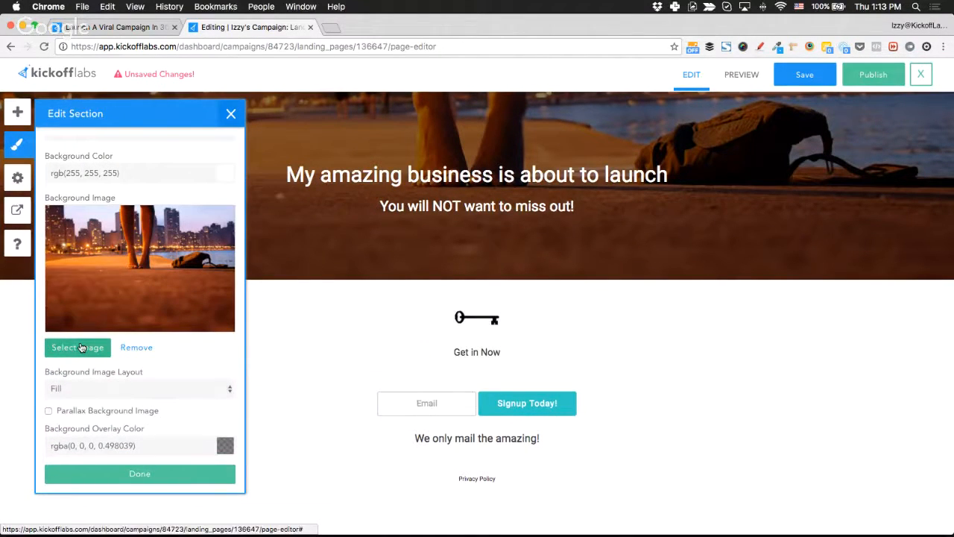
click(81, 347)
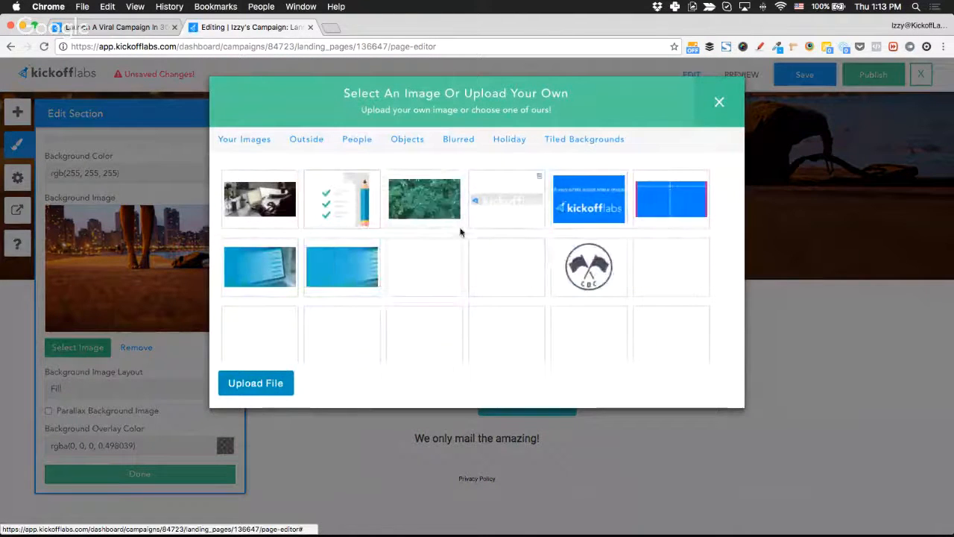
scroll(507, 276, down, 5)
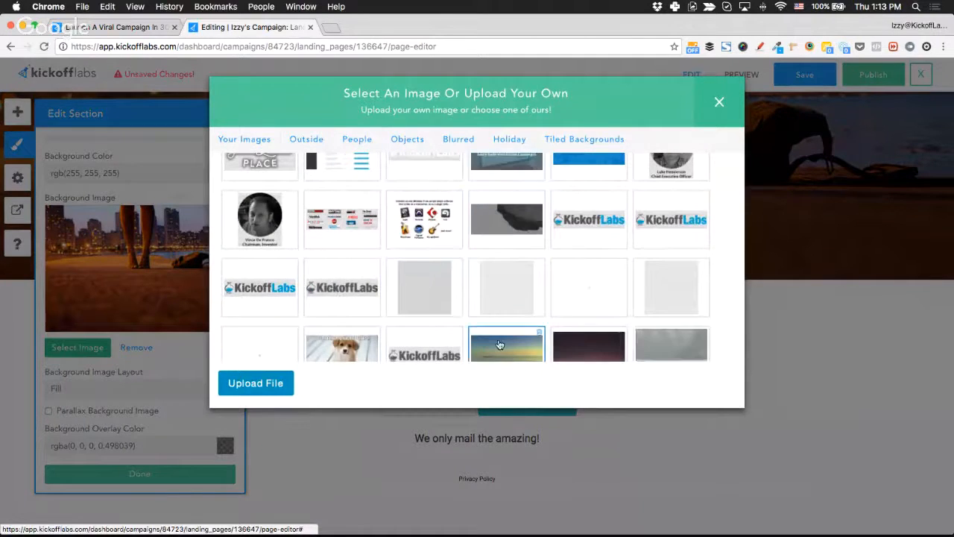
click(506, 343)
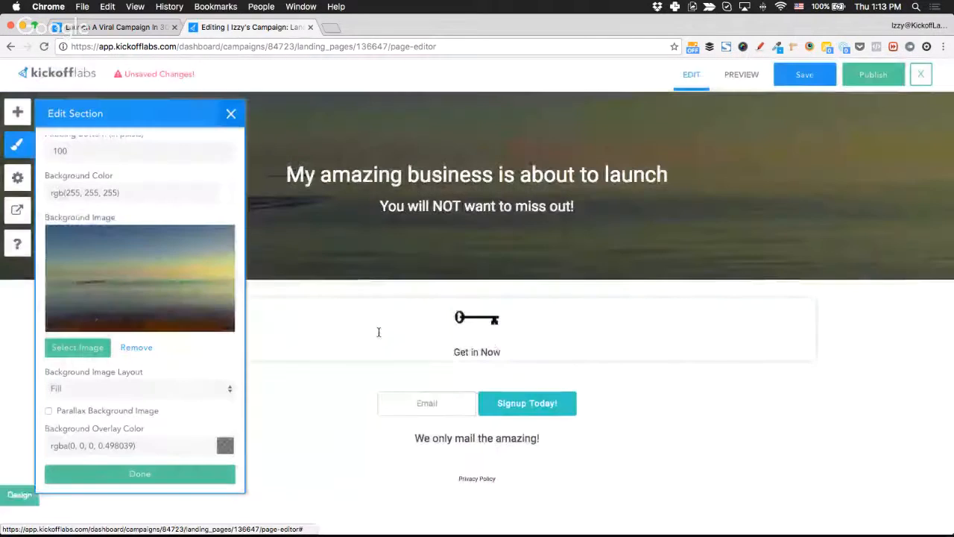
click(231, 115)
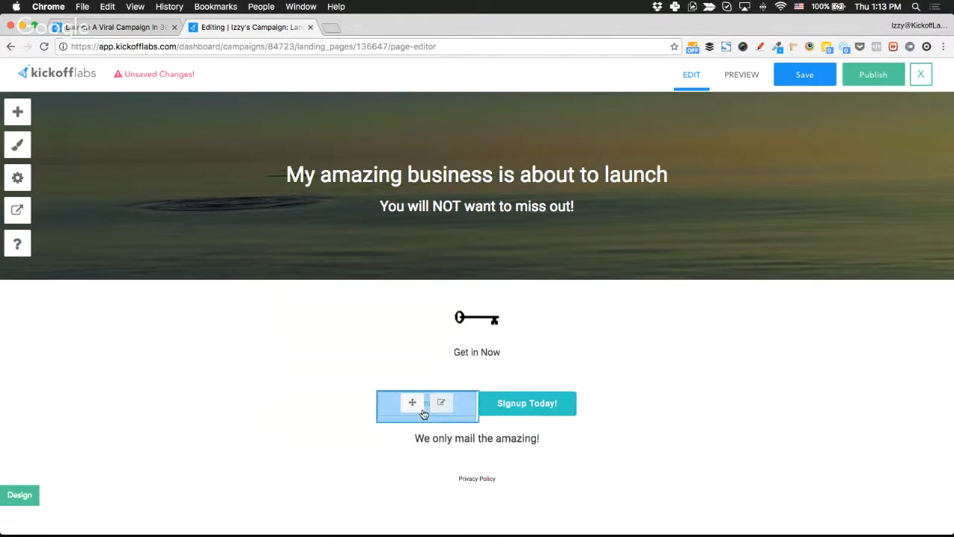
Select the Email signup form block to enter its edit mode.
click(366, 409)
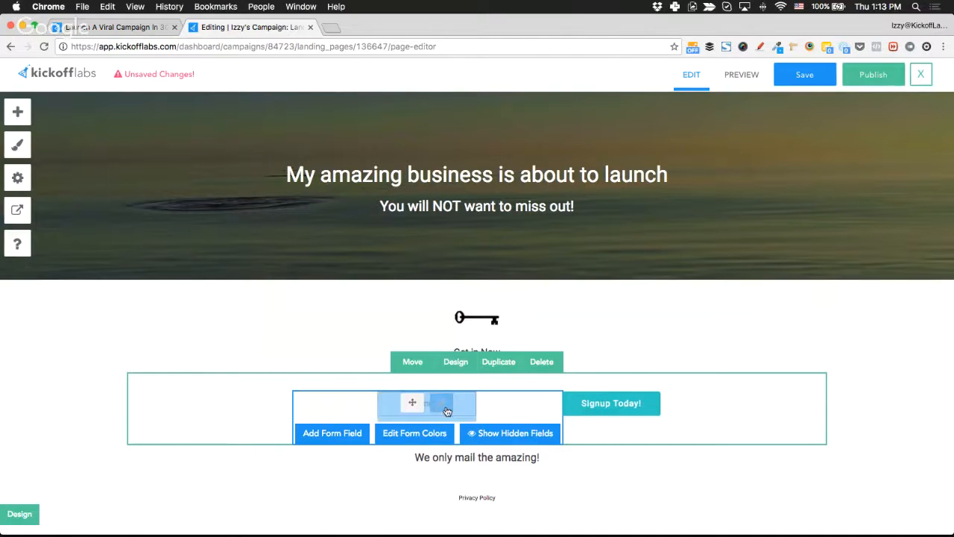
click(604, 404)
click(464, 396)
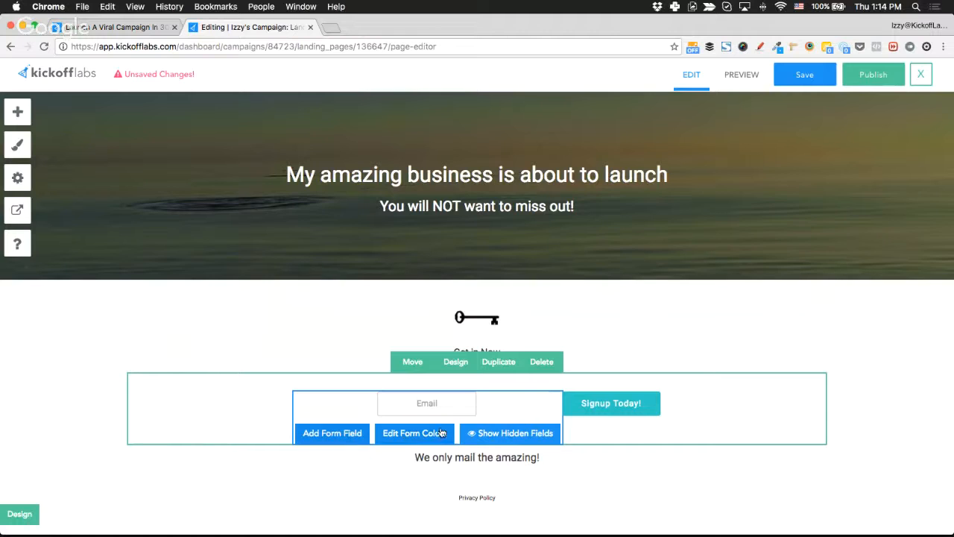
Add a Single Line Text form field and set its name to First Name.
mouse_move(429, 407)
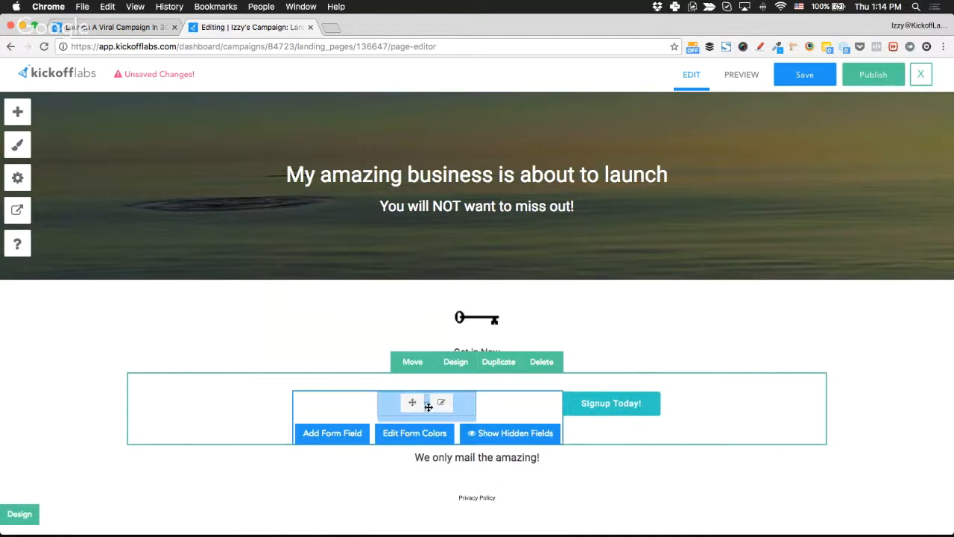
click(328, 439)
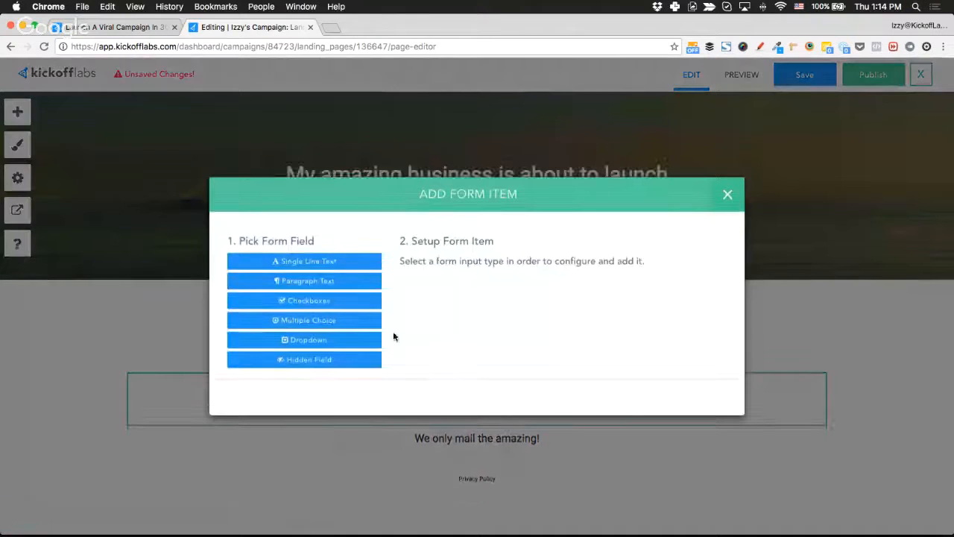
click(348, 261)
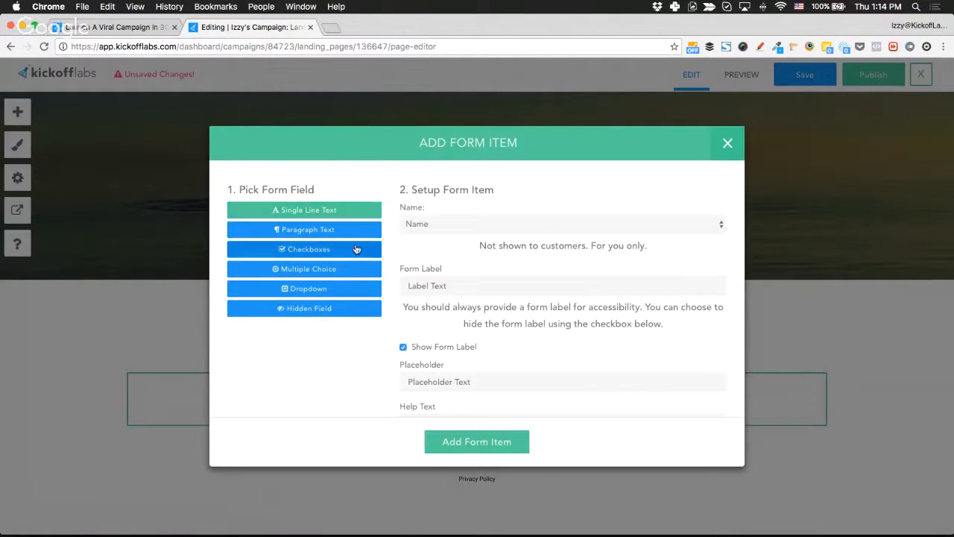
click(443, 221)
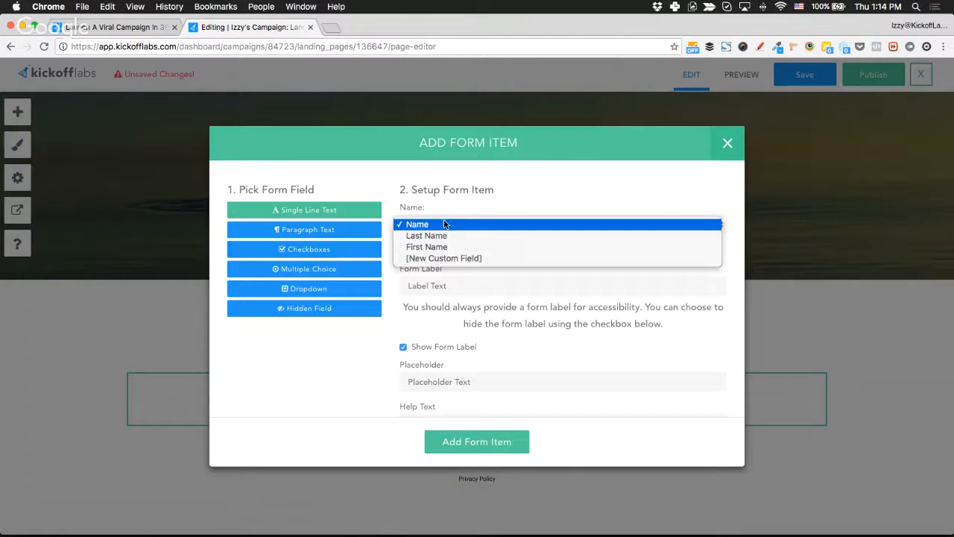
click(489, 237)
click(466, 233)
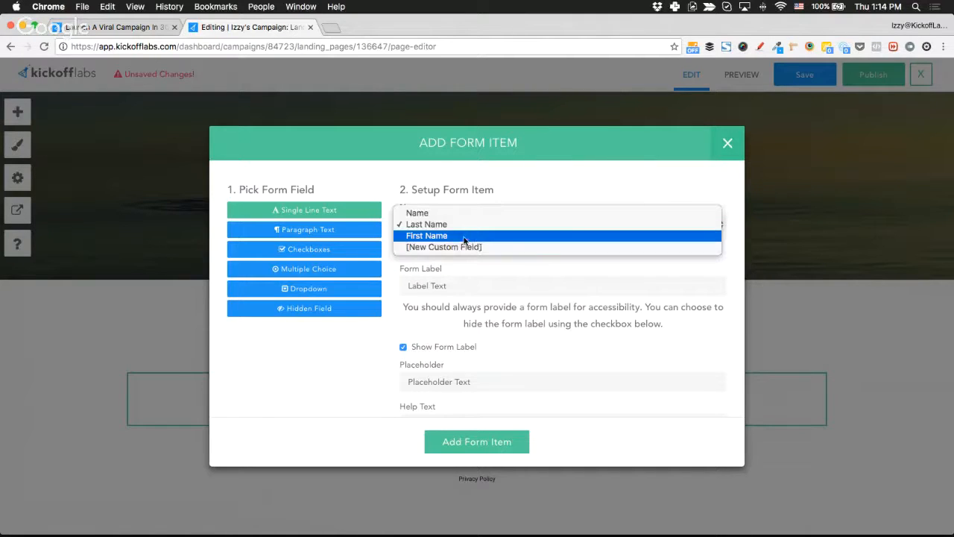
click(467, 235)
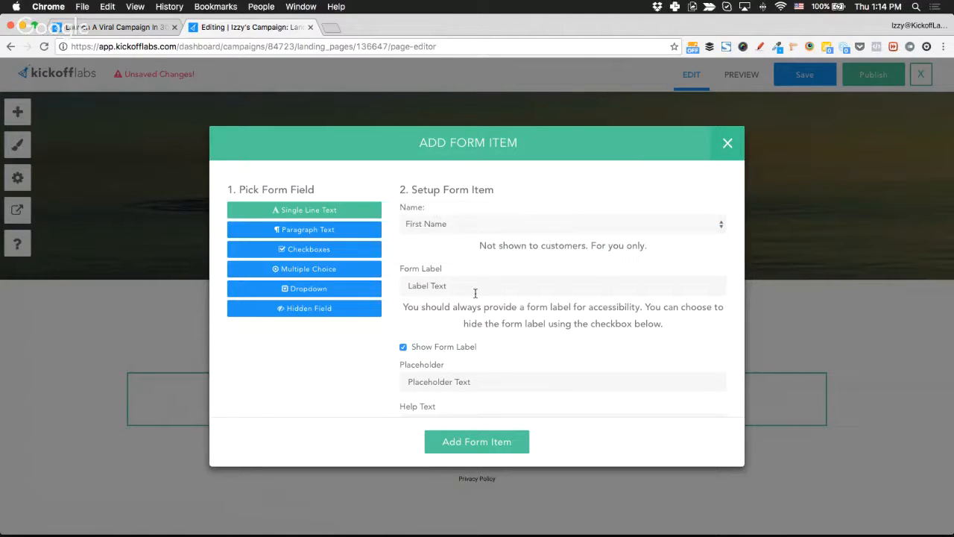
Give the field the label and placeholder 'First Name', then add it to the form.
click(484, 288)
text(First M)
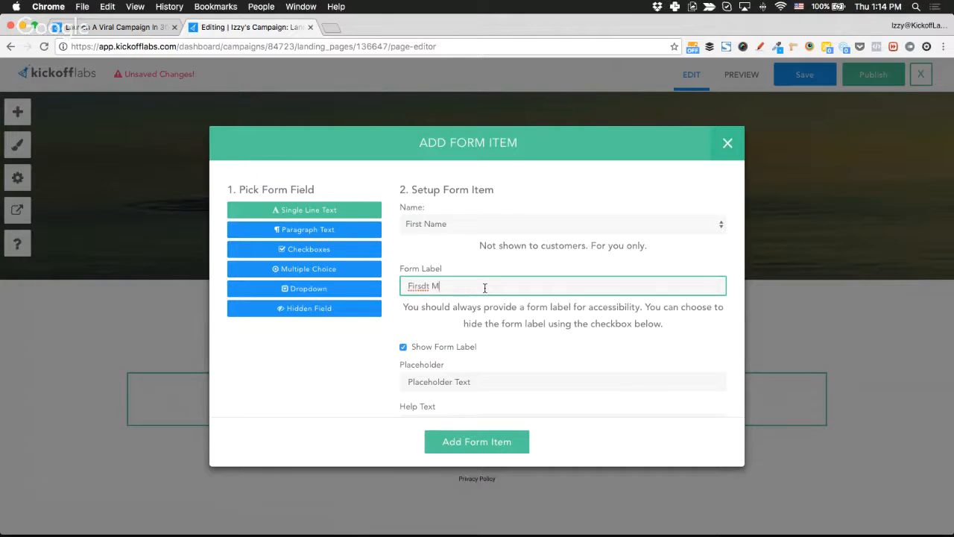
key(BackSpace)
text(Name)
scroll(504, 337, down, 1)
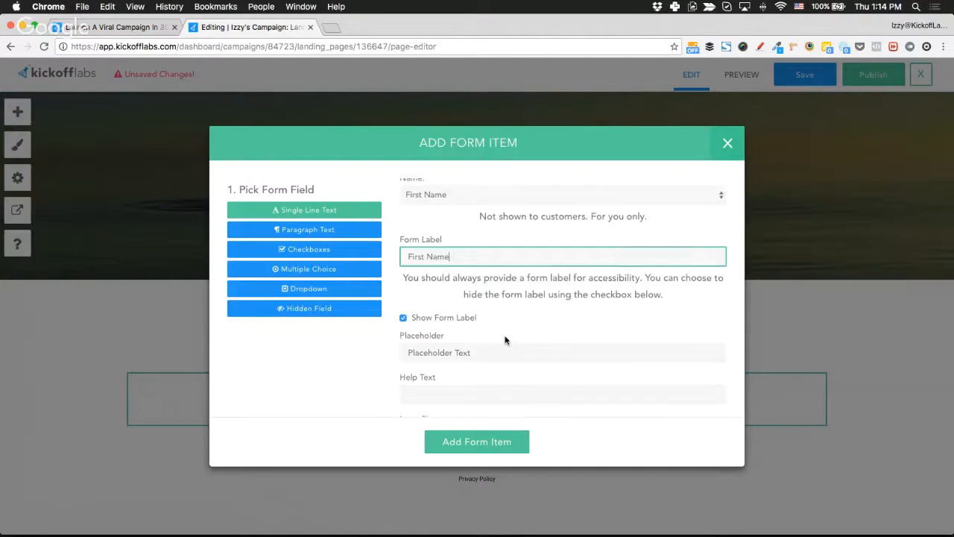
triple_click(505, 246)
key(ctrl+c)
triple_click(481, 334)
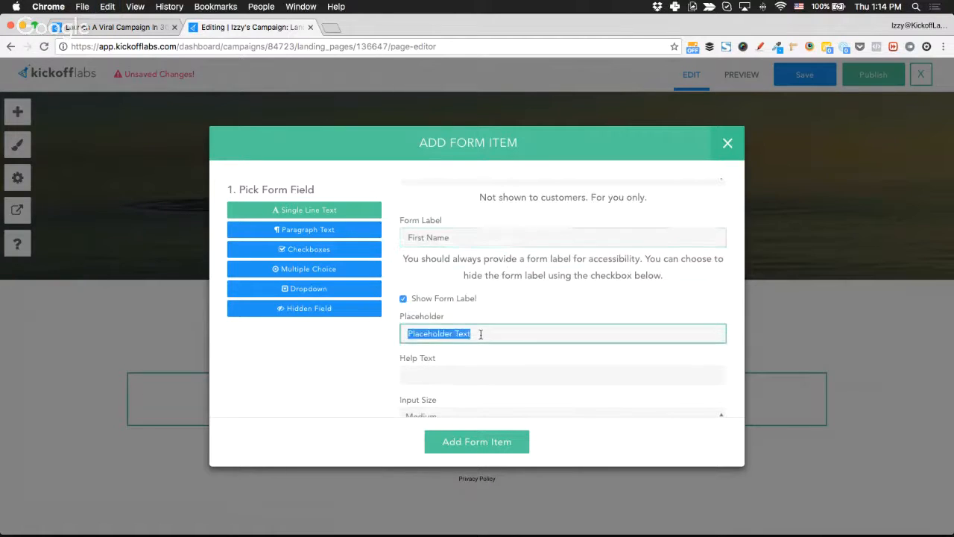
key(ctrl+v)
click(384, 361)
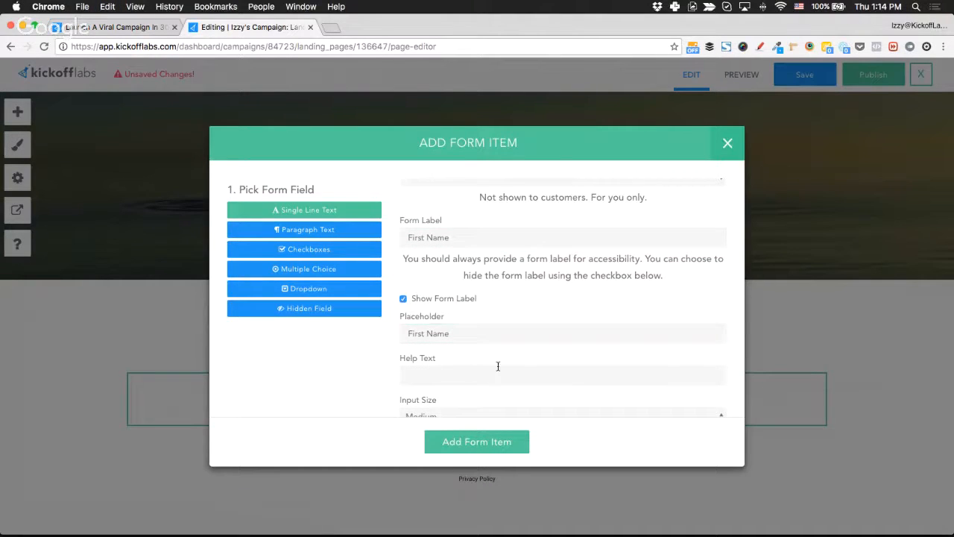
scroll(498, 367, down, 1)
click(467, 440)
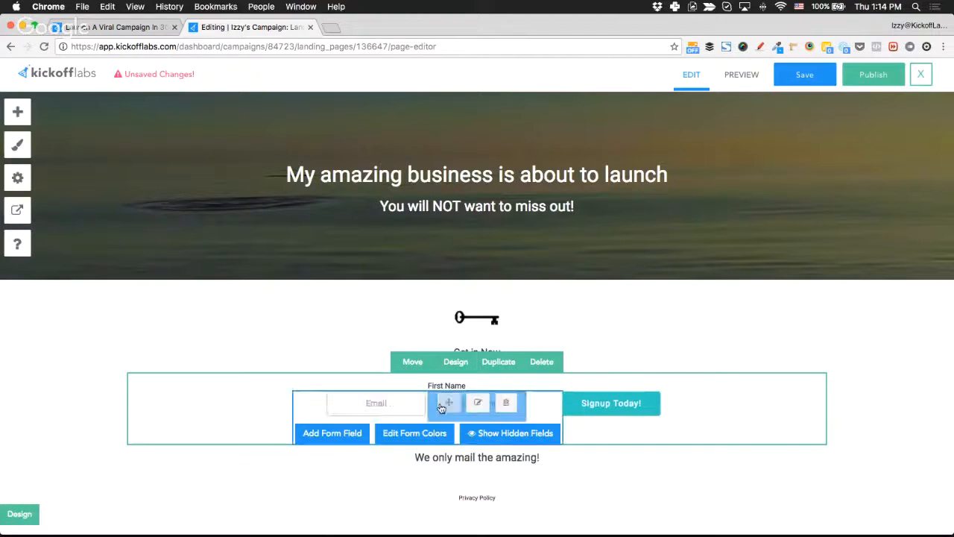
Move the First Name field before Email and turn off its Show Form Label option.
mouse_move(438, 404)
drag(448, 404, 349, 404)
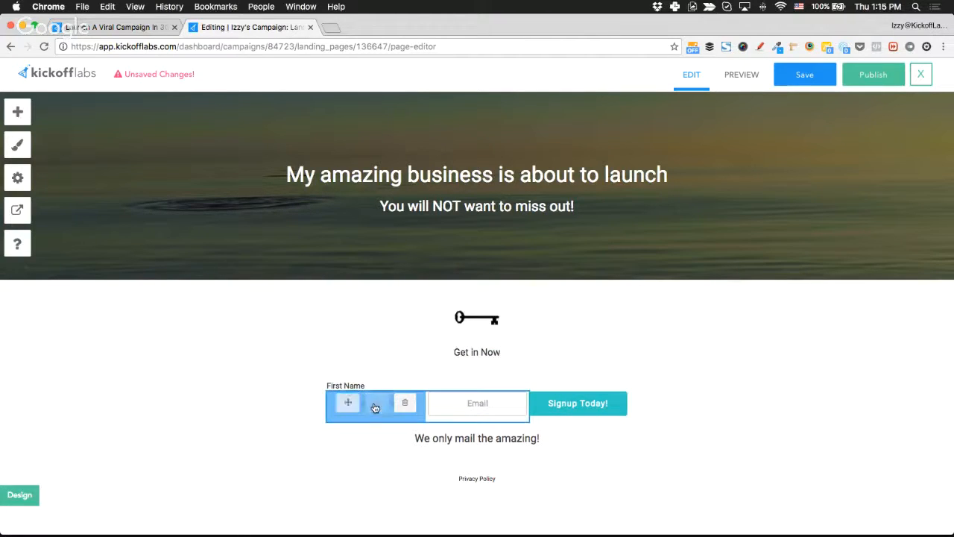
click(376, 403)
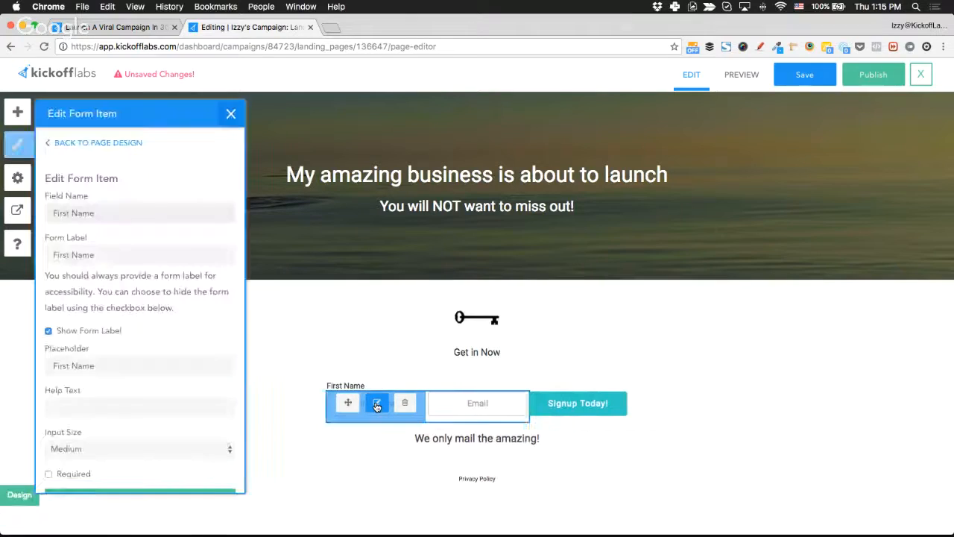
click(47, 330)
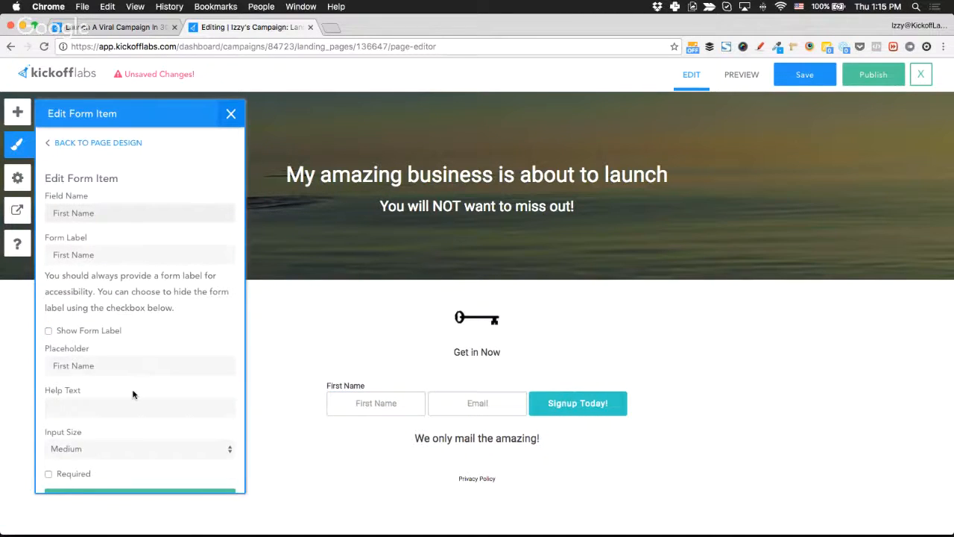
scroll(133, 417, down, 2)
click(134, 476)
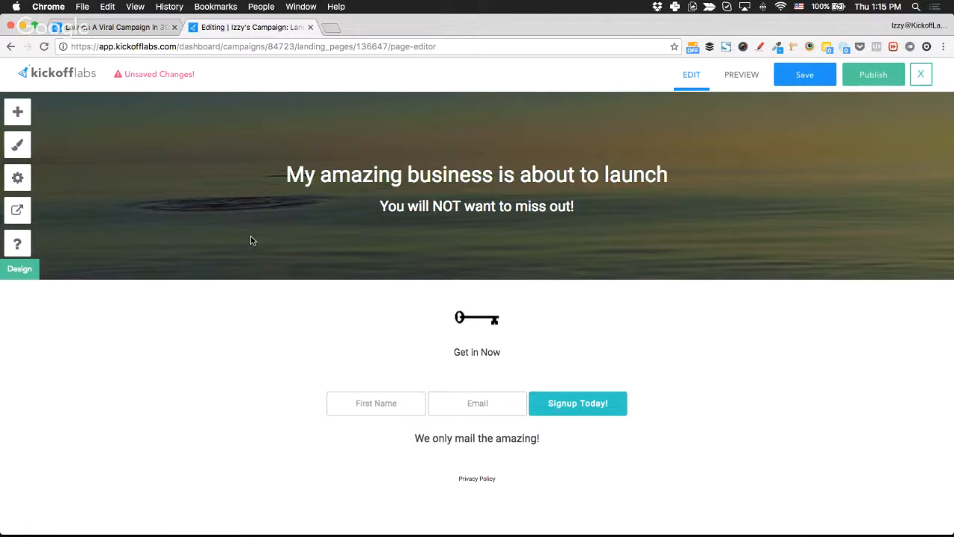
Open the page settings panel and scroll past the page title and meta description fields.
click(18, 180)
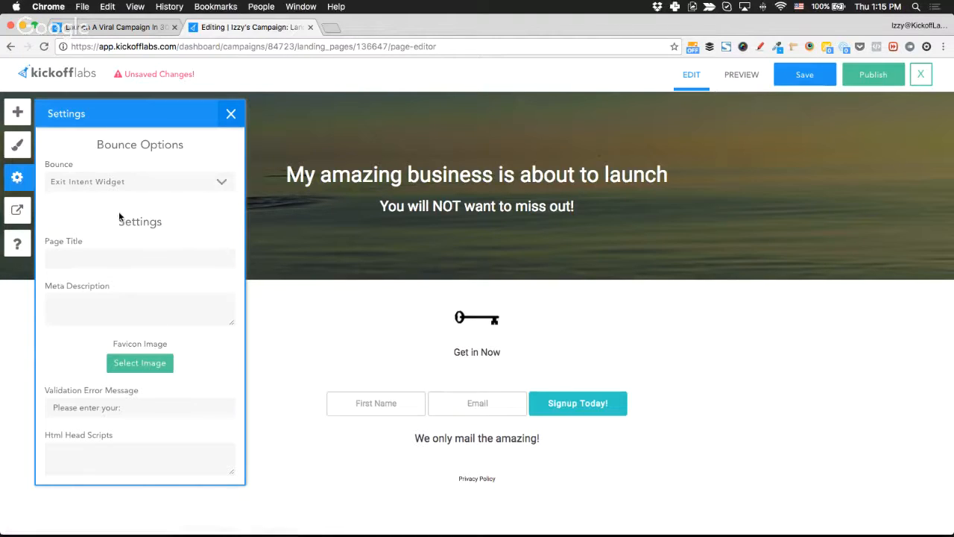
scroll(126, 250, down, 1)
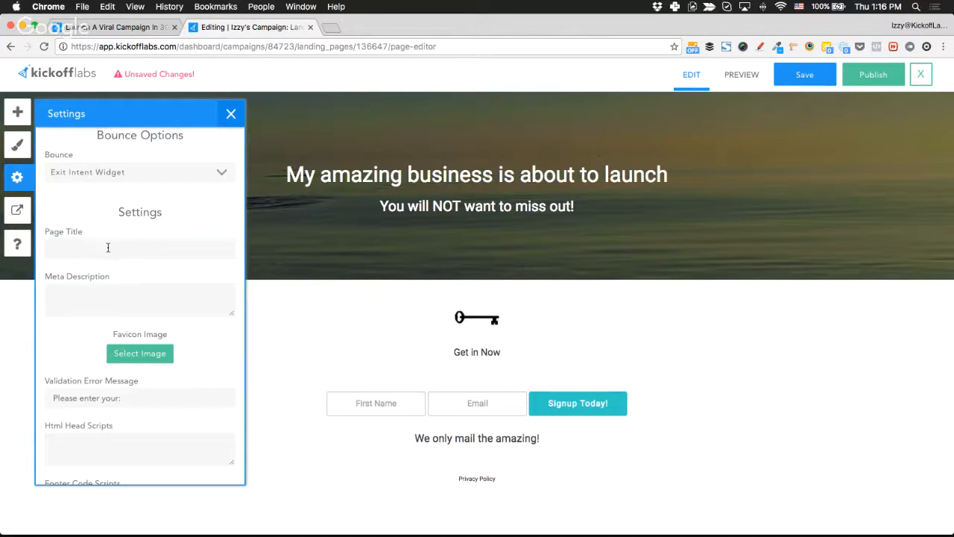
click(108, 247)
click(138, 298)
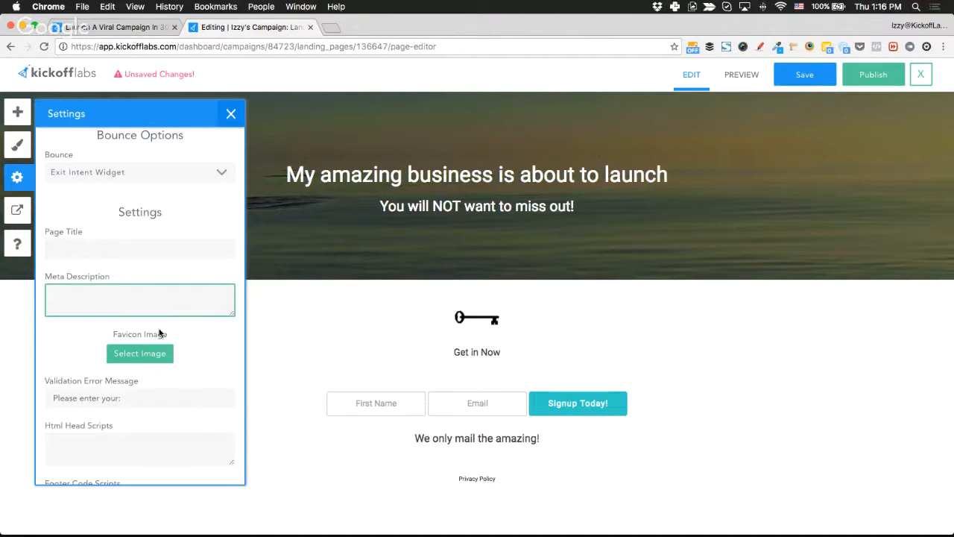
scroll(172, 352, down, 7)
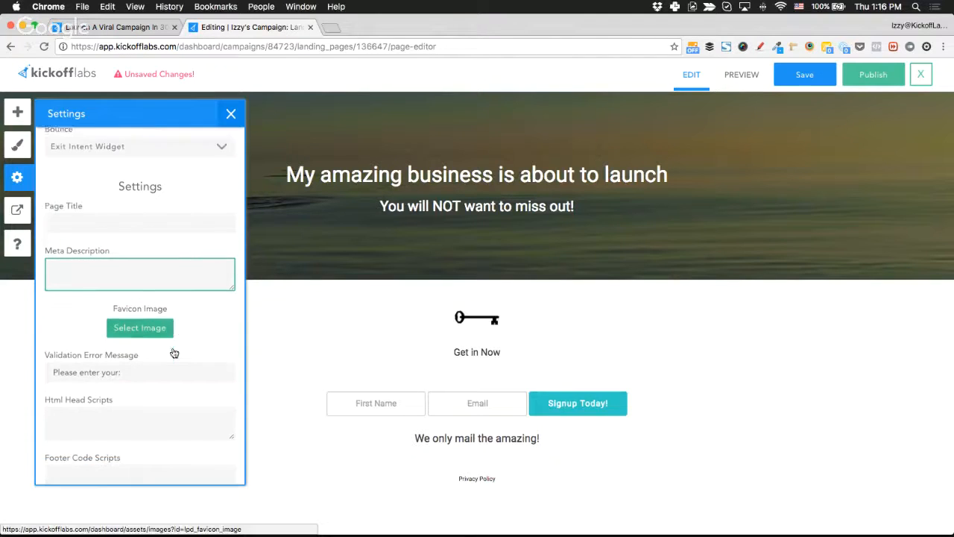
scroll(172, 347, down, 2)
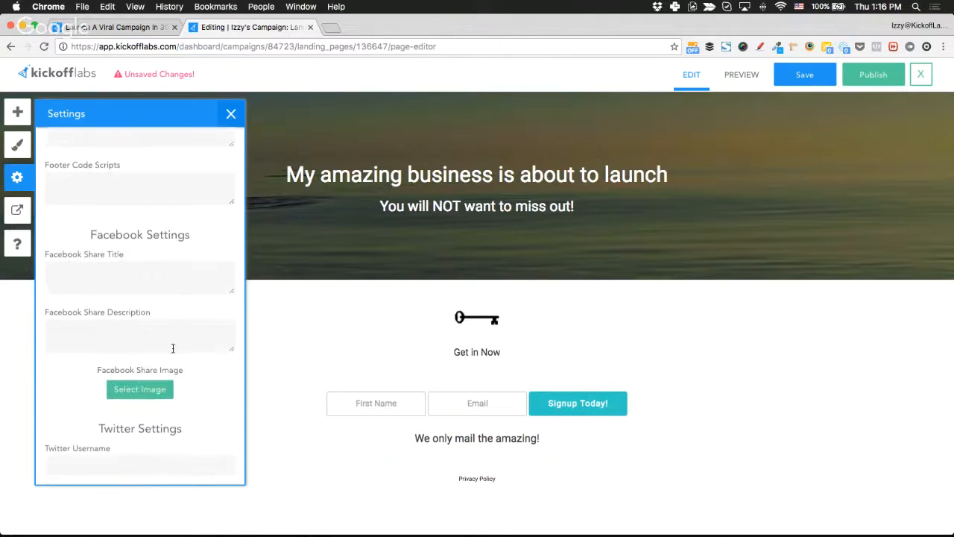
scroll(181, 246, down, 1)
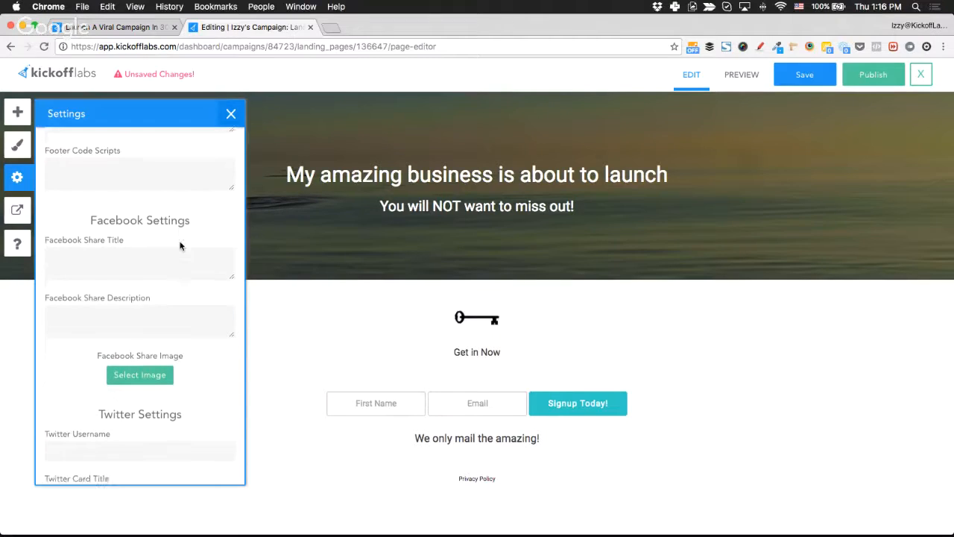
Enter 'Enticing title' as the Facebook share title and bring up the share image picker.
click(93, 261)
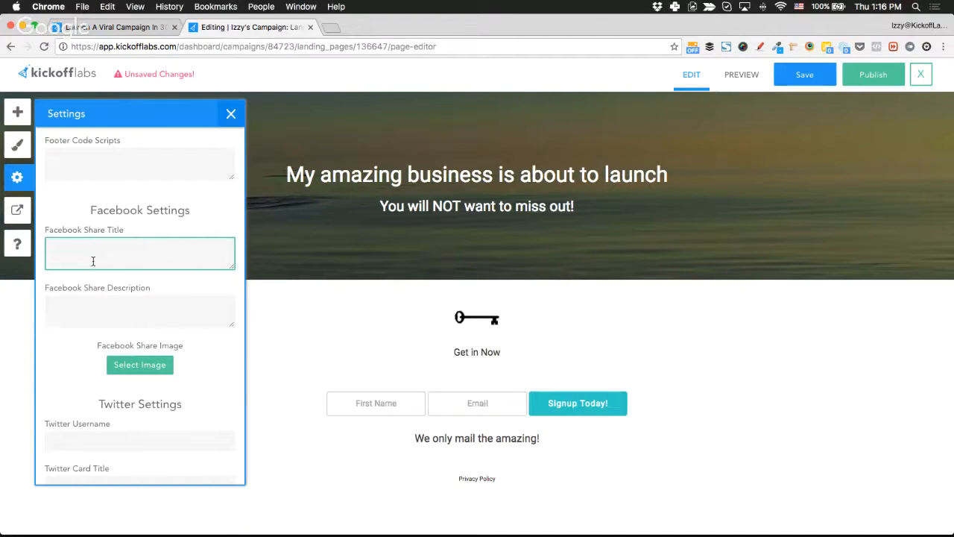
text(Entic)
text(ining)
key(BackSpace)
key(BackSpace)
key(BackSpace)
key(BackSpace)
key(BackSpace)
key(BackSpace)
text(ing titile)
key(BackSpace)
key(BackSpace)
key(BackSpace)
text(le)
scroll(99, 309, down, 1)
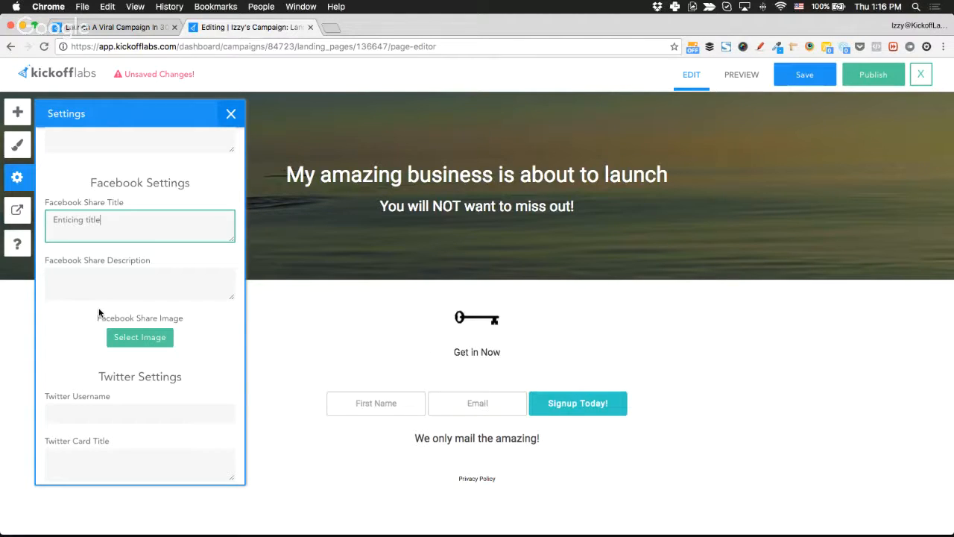
click(195, 331)
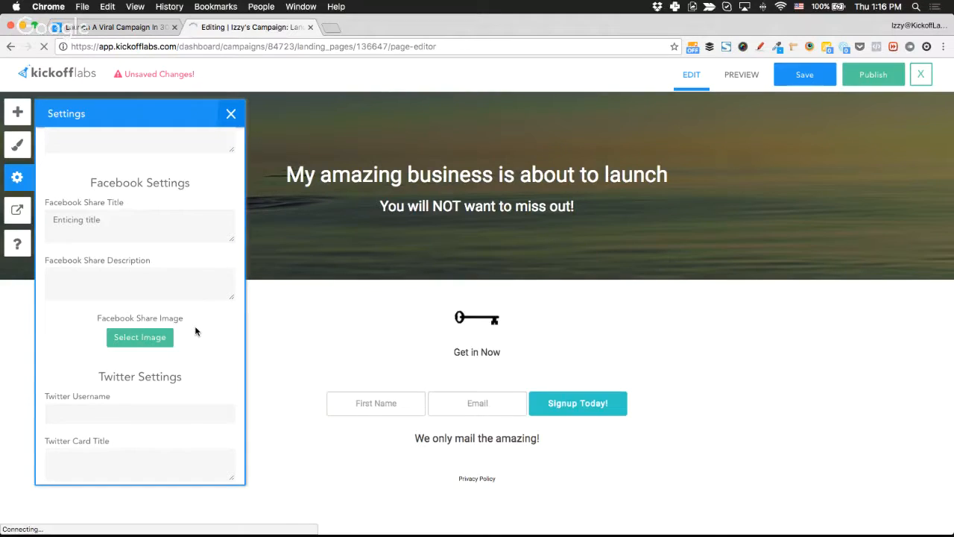
click(129, 339)
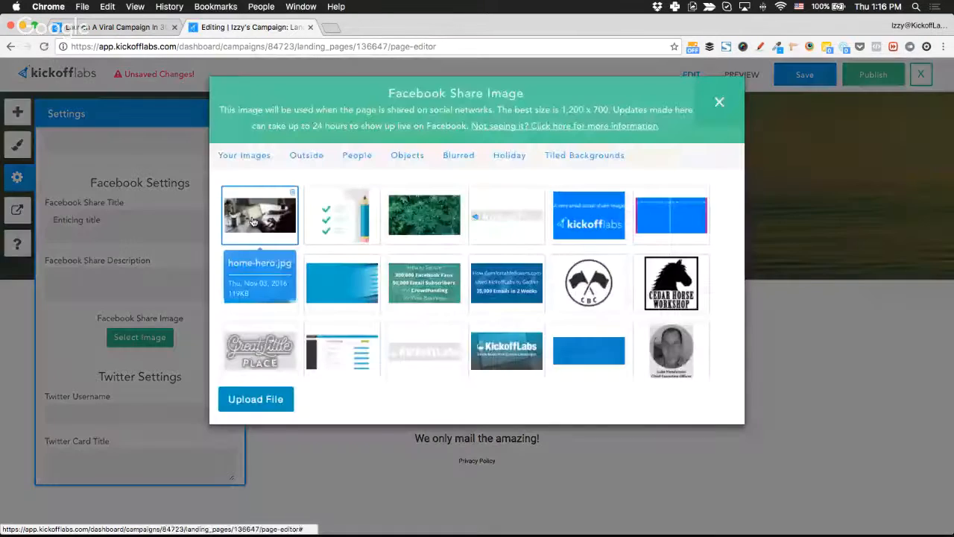
Use the laptop photo as the Facebook share image.
click(260, 209)
scroll(190, 387, down, 5)
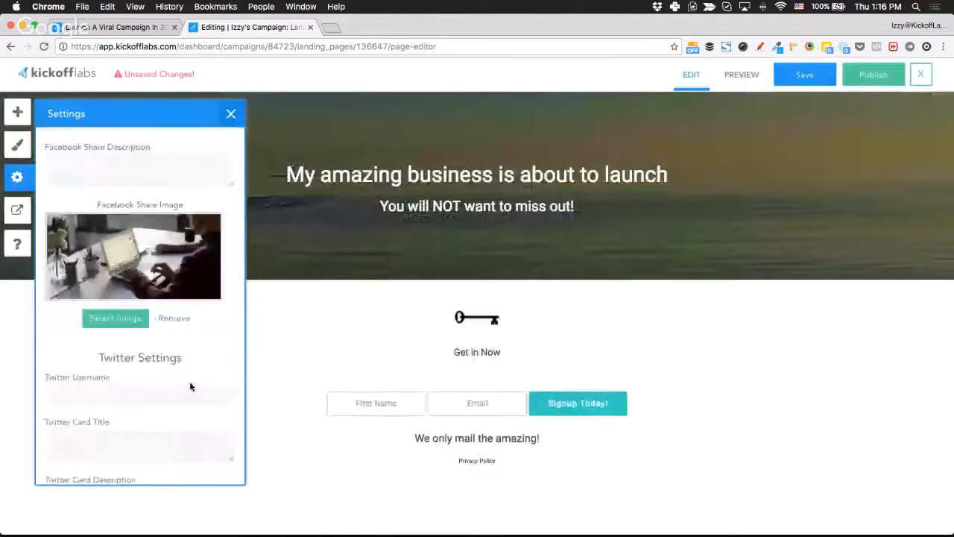
scroll(125, 327, down, 1)
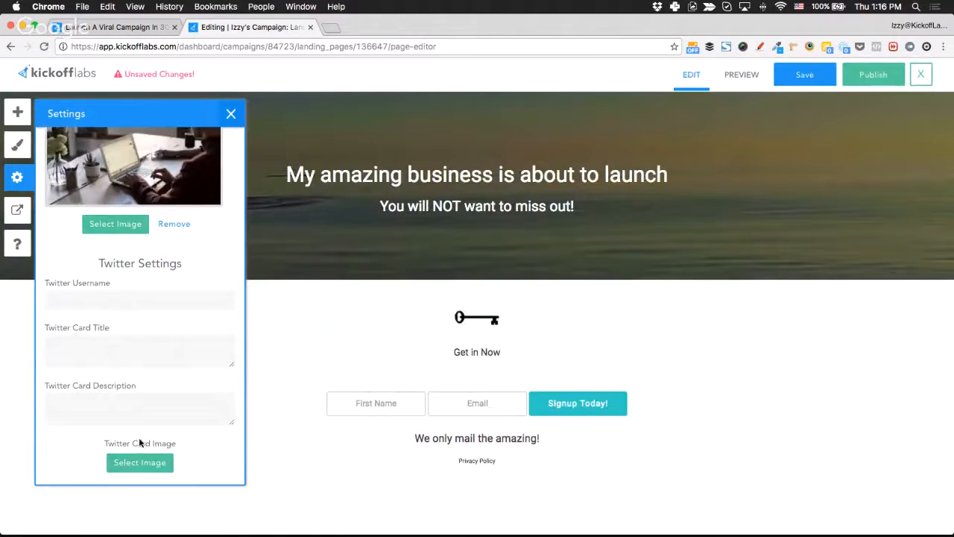
scroll(147, 324, up, 5)
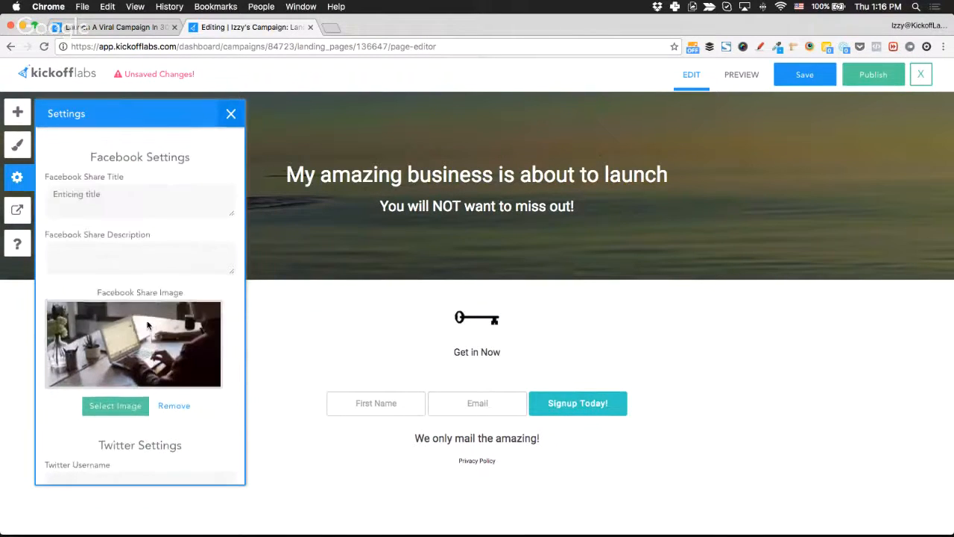
scroll(147, 324, up, 5)
scroll(147, 322, down, 10)
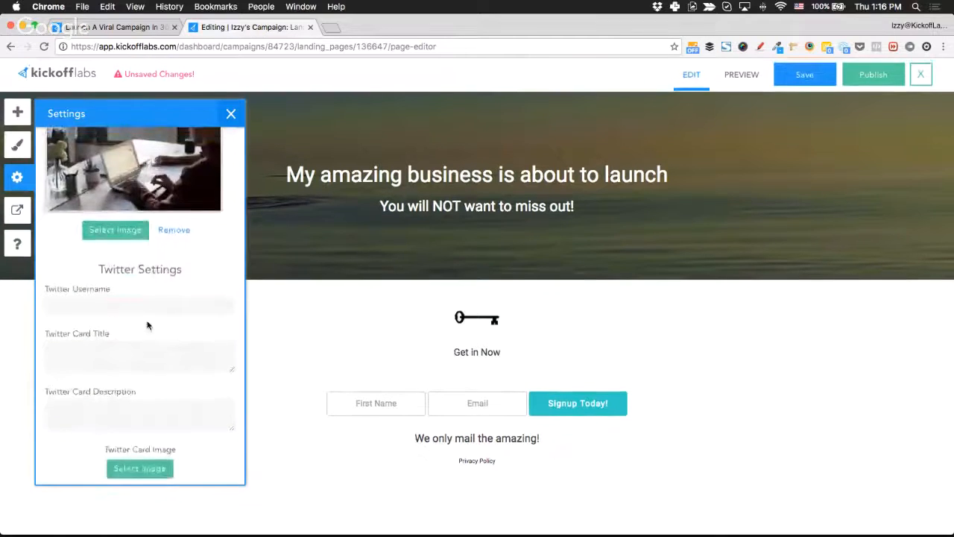
scroll(147, 324, up, 4)
scroll(147, 324, down, 2)
scroll(147, 324, up, 12)
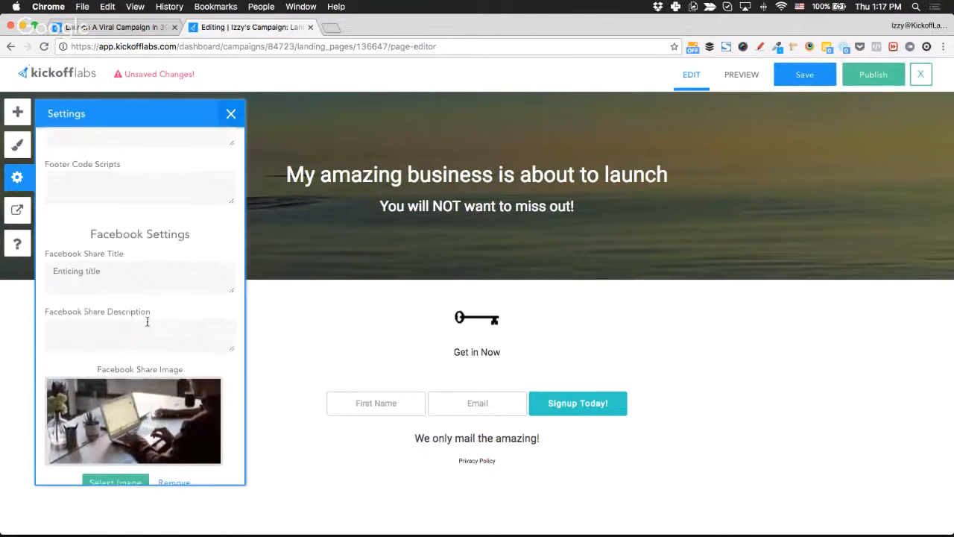
scroll(148, 325, up, 2)
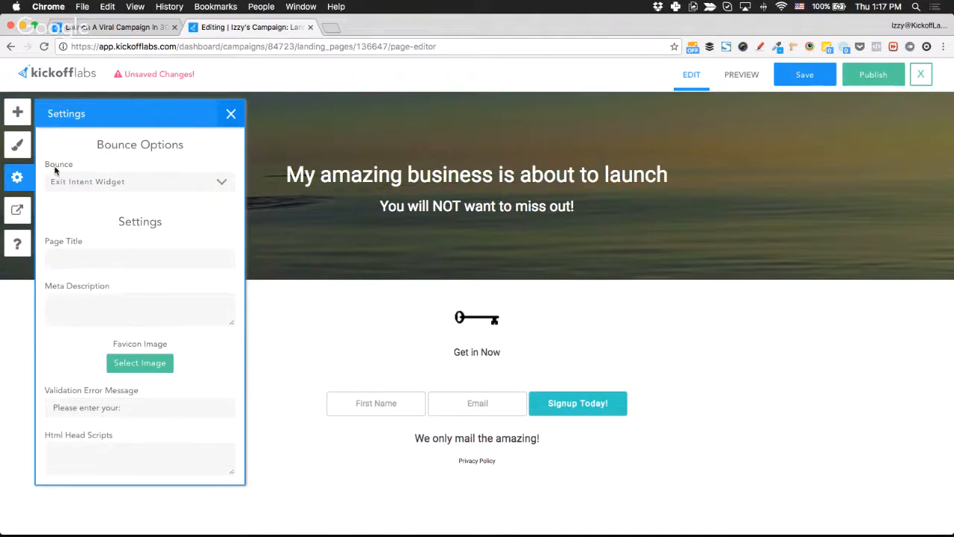
Keep Exit Intent Widget as the bounce behaviour and bring up the thanks message settings.
click(119, 189)
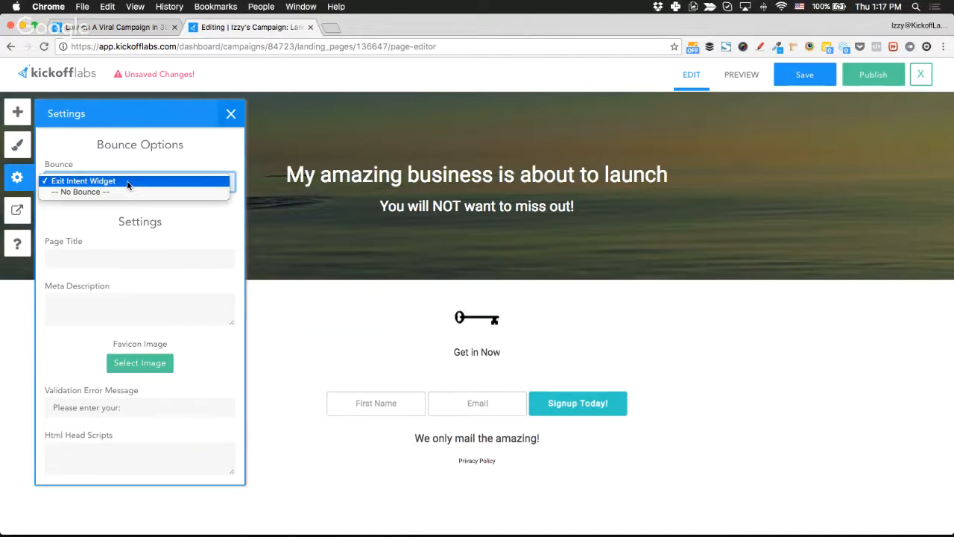
click(127, 182)
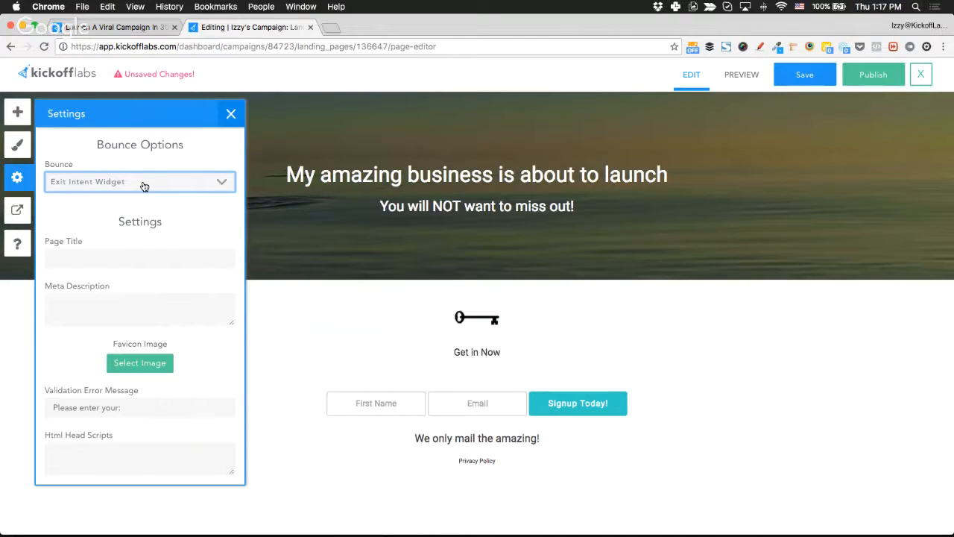
click(18, 211)
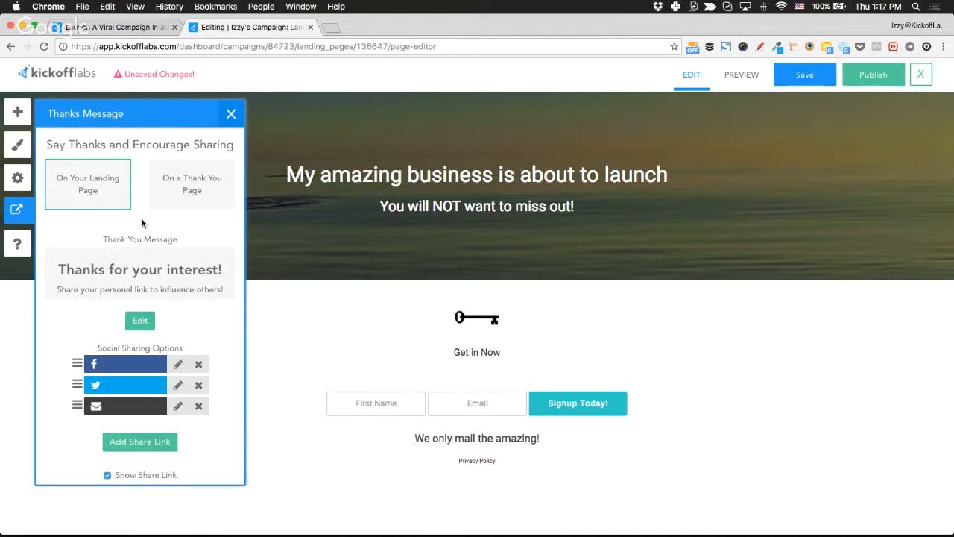
Try a redirect to the campaign's Thank You Page, revert to thanking on the landing page, and close the settings.
click(185, 203)
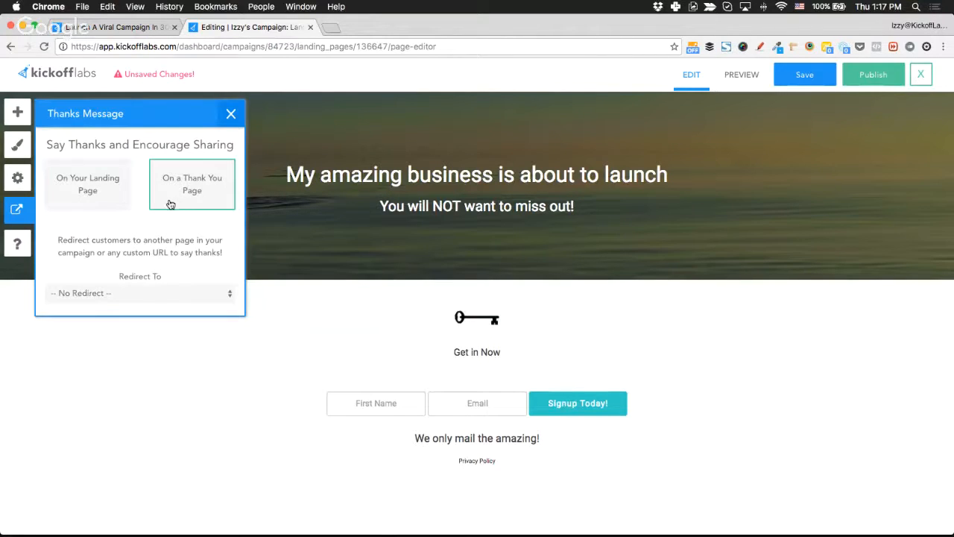
click(142, 291)
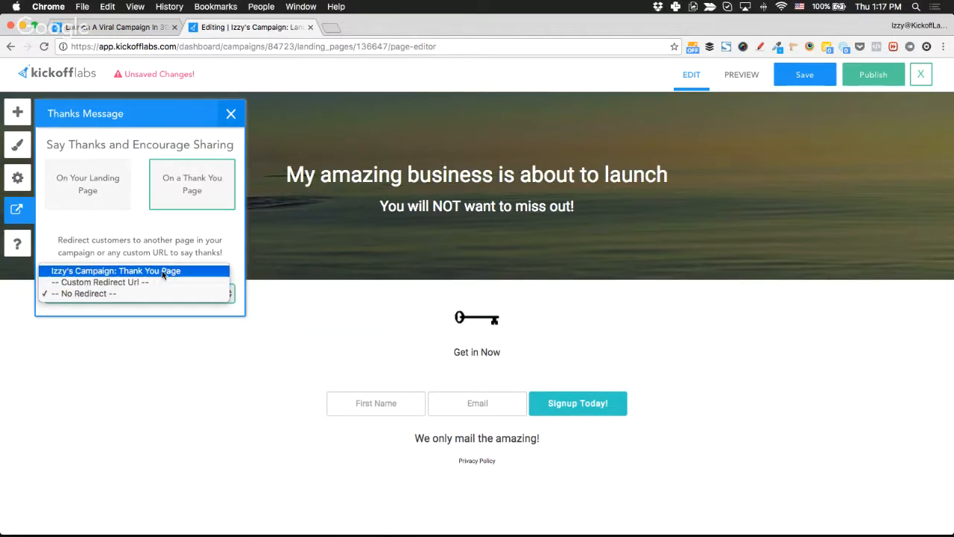
click(163, 273)
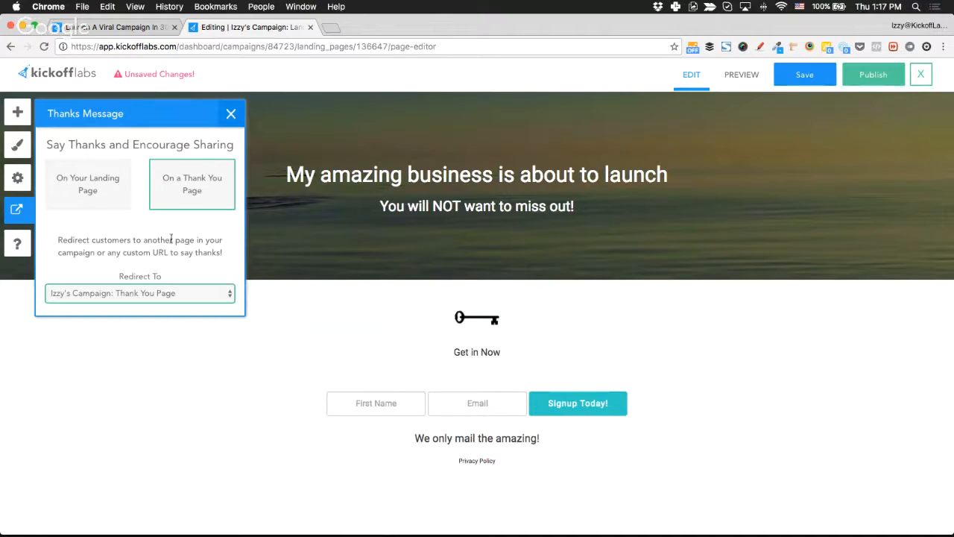
click(125, 204)
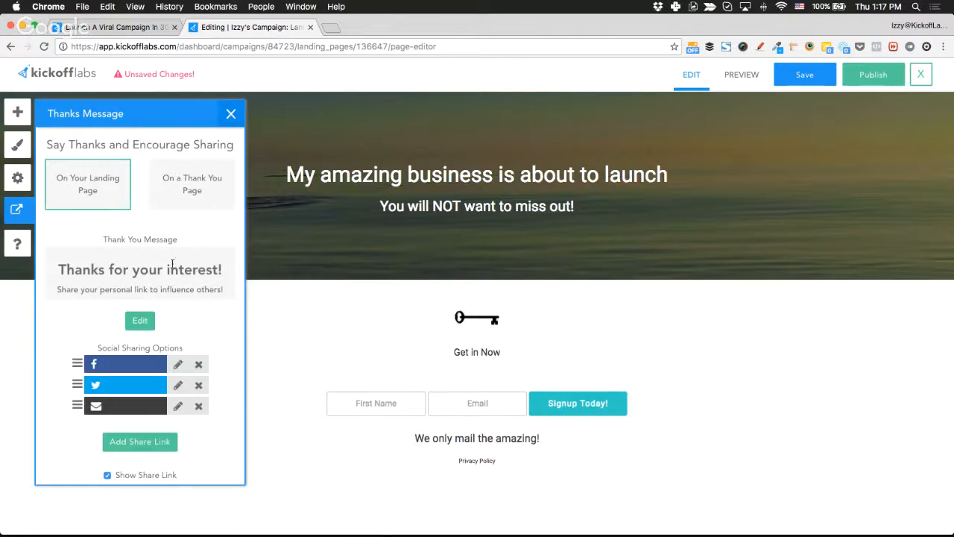
click(231, 114)
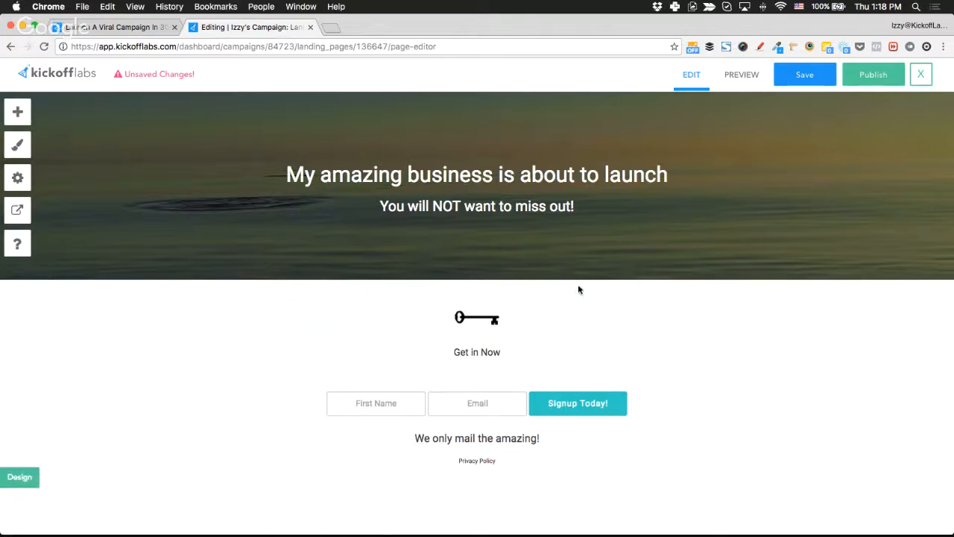
Preview the landing page at tablet, then phone width, and scroll through the phone layout.
click(731, 80)
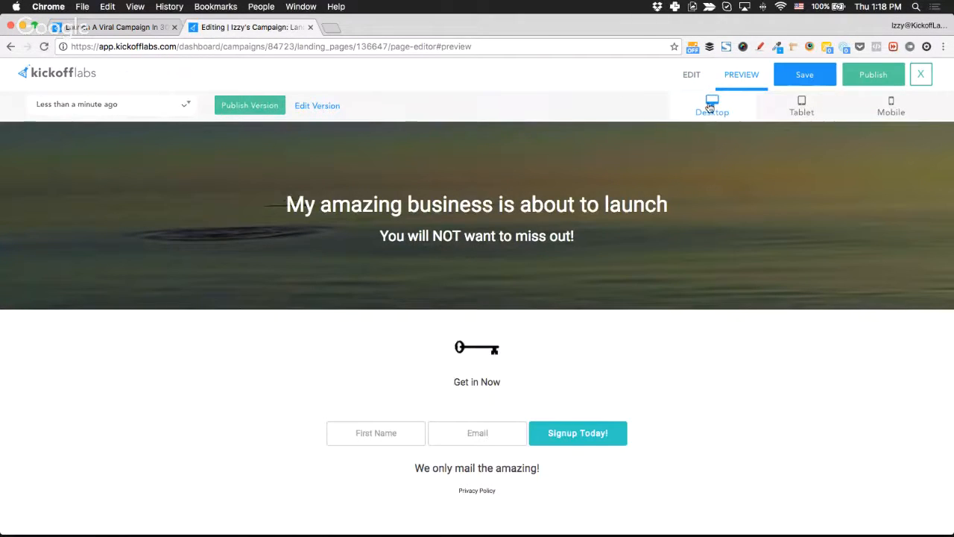
click(801, 111)
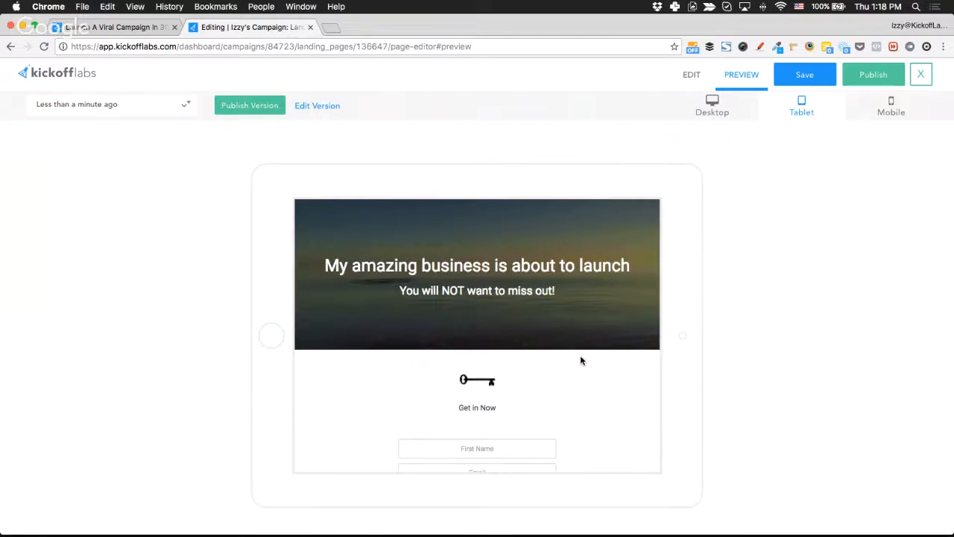
scroll(580, 361, down, 3)
click(881, 118)
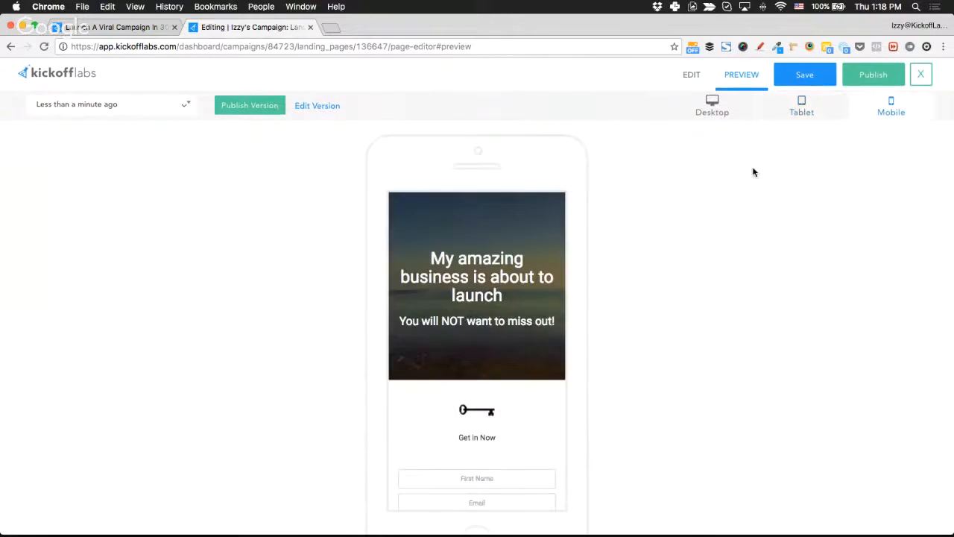
scroll(518, 388, down, 5)
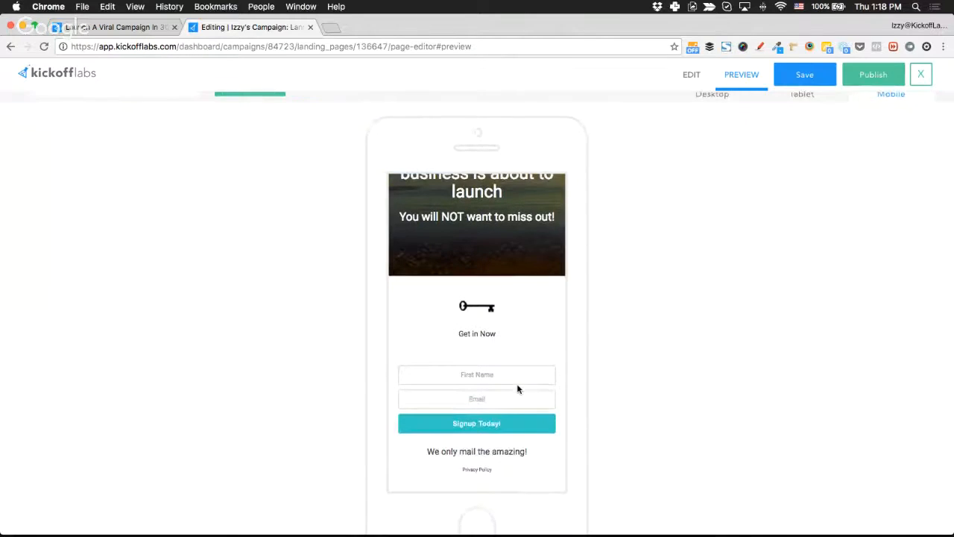
scroll(504, 280, up, 5)
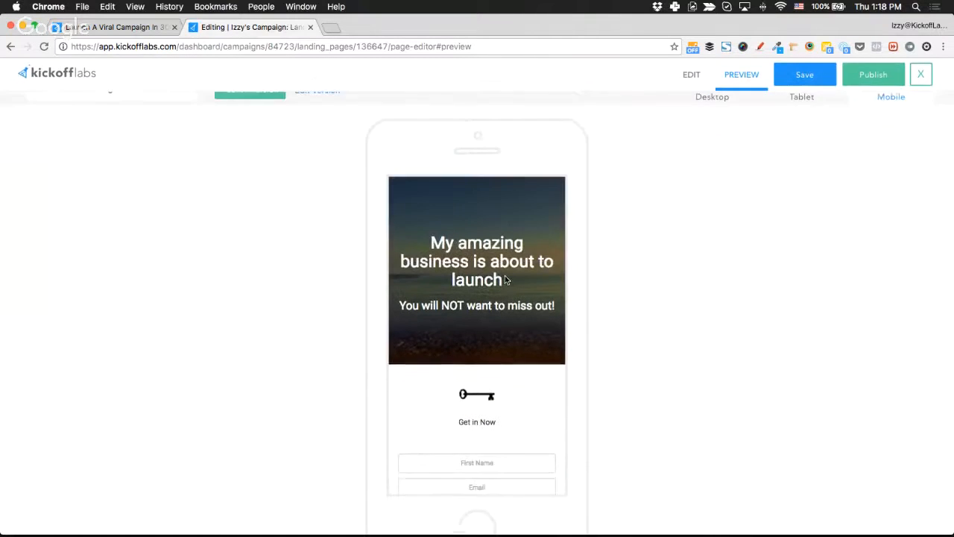
scroll(505, 281, down, 5)
scroll(505, 280, up, 5)
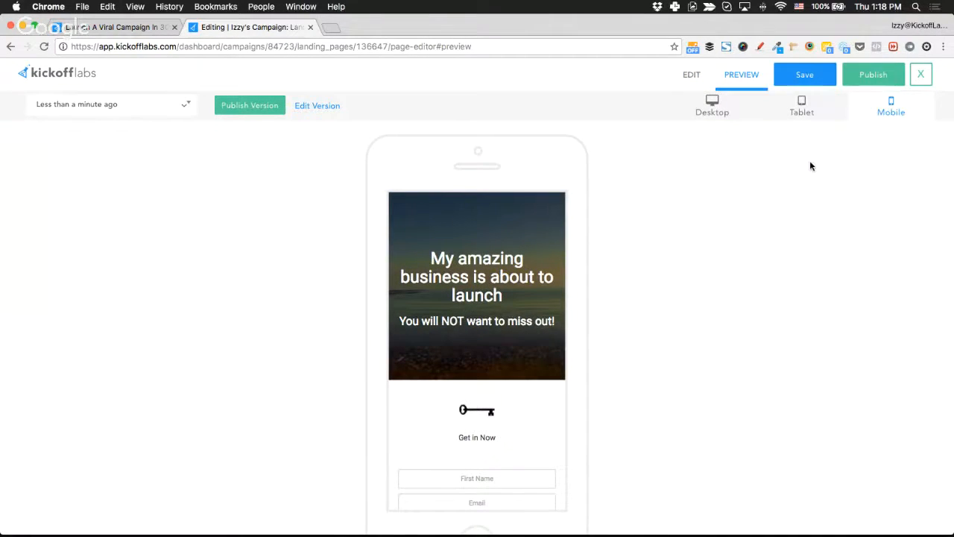
Save and publish the landing page, then view it live at izzy-campaign-landing-page.kickoffpages.com.
click(692, 77)
click(810, 74)
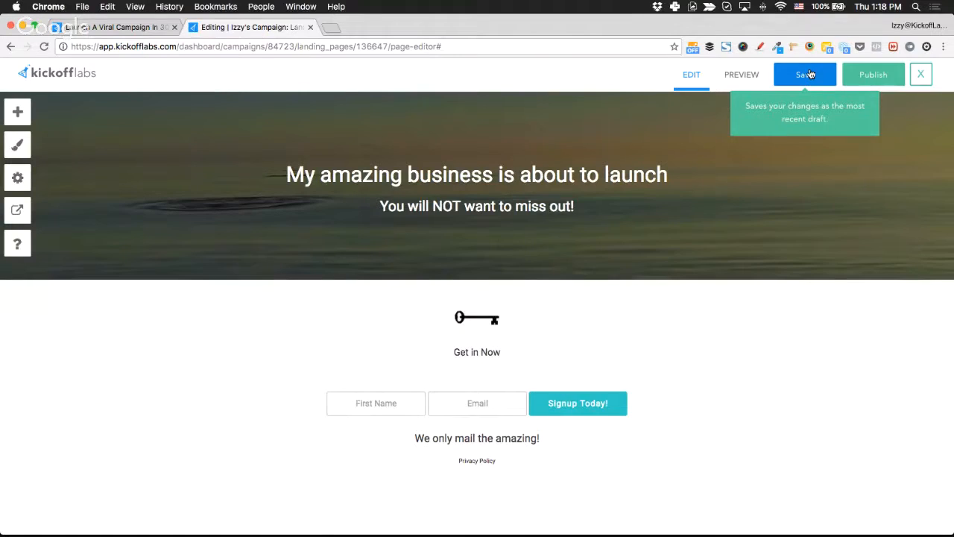
click(874, 75)
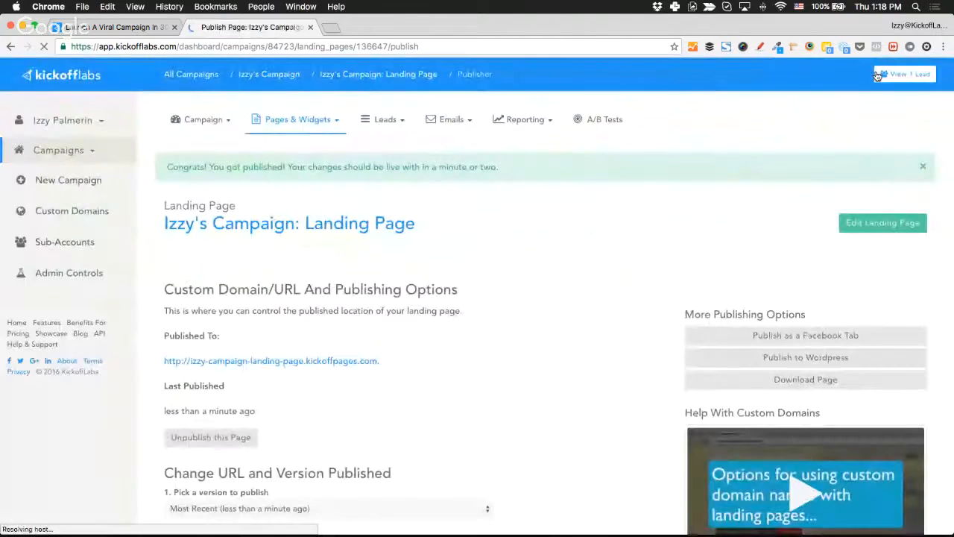
click(296, 362)
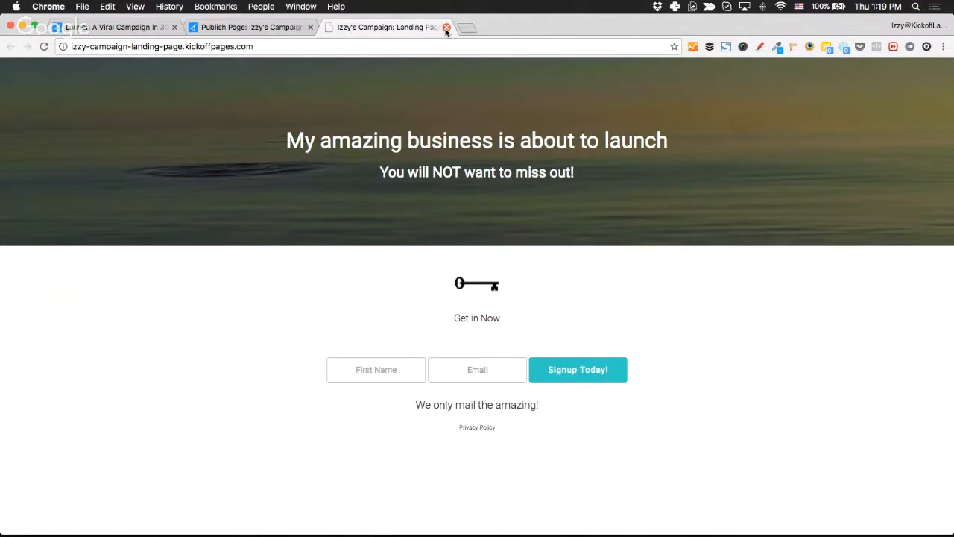
Close the live page tab and go from the campaign overview to Custom Domains management.
double_click(221, 47)
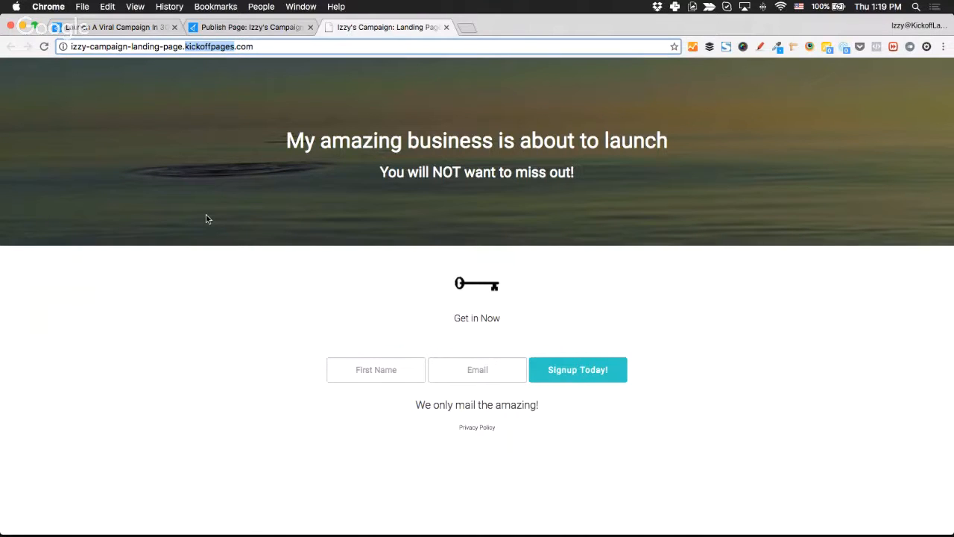
key(super+w)
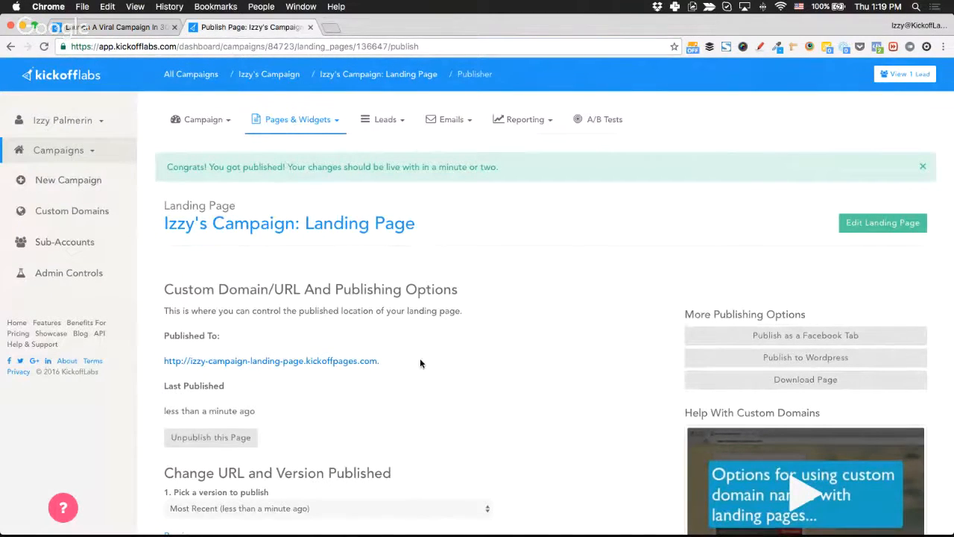
click(271, 78)
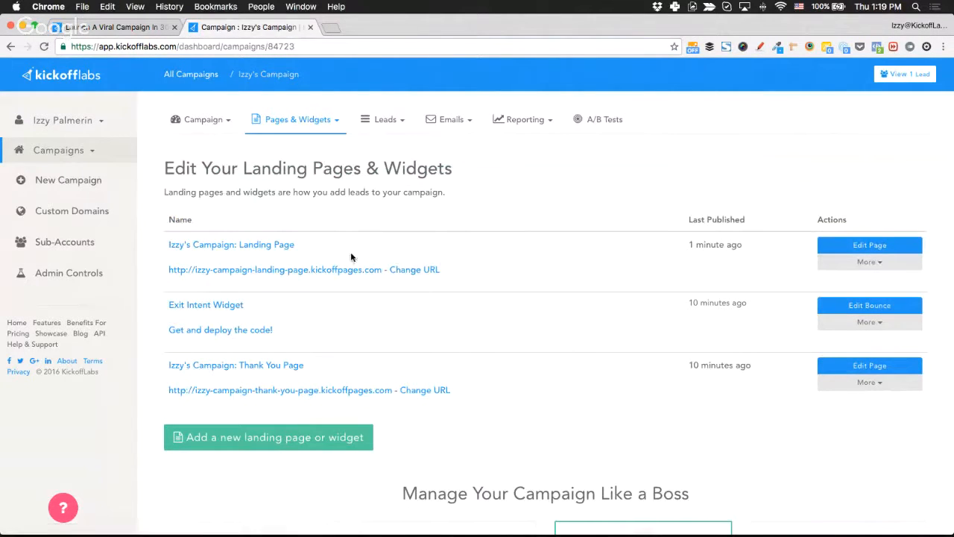
click(100, 215)
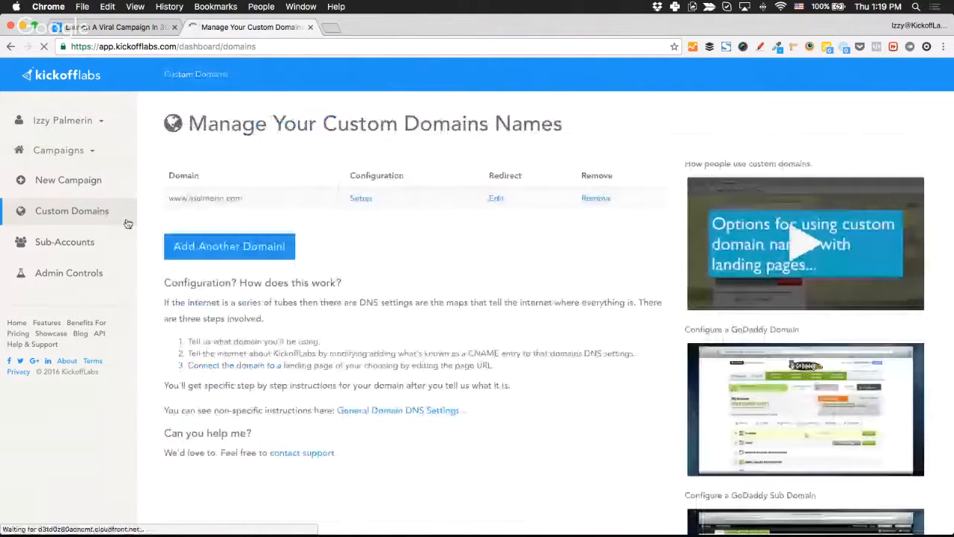
Select and deselect the existing domain name, then swipe back to the Pages & Widgets list.
drag(166, 199, 258, 197)
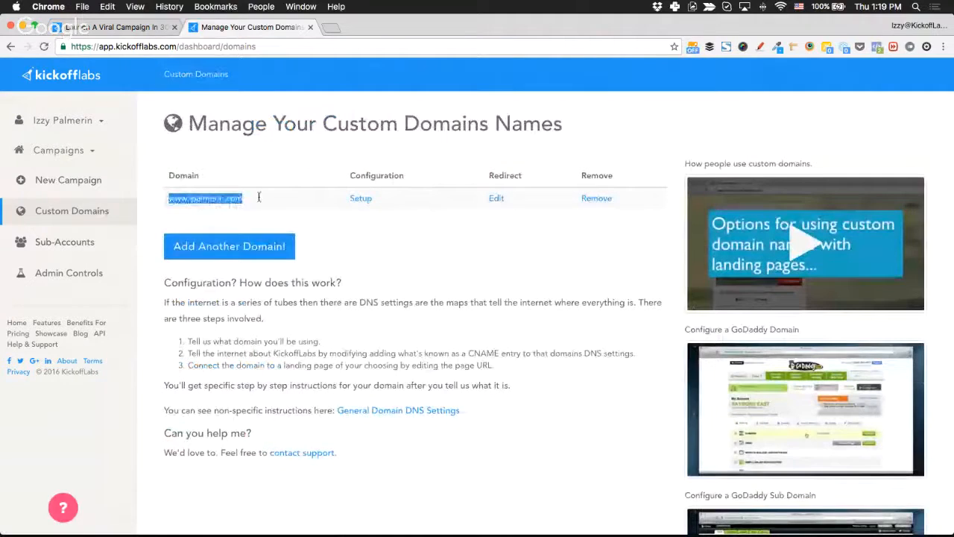
click(329, 243)
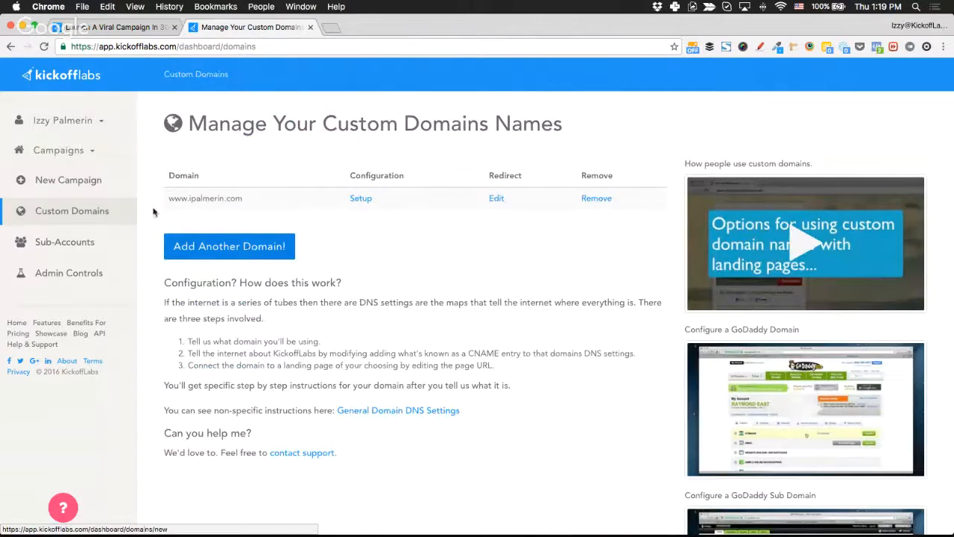
scroll(217, 212, left, 5)
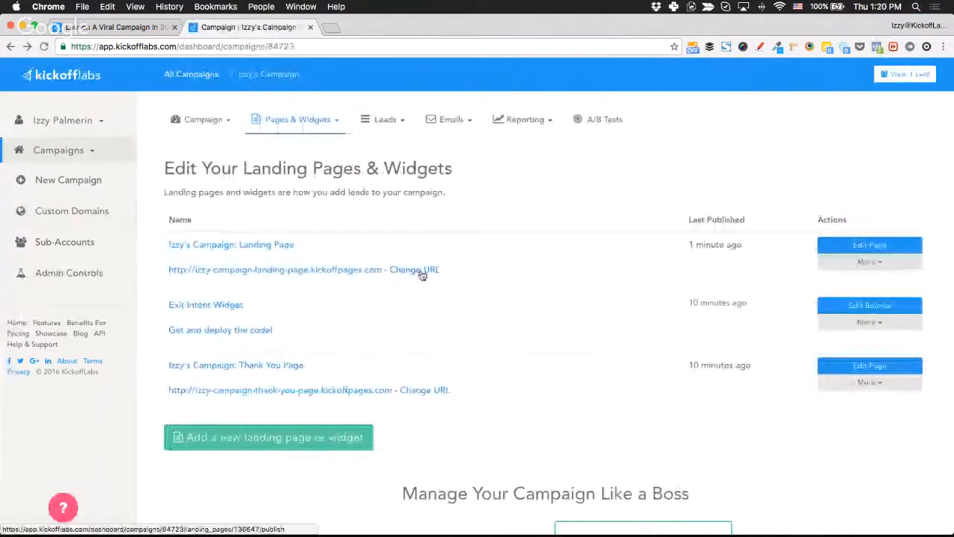
Choose the custom domain, enter signup-right-now as the unique path, and publish the landing page.
click(422, 274)
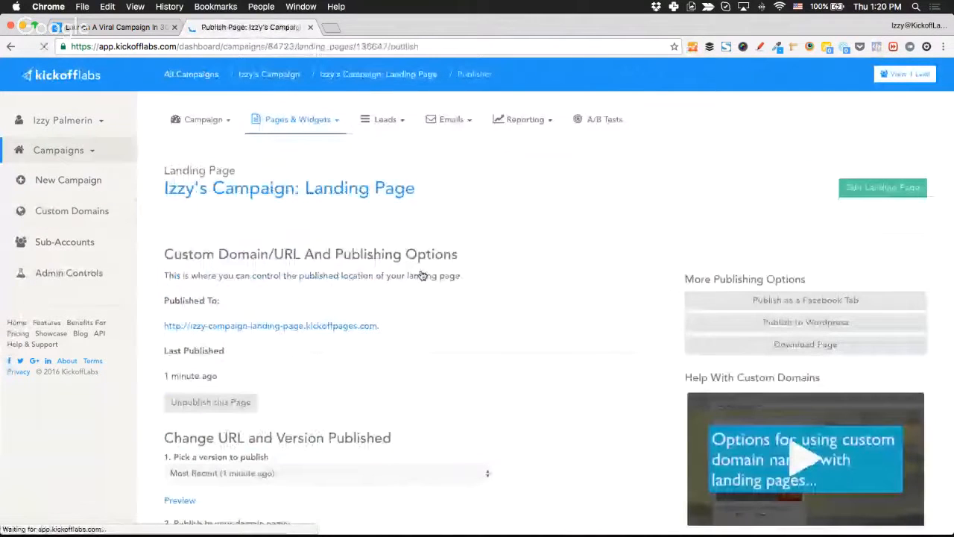
scroll(405, 397, down, 3)
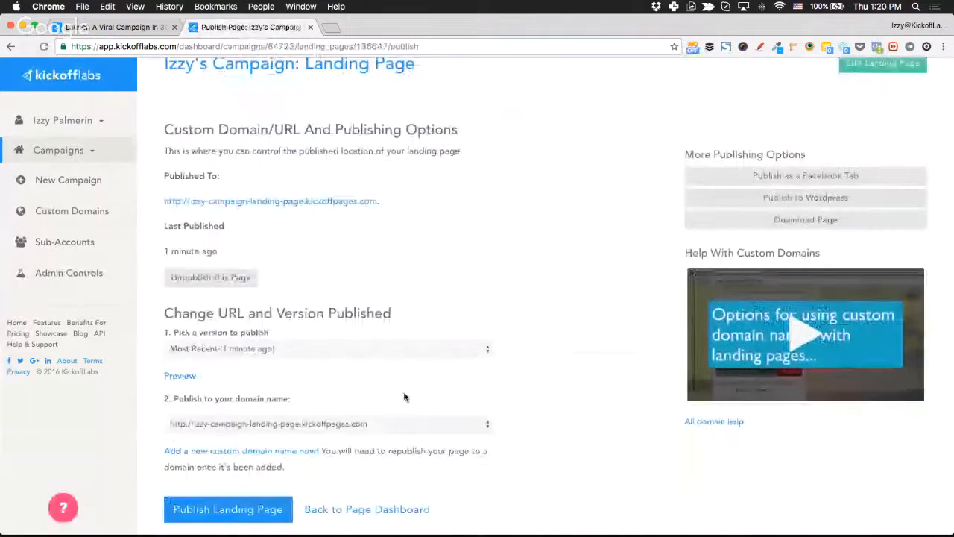
scroll(405, 397, down, 1)
click(271, 382)
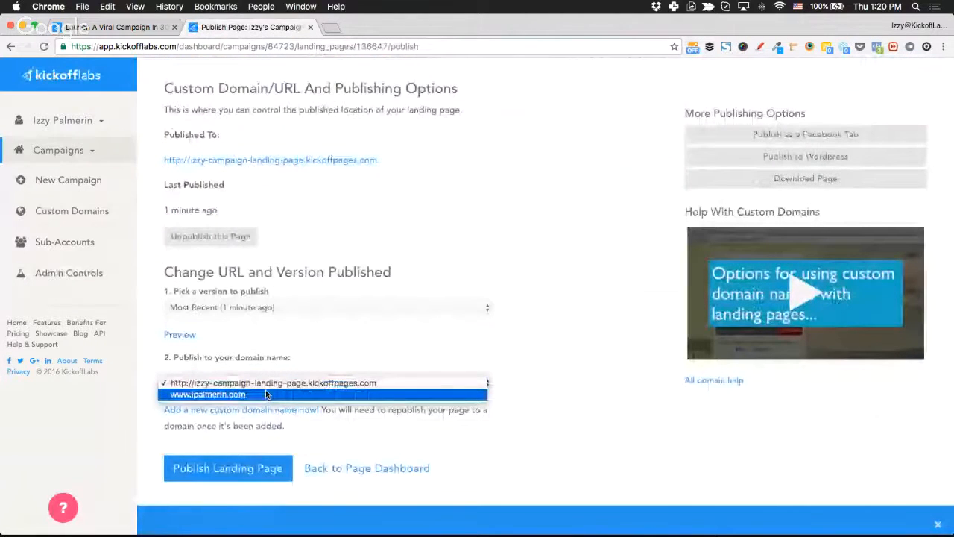
click(267, 395)
scroll(565, 387, down, 1)
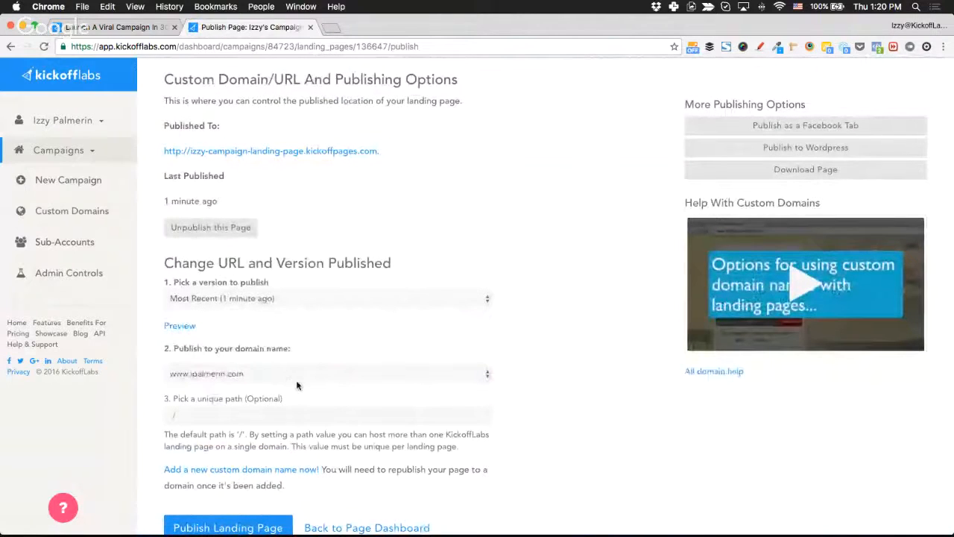
scroll(296, 385, down, 2)
click(256, 376)
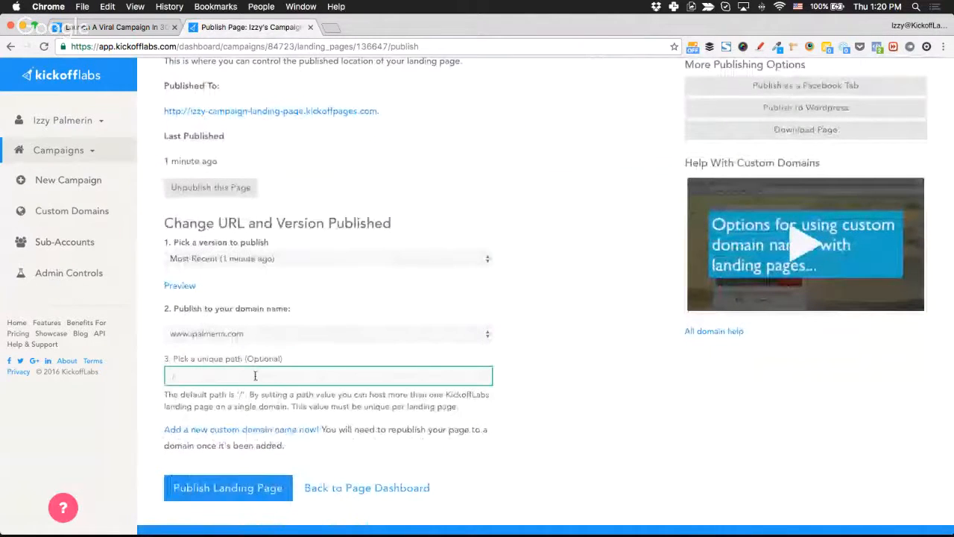
text(signup)
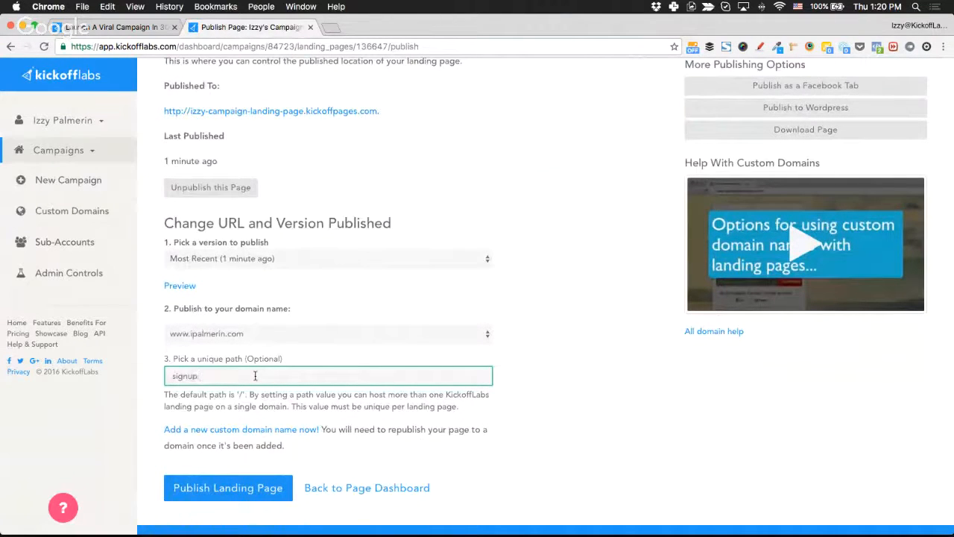
text( right now)
click(570, 406)
click(223, 493)
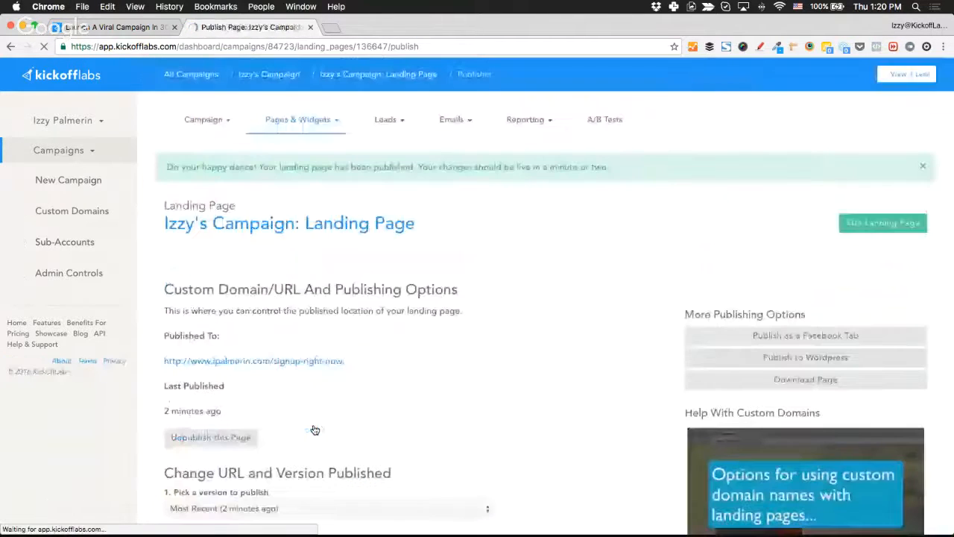
Check the live page on the custom domain, close its tab, and return to the campaign overview.
click(243, 362)
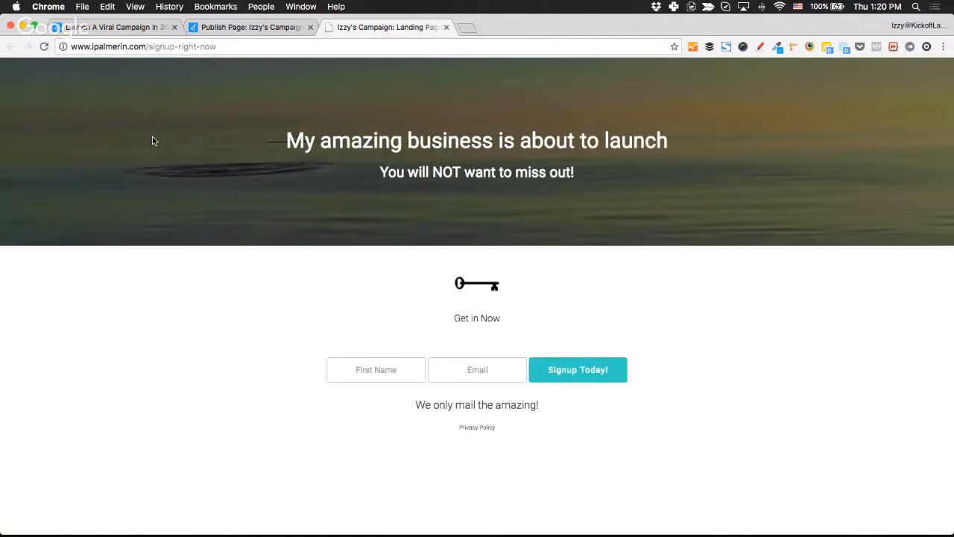
key(super+w)
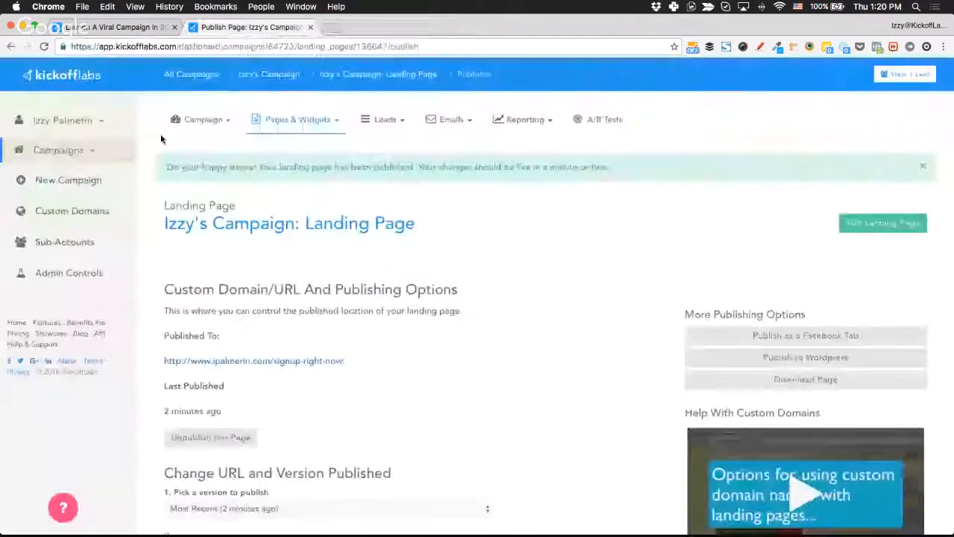
click(277, 78)
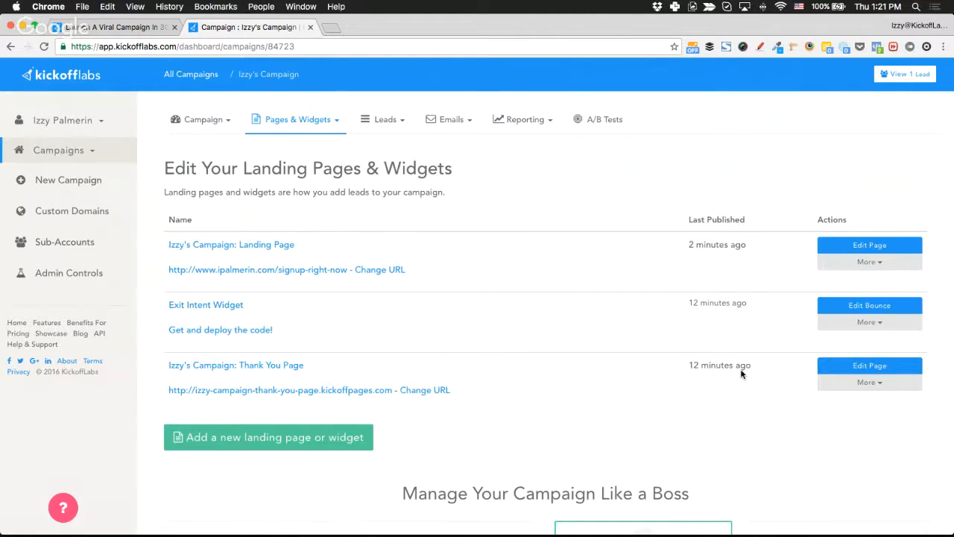
Edit the thank-you page and replace its INSPIRATION header logo with the kickofflabs logo.
click(872, 369)
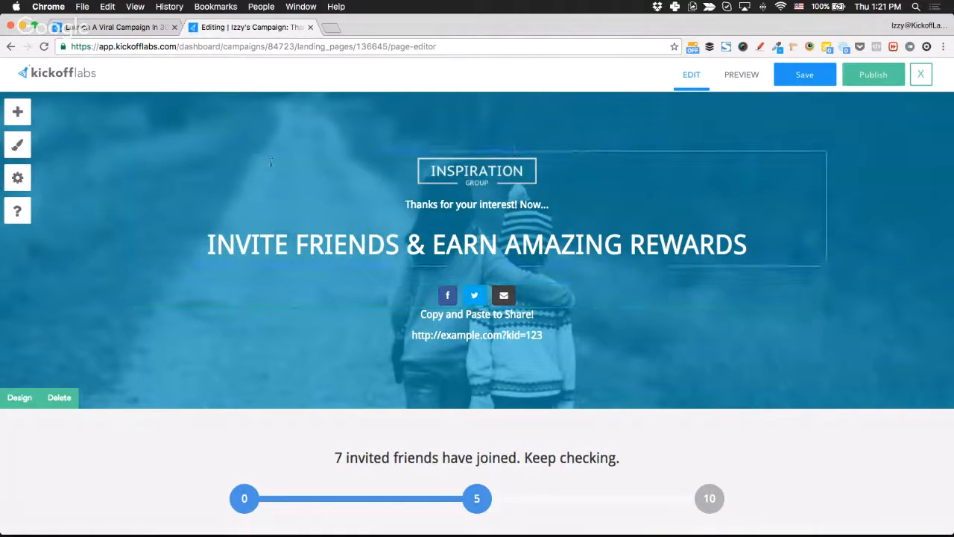
click(572, 168)
key(BackSpace)
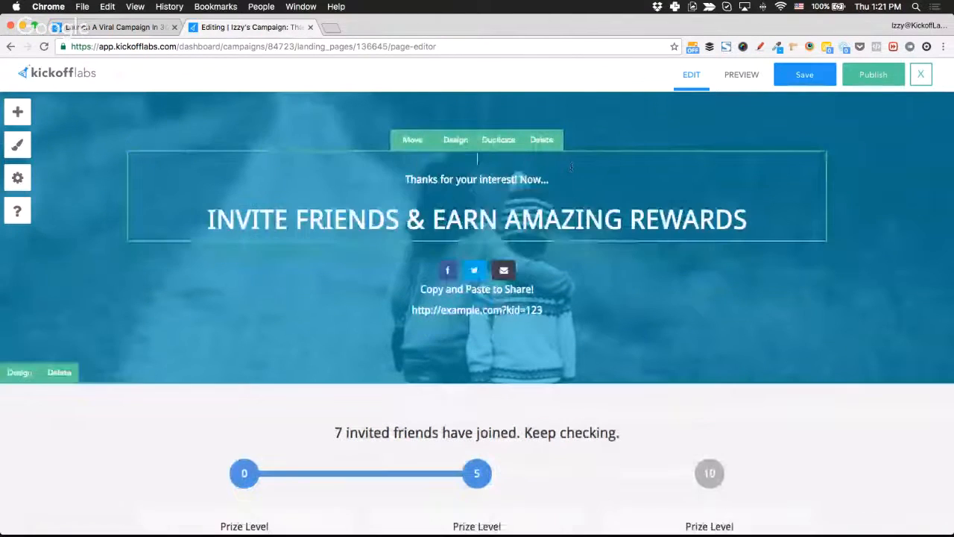
key(super+z)
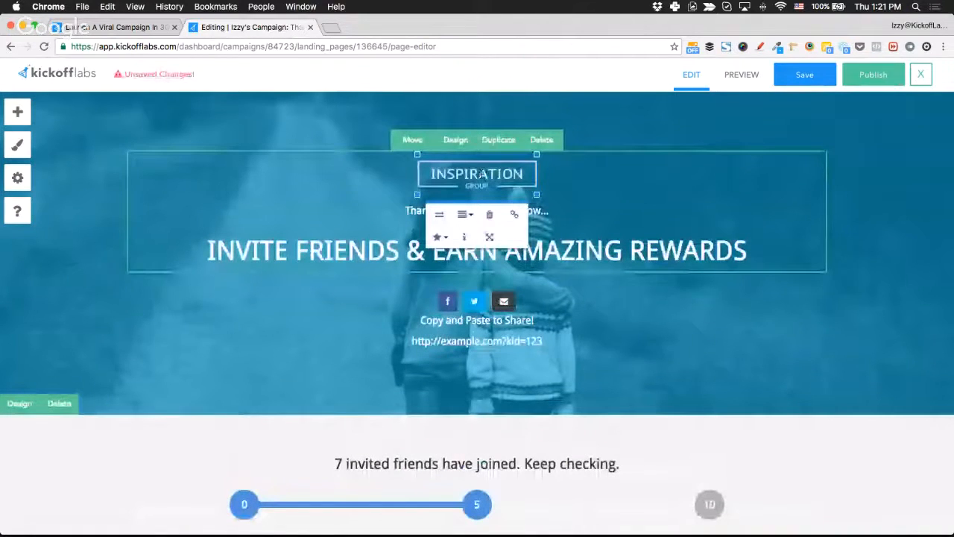
key(super+r)
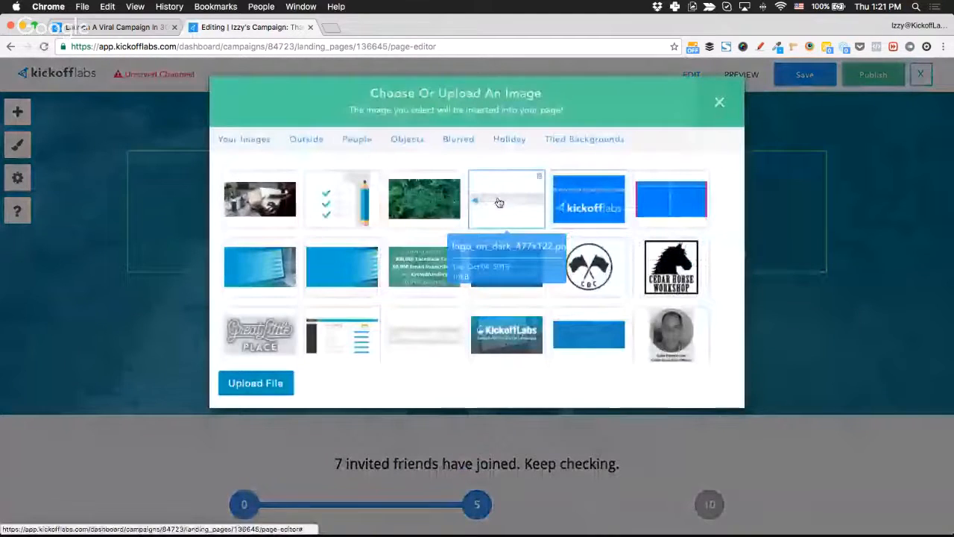
click(499, 203)
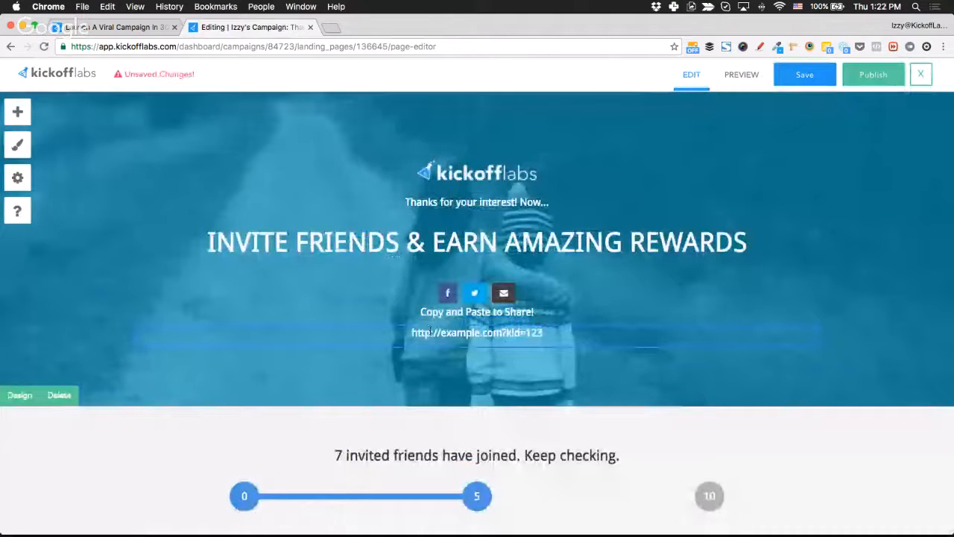
scroll(568, 382, down, 2)
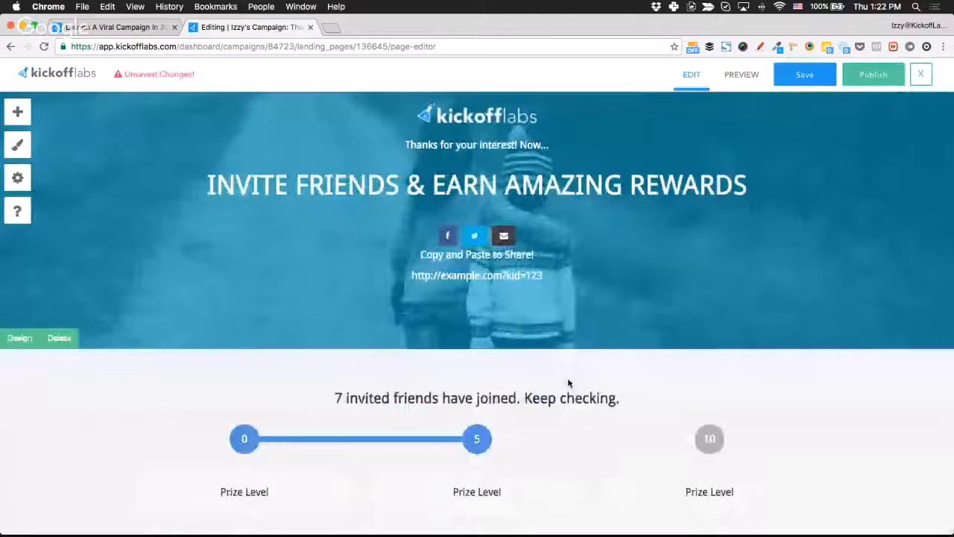
scroll(568, 382, up, 1)
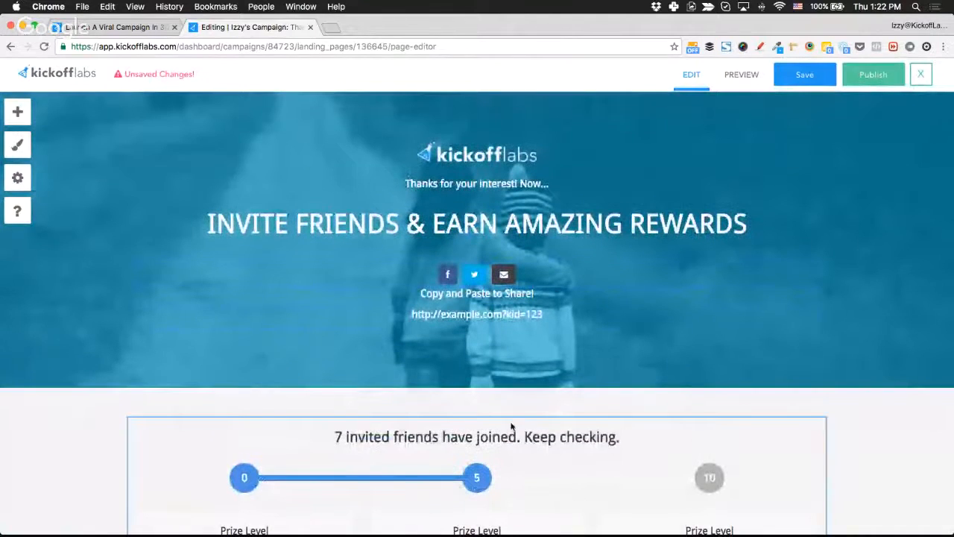
scroll(522, 440, down, 3)
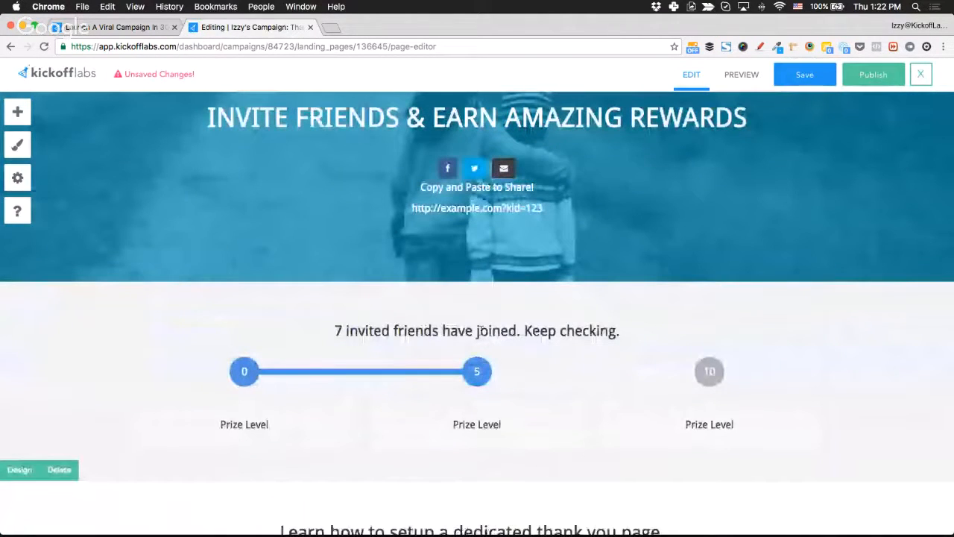
scroll(481, 331, down, 1)
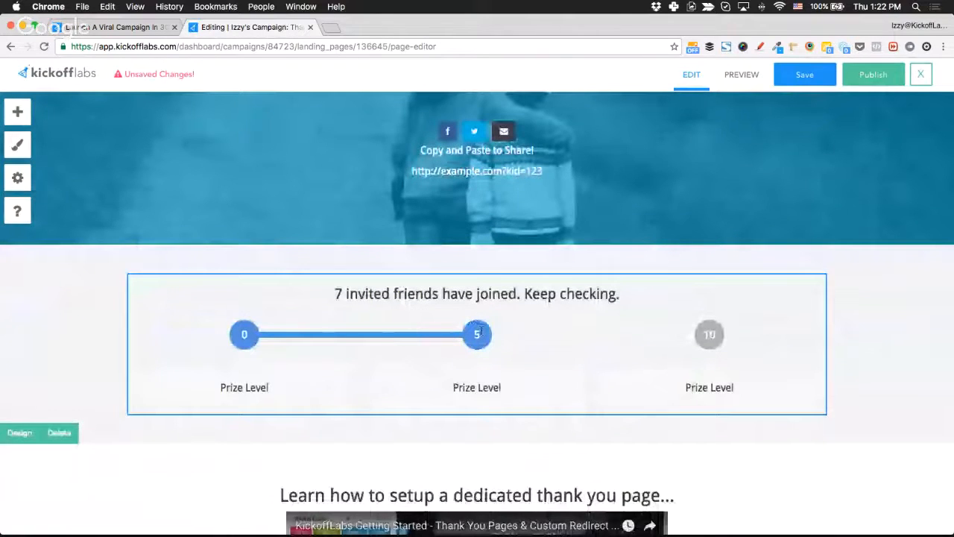
scroll(496, 296, up, 4)
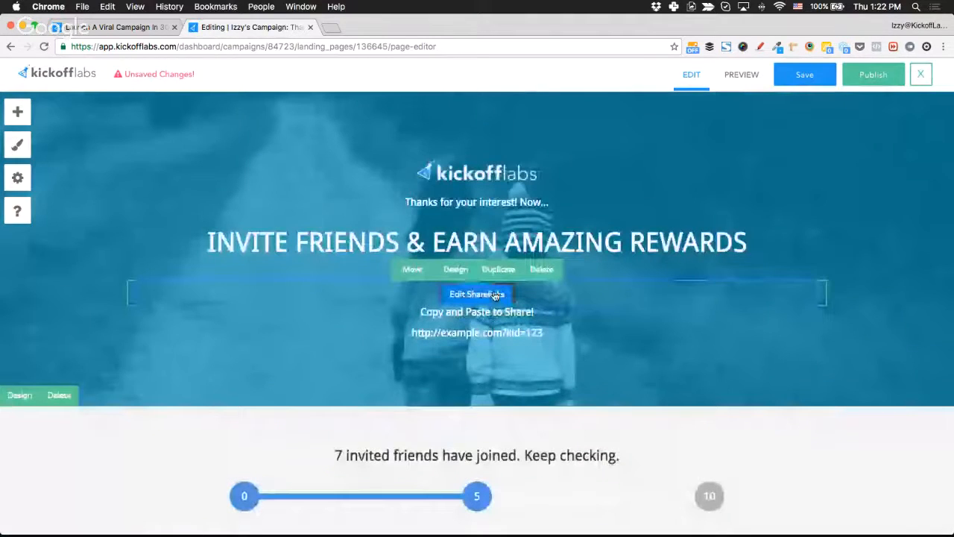
click(478, 295)
scroll(201, 270, up, 1)
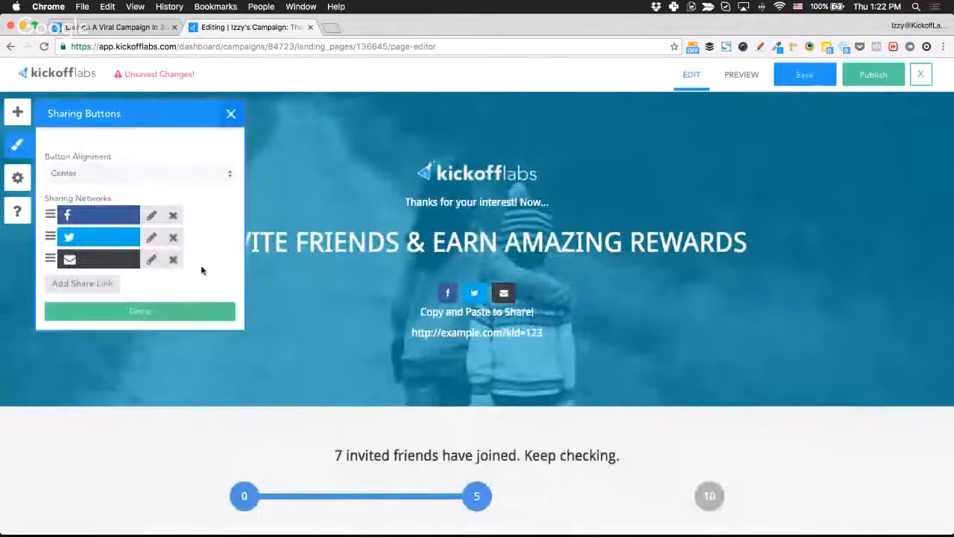
click(152, 217)
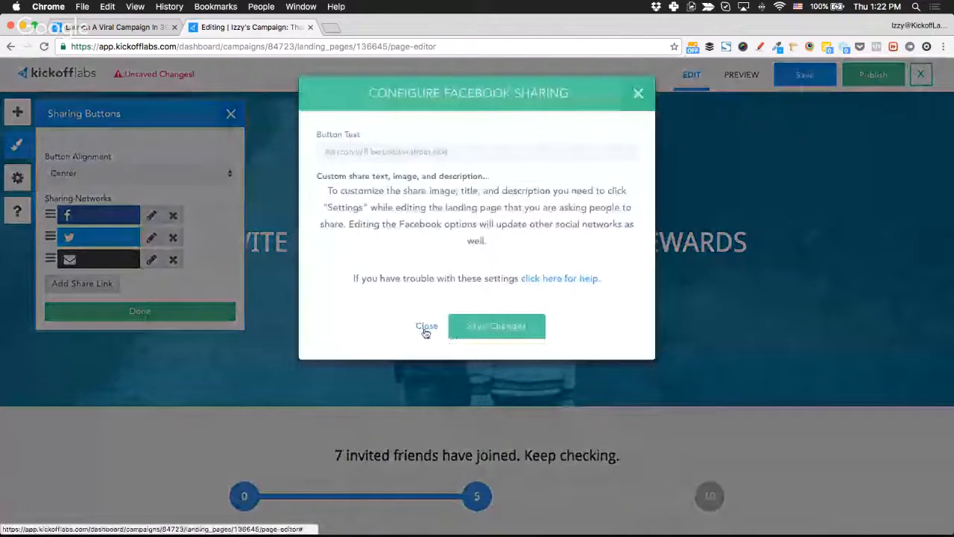
click(425, 328)
click(151, 253)
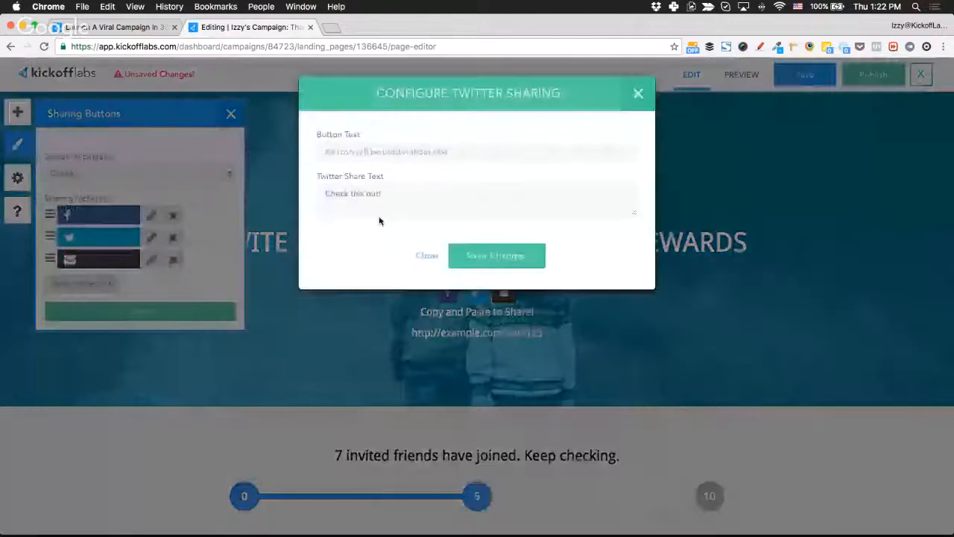
click(424, 256)
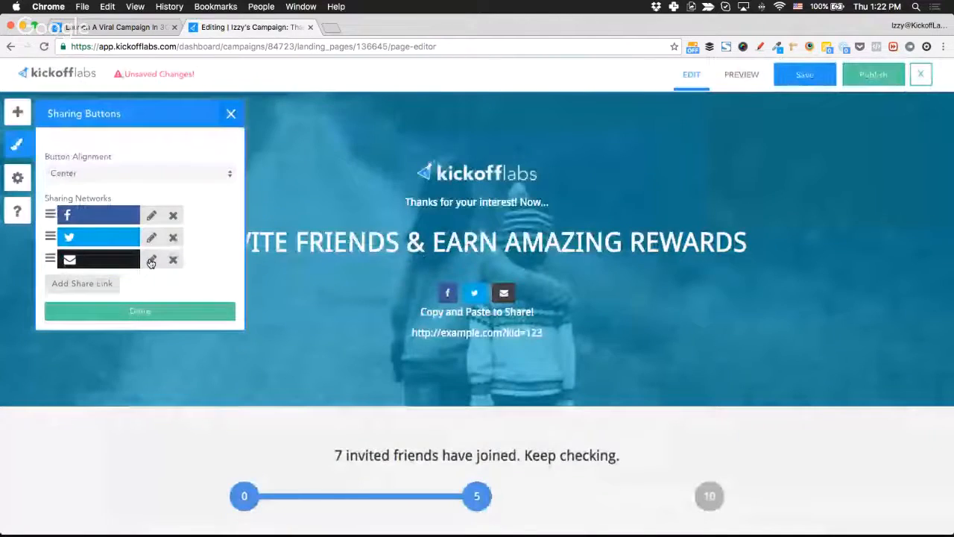
click(151, 261)
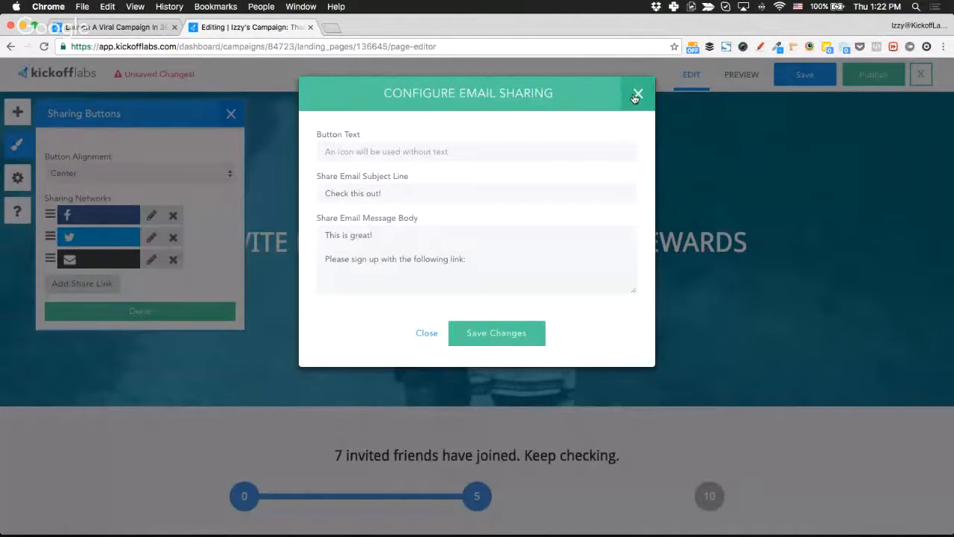
click(637, 95)
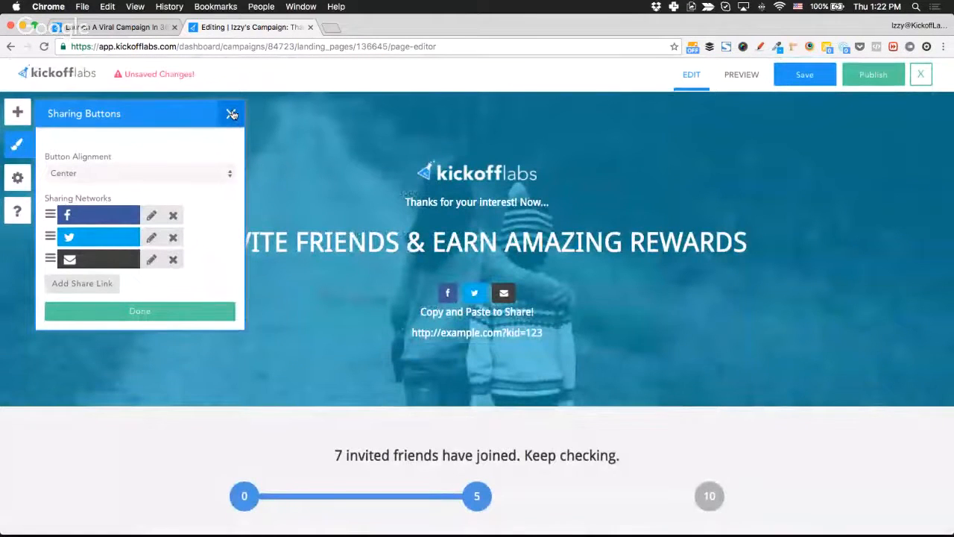
click(165, 313)
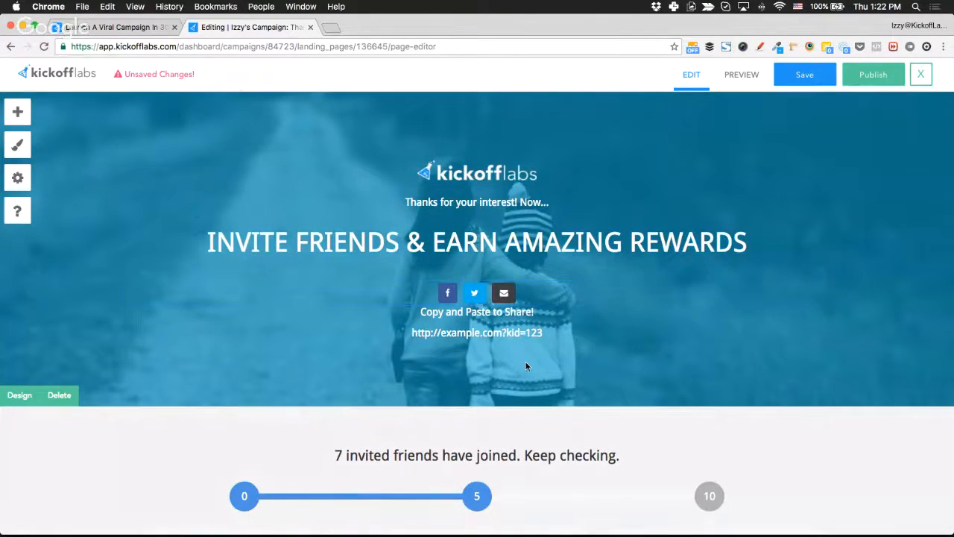
Replace the referral tracker's first prize level text with the Cedar Horse Workshop logo.
scroll(526, 364, down, 5)
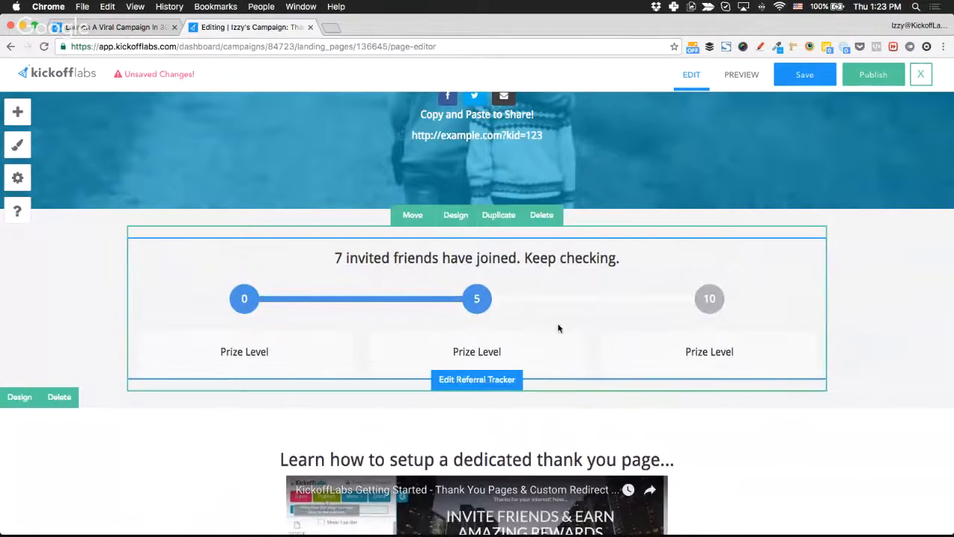
click(475, 383)
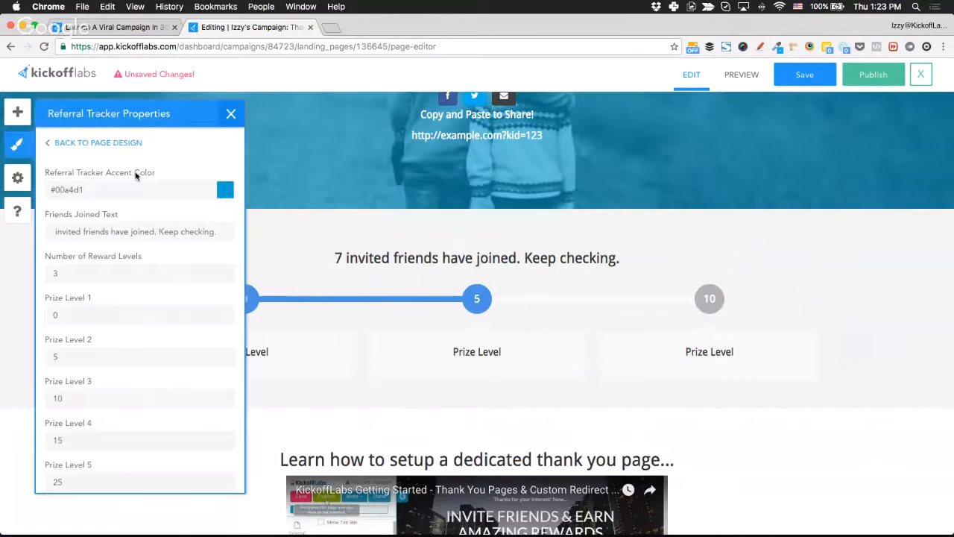
scroll(132, 322, down, 3)
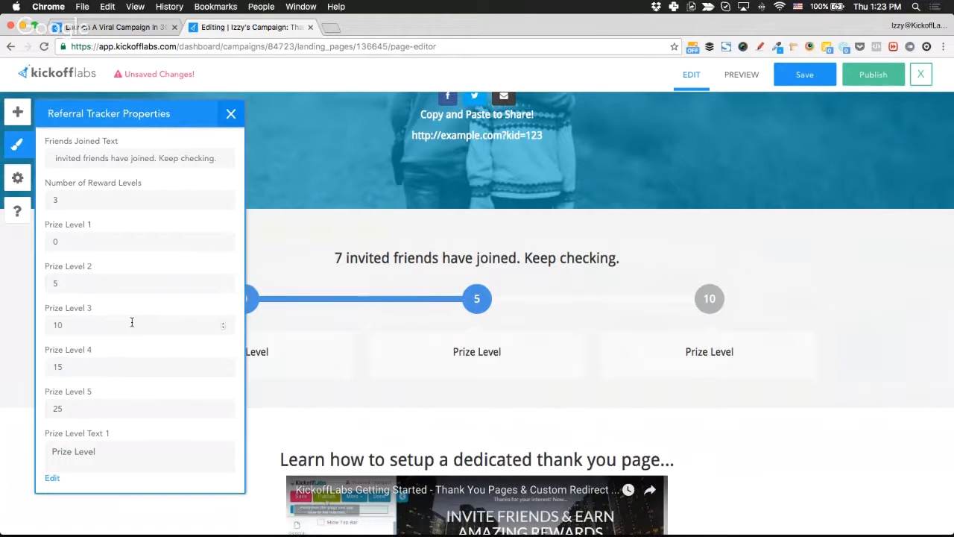
scroll(127, 356, down, 5)
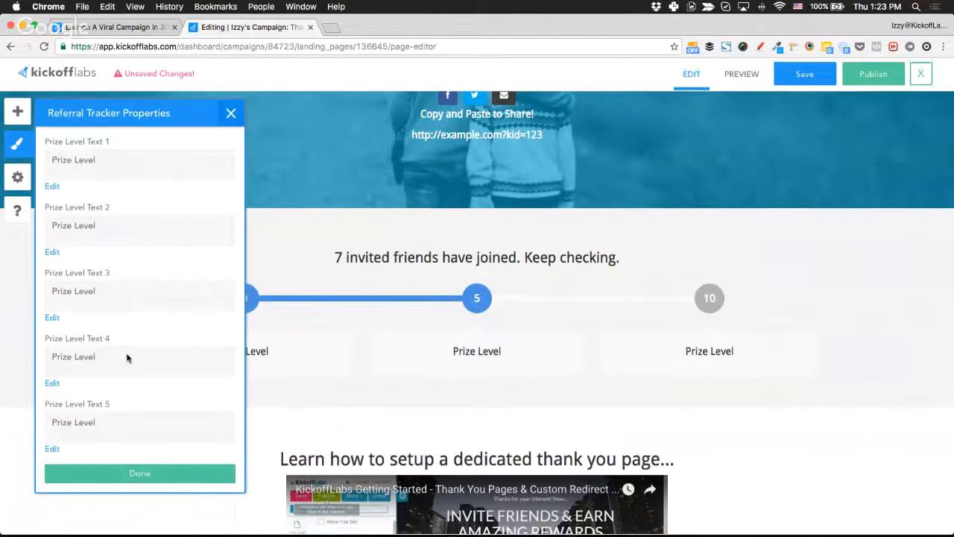
scroll(127, 358, up, 2)
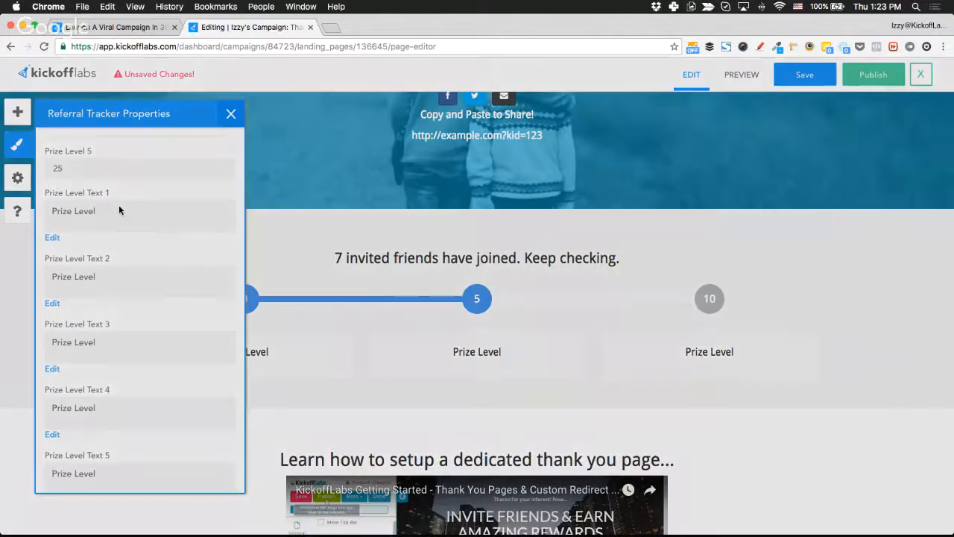
click(118, 204)
double_click(470, 168)
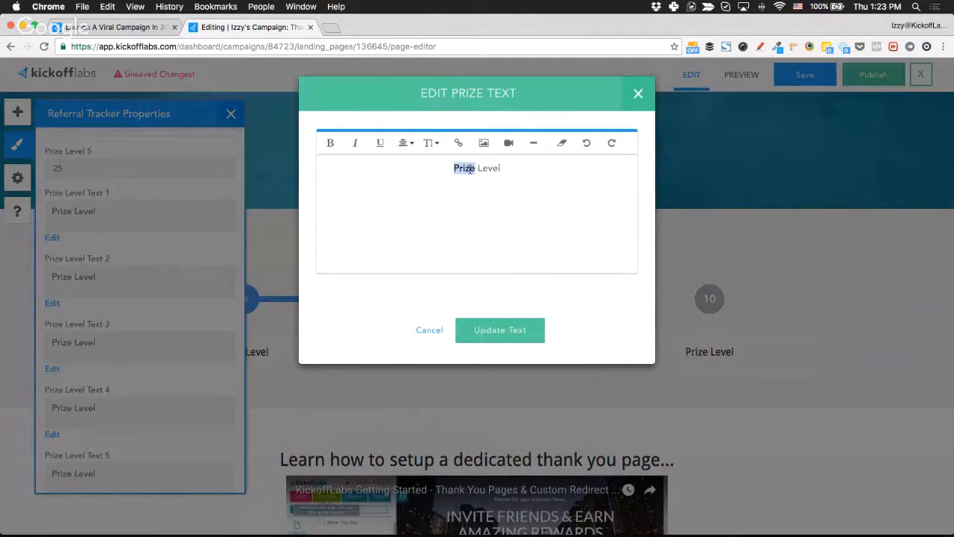
key(super+a)
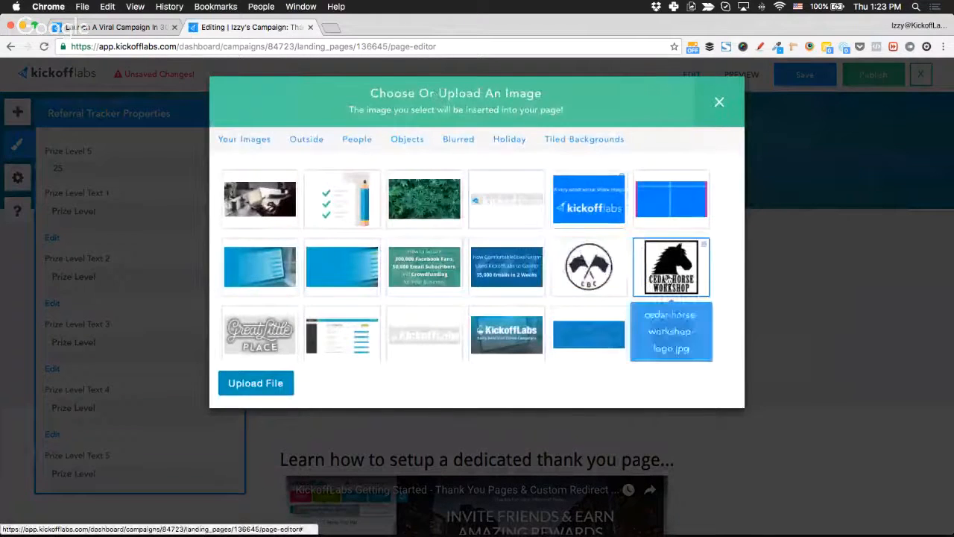
click(669, 277)
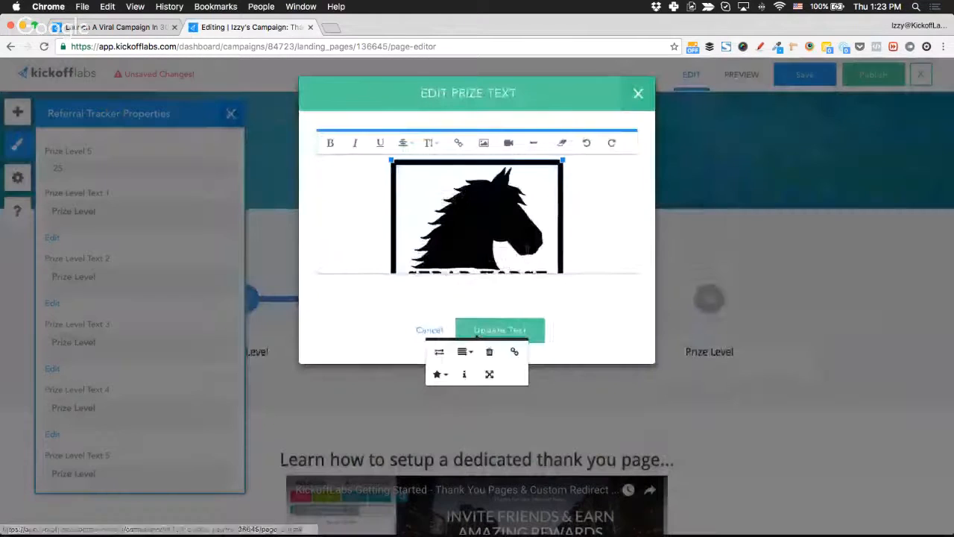
click(562, 306)
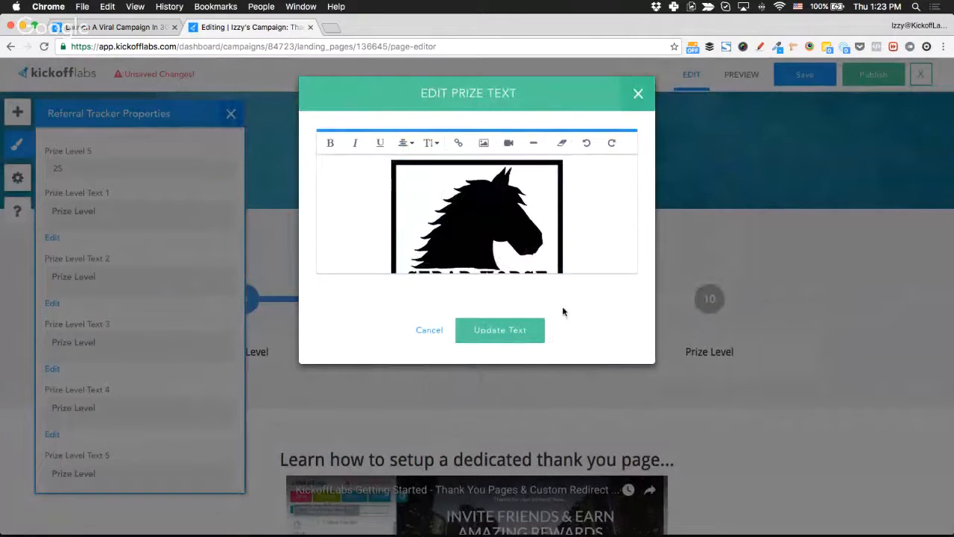
click(514, 330)
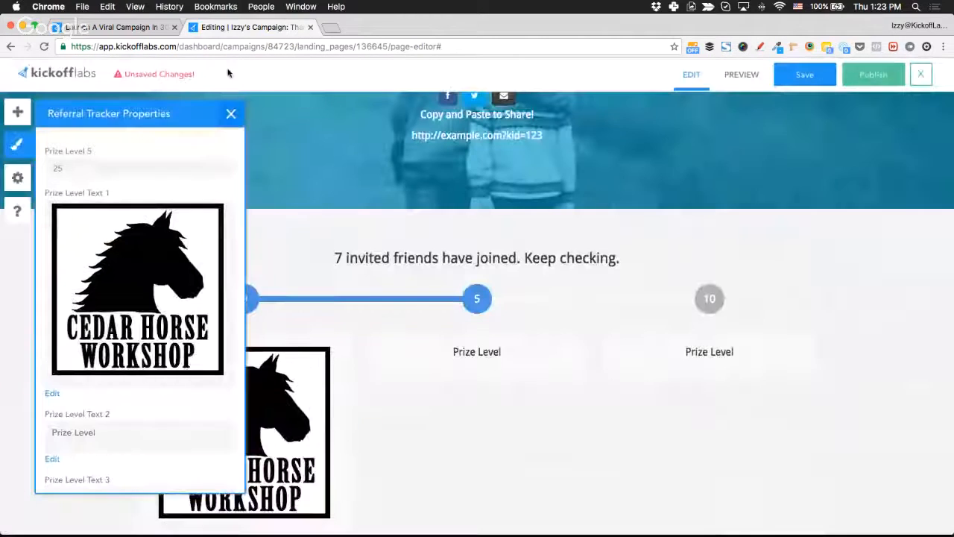
scroll(135, 448, down, 5)
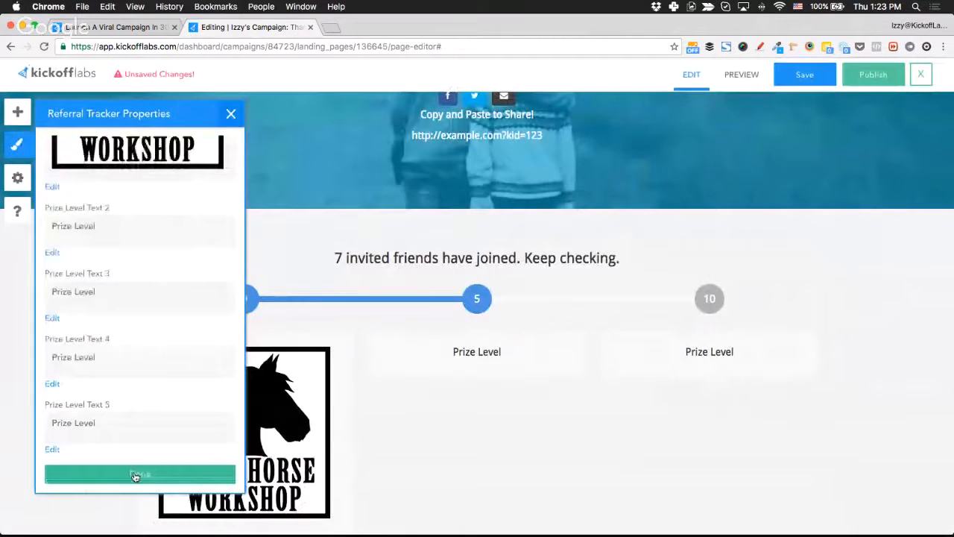
click(135, 476)
Look over the content blocks and page design panels, then save the thank-you page as a draft.
scroll(11, 405, down, 2)
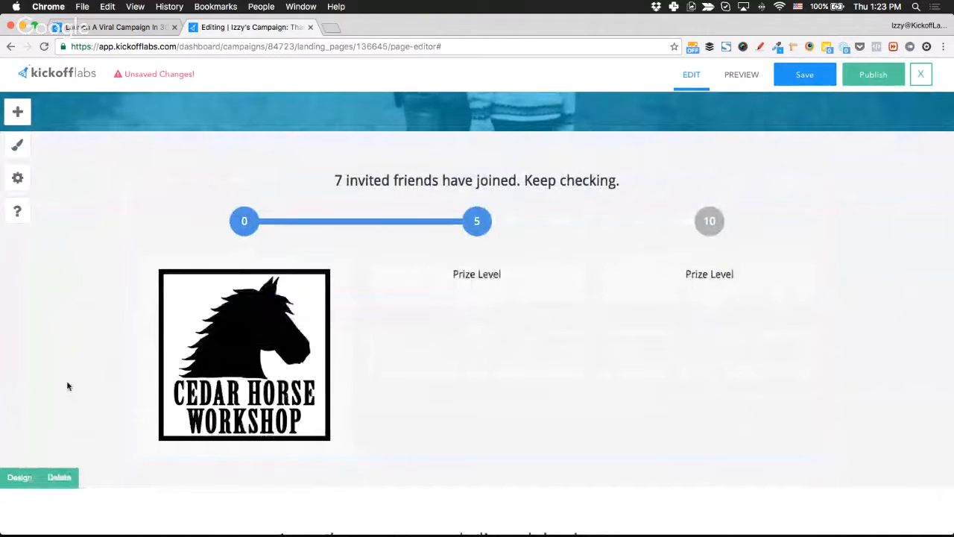
scroll(67, 386, down, 4)
scroll(67, 387, up, 5)
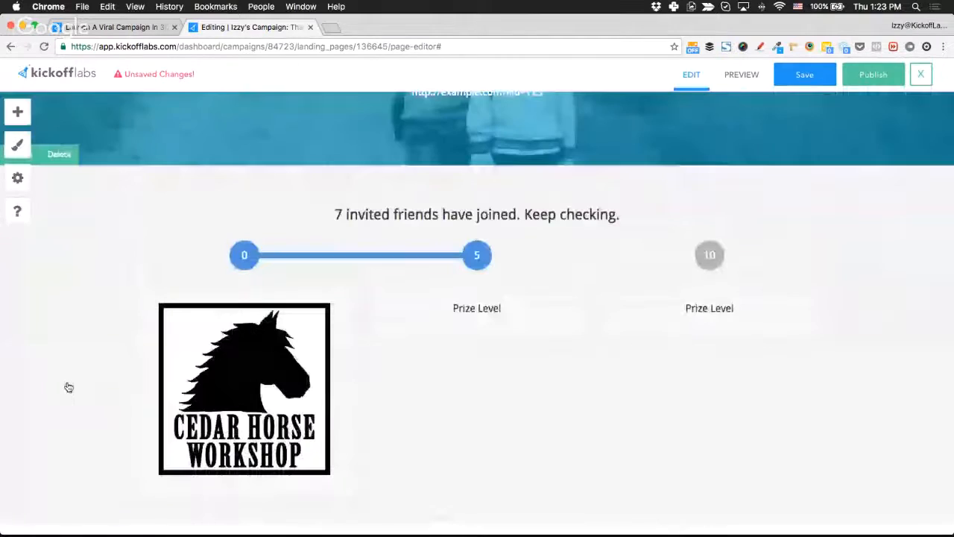
scroll(69, 387, down, 5)
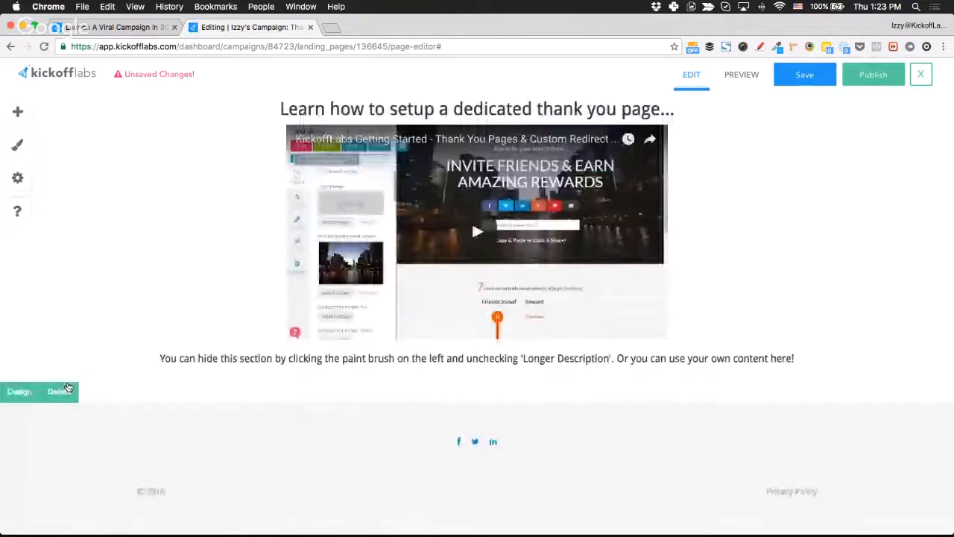
scroll(773, 226, up, 2)
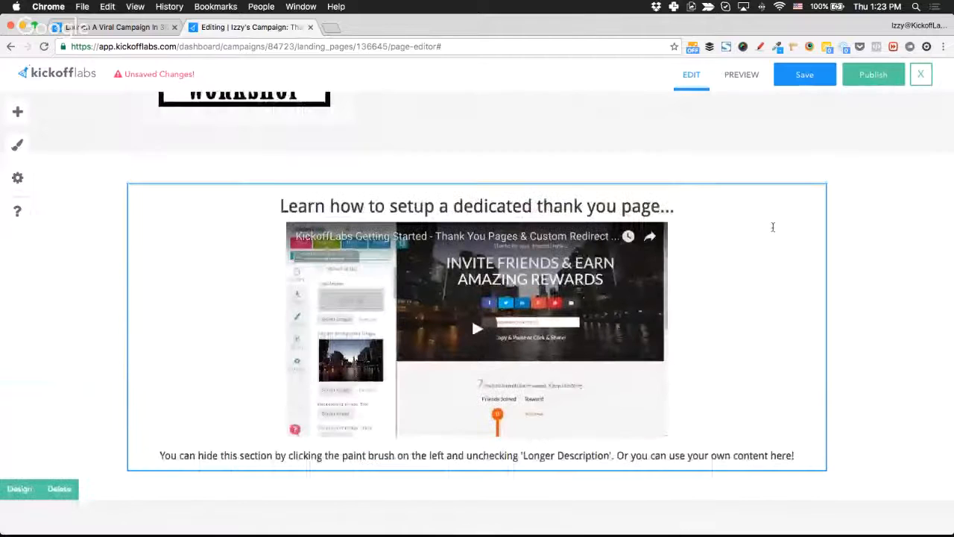
scroll(774, 227, up, 1)
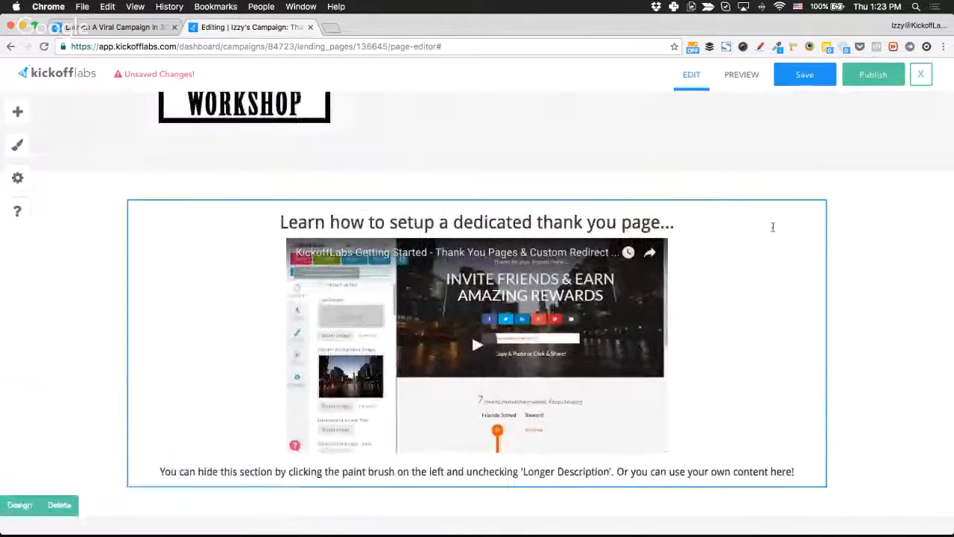
click(17, 111)
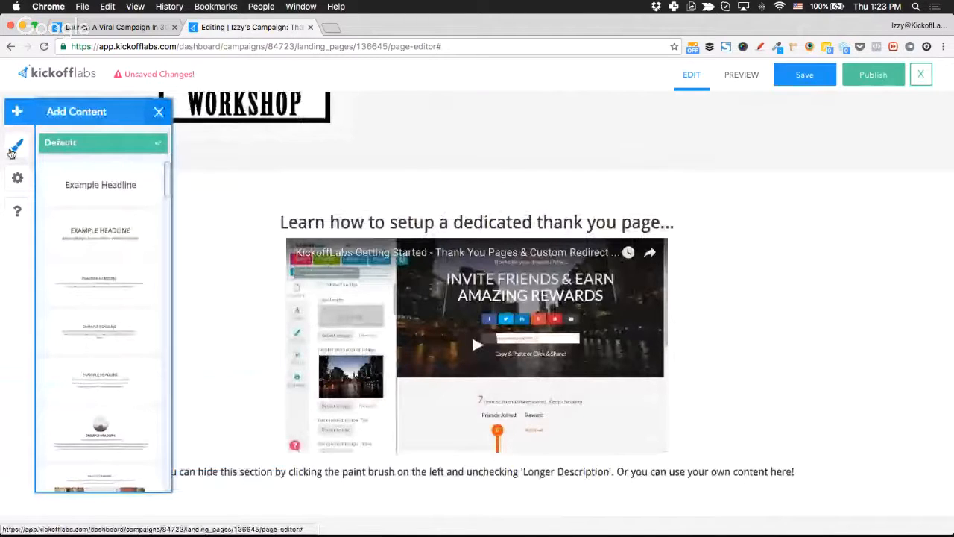
click(12, 153)
scroll(90, 400, down, 4)
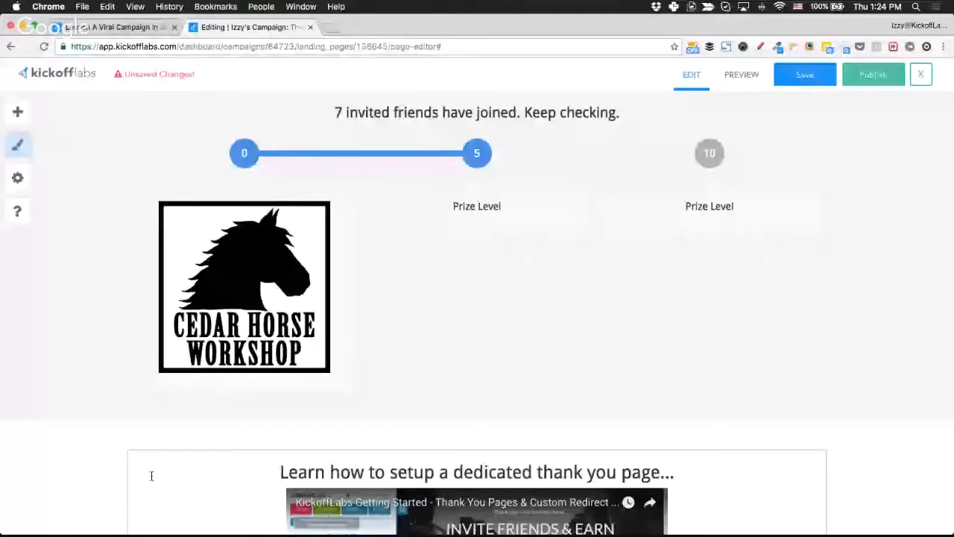
scroll(151, 476, up, 5)
click(805, 77)
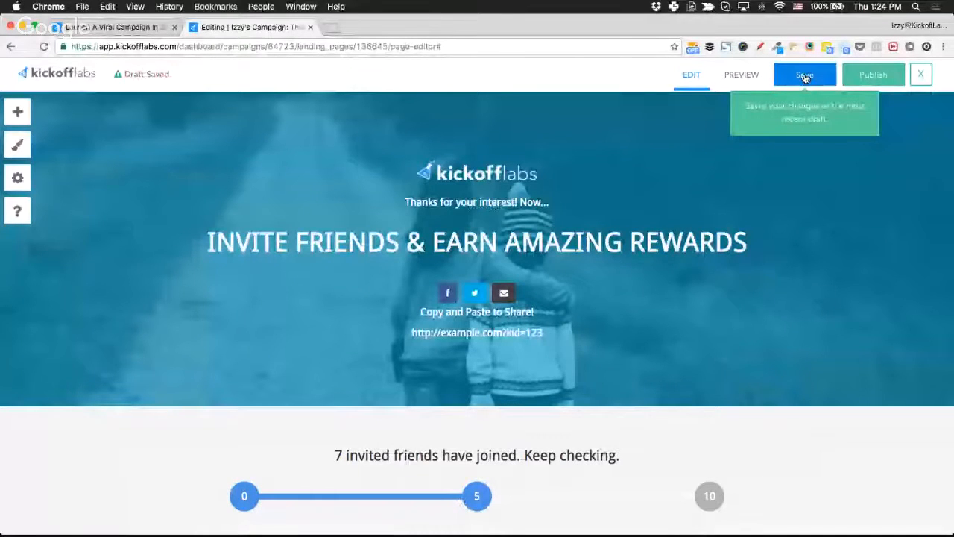
click(863, 81)
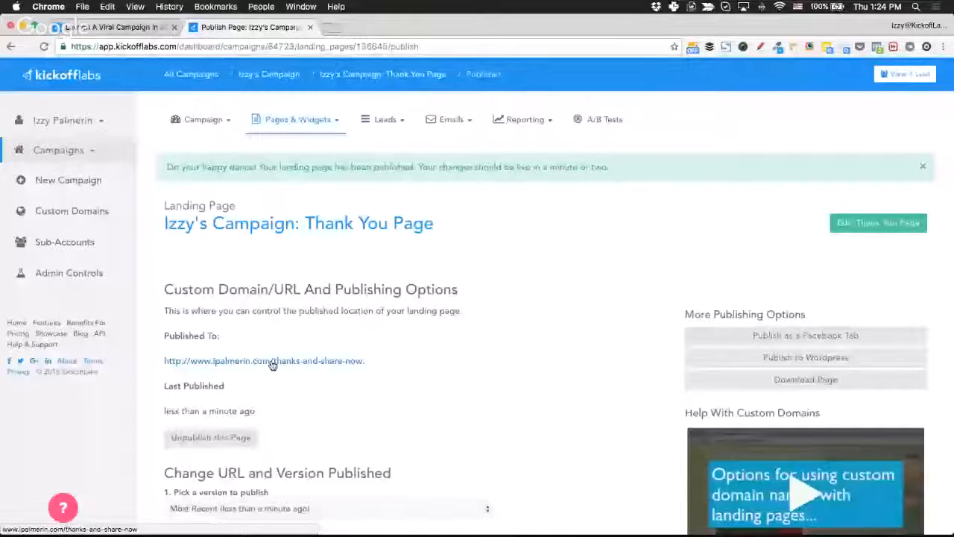
click(272, 363)
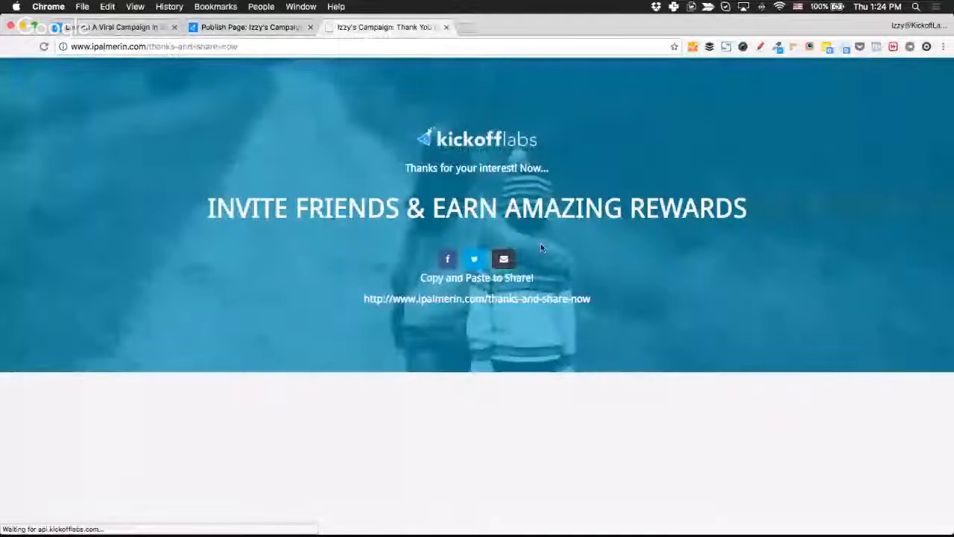
scroll(212, 223, down, 5)
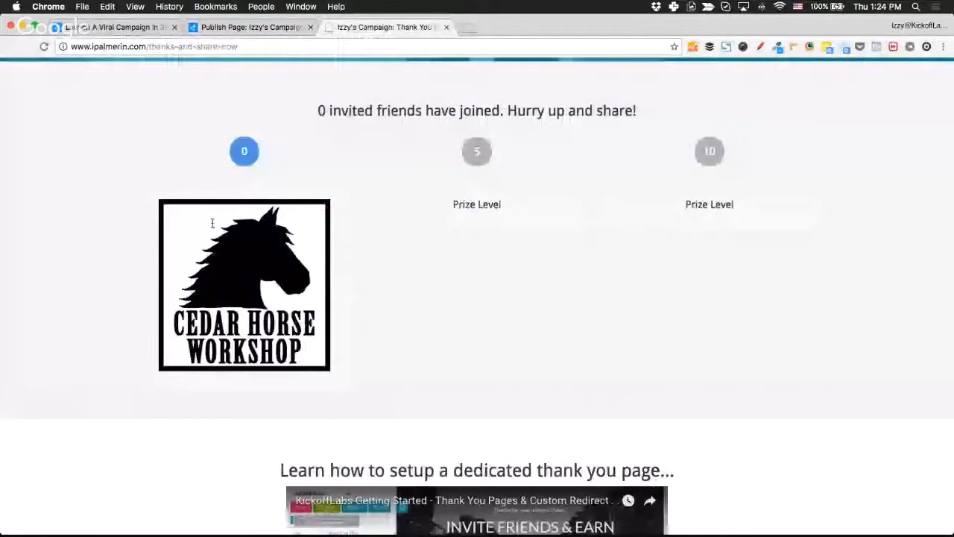
key(super+w)
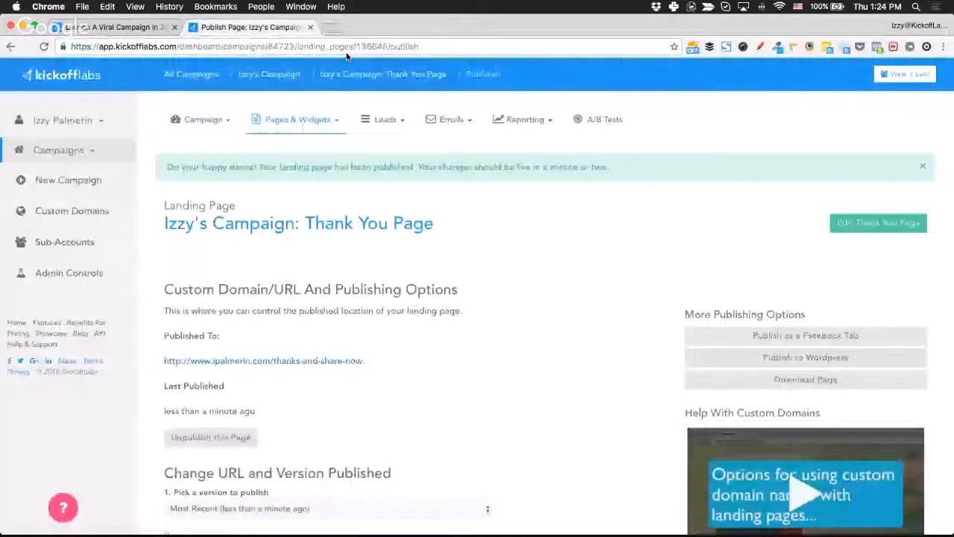
click(269, 74)
On the live landing page, sign up with a first name and the saved email address.
click(275, 247)
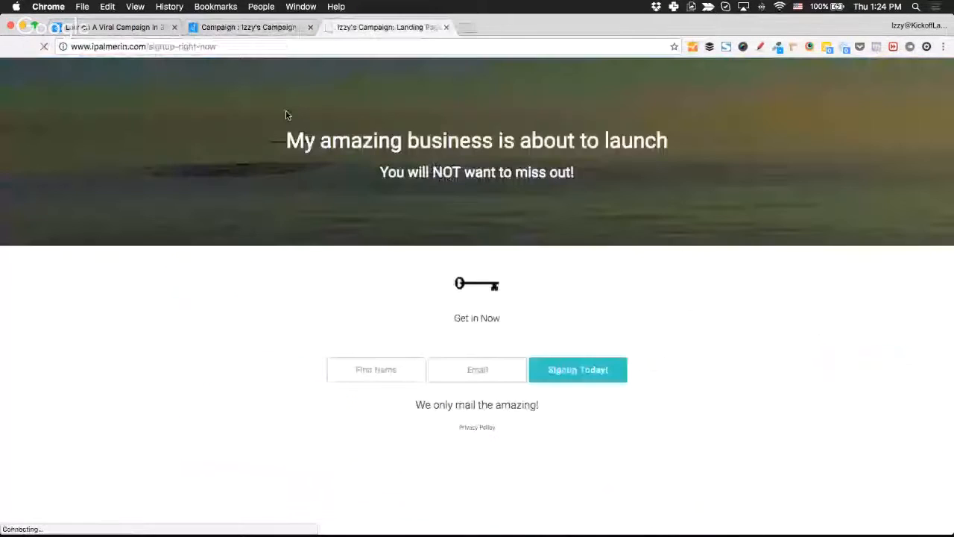
click(361, 370)
text(Izzy)
key(Tab)
text(o)
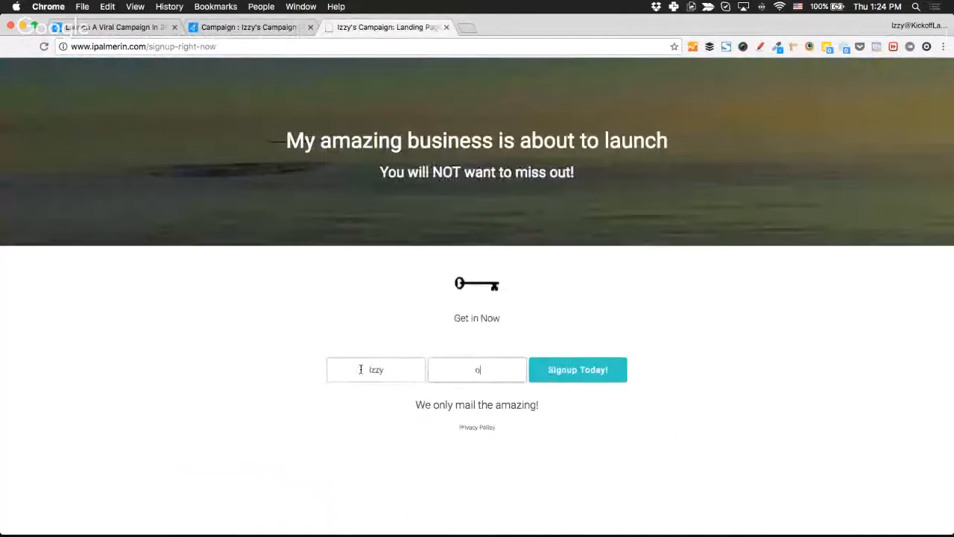
key(Down)
key(Return)
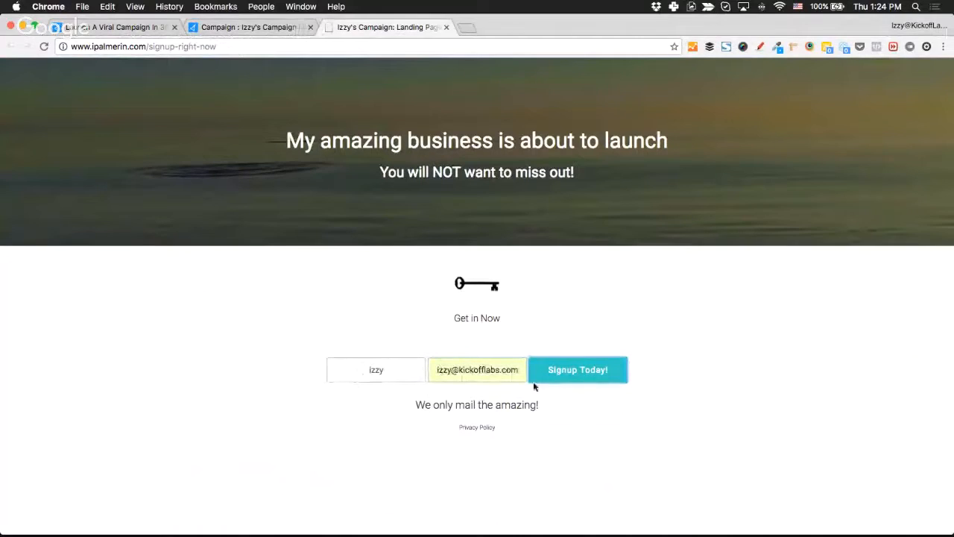
click(593, 370)
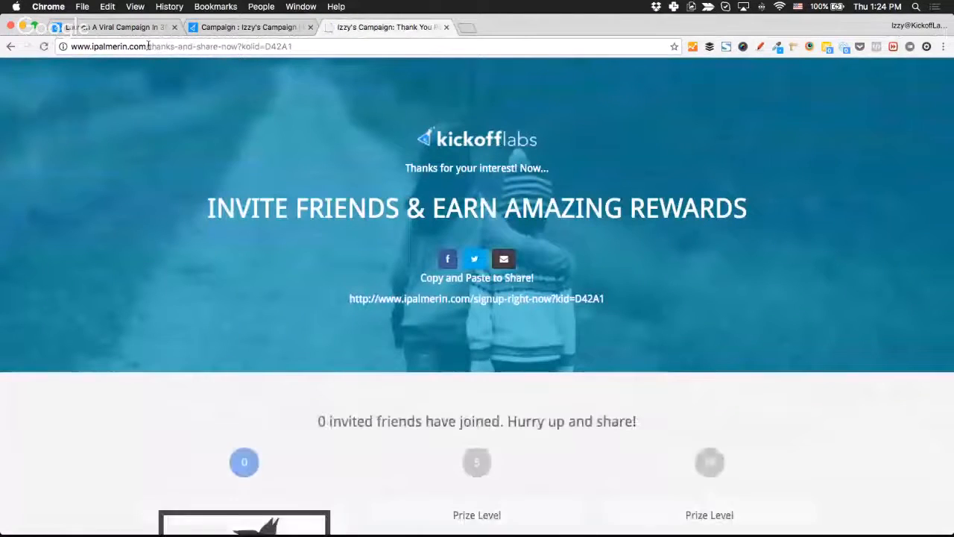
Check the resulting thank-you page address, then share the referral link by email.
drag(149, 46, 243, 46)
click(158, 218)
scroll(443, 362, down, 1)
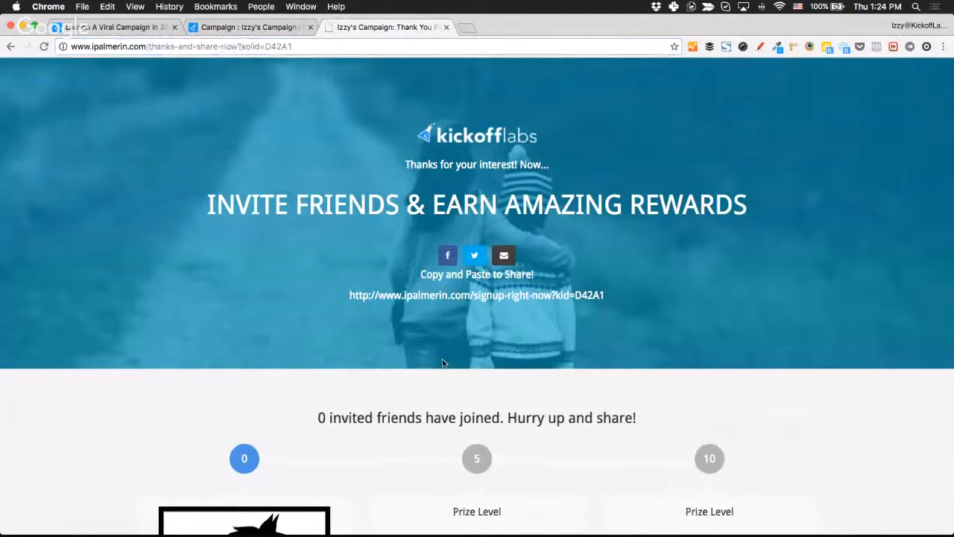
scroll(443, 362, down, 3)
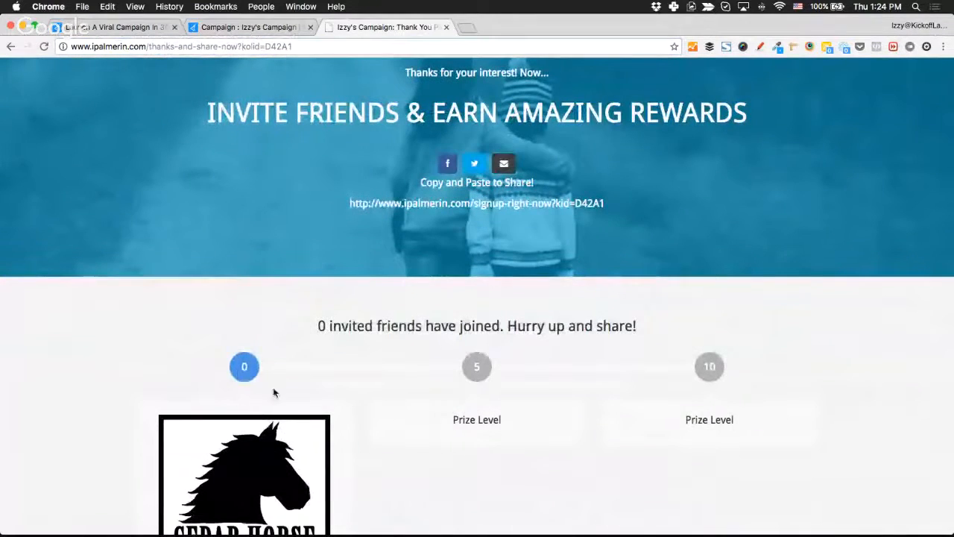
scroll(319, 380, up, 3)
click(501, 261)
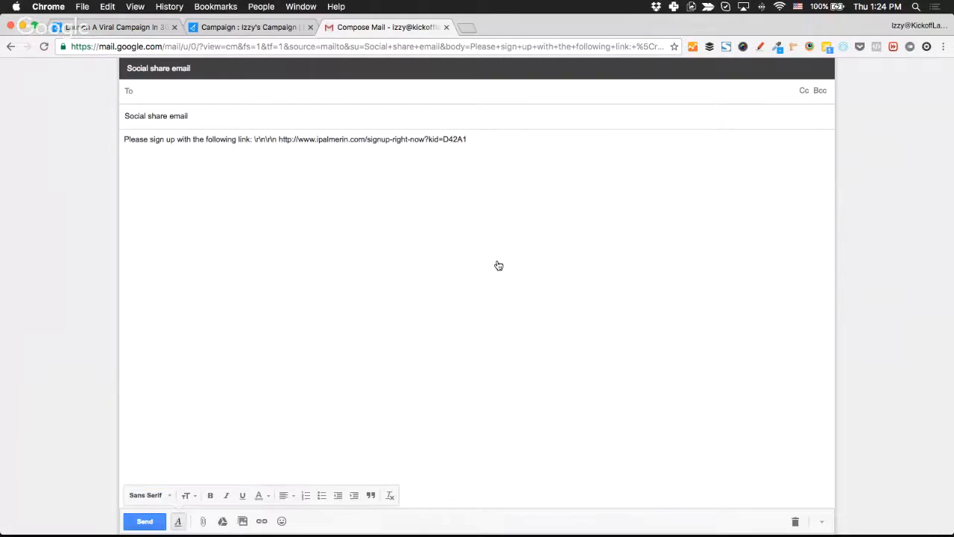
Review the share email's subject and referral link, then leave the Gmail draft unsent.
triple_click(166, 117)
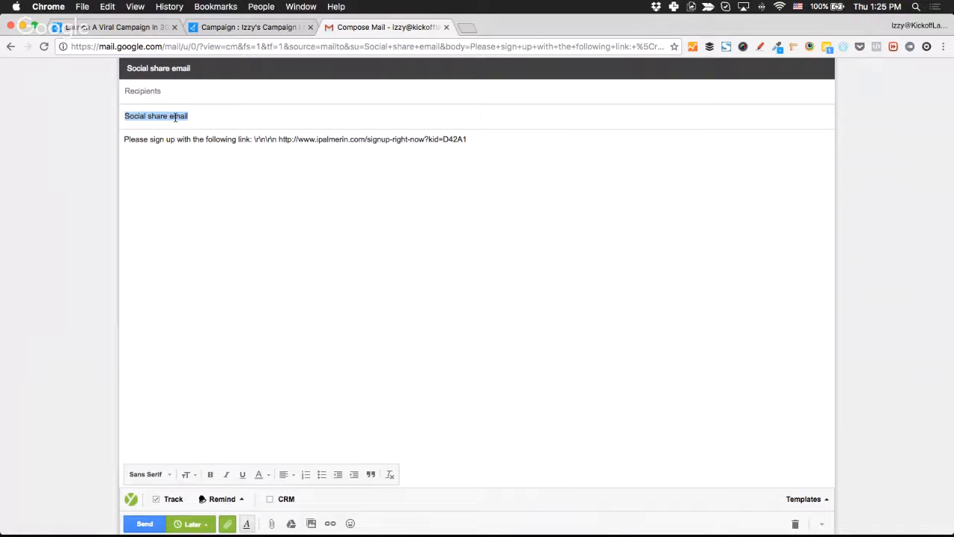
click(280, 140)
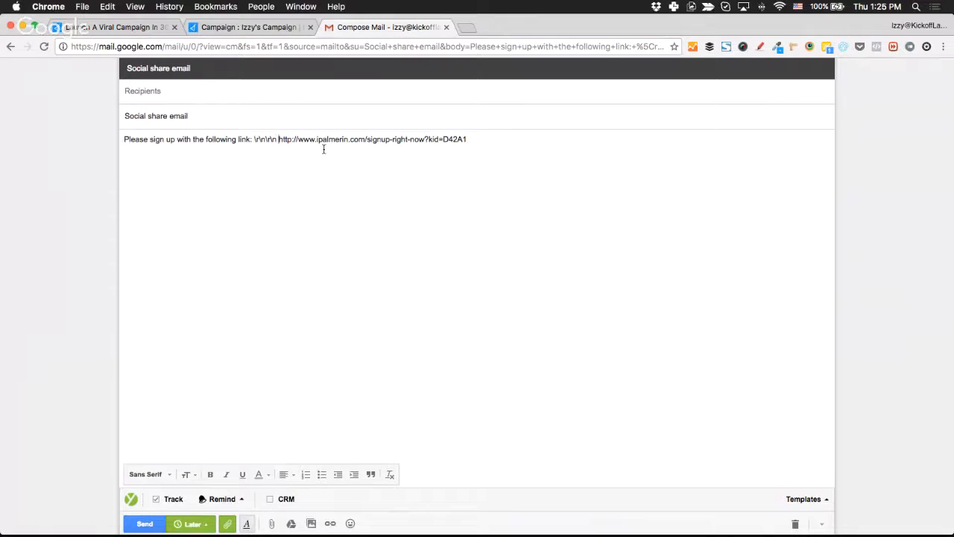
scroll(324, 149, left, 5)
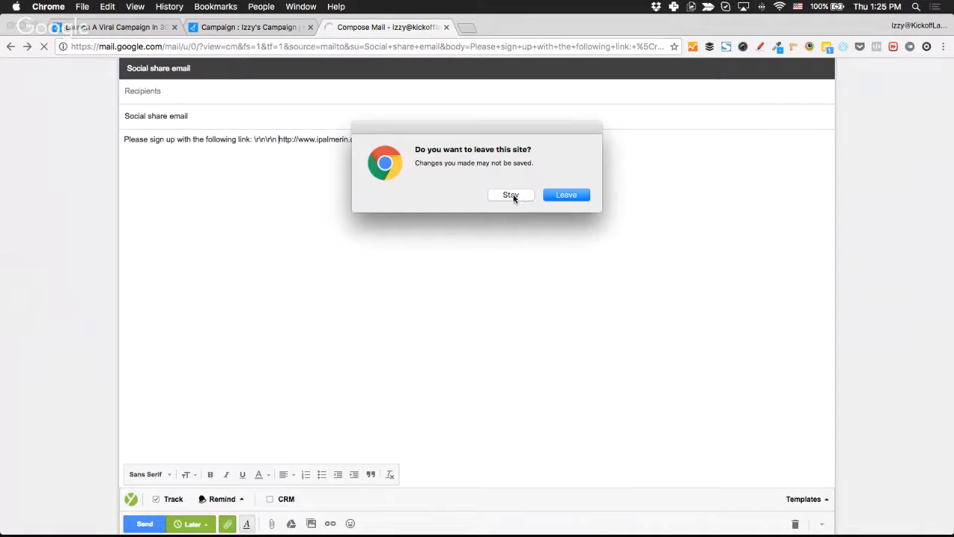
click(564, 195)
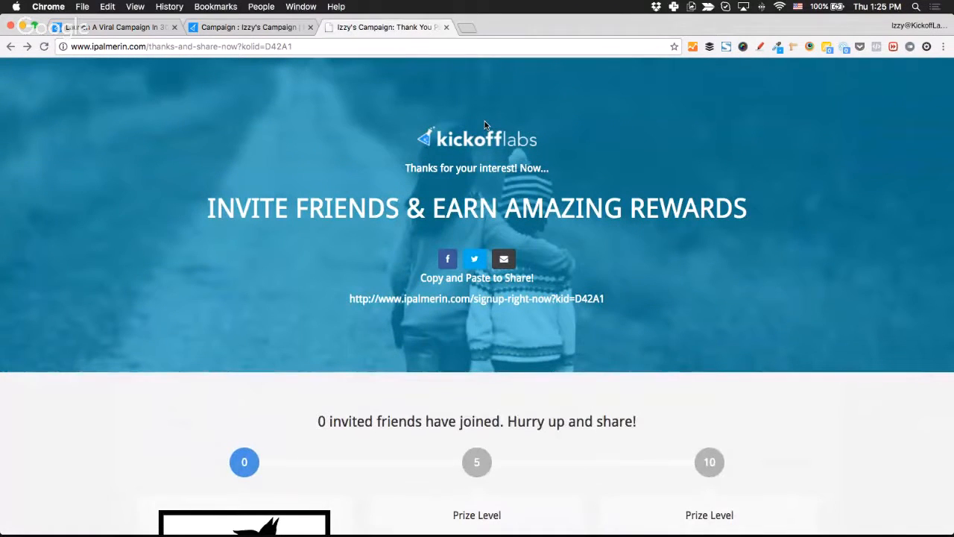
Search Google for 'chrome default email', check Gmail's site permissions, then close the search tab.
key(super+t)
text(chrome)
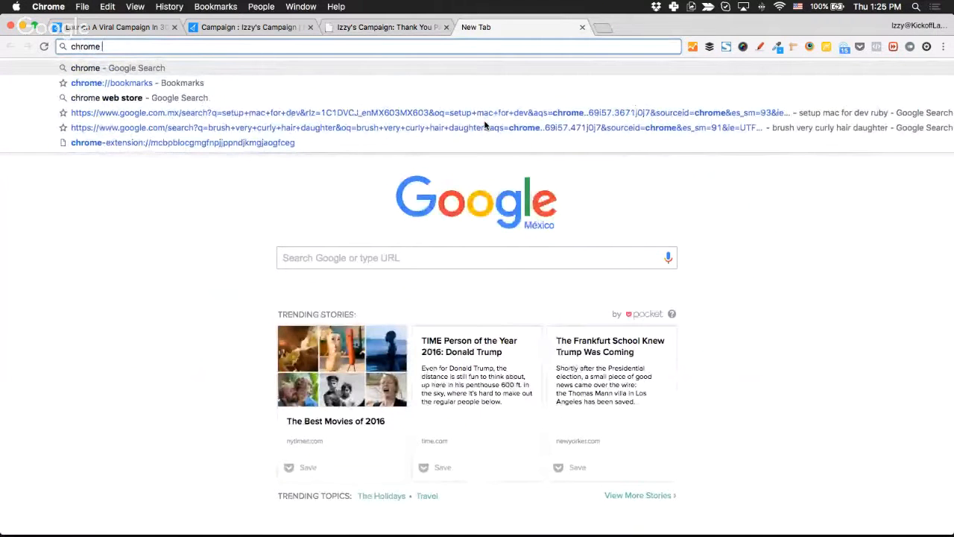
text( default email)
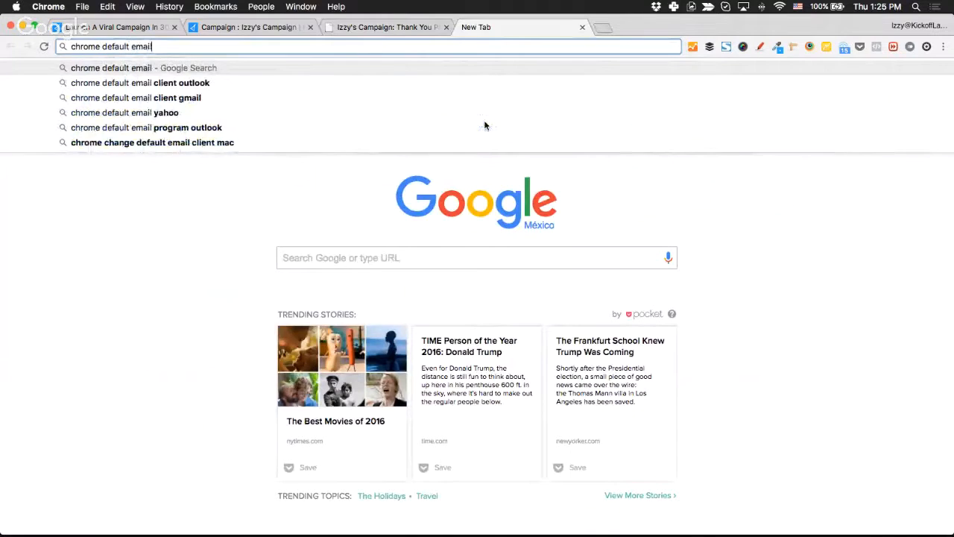
key(Return)
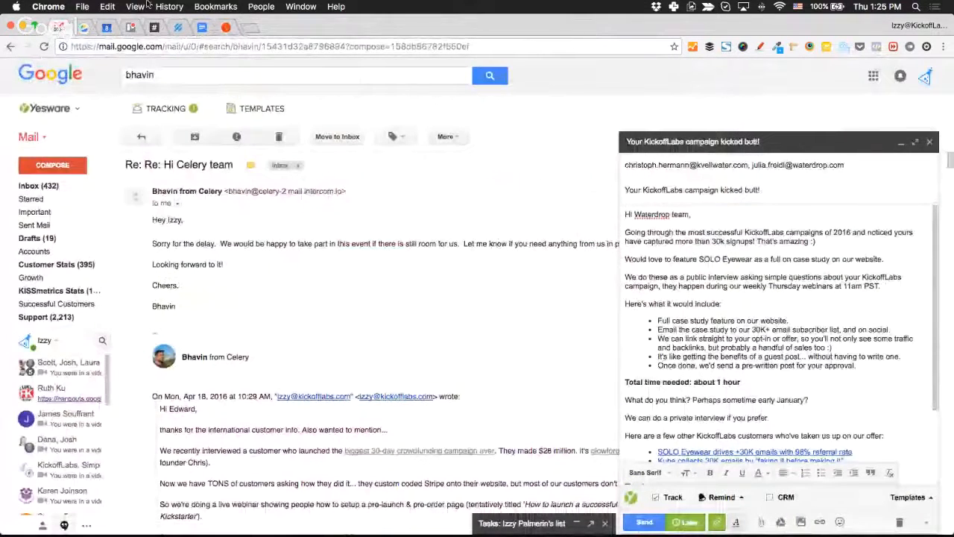
click(64, 46)
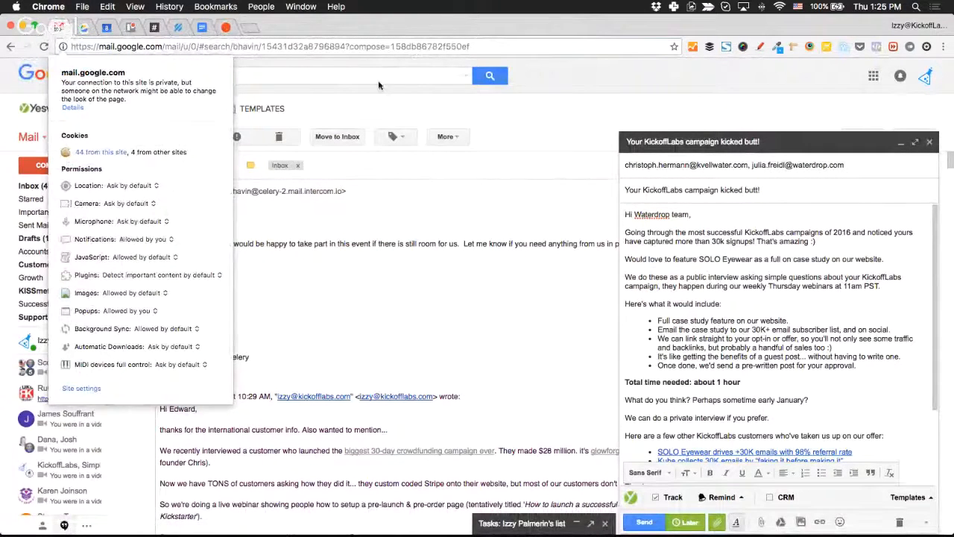
click(548, 105)
key(super+grave)
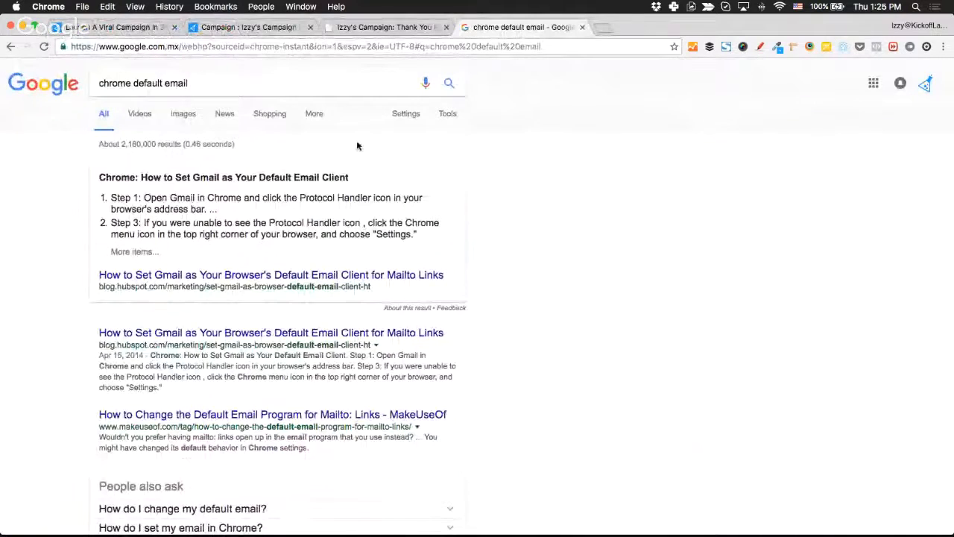
scroll(105, 264, down, 1)
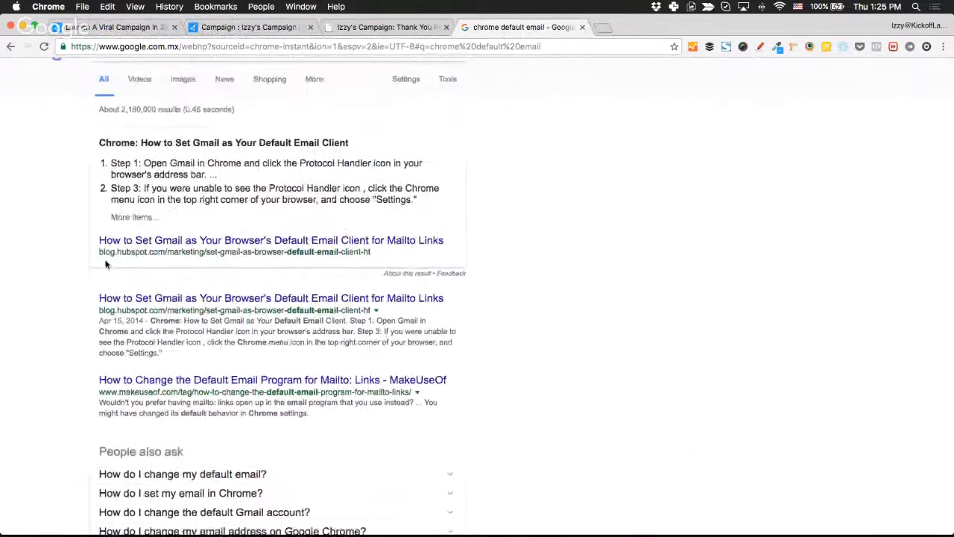
scroll(105, 264, down, 2)
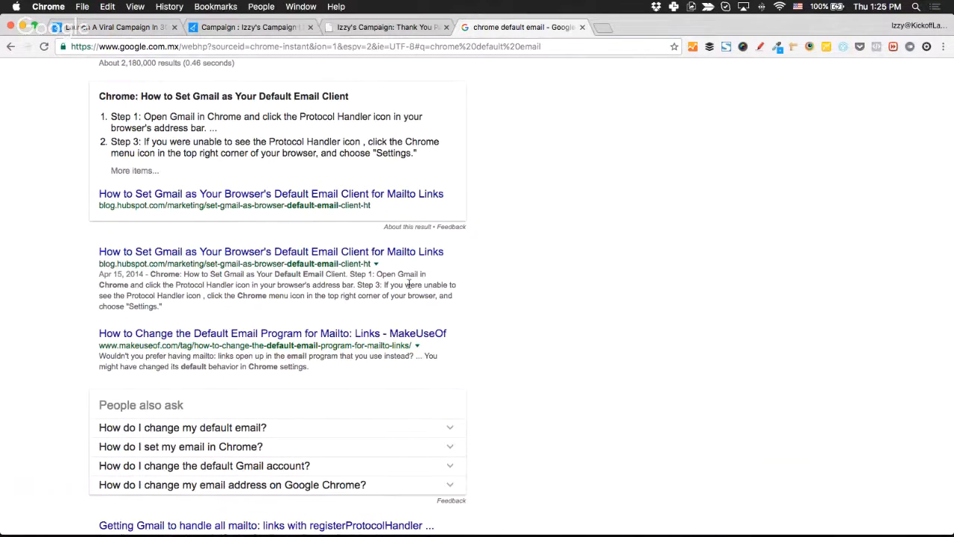
scroll(609, 214, up, 2)
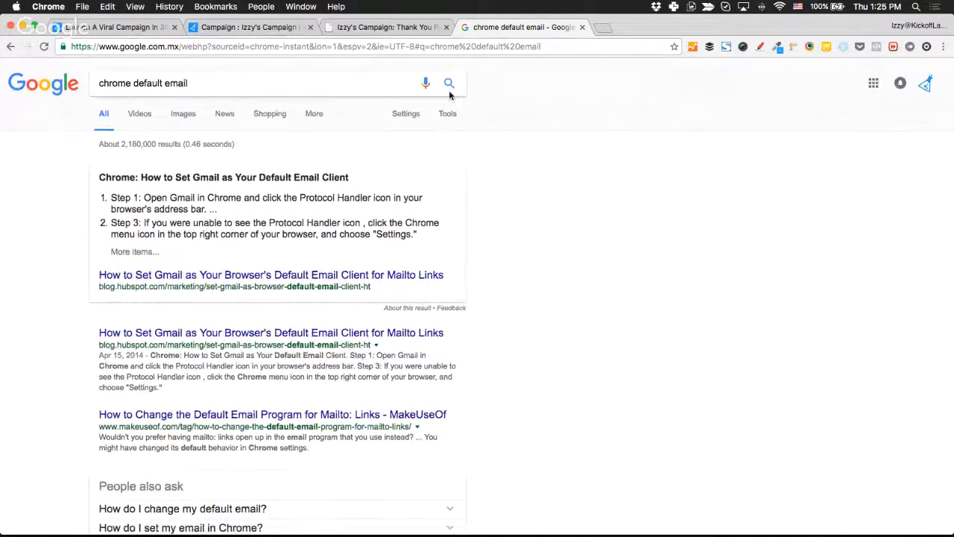
key(super+w)
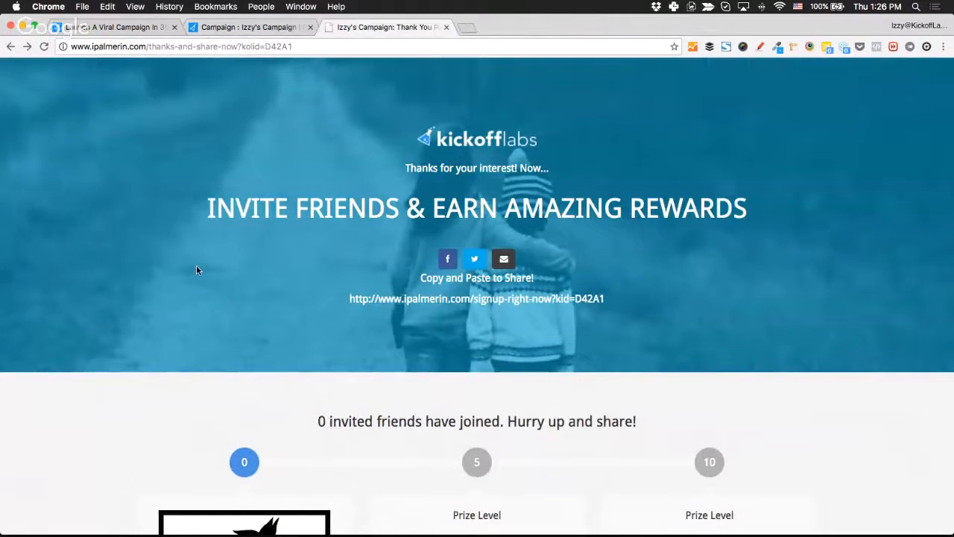
Close the thank-you page tab and open the Emails dropdown on the campaign dashboard.
key(super+w)
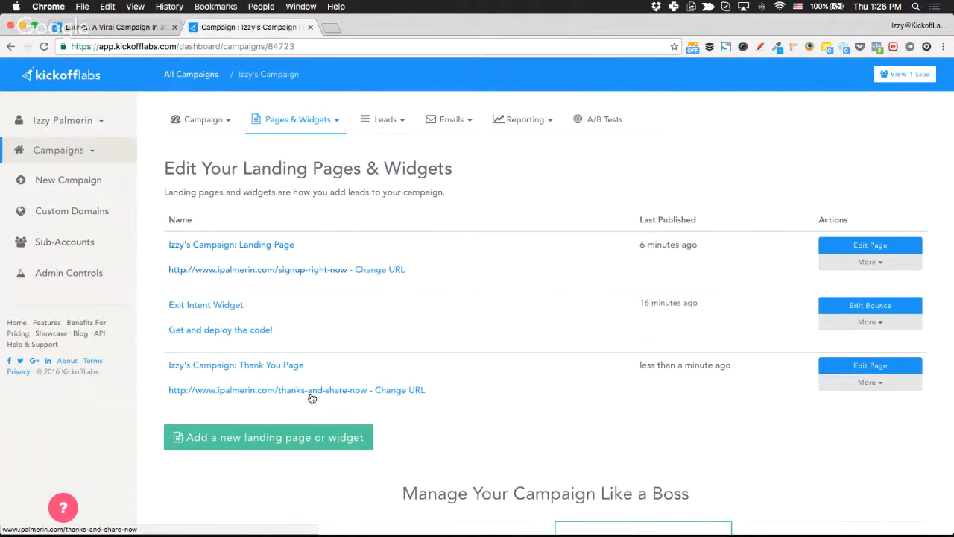
click(452, 122)
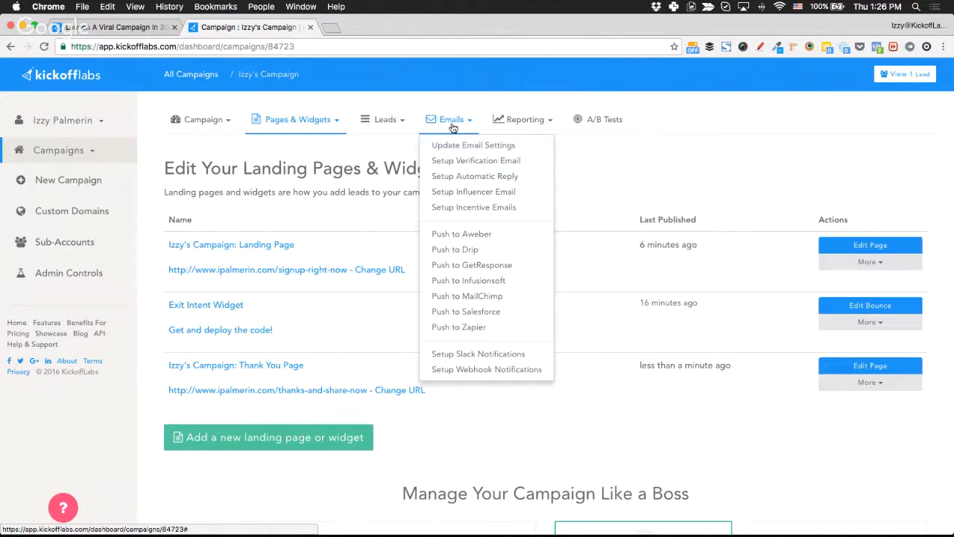
Enter '123' as the postal address in the campaign email settings and save them.
click(476, 145)
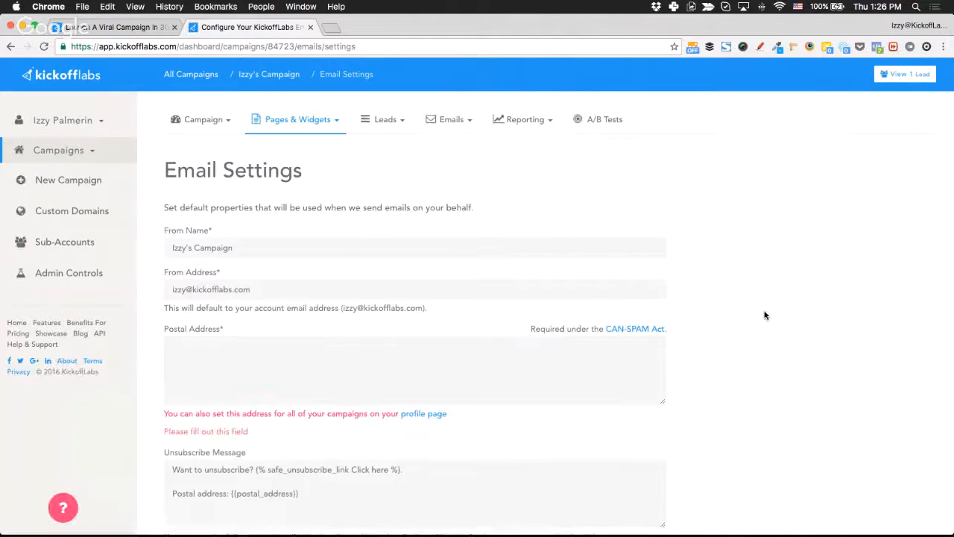
scroll(764, 315, down, 1)
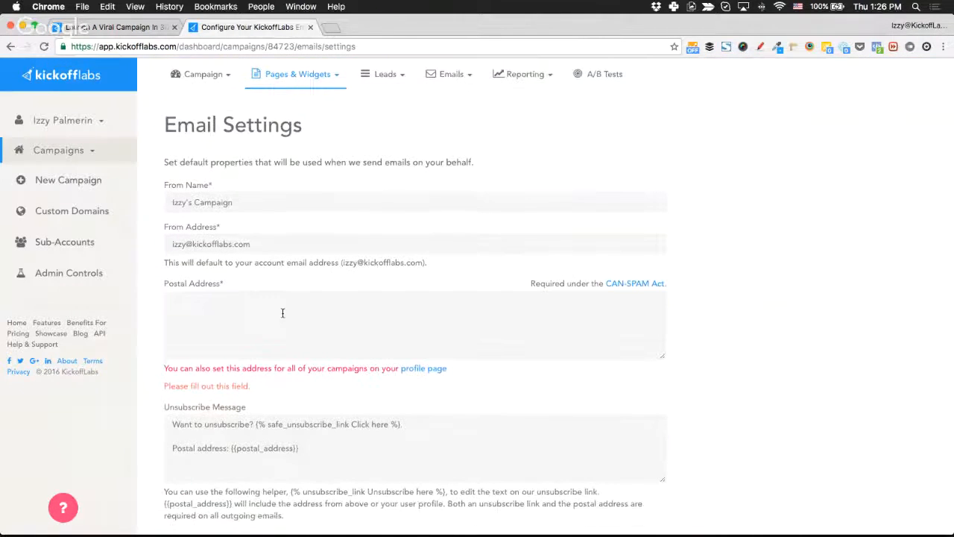
click(398, 309)
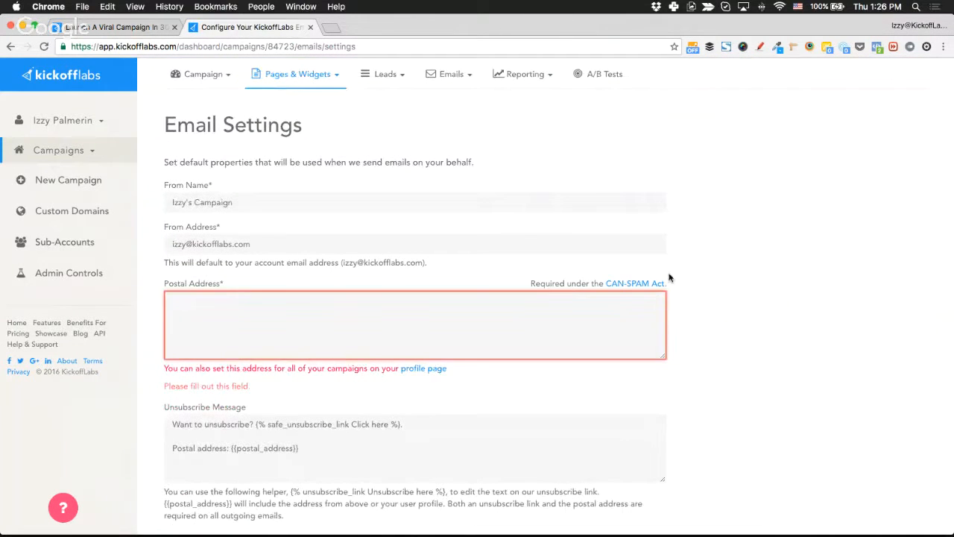
mouse_move(687, 287)
mouse_down()
mouse_move(605, 283)
mouse_move(705, 284)
mouse_up()
click(394, 338)
text(123)
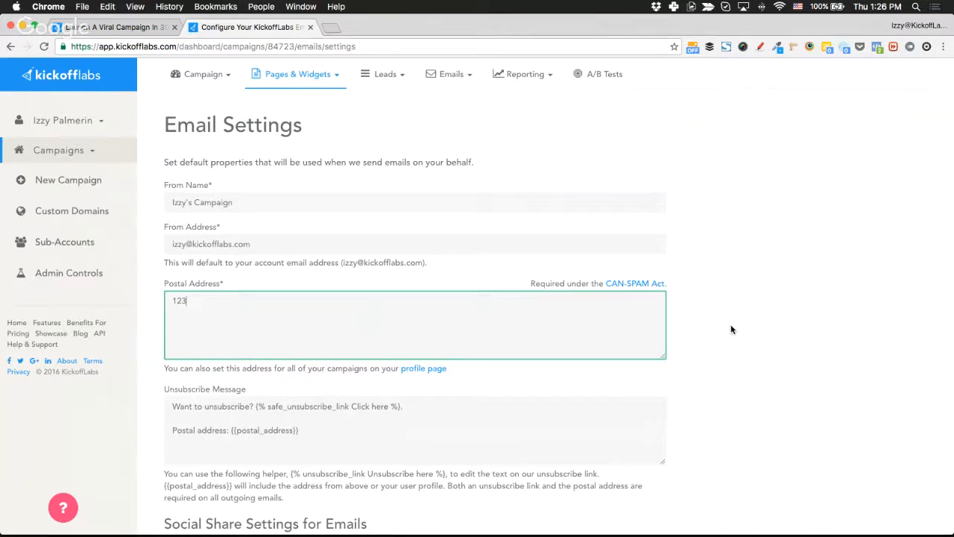
scroll(732, 330, down, 15)
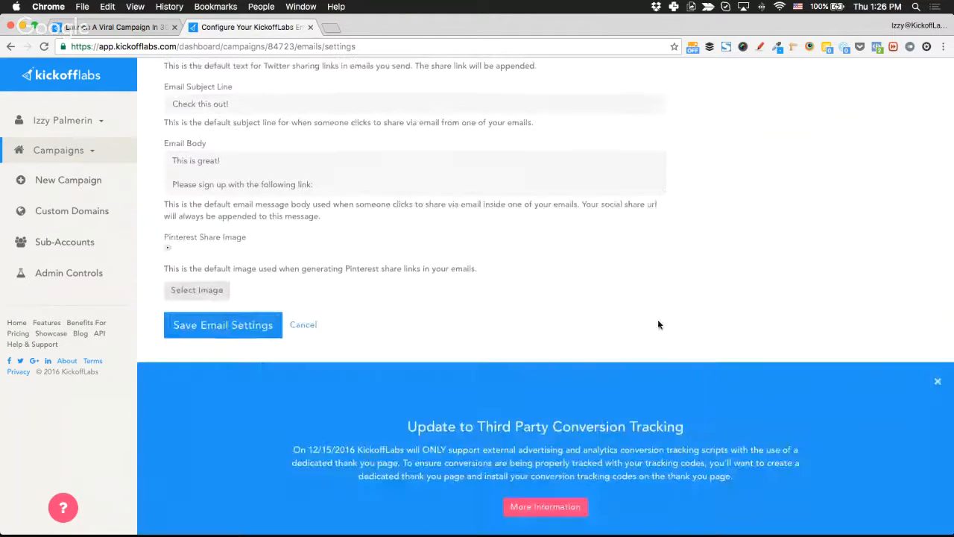
click(214, 325)
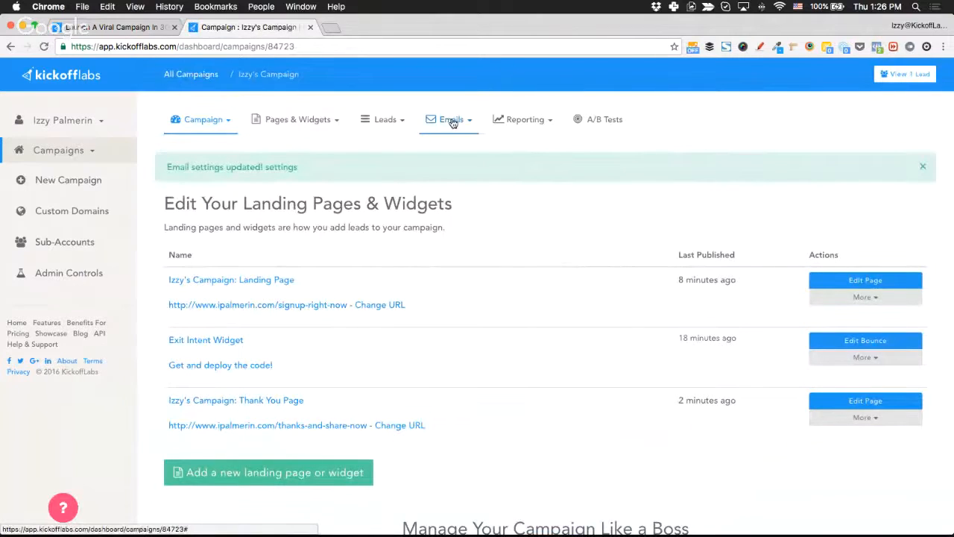
Open the Emails dropdown to review options like Setup Automatic Reply and verification email.
click(451, 120)
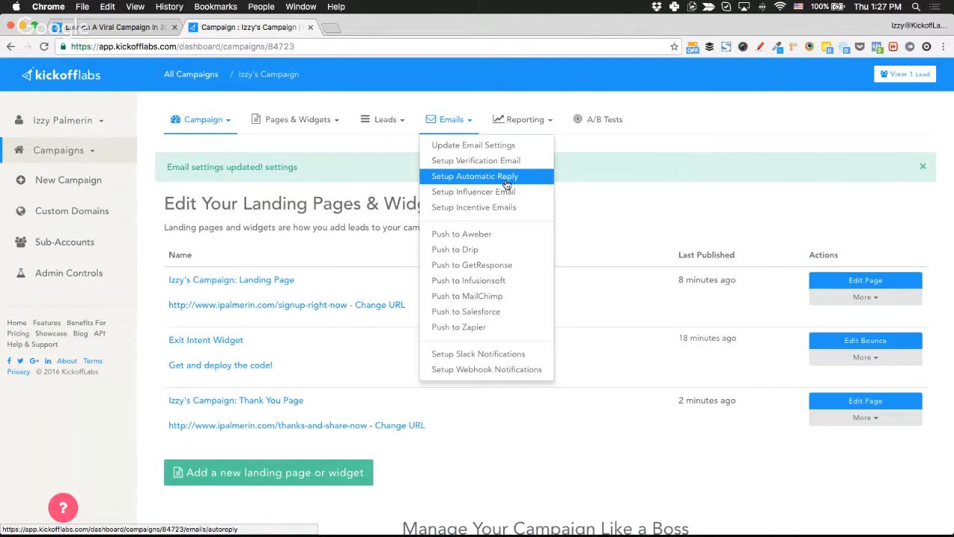
Open Advanced Fraud Prevention and inspect the lead verification choices without changing them.
click(202, 122)
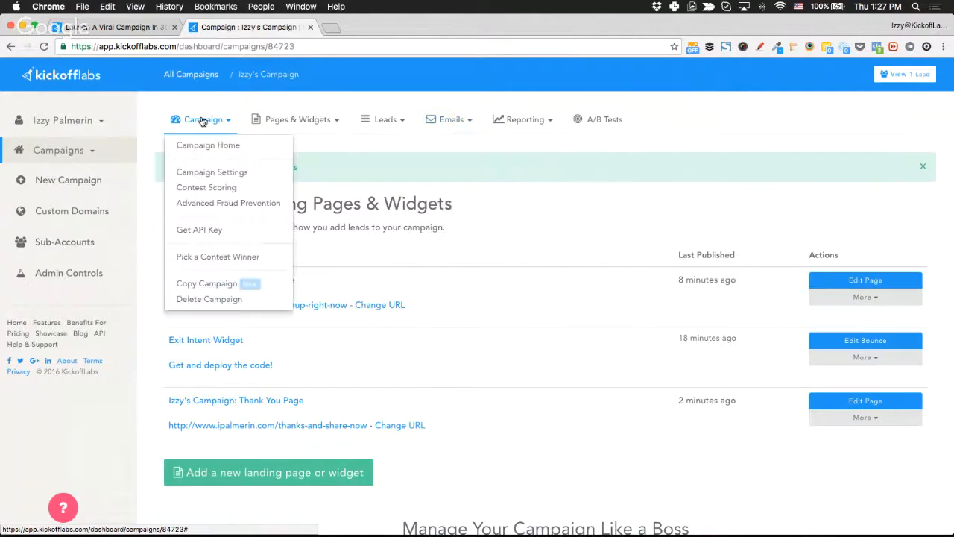
click(235, 203)
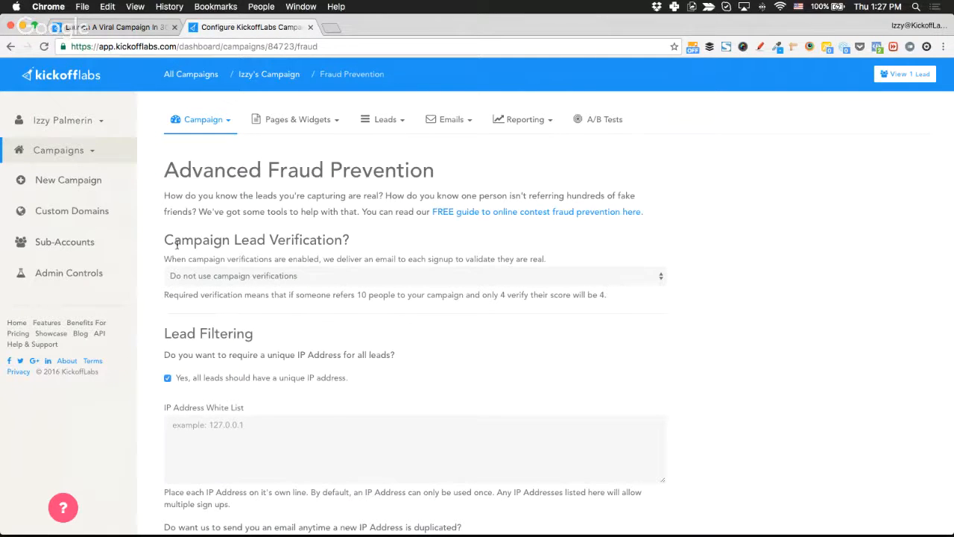
click(259, 273)
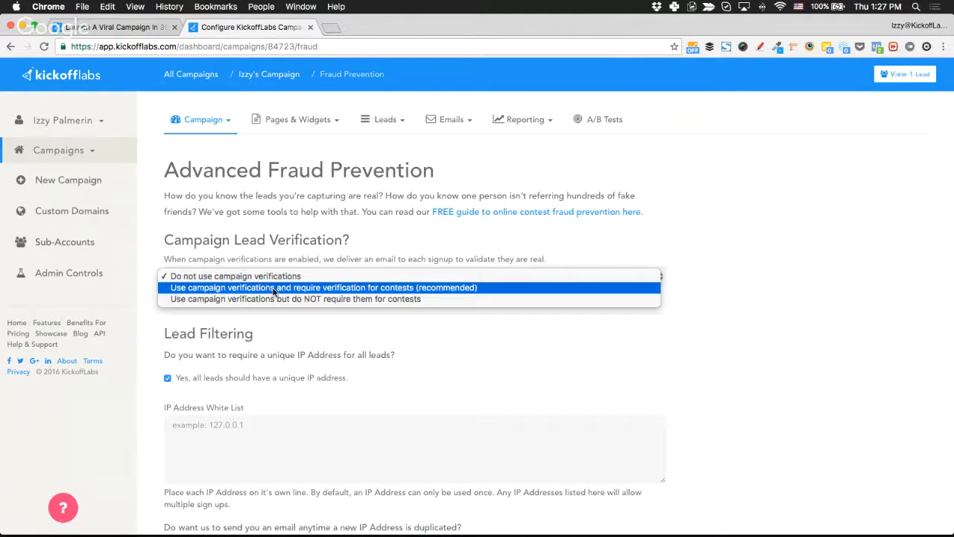
click(390, 250)
Go to the Setup Verification Email page from the Emails menu.
click(376, 122)
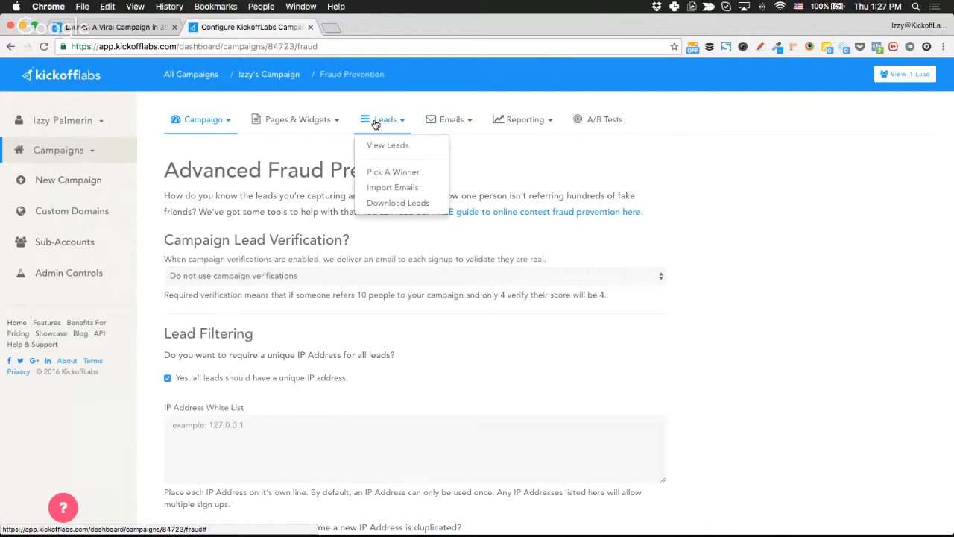
click(431, 125)
click(487, 159)
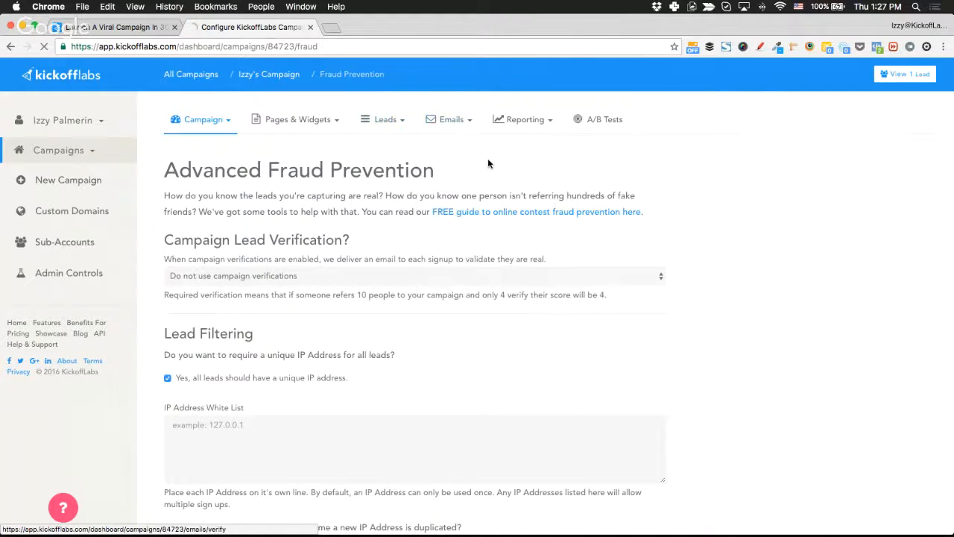
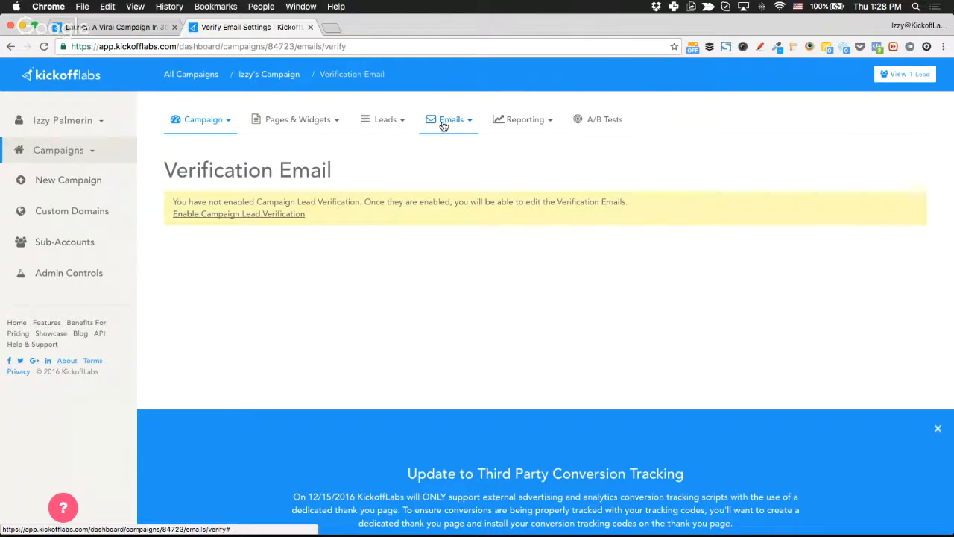
Open Setup Automatic Reply and review the 'Thank you!' message with its share-link tokens.
click(452, 122)
click(494, 180)
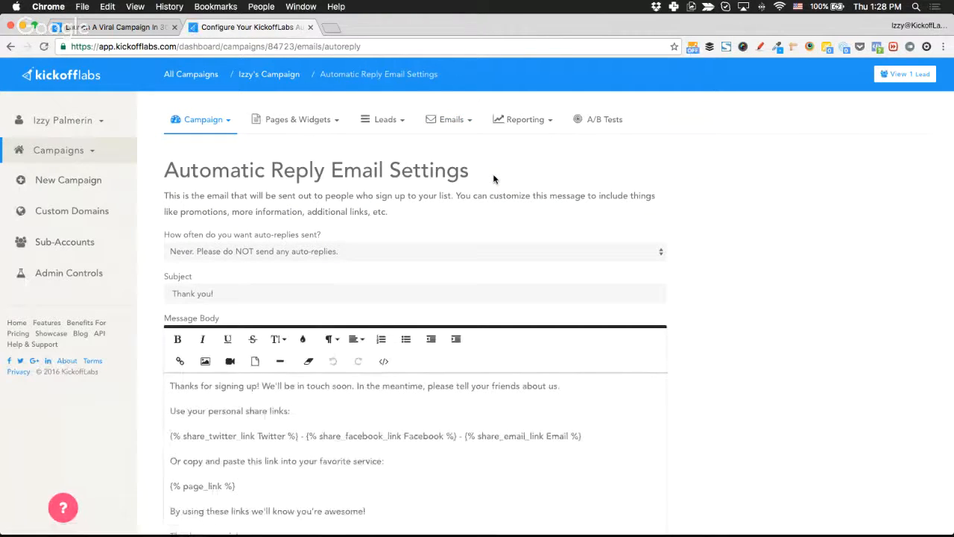
click(450, 122)
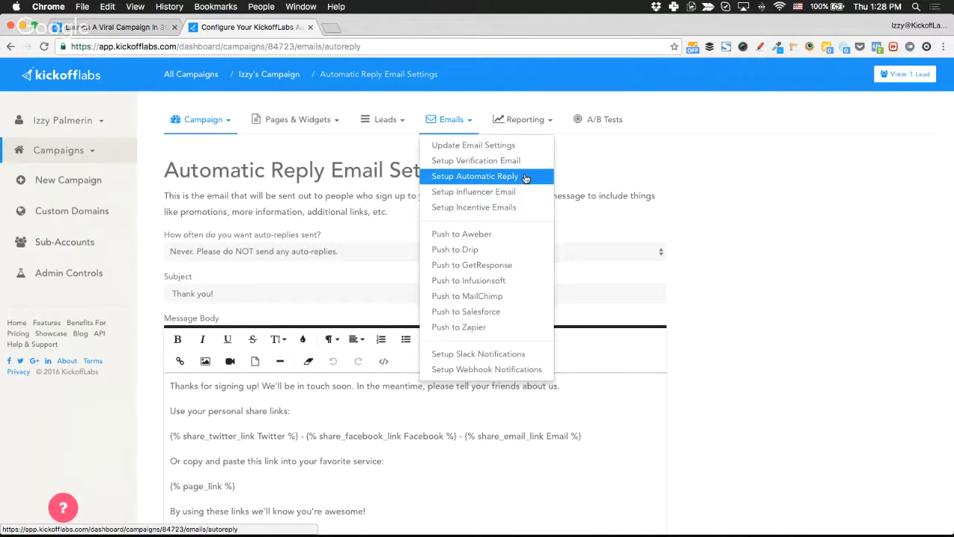
click(633, 172)
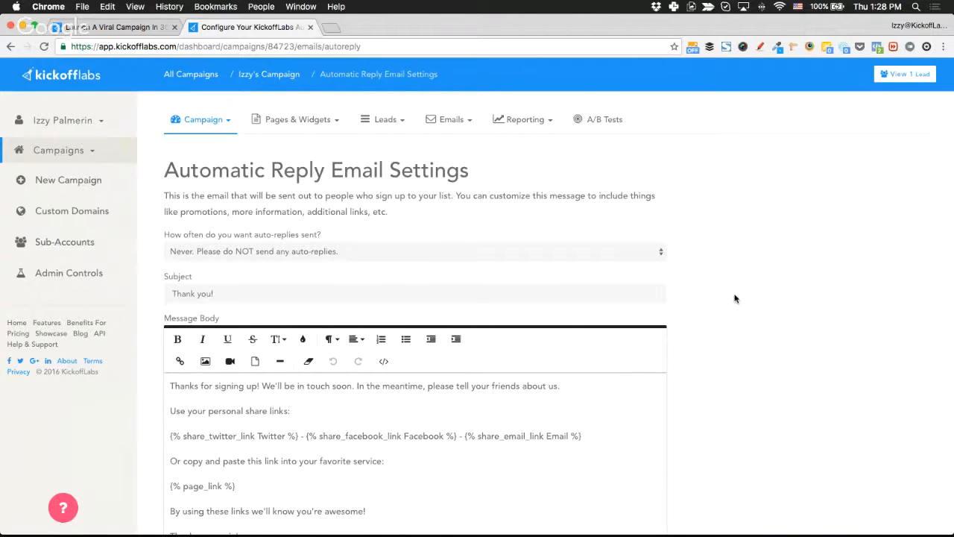
scroll(734, 298, down, 5)
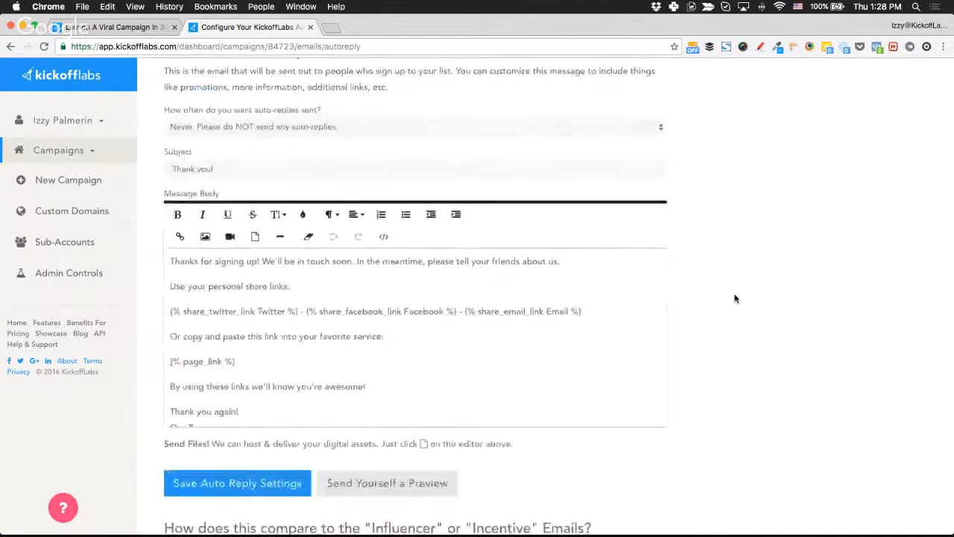
scroll(734, 298, down, 6)
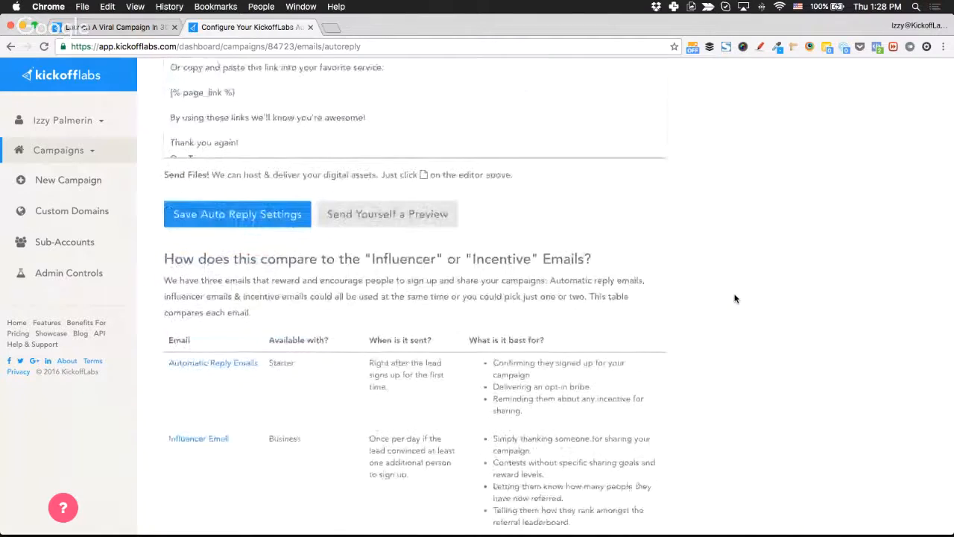
scroll(734, 298, down, 6)
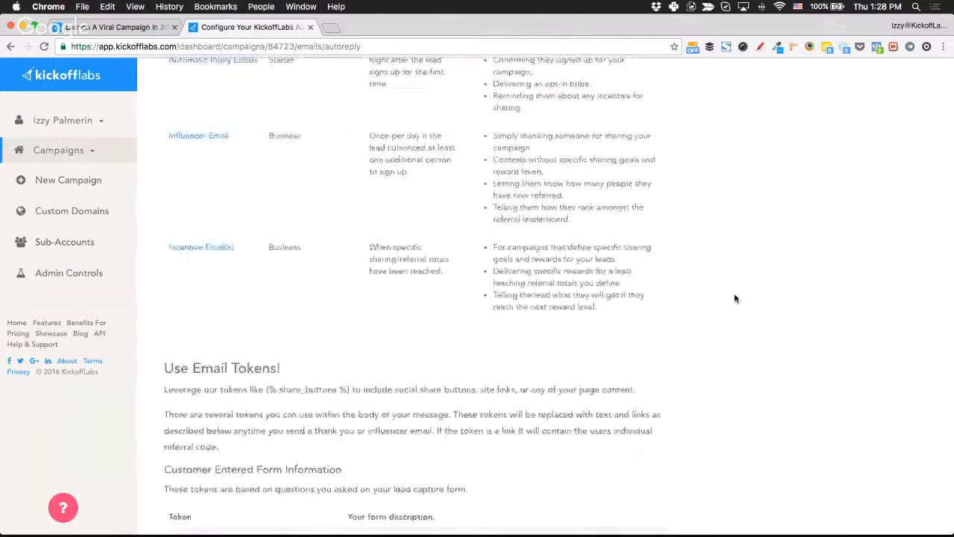
scroll(734, 298, up, 14)
scroll(734, 299, down, 1)
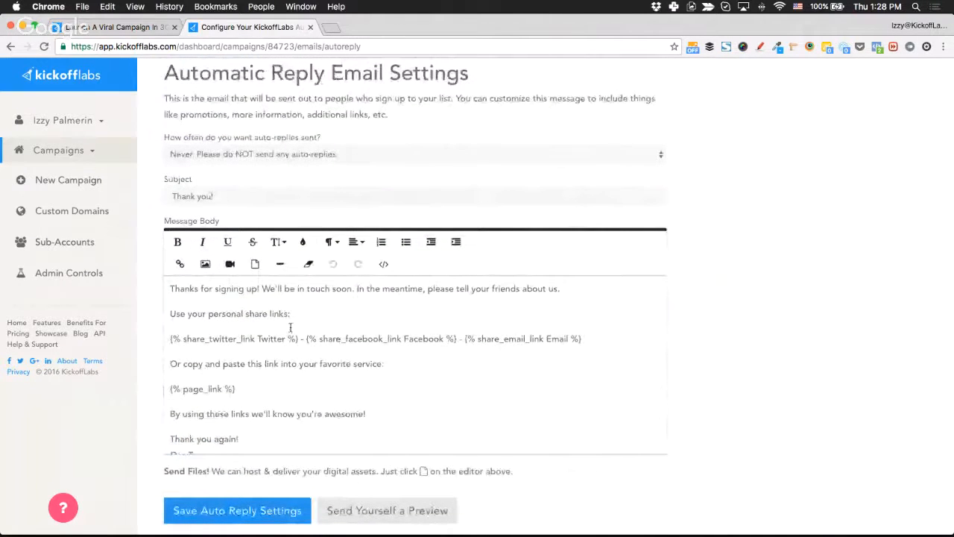
drag(171, 339, 476, 337)
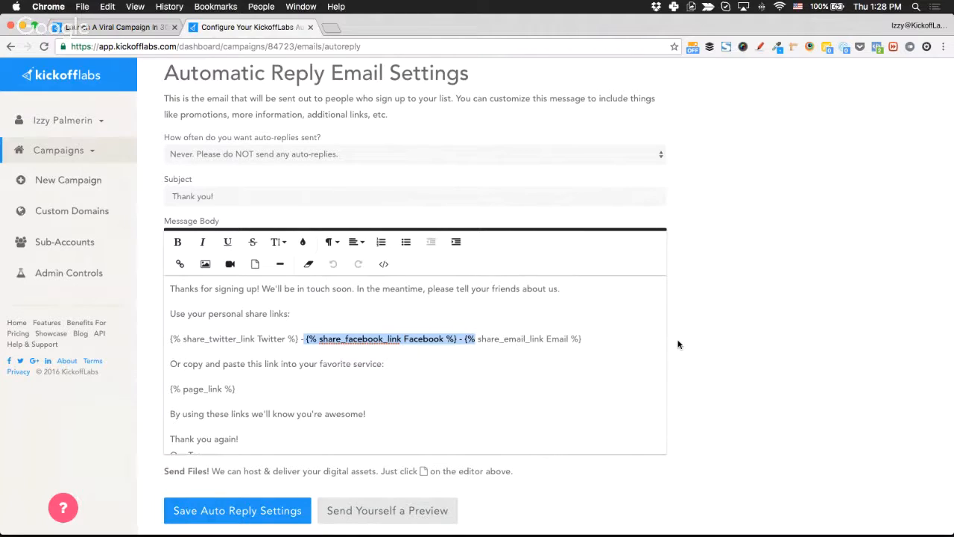
drag(241, 388, 167, 389)
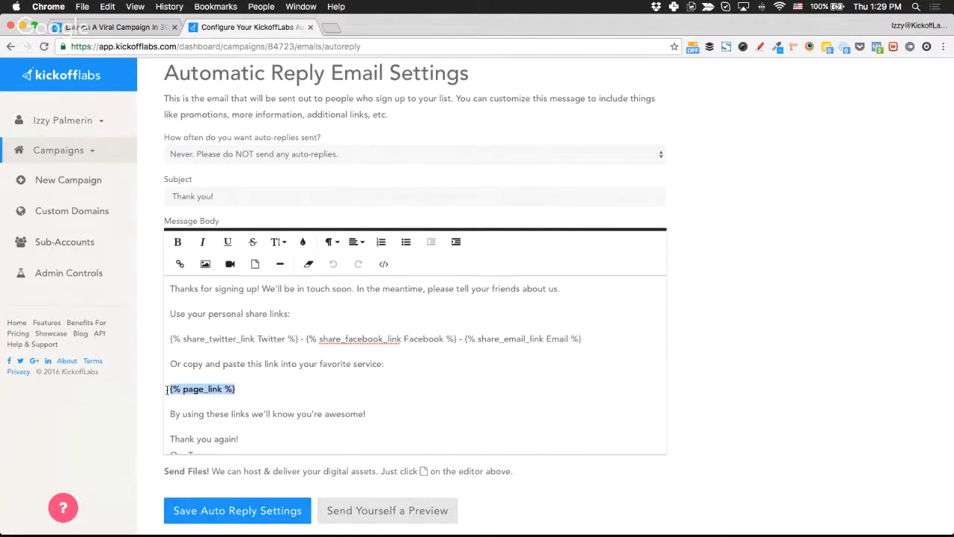
scroll(342, 352, down, 3)
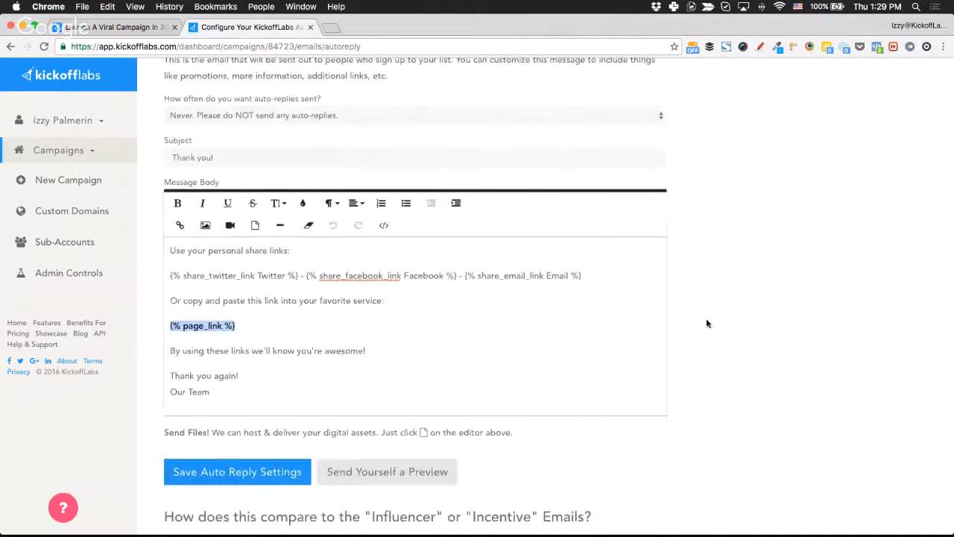
scroll(706, 318, down, 5)
scroll(706, 323, down, 10)
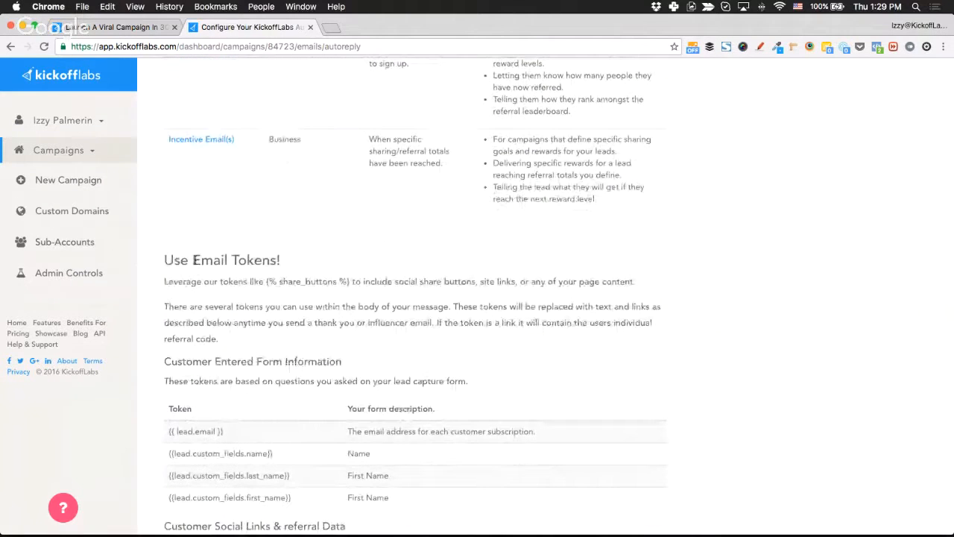
drag(192, 260, 281, 260)
scroll(158, 363, down, 8)
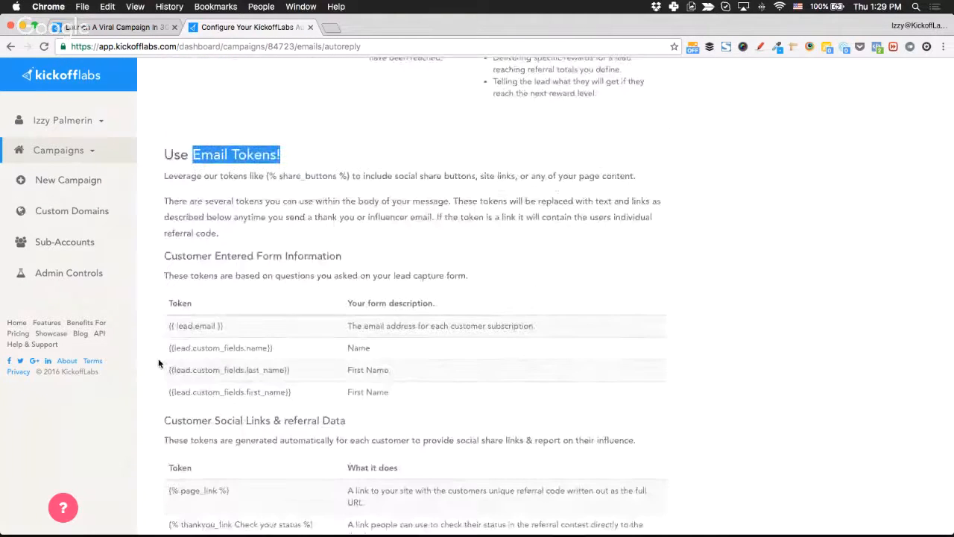
scroll(158, 364, down, 2)
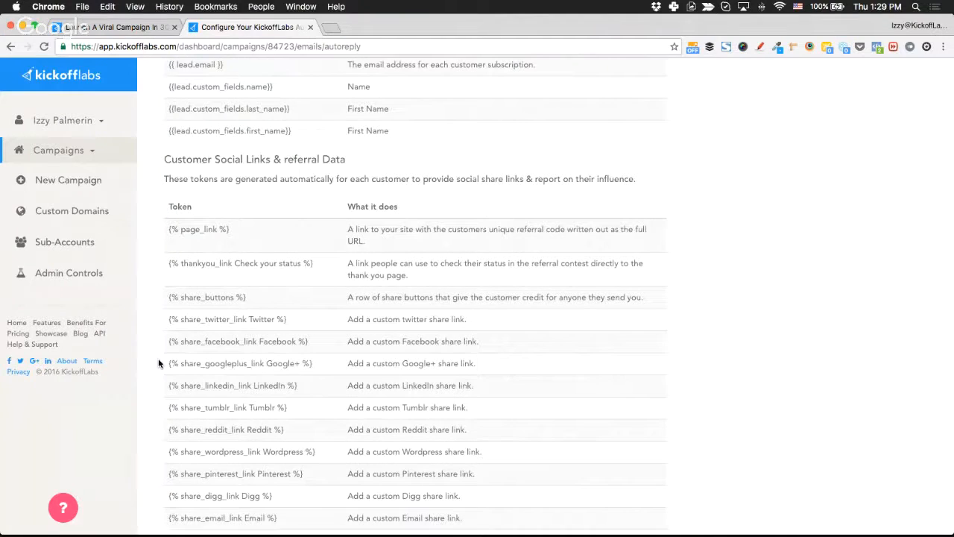
scroll(158, 363, down, 2)
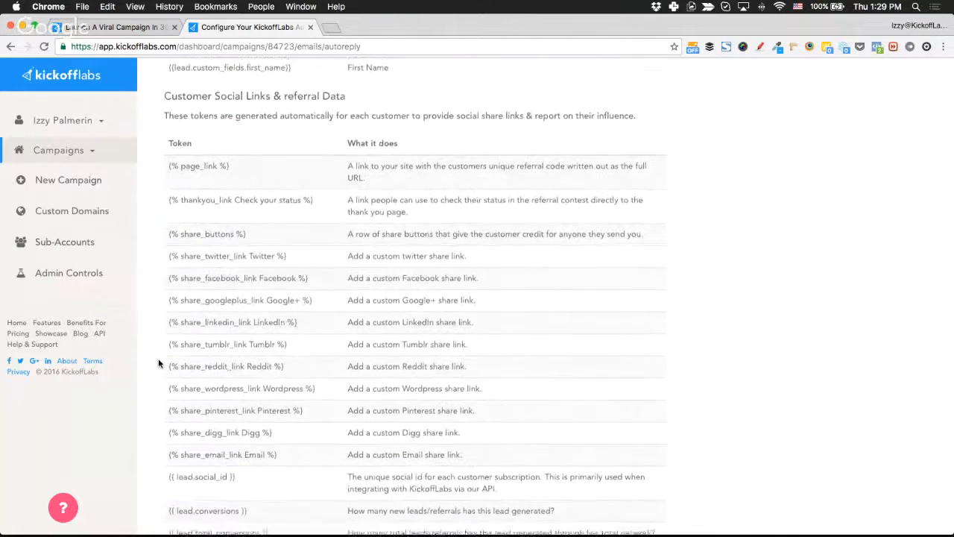
scroll(158, 358, up, 1)
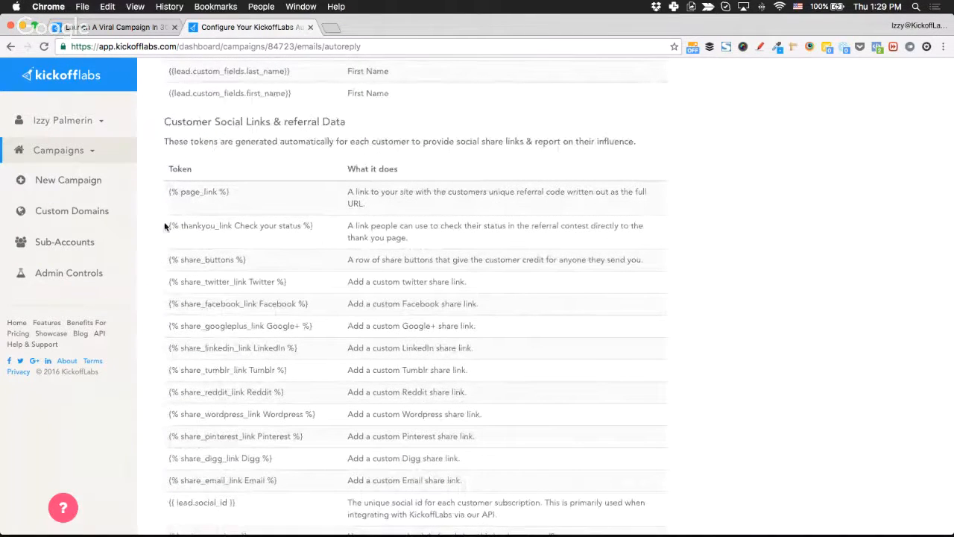
drag(165, 224, 320, 226)
key(super+c)
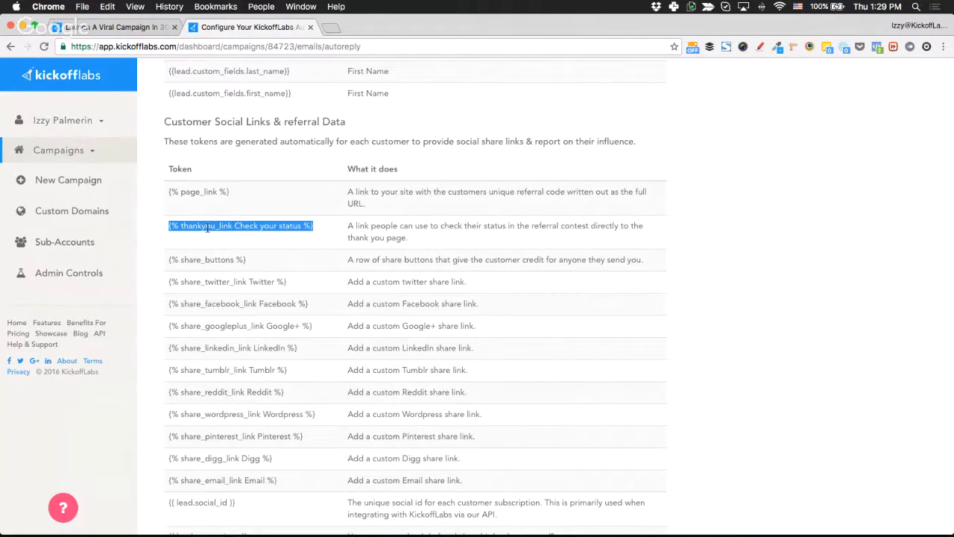
scroll(228, 224, up, 6)
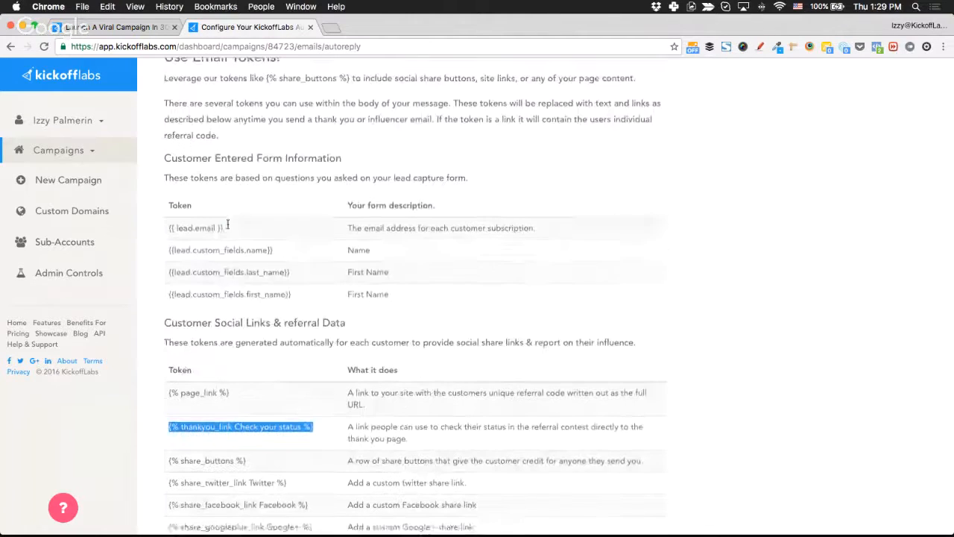
scroll(227, 226, up, 7)
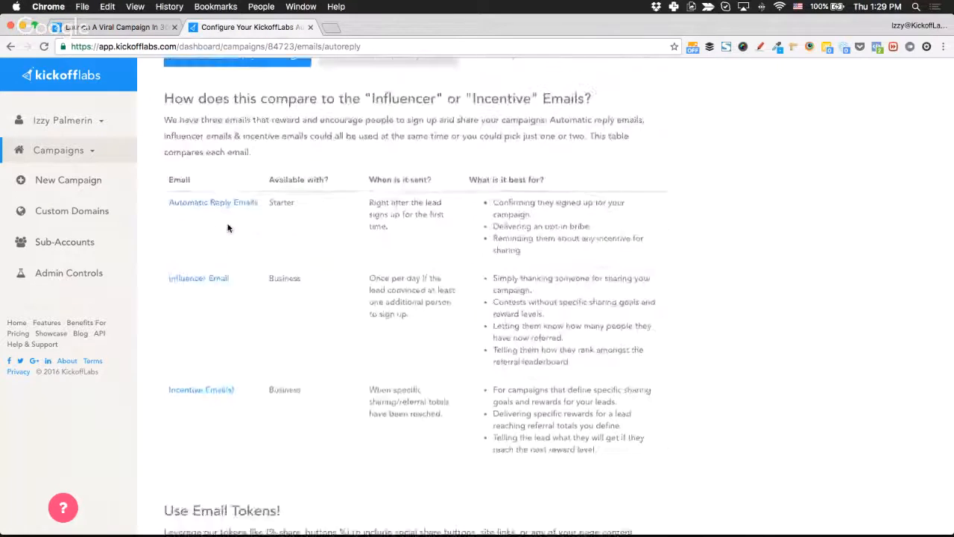
scroll(227, 224, down, 1)
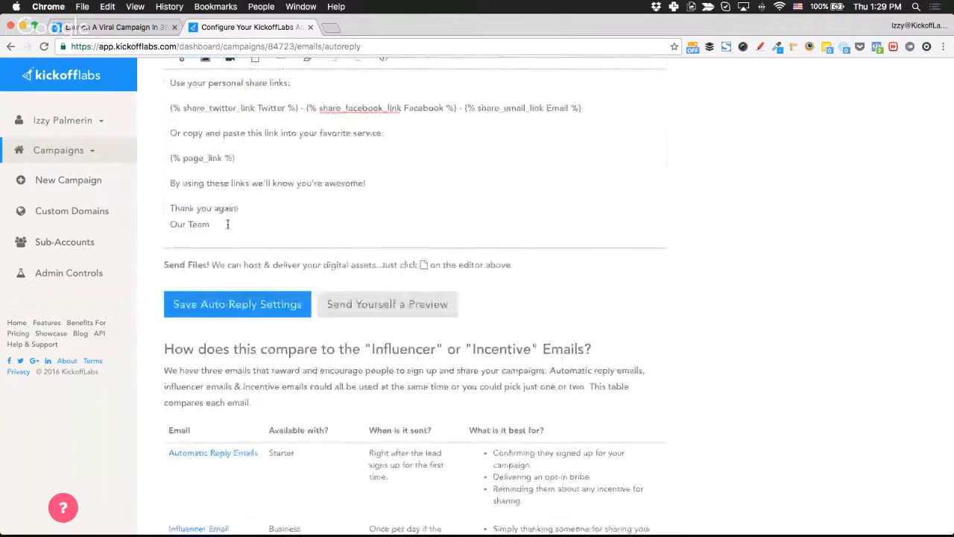
Add a 'PS Be sure to' line whose thankyou_link token reads 'click here to check your status anytime'.
text(PS)
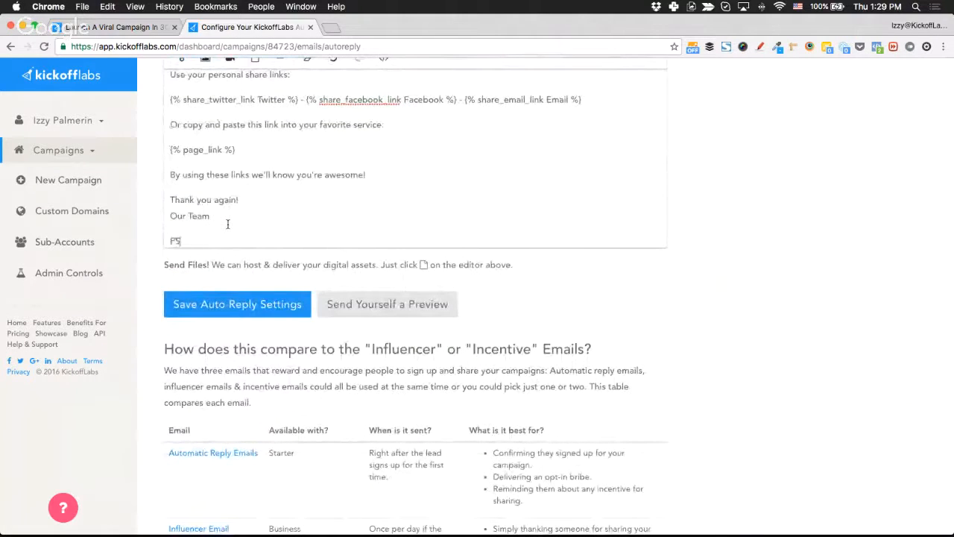
text( Be sure to)
key(super+v)
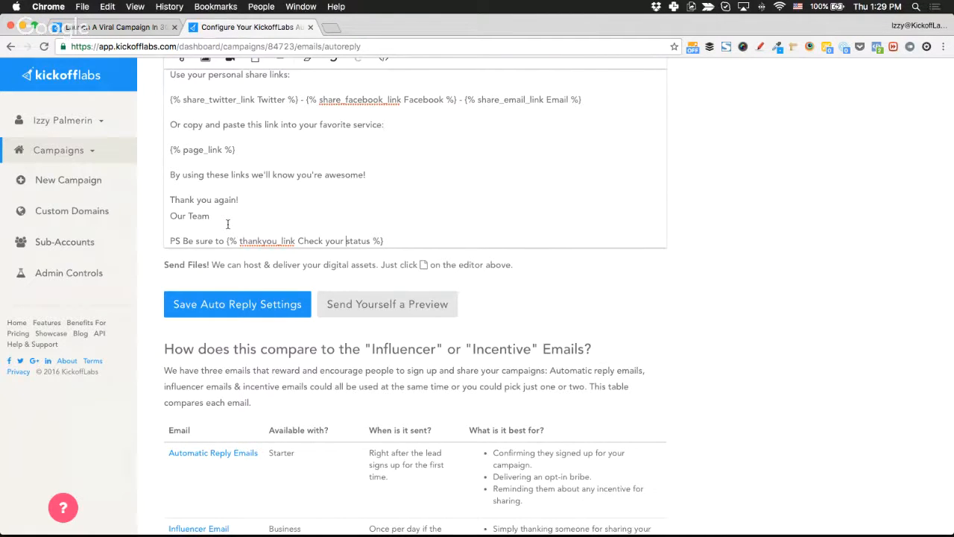
key(alt+Left)
key(alt+Left)
key(alt+shift+Right)
key(alt+shift+Right)
key(alt+shift+Right)
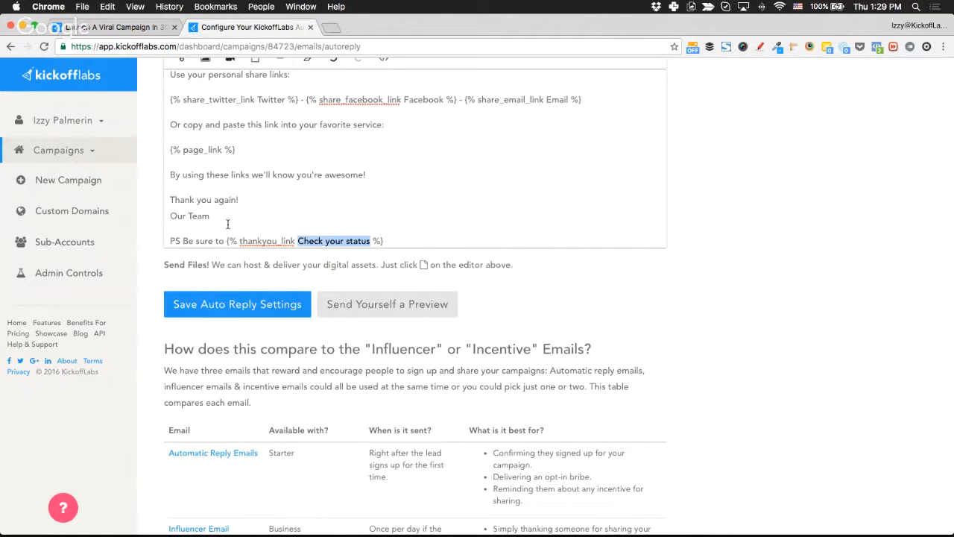
text(click here to c)
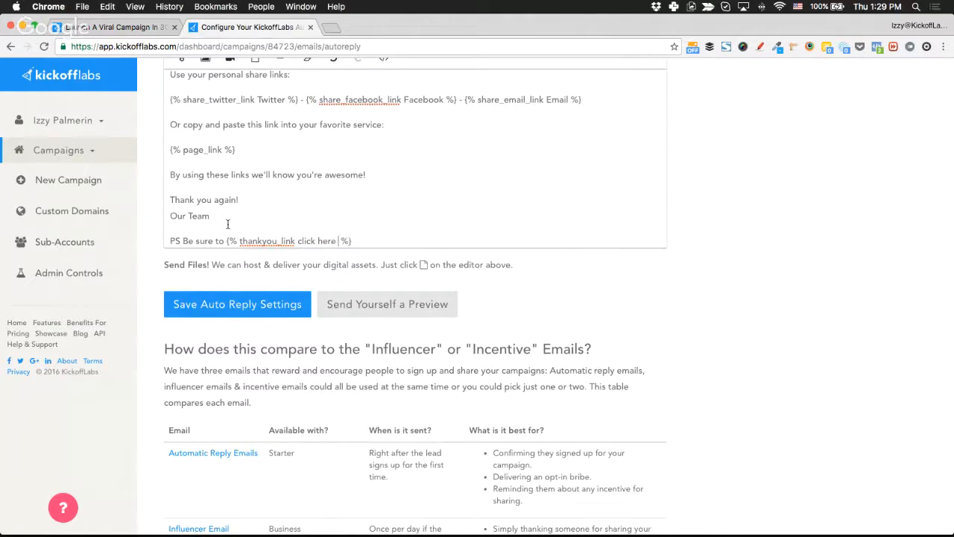
text(heck yourt start)
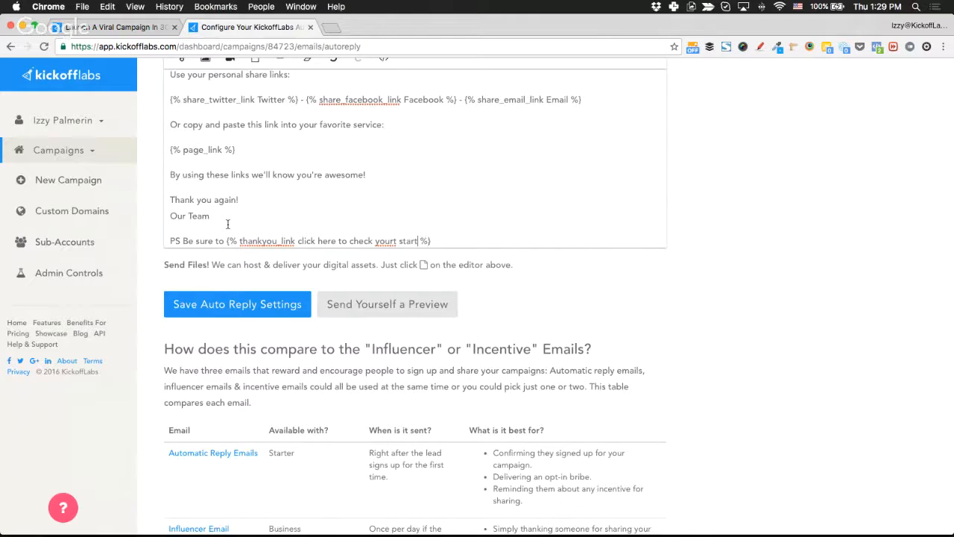
key(BackSpace)
key(BackSpace)
key(BackSpace)
key(BackSpace)
text(statu)
text(s anytime)
text(!)
key(BackSpace)
text(?)
key(BackSpace)
key(alt+shift+Left)
key(alt+shift+Left)
key(alt+shift+Left)
key(alt+shift+Left)
key(alt+shift+Left)
key(alt+shift+Left)
key(alt+shift+Left)
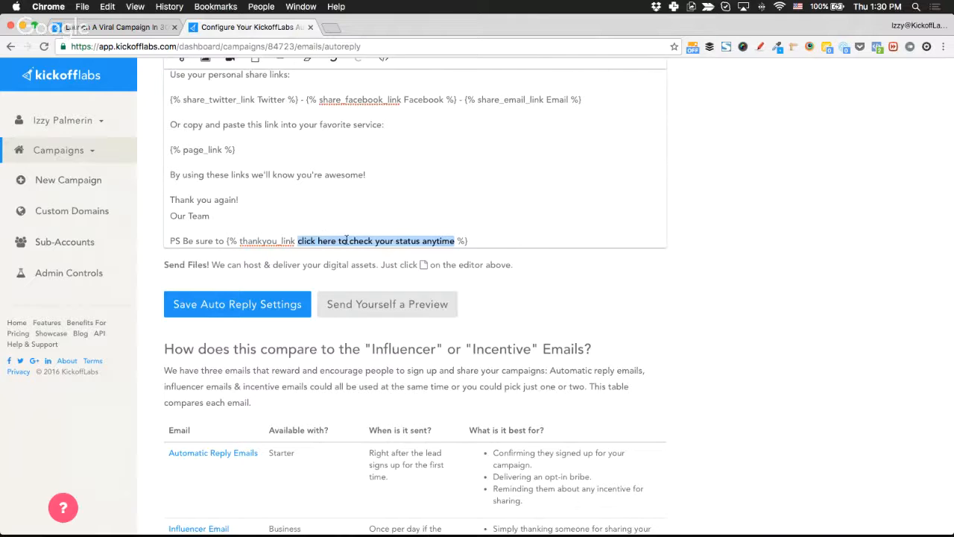
Scroll through the edited auto-reply message to review the new PS line.
scroll(526, 317, down, 2)
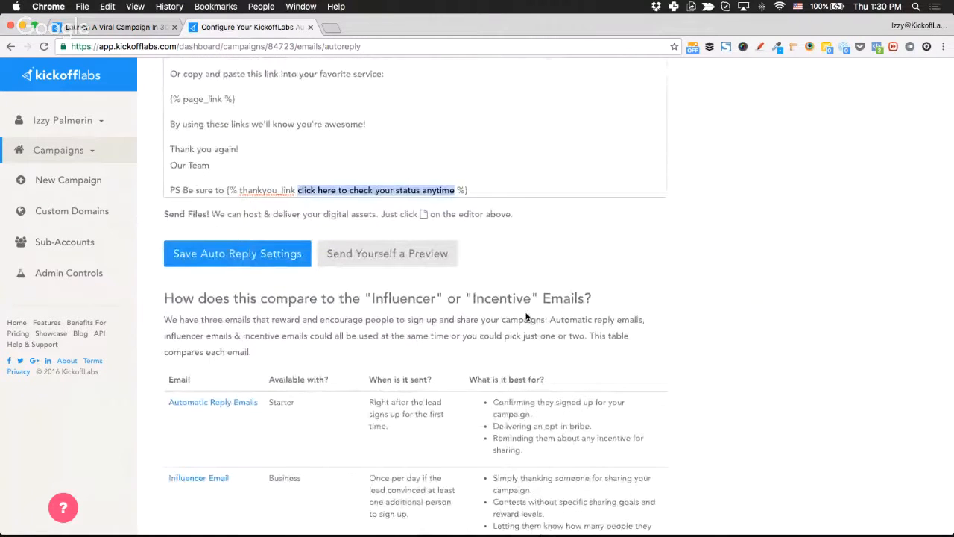
scroll(731, 404, down, 5)
scroll(731, 405, down, 15)
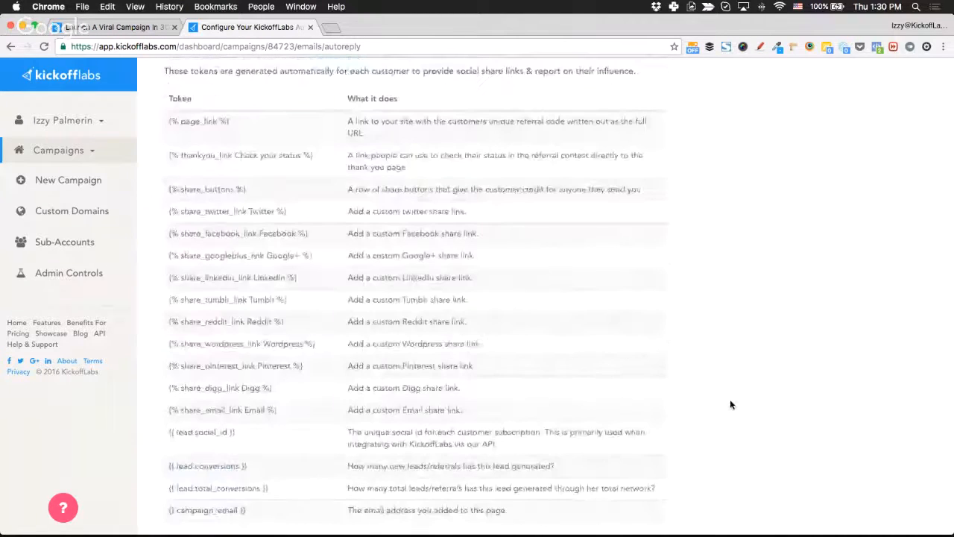
scroll(731, 404, down, 10)
scroll(731, 404, up, 3)
scroll(410, 286, up, 7)
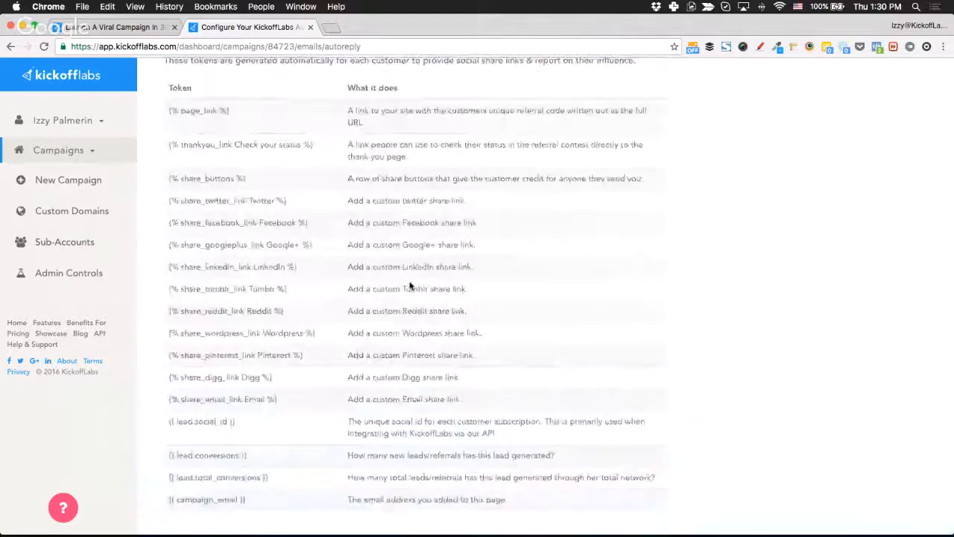
scroll(410, 286, up, 12)
scroll(410, 285, up, 1)
scroll(410, 286, down, 2)
scroll(395, 369, down, 1)
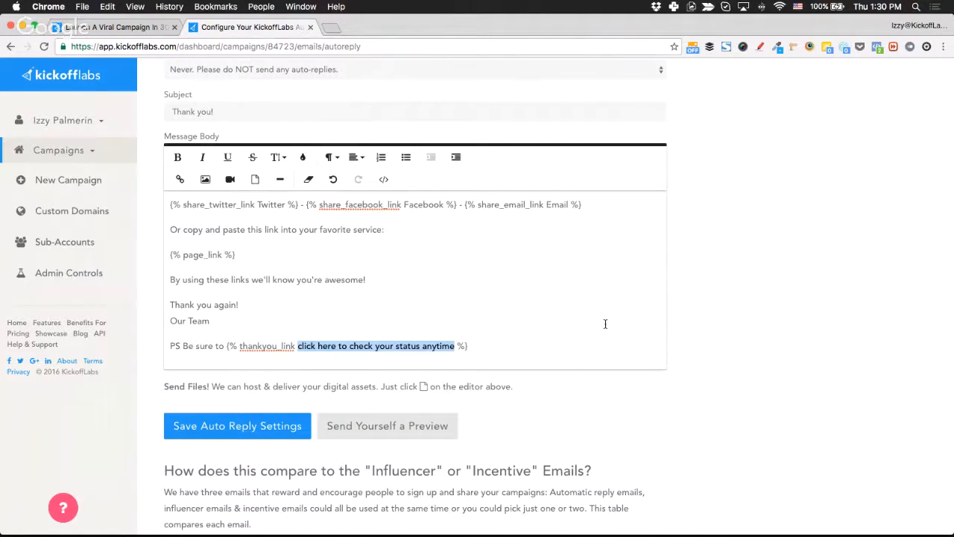
Deselect the PS text and bring up the campaign's Emails options list.
click(688, 318)
scroll(687, 319, up, 5)
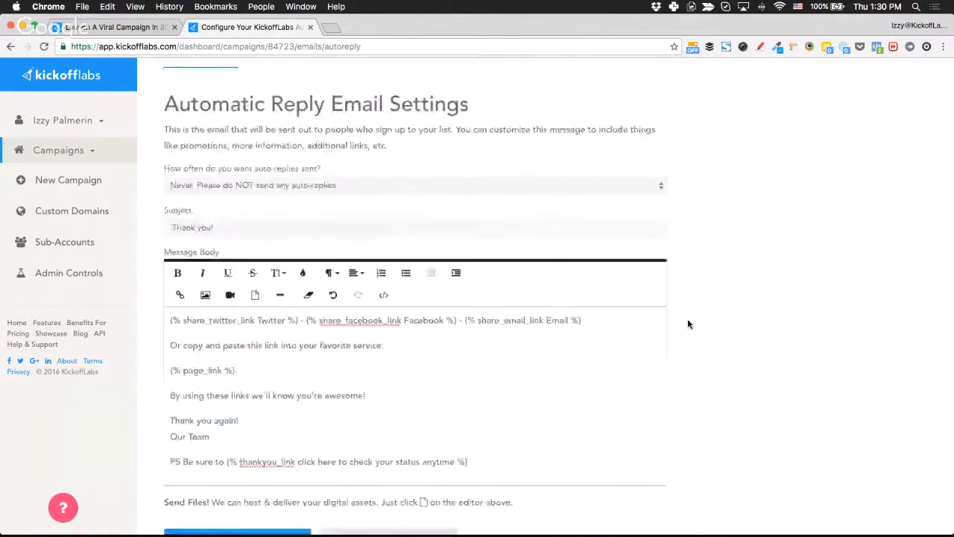
click(456, 129)
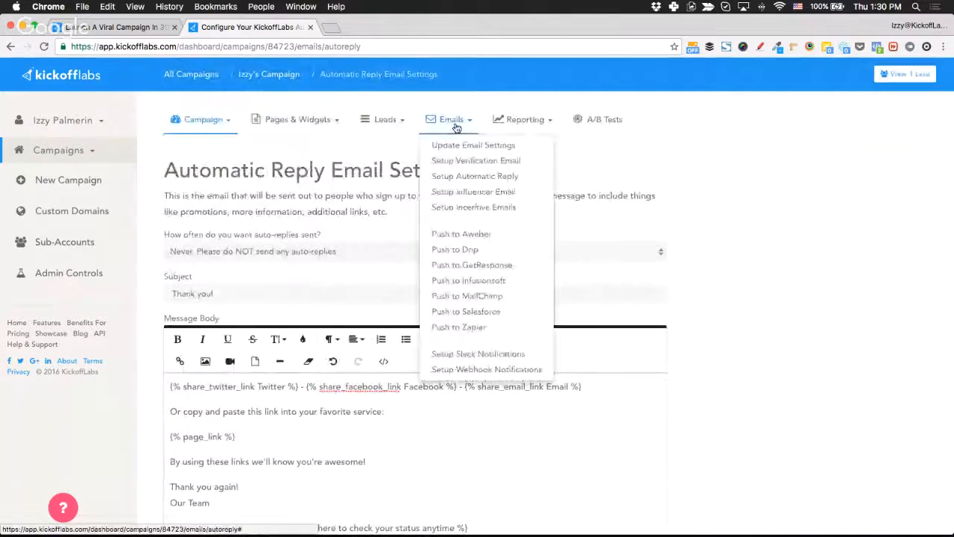
Review the Influencer Email Settings page, subject 'You've Got Influence', then reopen the Emails list.
click(505, 196)
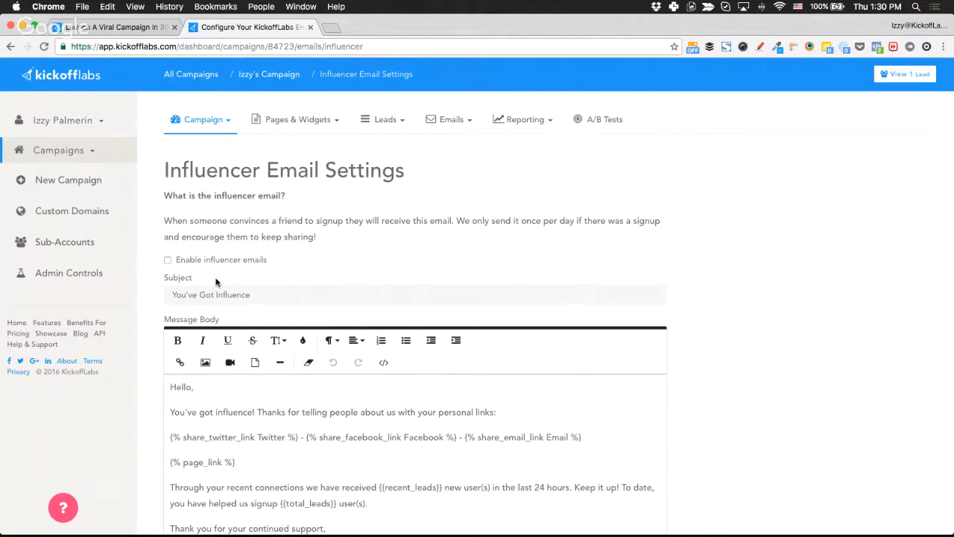
scroll(216, 282, down, 1)
scroll(216, 282, down, 1)
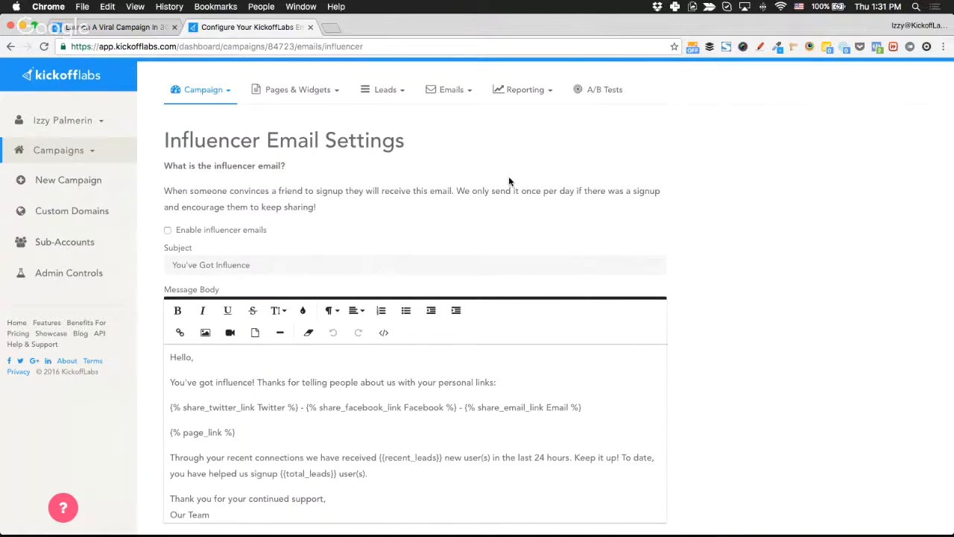
scroll(510, 181, down, 4)
scroll(510, 181, down, 10)
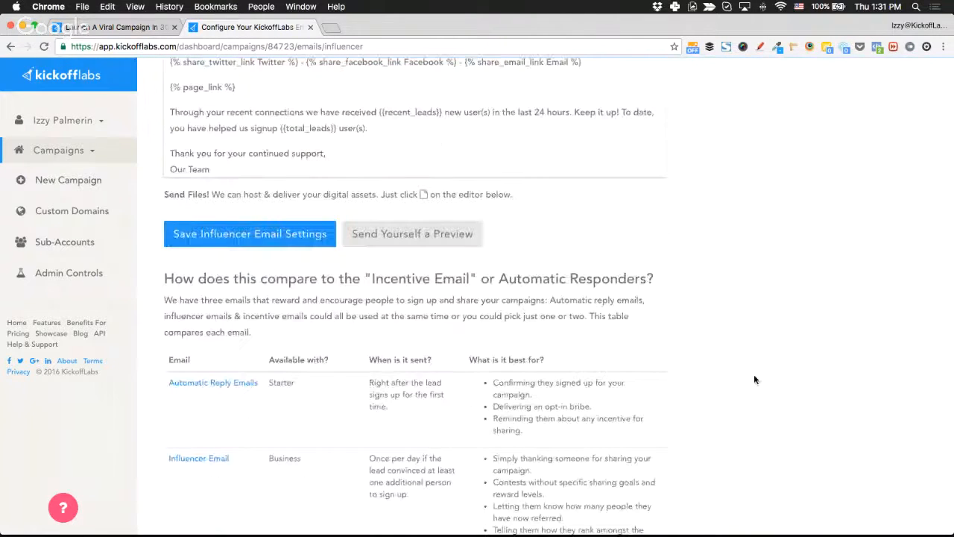
scroll(754, 379, down, 10)
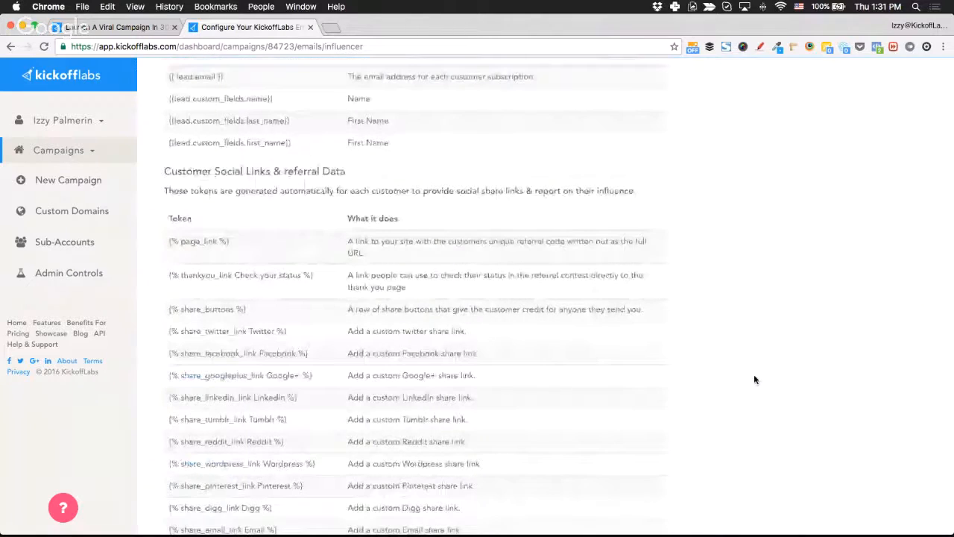
scroll(754, 380, up, 20)
click(451, 121)
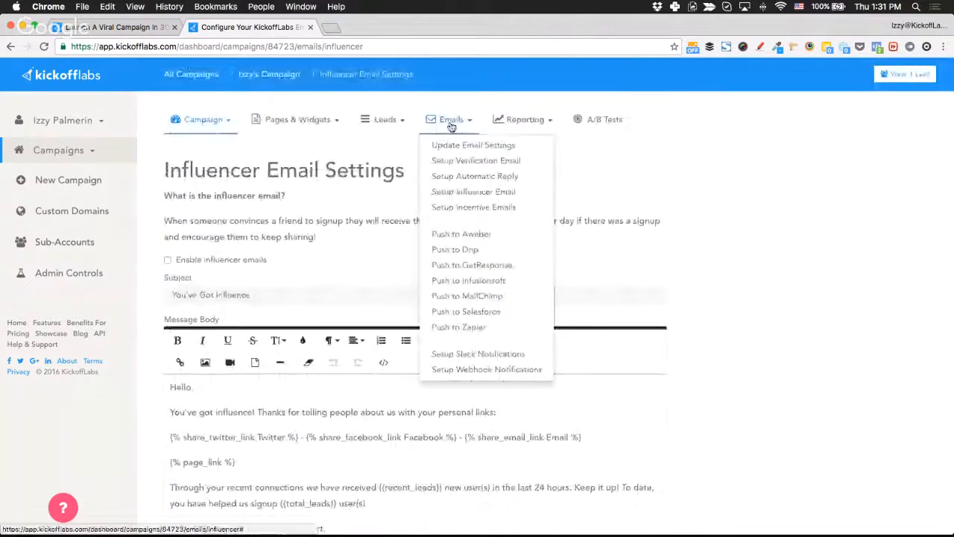
Switch to Setup Incentive Emails to see the empty Automated Incentive Emails page.
click(518, 208)
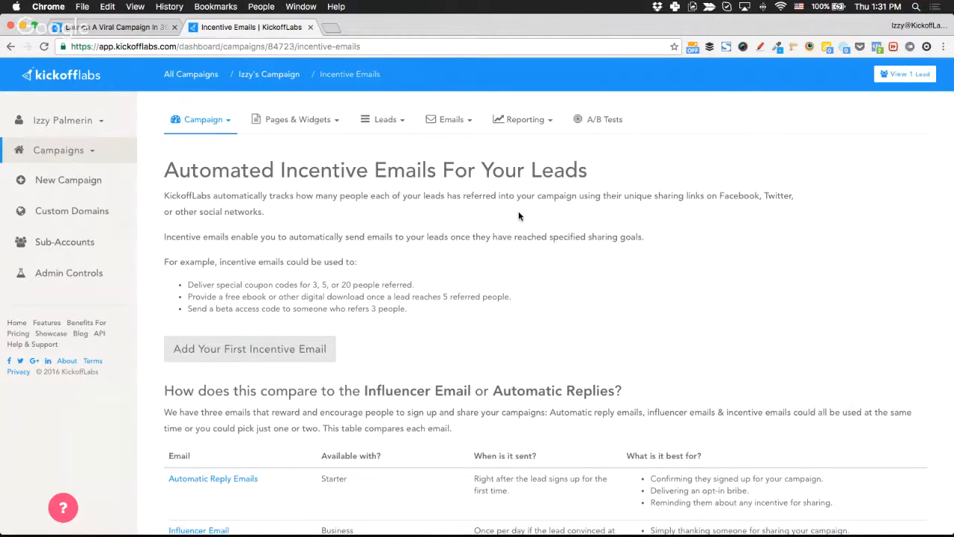
Create the first incentive email draft and start editing its required referral count.
click(282, 361)
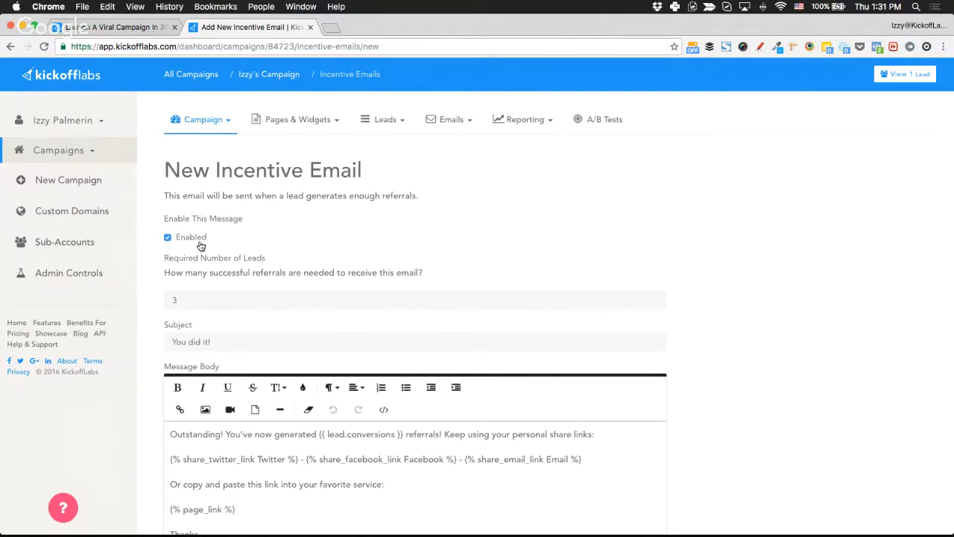
double_click(206, 301)
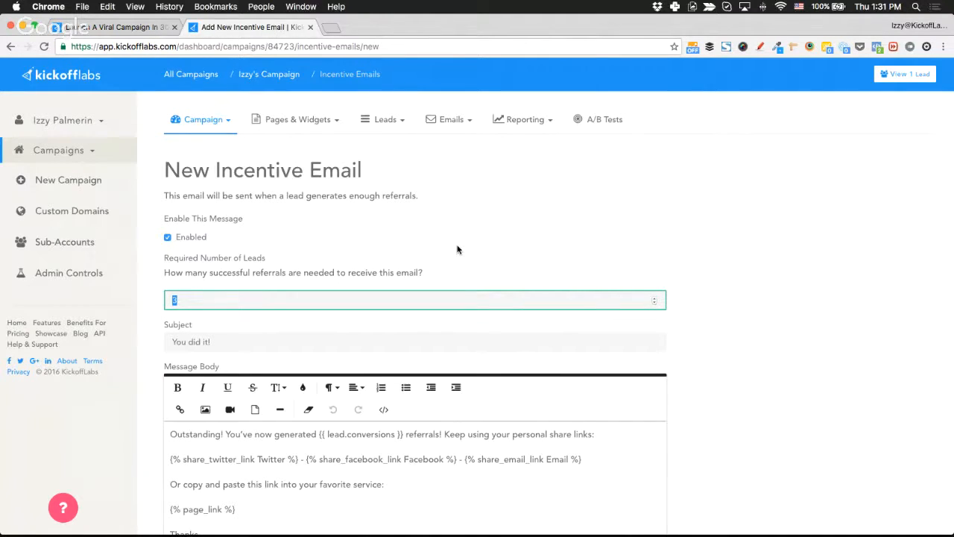
text(300)
key(BackSpace)
key(BackSpace)
key(BackSpace)
text(1)
click(656, 302)
click(656, 300)
click(686, 307)
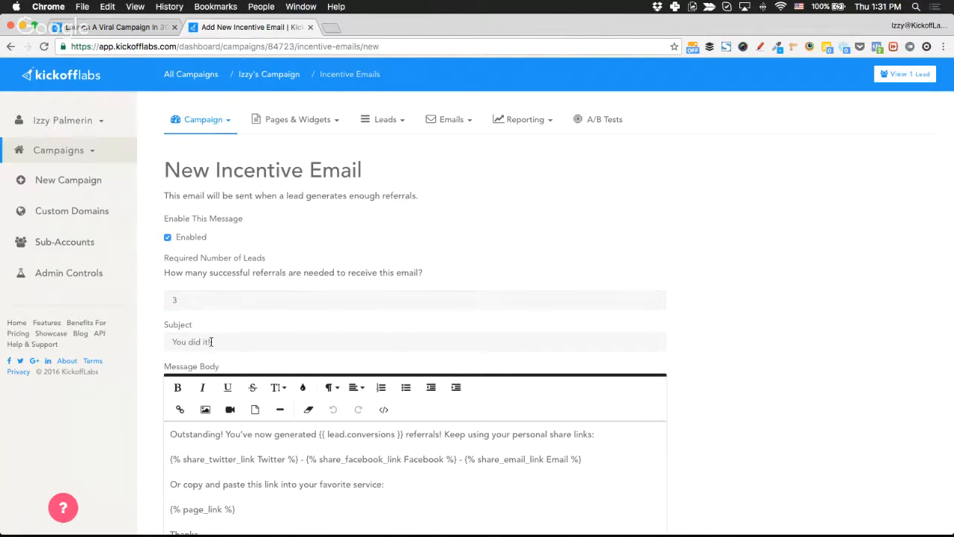
Turn on notification when someone receives it and set required referrals to 30.
scroll(216, 342, down, 4)
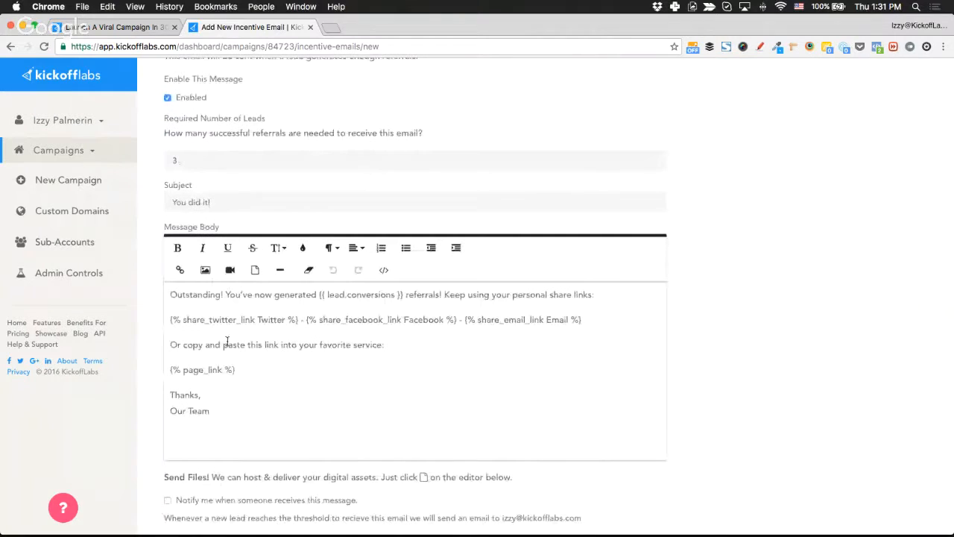
scroll(350, 357, down, 3)
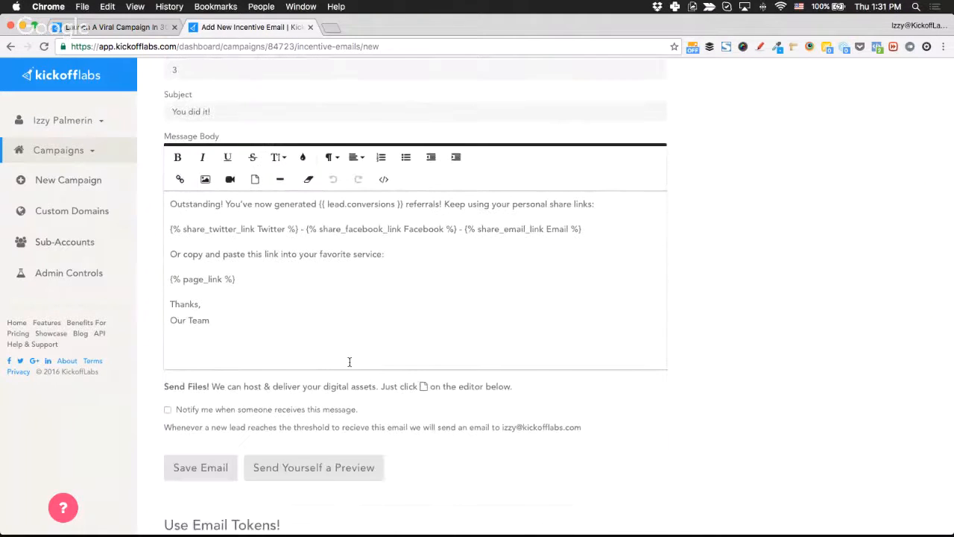
scroll(261, 380, down, 1)
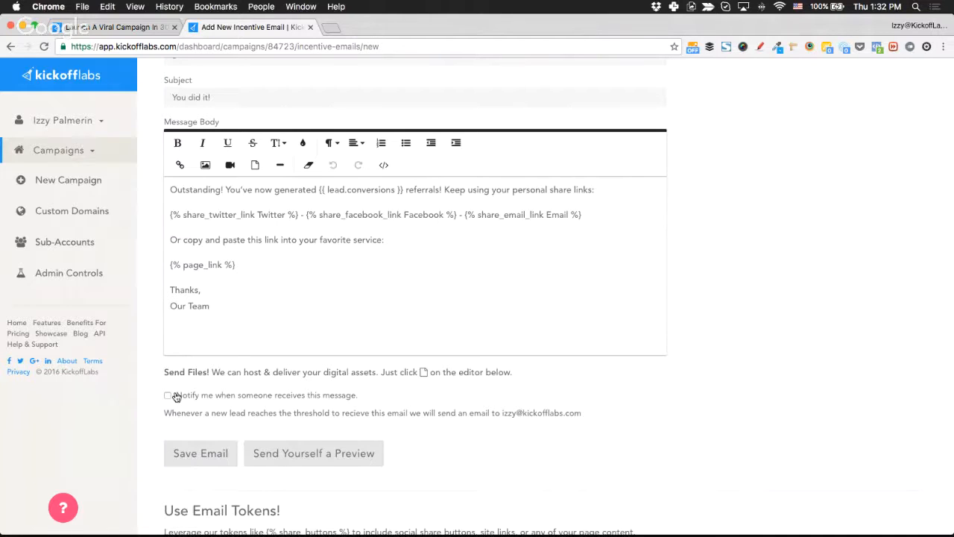
click(185, 396)
scroll(268, 343, up, 3)
click(190, 131)
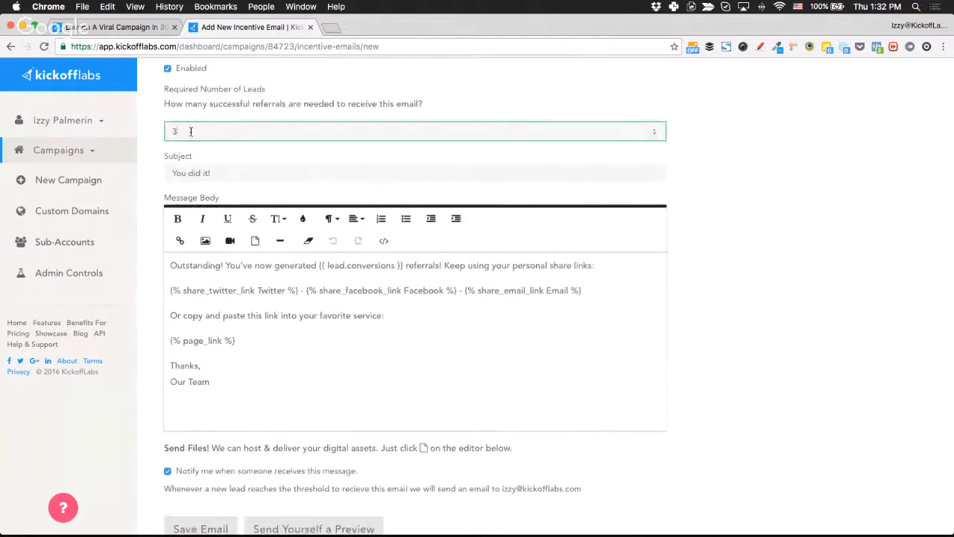
text(0)
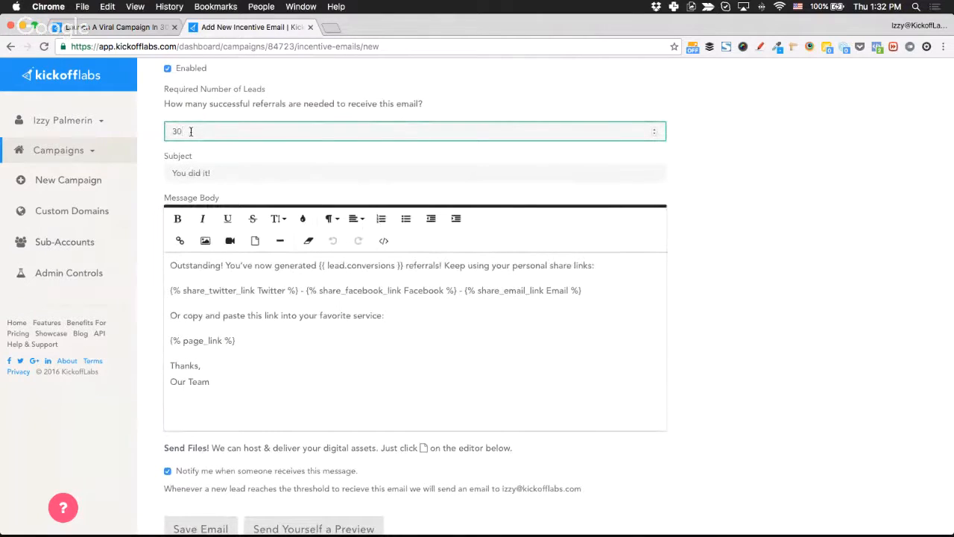
click(151, 263)
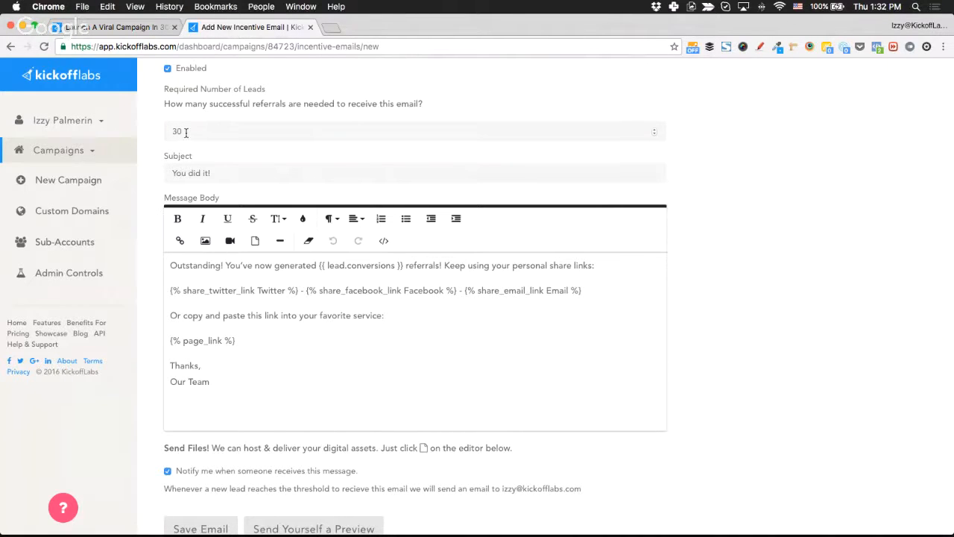
scroll(212, 130, up, 2)
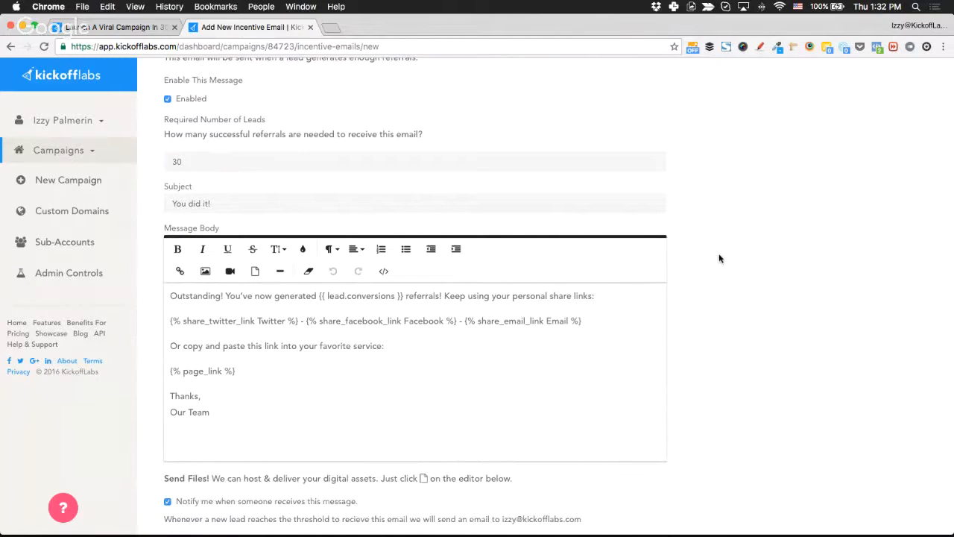
scroll(746, 281, up, 4)
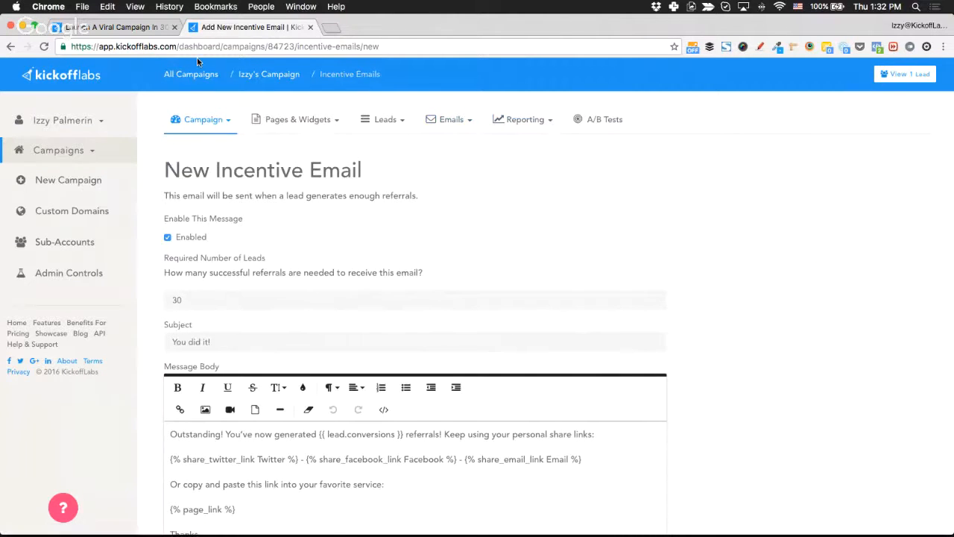
Return to All Campaigns, glance at the Getting Started Live Training page, then come back.
click(183, 75)
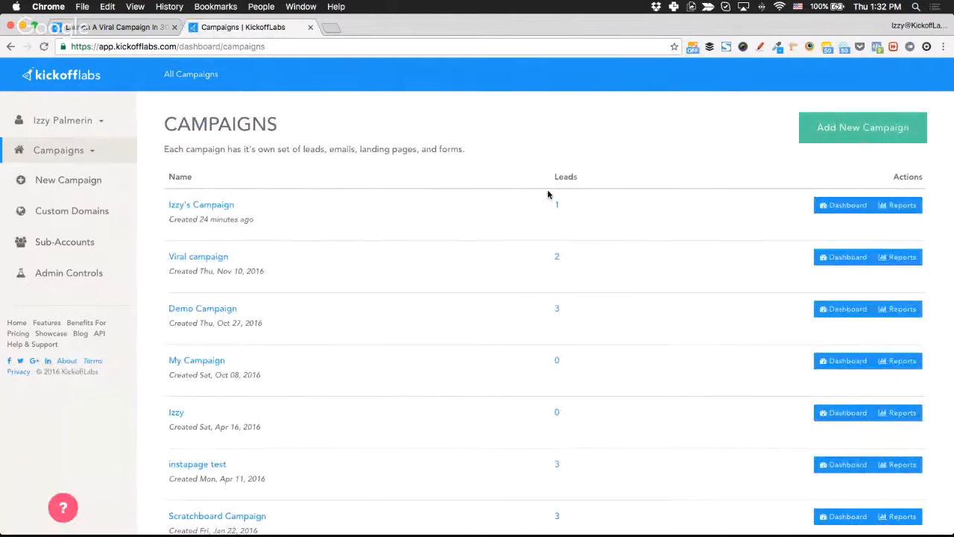
click(111, 28)
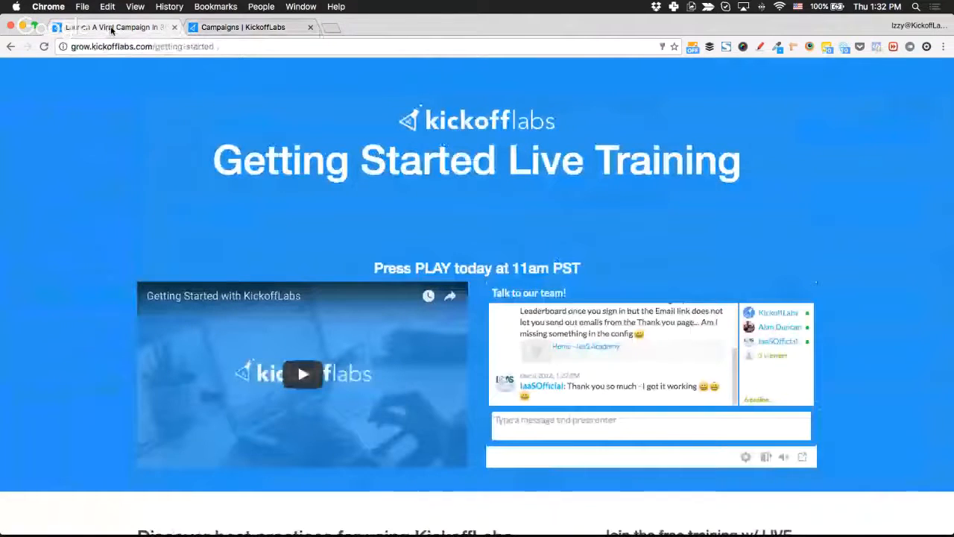
scroll(665, 349, down, 2)
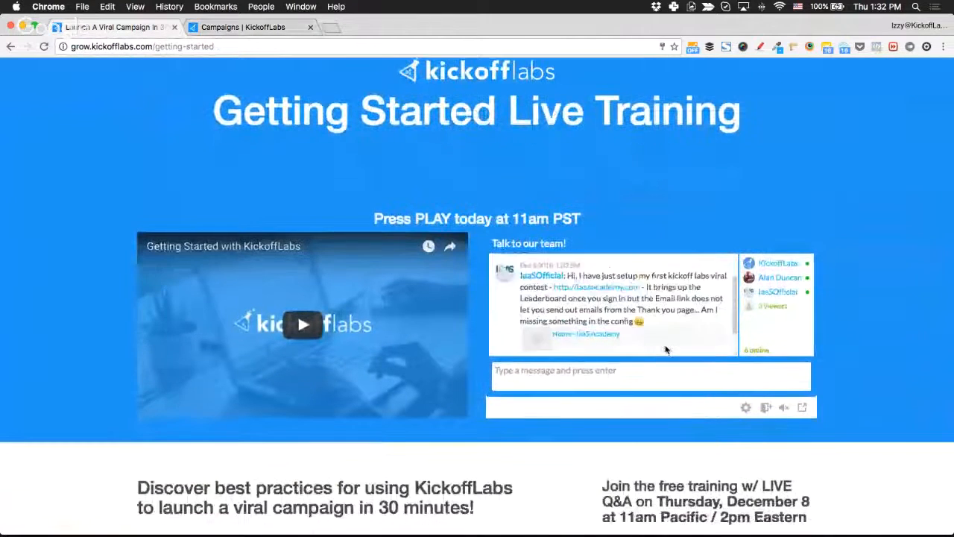
scroll(666, 350, up, 1)
scroll(665, 350, down, 3)
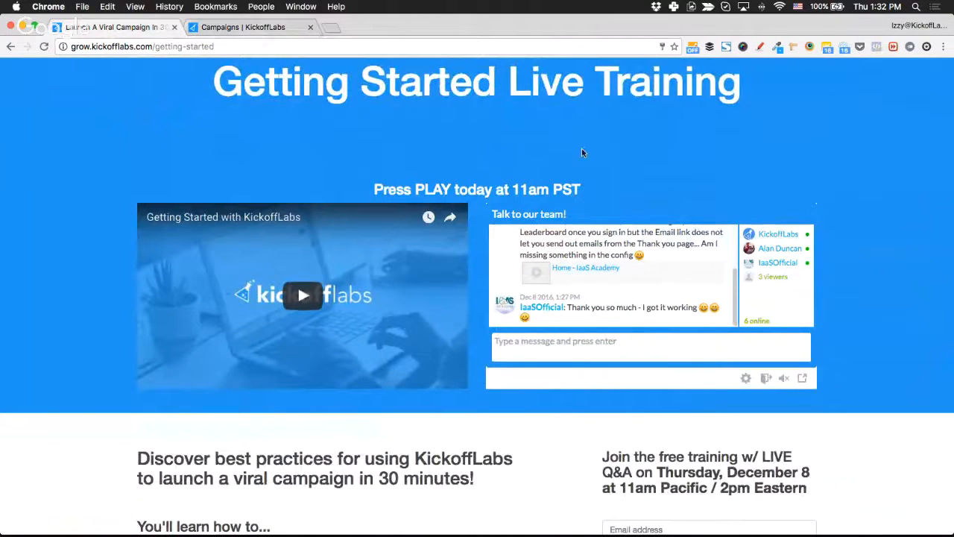
click(254, 26)
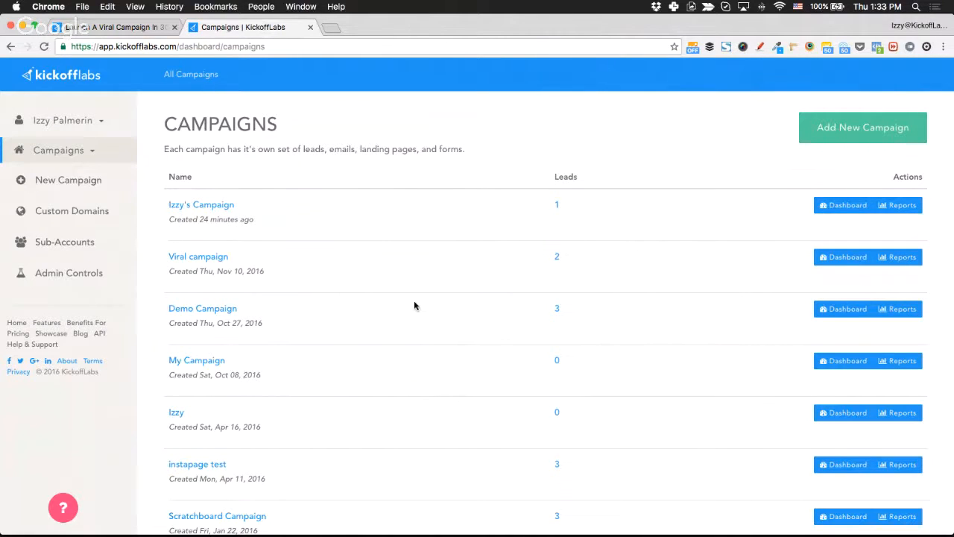
Open the 37 leads of KickoffLabs Themes and move to the second page of leads.
scroll(459, 289, down, 5)
scroll(459, 289, down, 3)
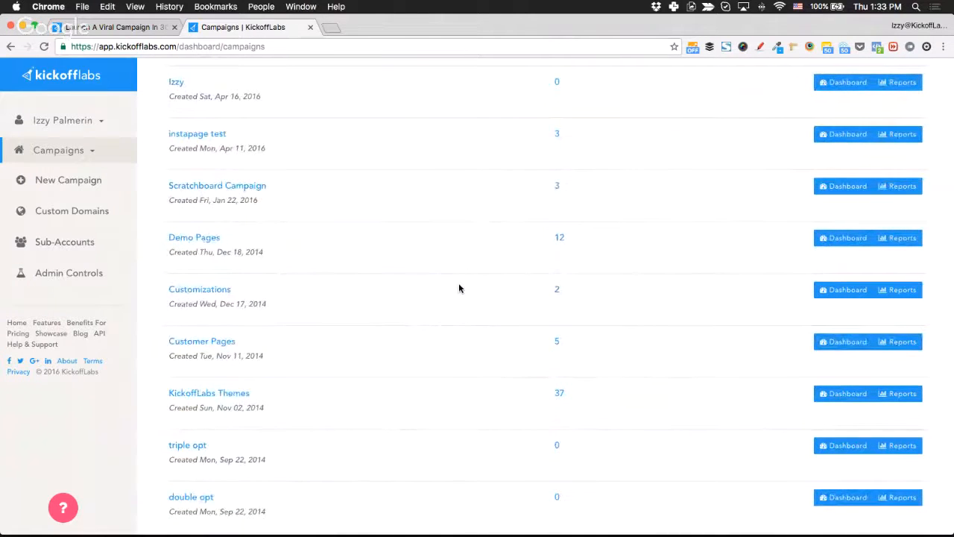
click(560, 393)
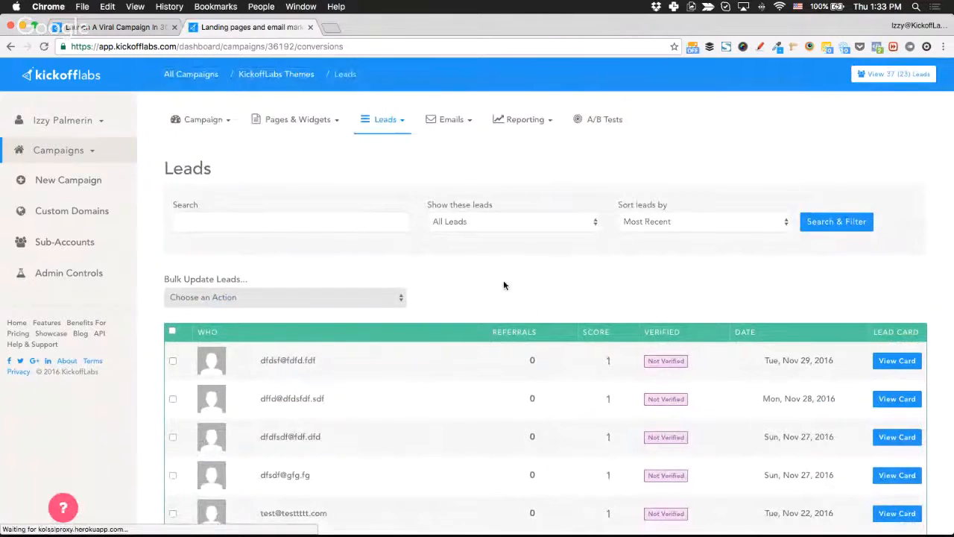
scroll(503, 285, down, 5)
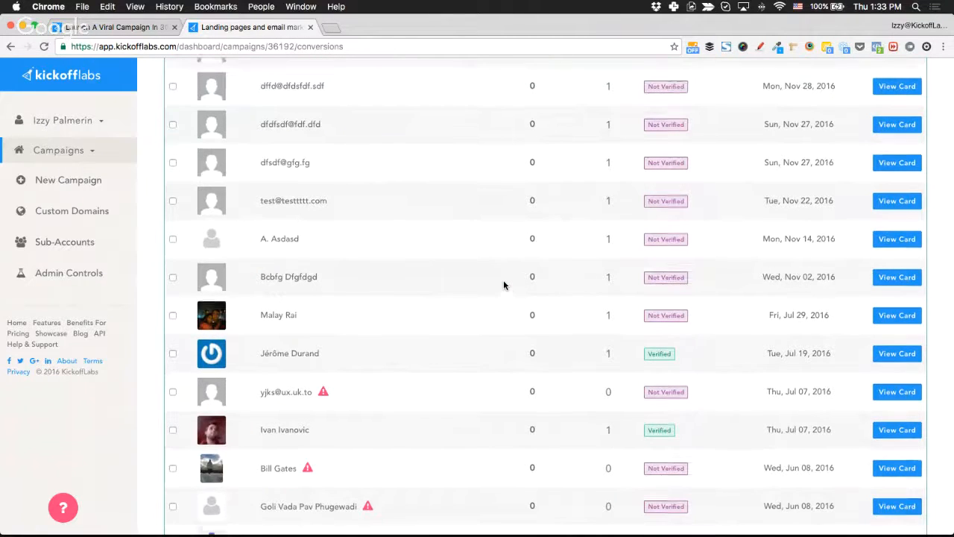
scroll(504, 283, up, 5)
scroll(536, 275, up, 1)
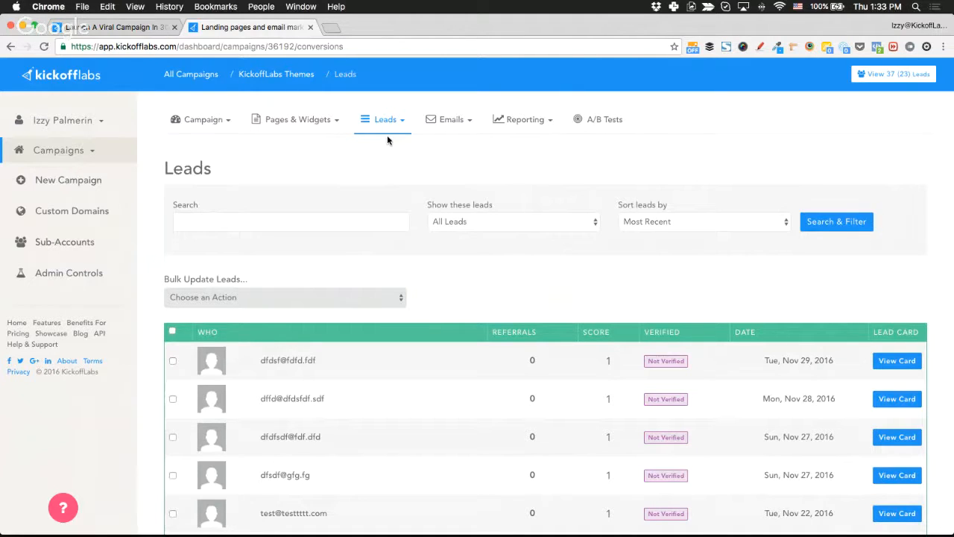
scroll(372, 383, down, 2)
scroll(372, 383, down, 10)
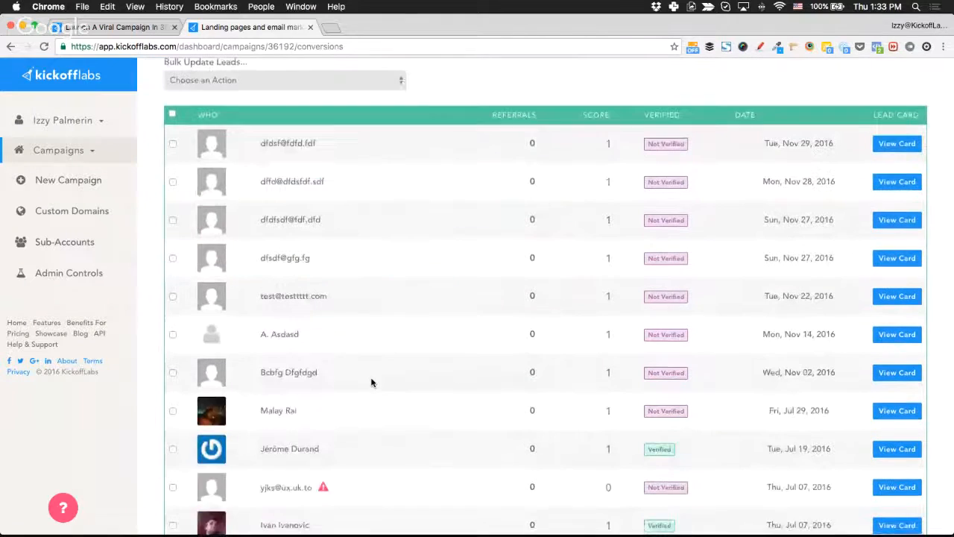
scroll(372, 382, down, 5)
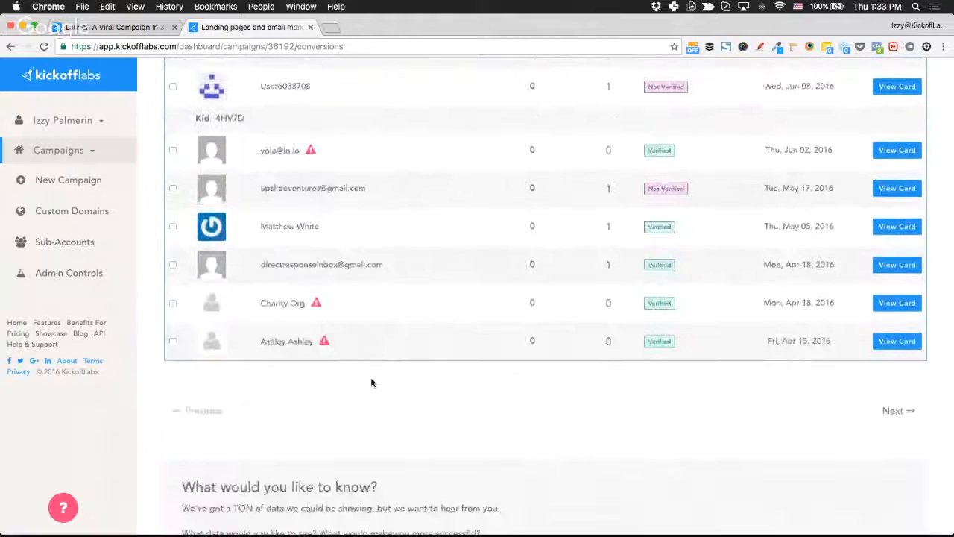
click(885, 403)
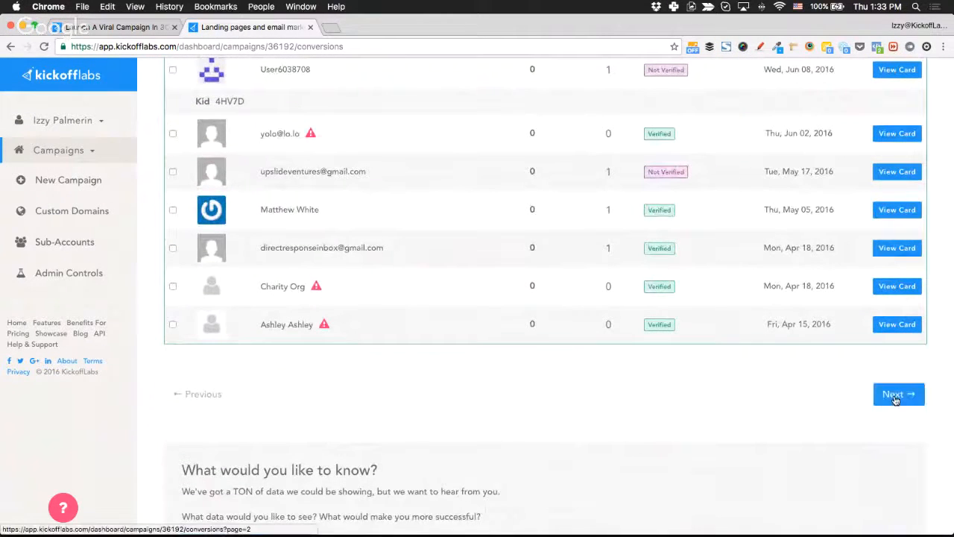
scroll(504, 315, up, 15)
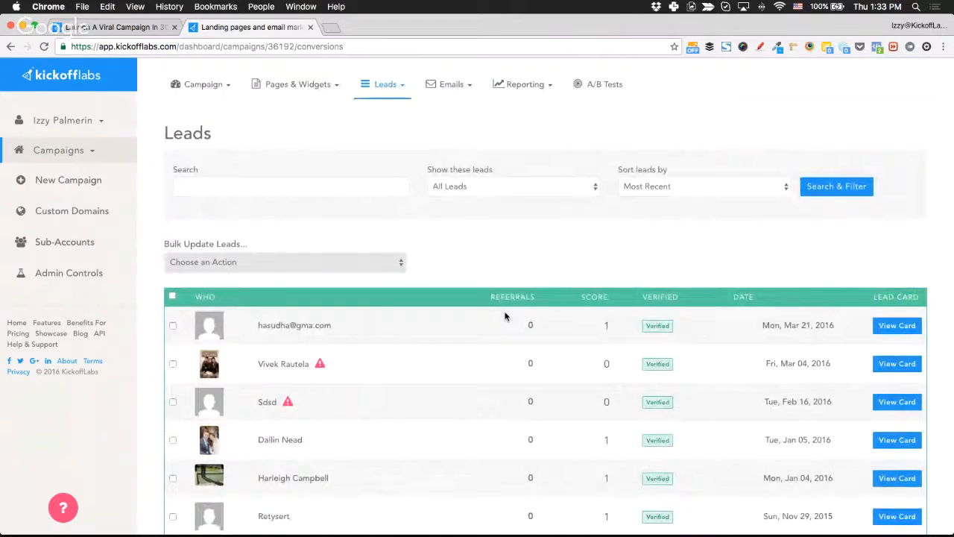
Search the leads for a particular lead's name and review the matching results.
click(274, 188)
text(izzy)
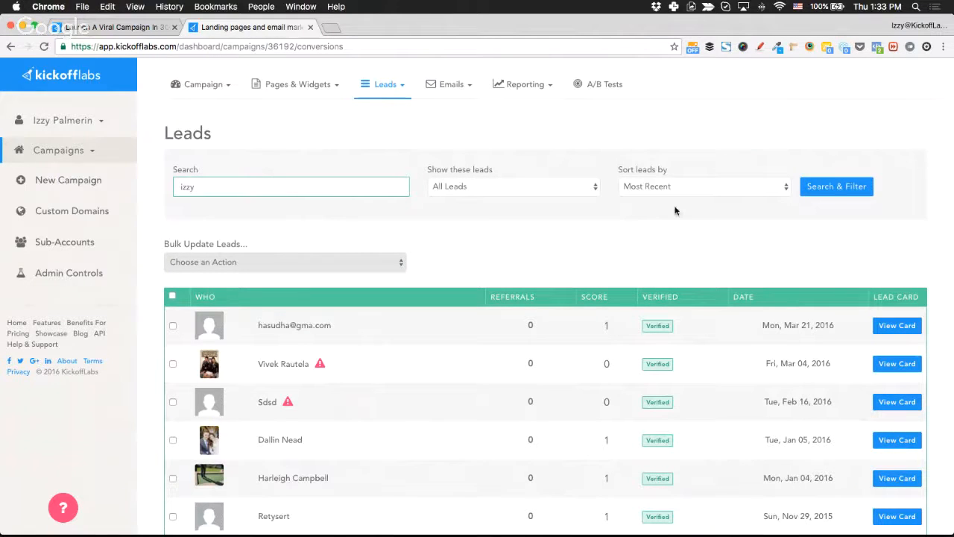
click(833, 195)
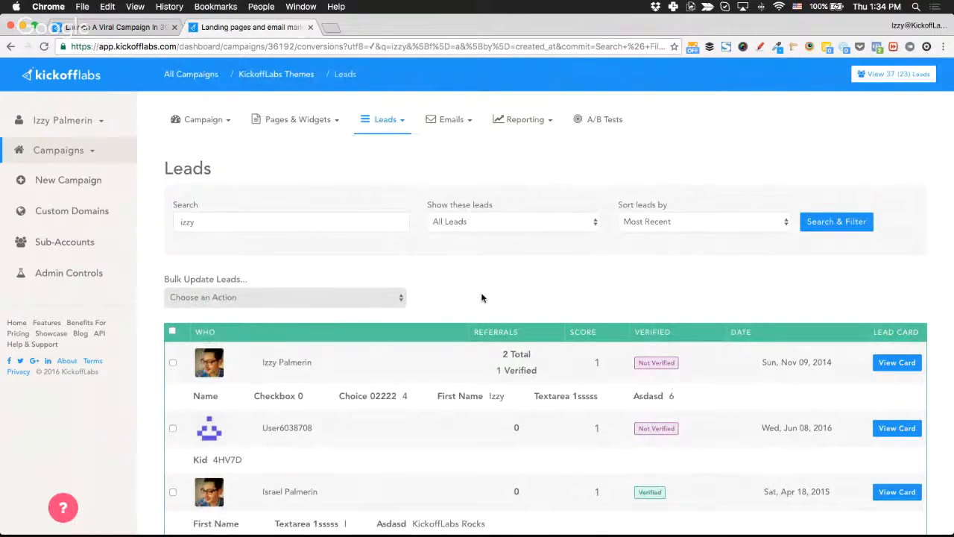
scroll(482, 298, down, 3)
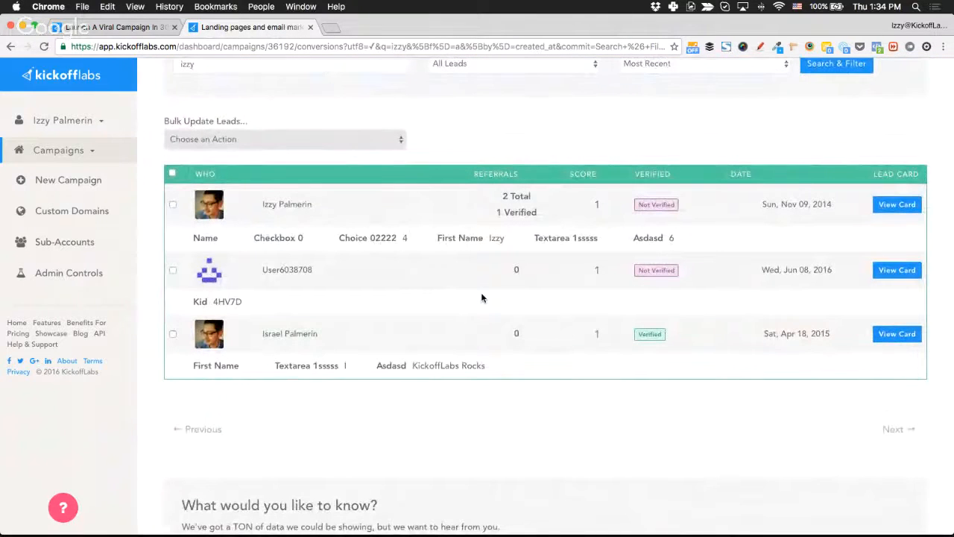
scroll(482, 299, down, 1)
scroll(481, 298, up, 2)
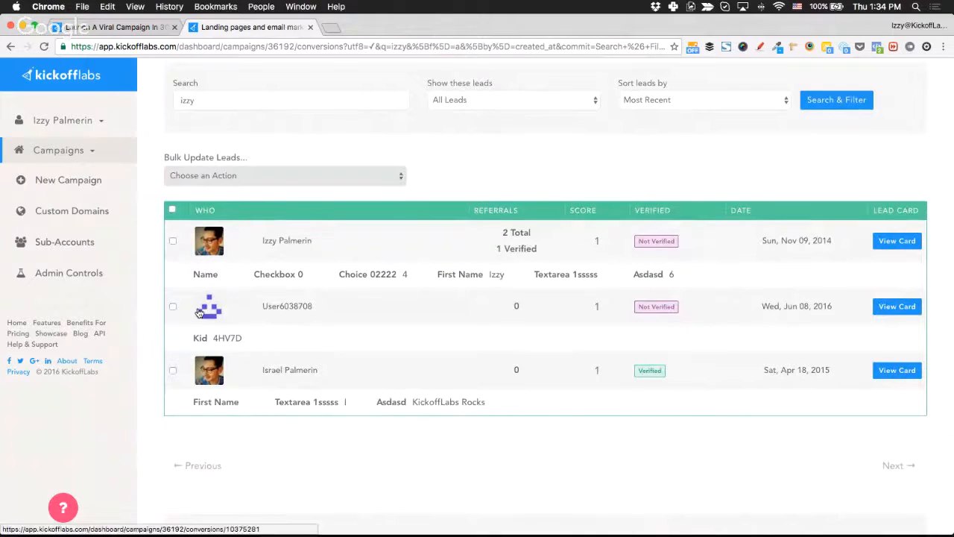
scroll(534, 327, up, 1)
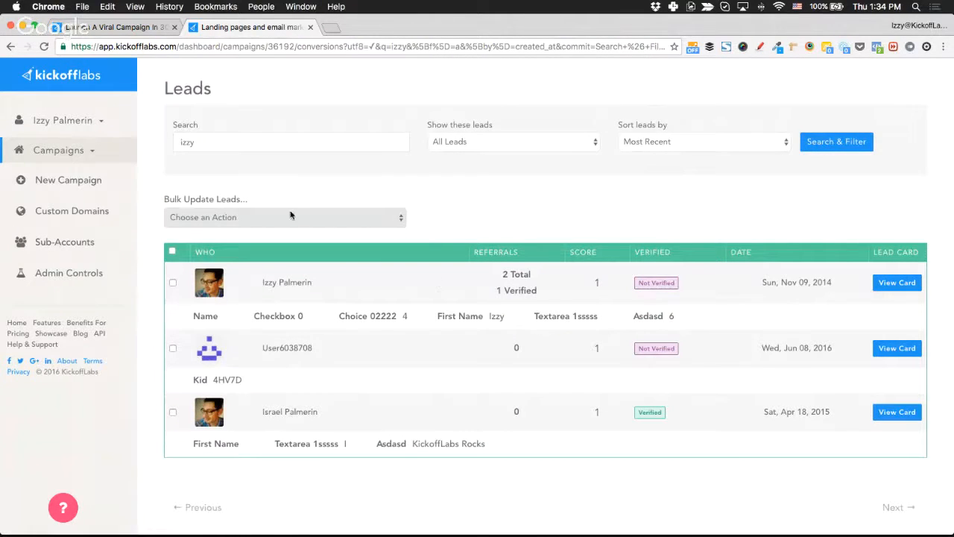
Clear the search term and rerun Search & Filter to list all leads.
double_click(273, 141)
key(BackSpace)
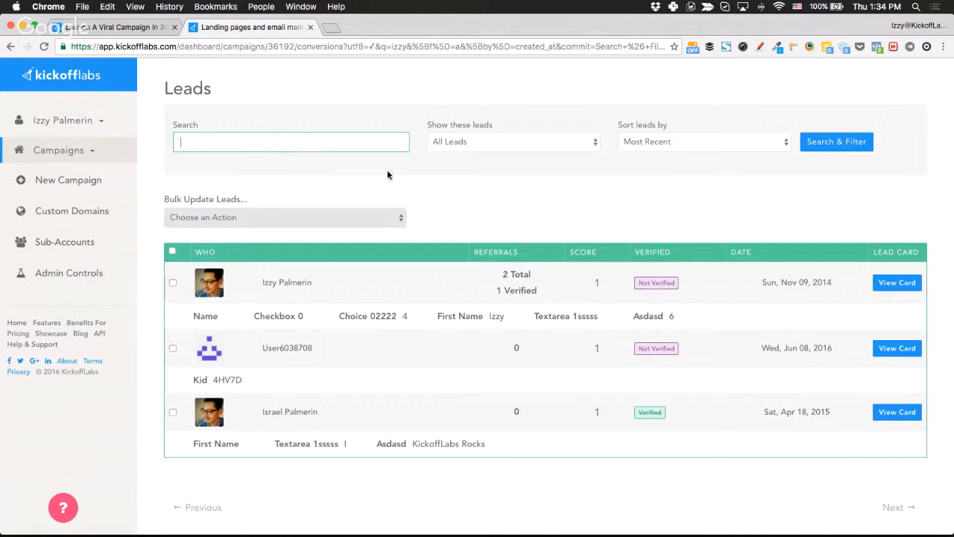
click(836, 144)
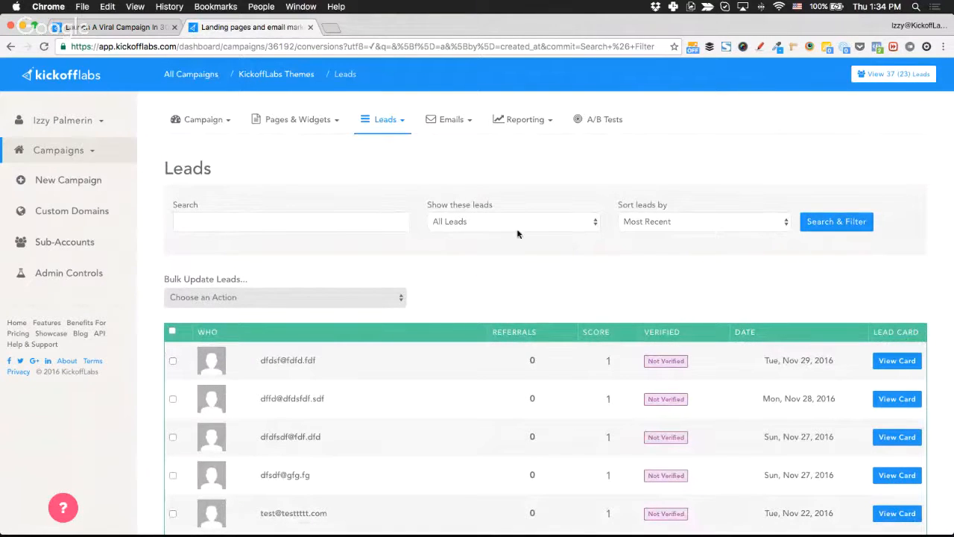
Sort the leads by Direct Referrals and check the top-referring lead.
click(631, 223)
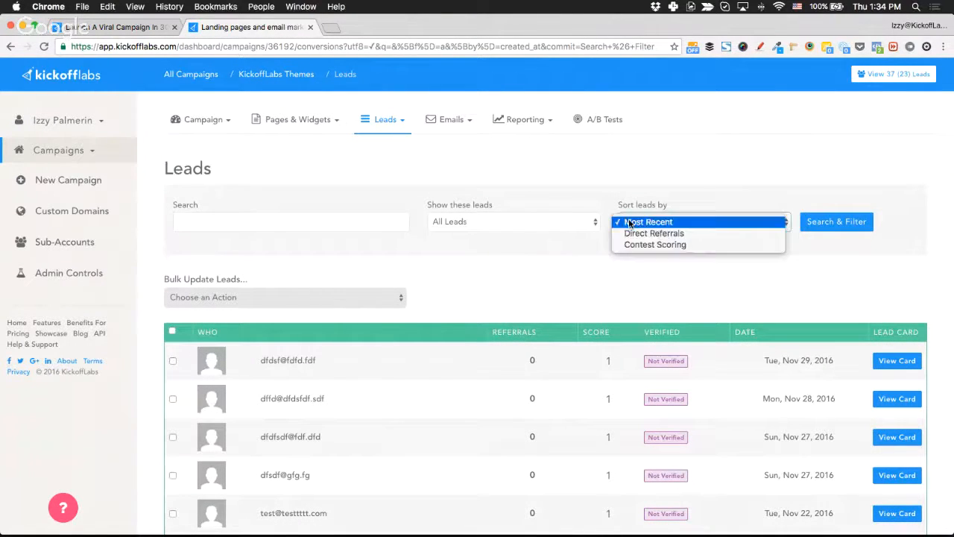
click(682, 235)
click(815, 223)
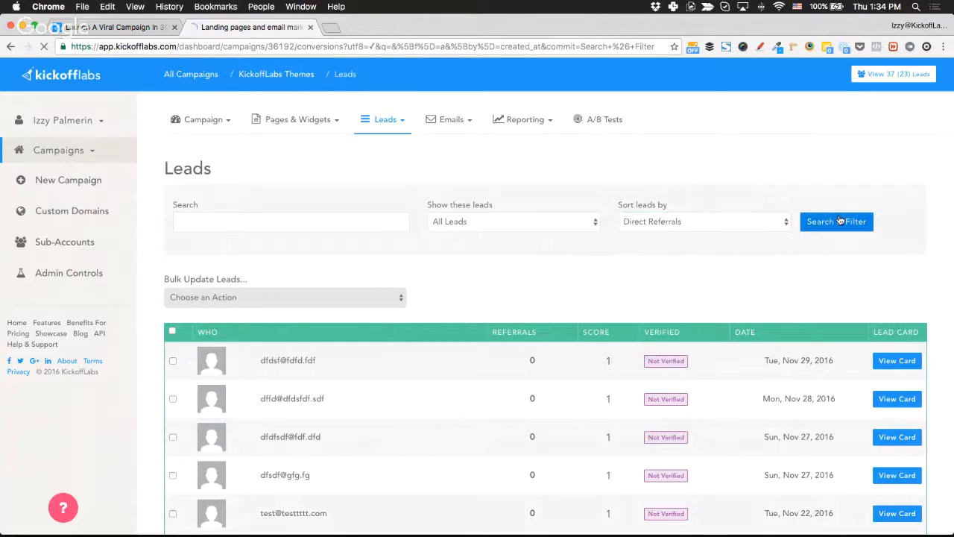
scroll(541, 285, down, 1)
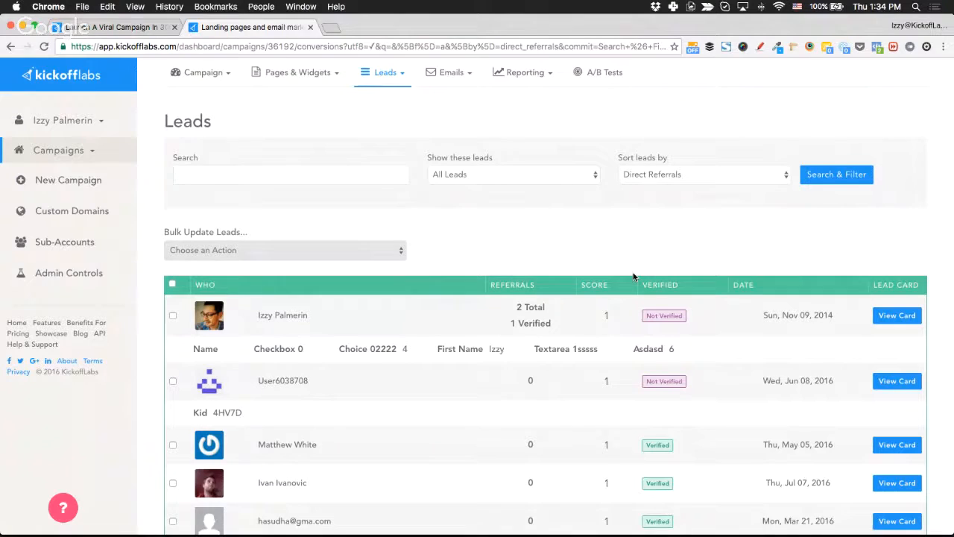
scroll(634, 277, up, 2)
Open the campaign's Advanced Fraud Prevention settings from the Campaign menu.
click(203, 119)
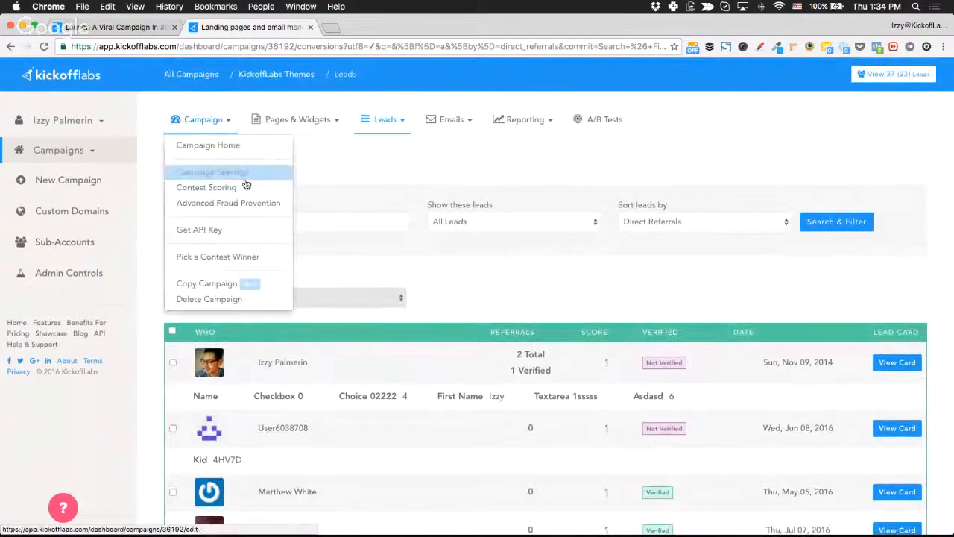
click(258, 203)
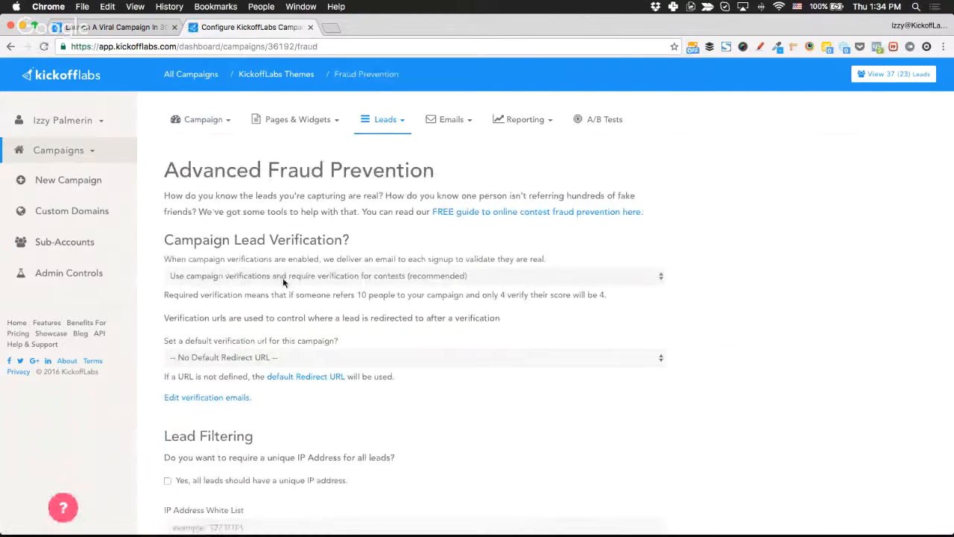
scroll(283, 277, left, 5)
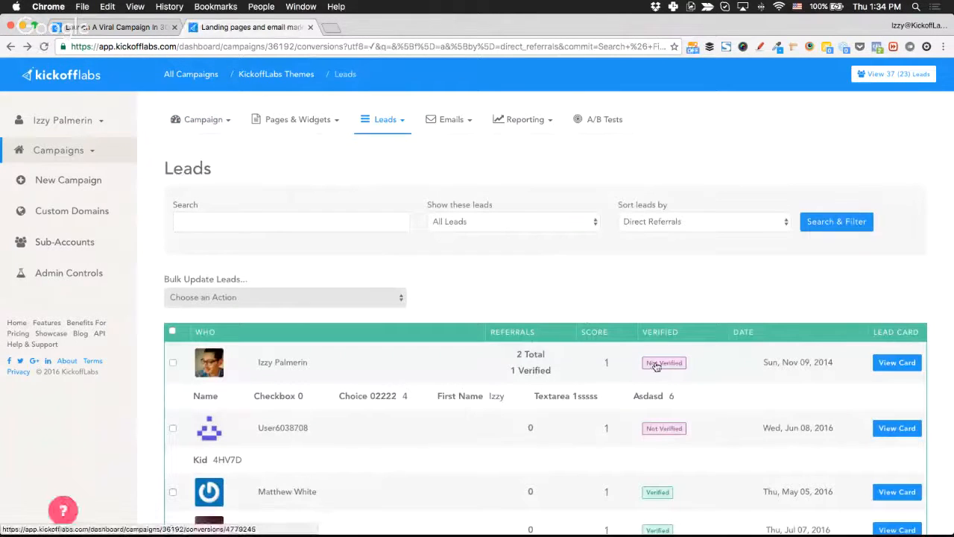
scroll(670, 436, down, 4)
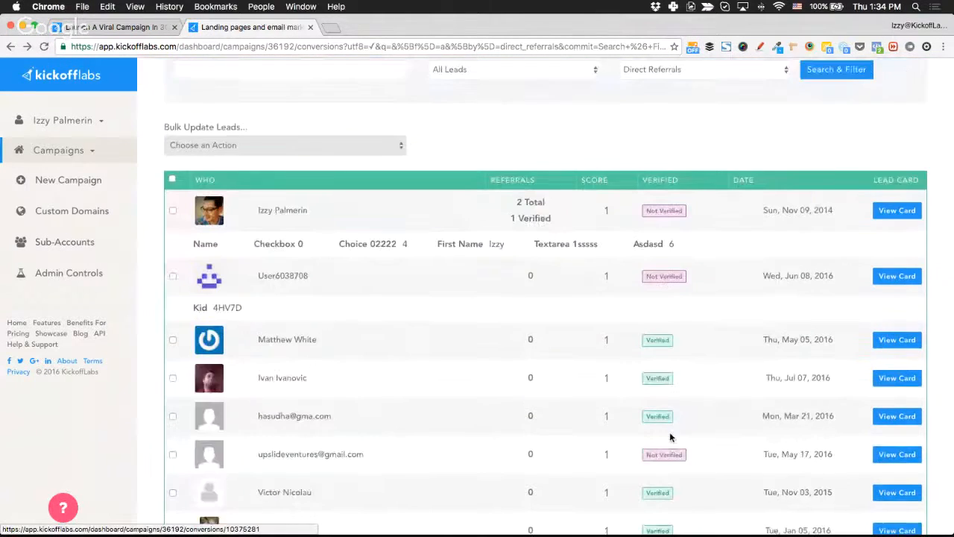
scroll(669, 438, down, 3)
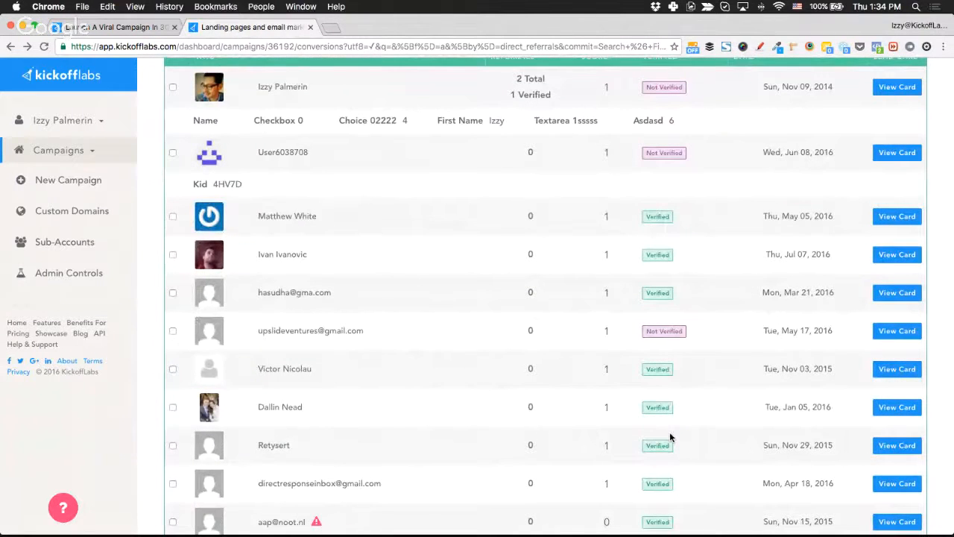
scroll(669, 437, up, 4)
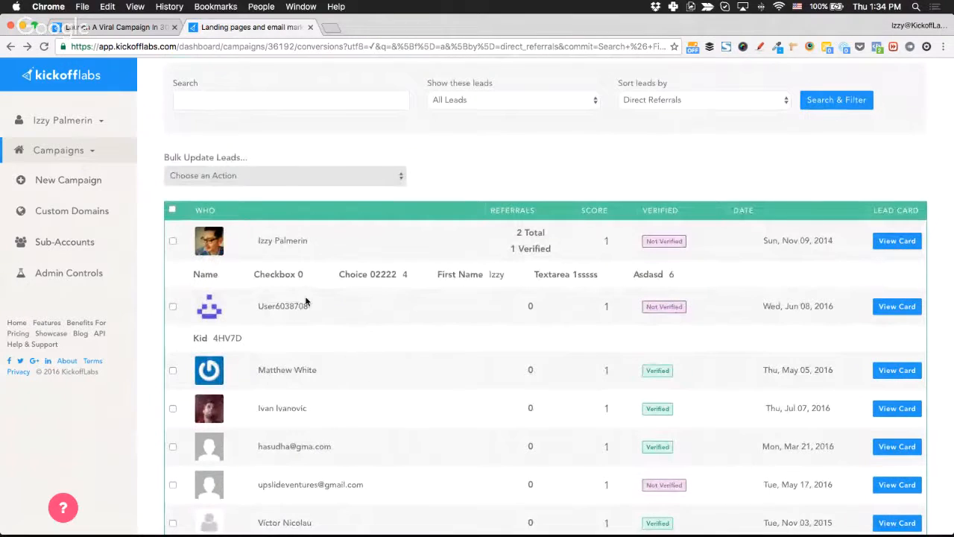
scroll(305, 385, down, 1)
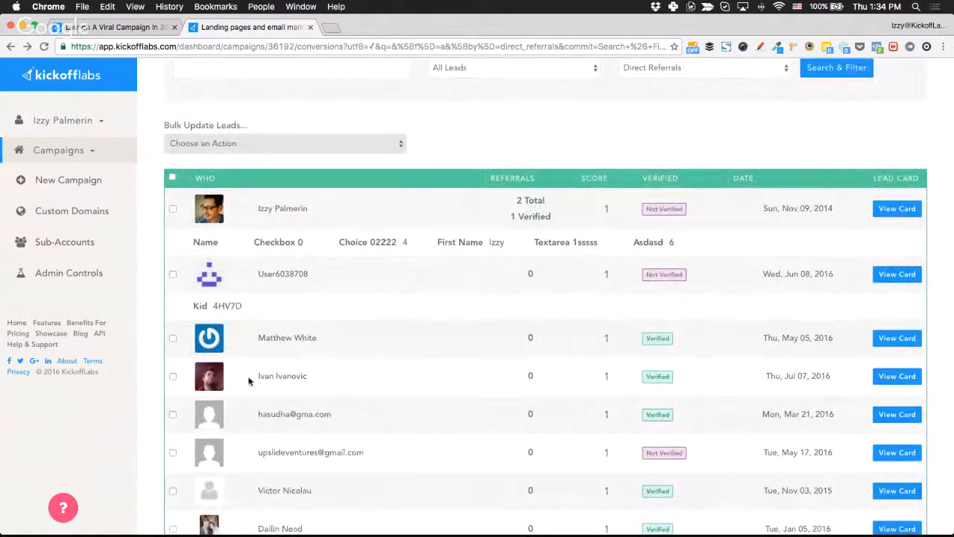
drag(262, 375, 317, 379)
click(316, 379)
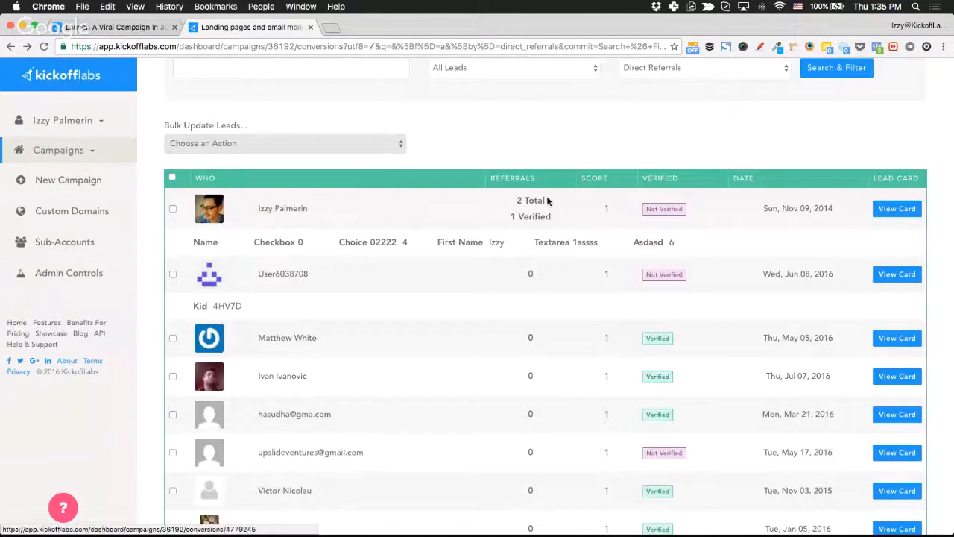
scroll(414, 280, down, 2)
scroll(414, 284, down, 2)
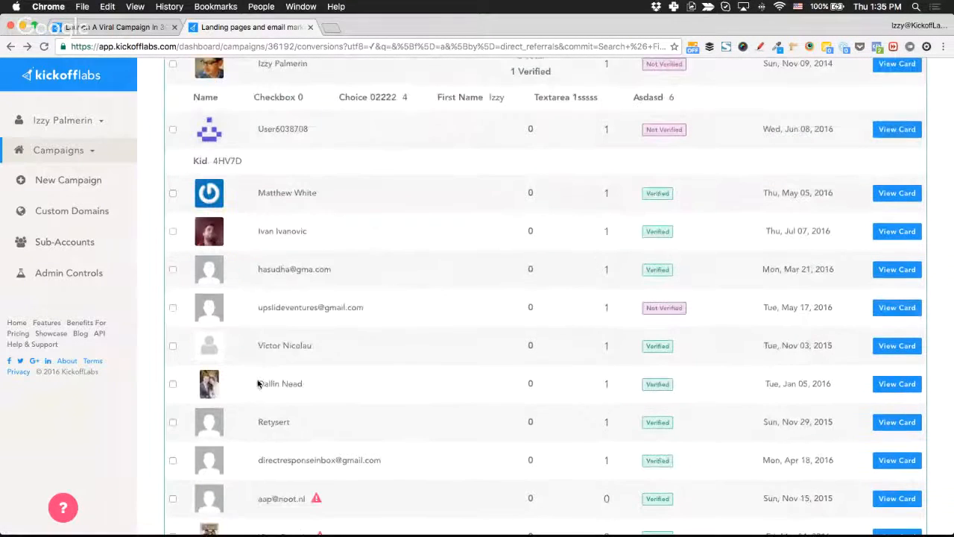
scroll(496, 319, up, 6)
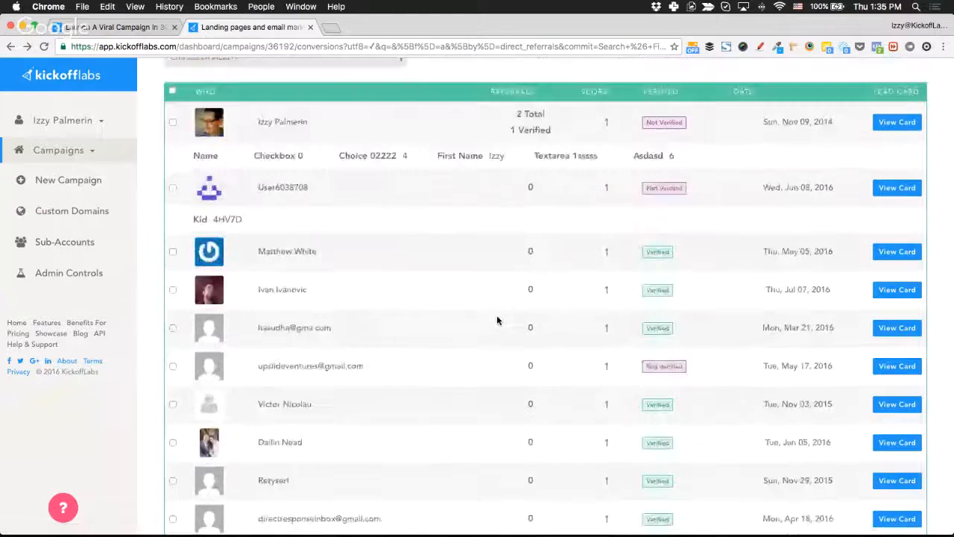
click(896, 297)
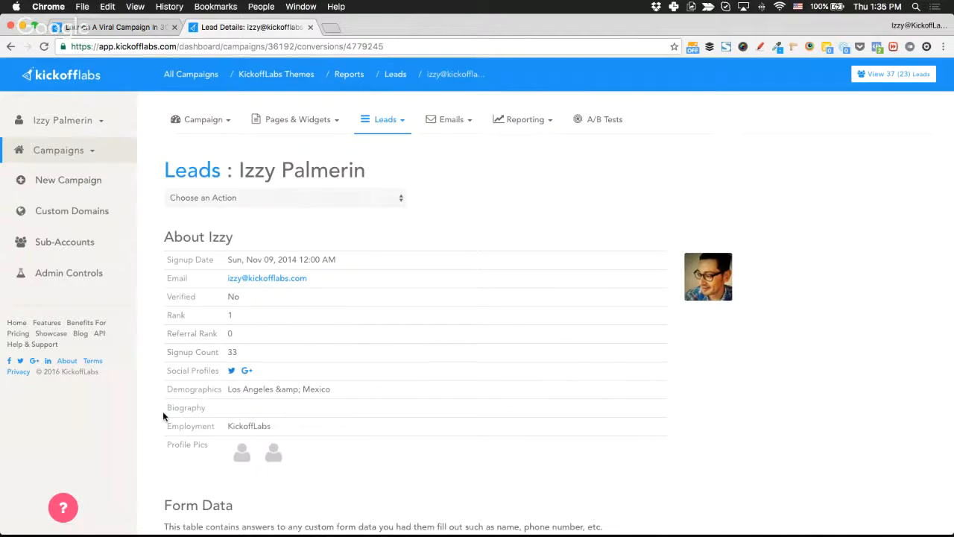
Review the top referrer's details: Nov 09, 2014 signup, rank 1, 33 signups, and form data.
scroll(163, 411, down, 3)
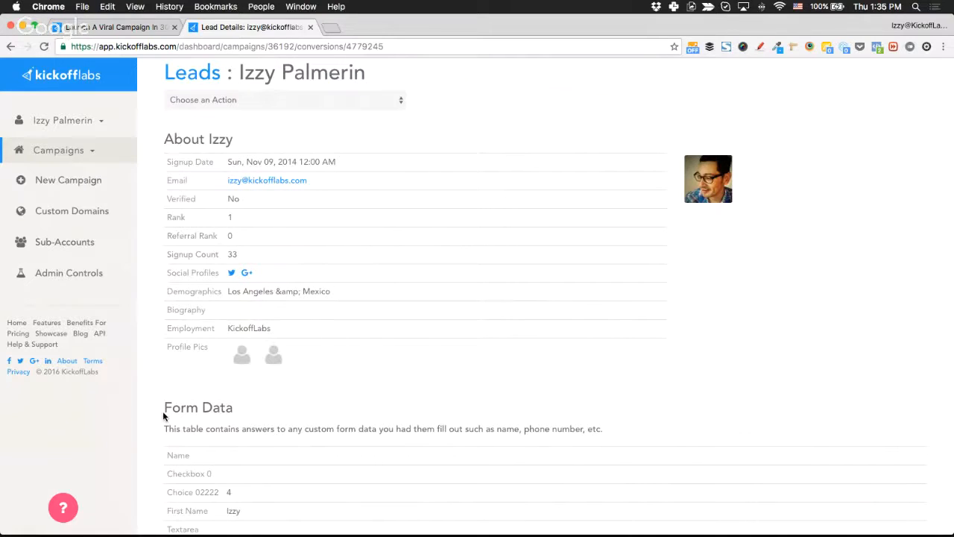
scroll(163, 411, up, 3)
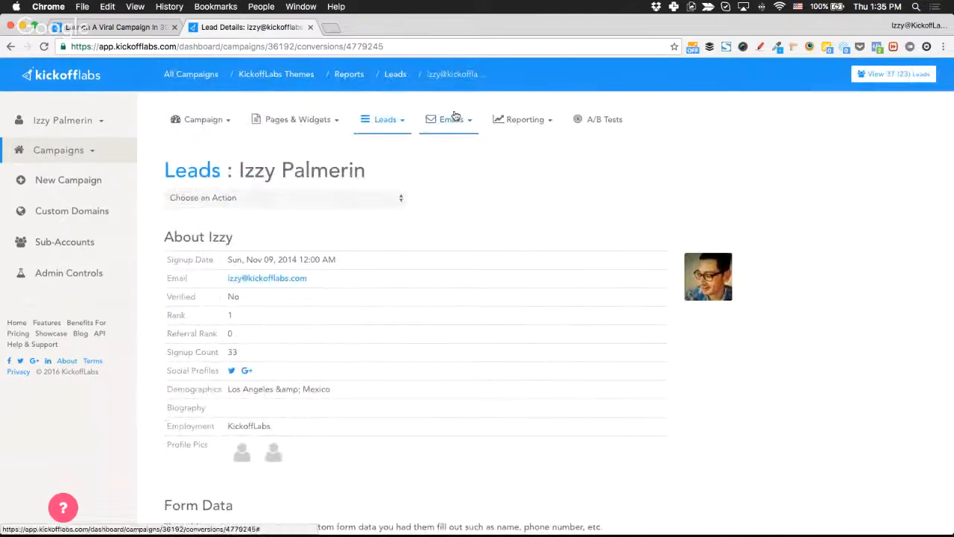
Open the campaign's Demographics report for Dec 2 to Dec 8, 2016.
click(513, 121)
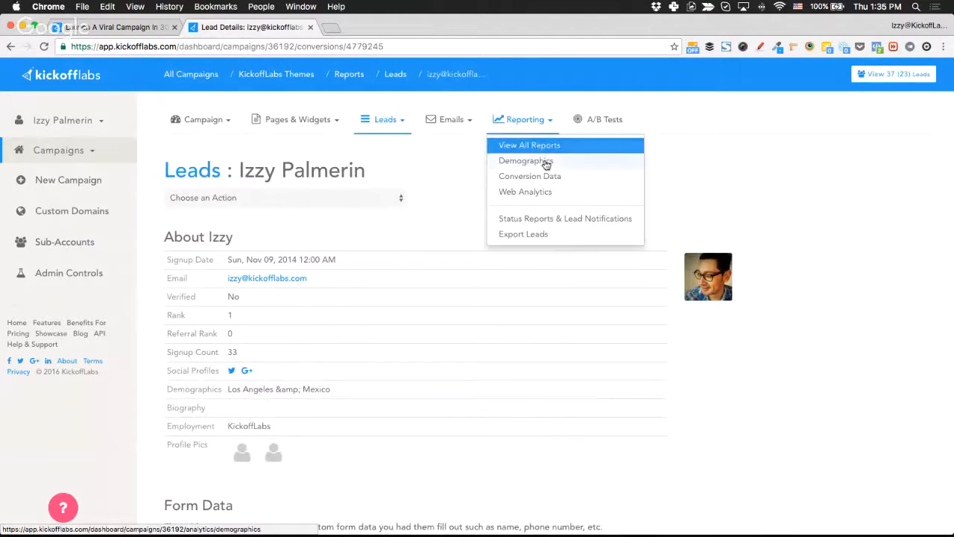
click(573, 165)
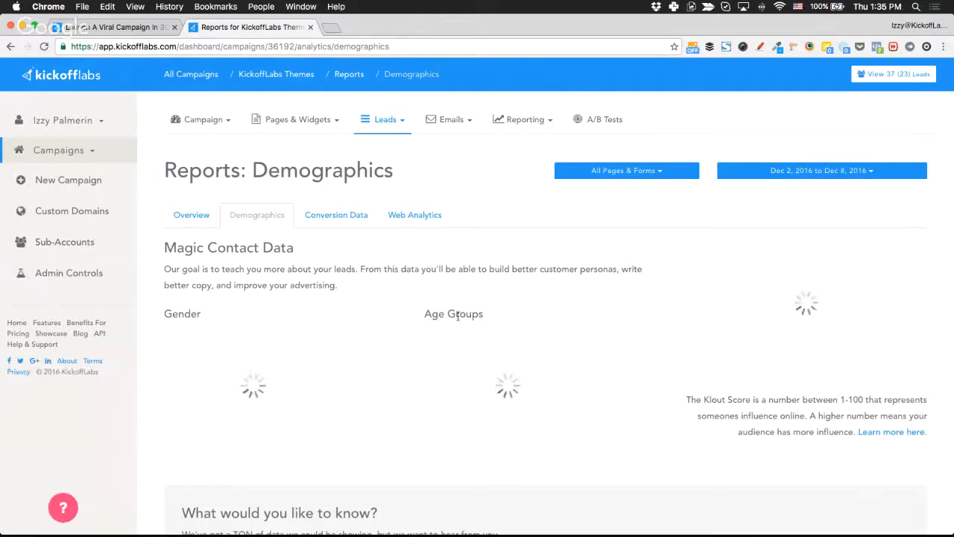
scroll(550, 224, down, 2)
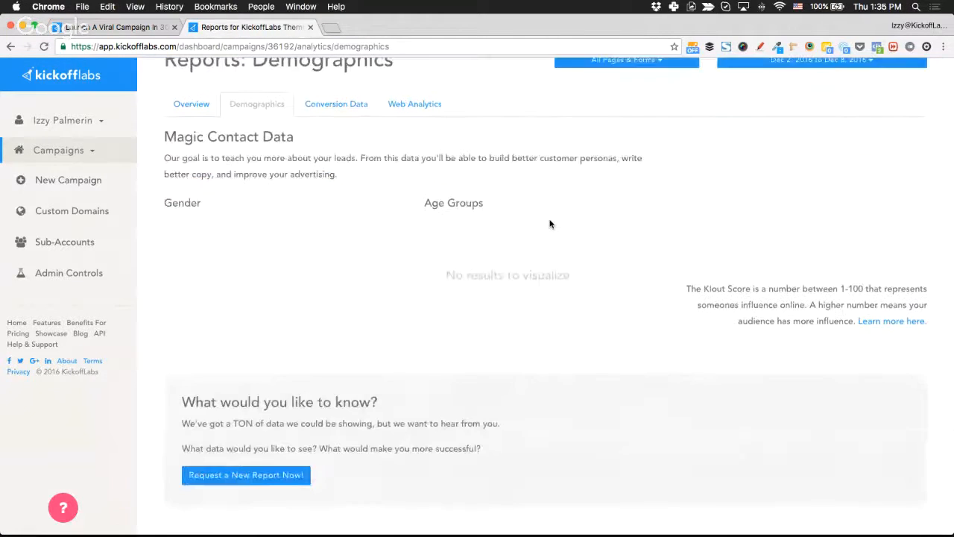
scroll(550, 223, up, 2)
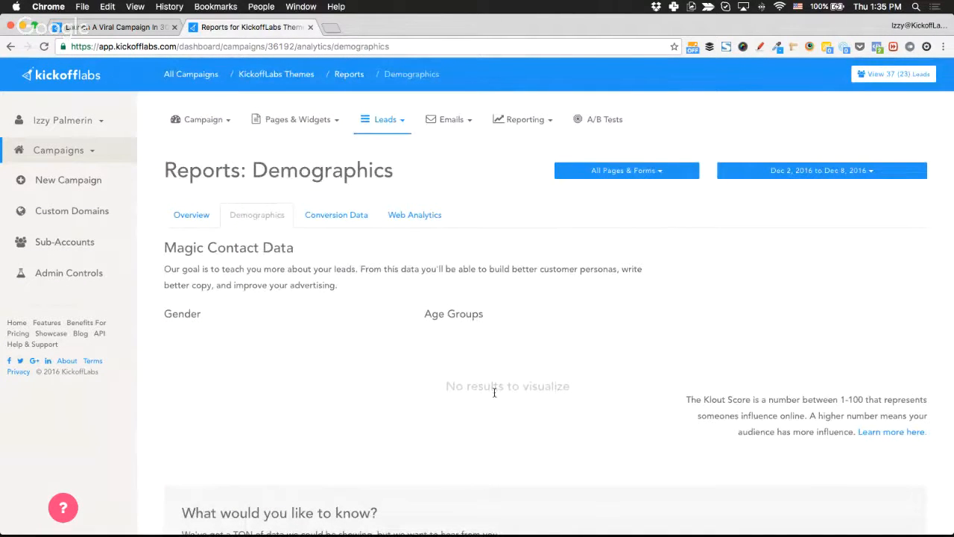
Highlight the 'No results to visualize' message for gender and age groups.
drag(442, 386, 576, 388)
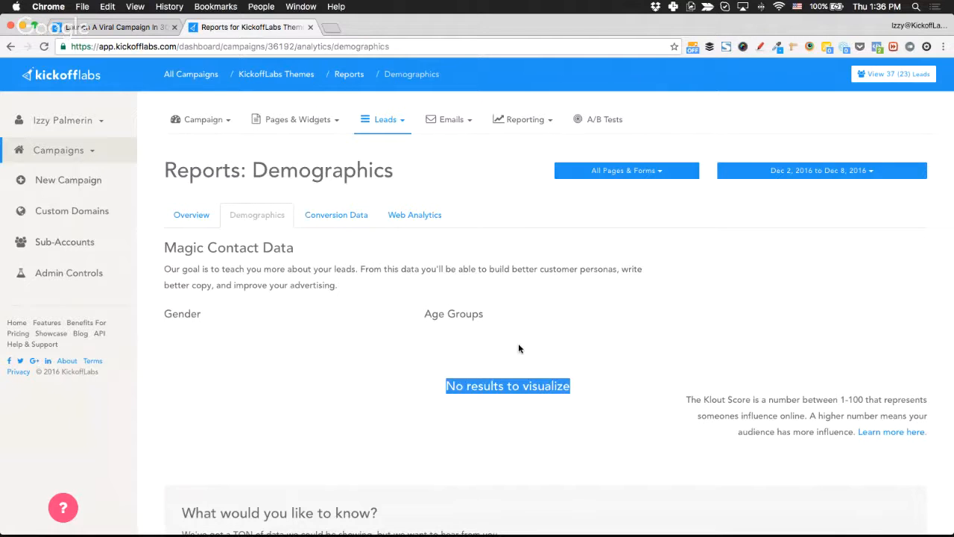
scroll(520, 348, down, 5)
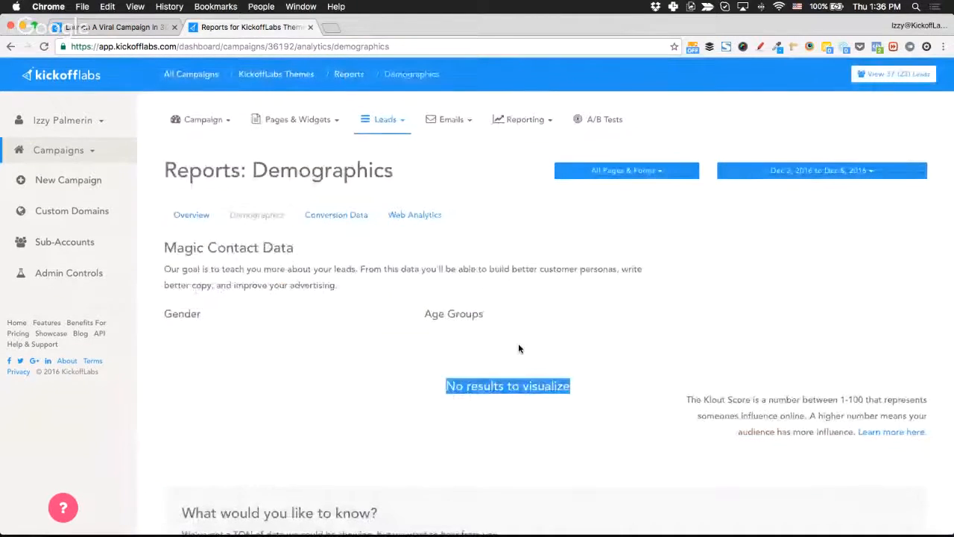
click(506, 120)
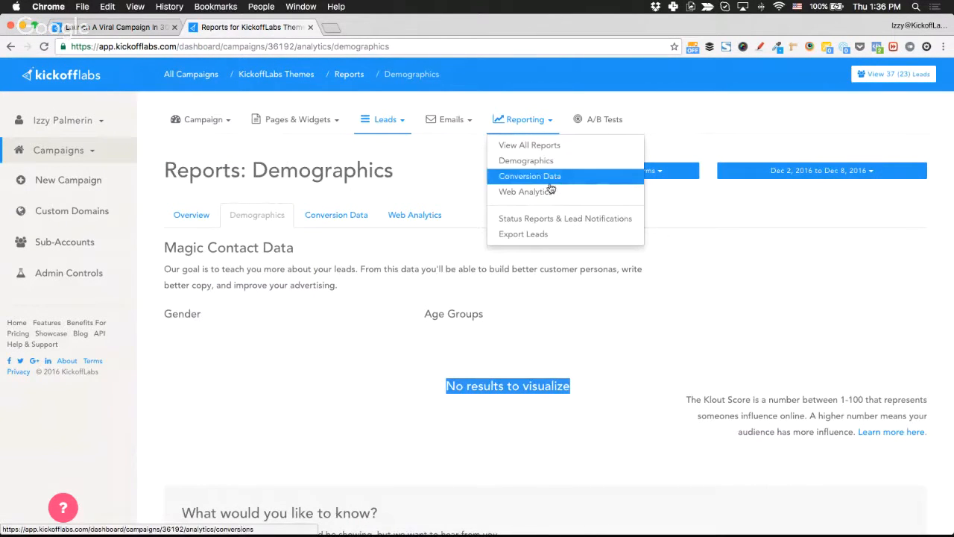
Review the Reports Overview: 0% conversion rate, 0% viral boost and 7 total views.
click(555, 147)
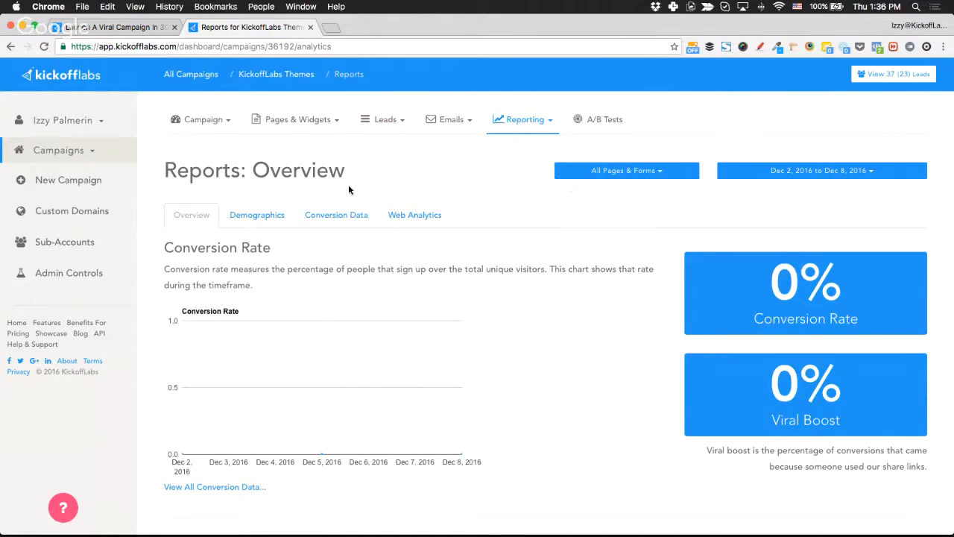
scroll(180, 399, down, 2)
scroll(180, 399, down, 10)
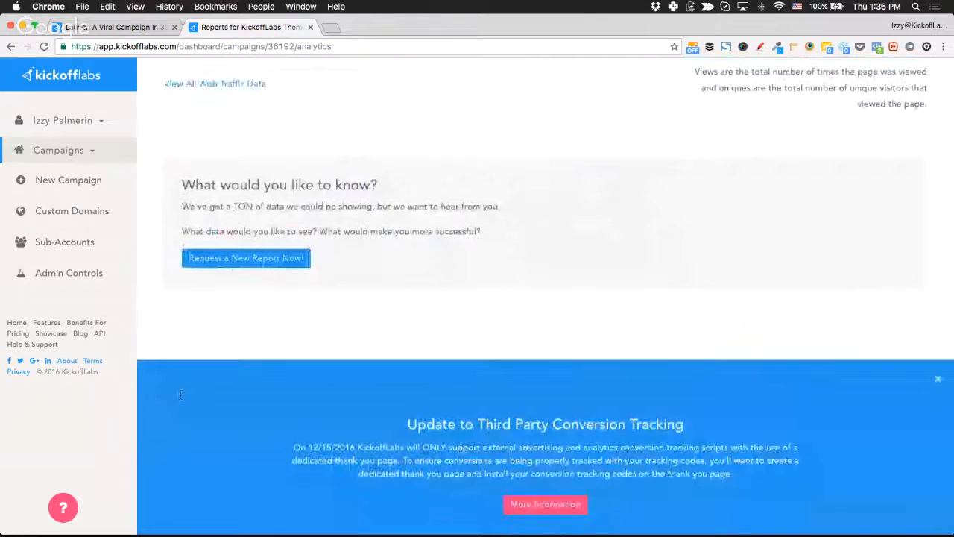
scroll(180, 395, up, 5)
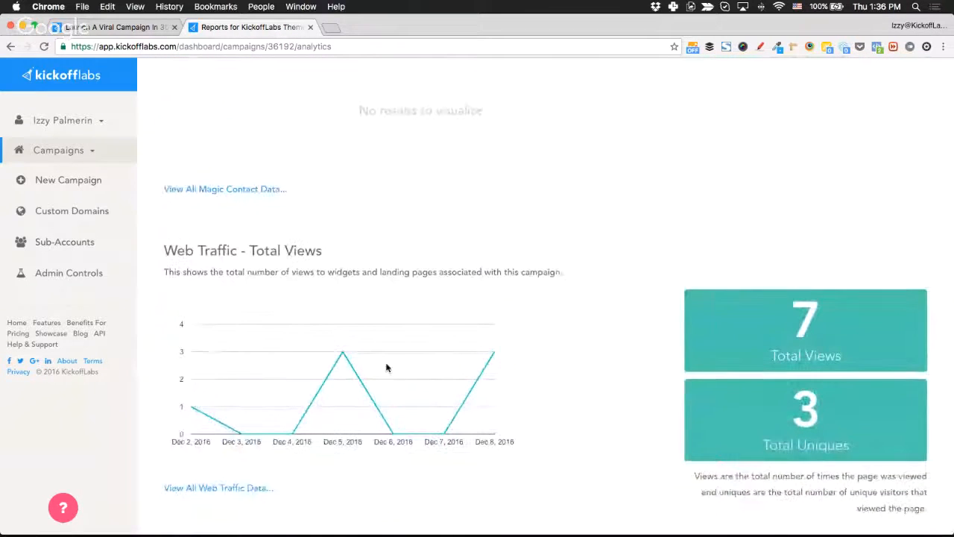
scroll(563, 329, up, 10)
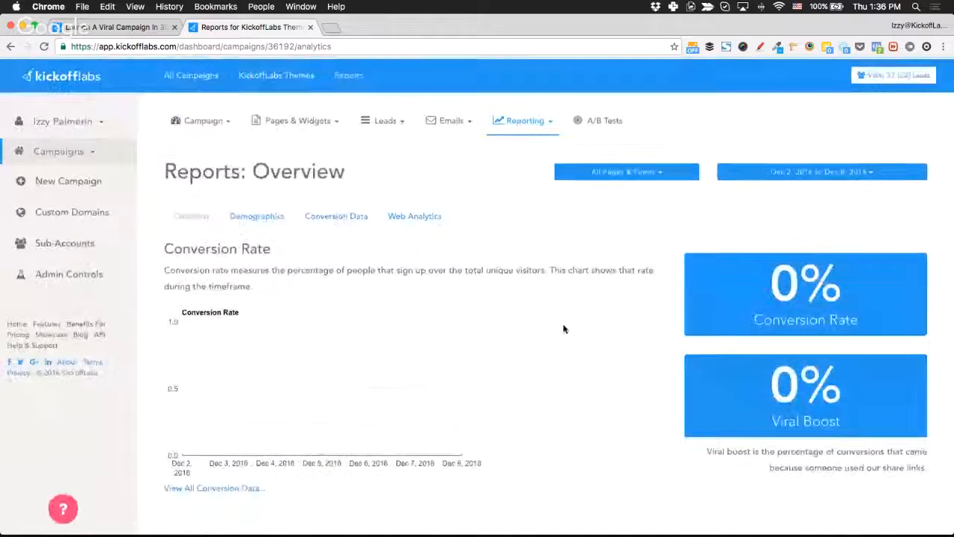
click(277, 79)
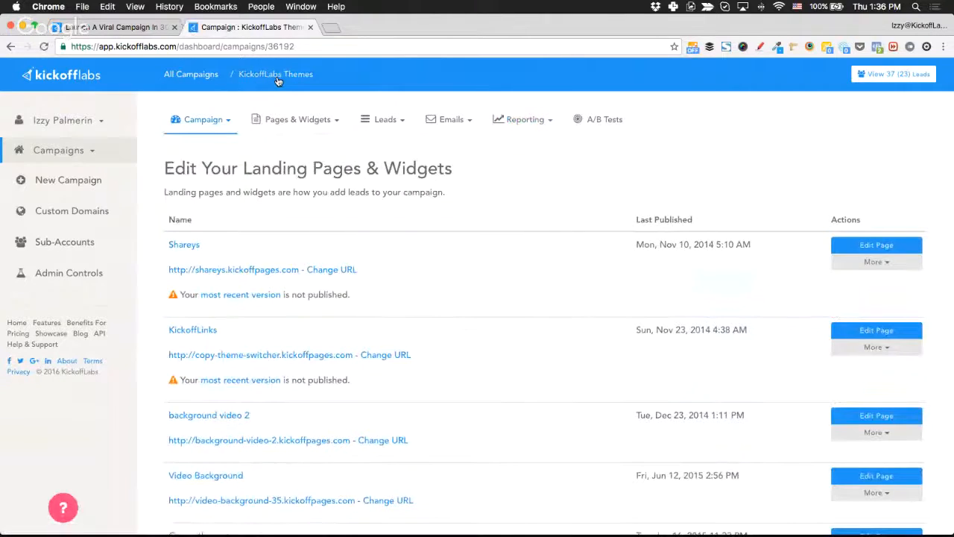
click(115, 26)
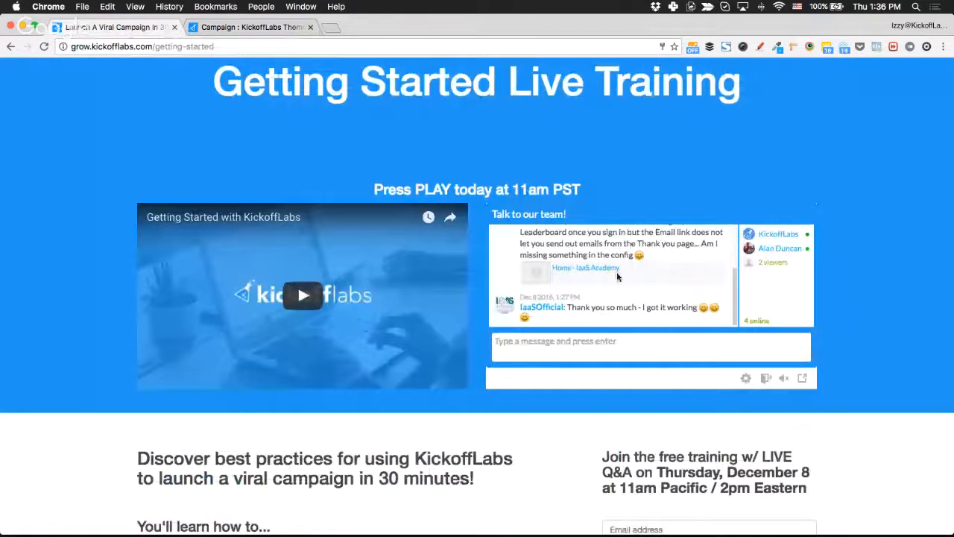
scroll(88, 224, down, 1)
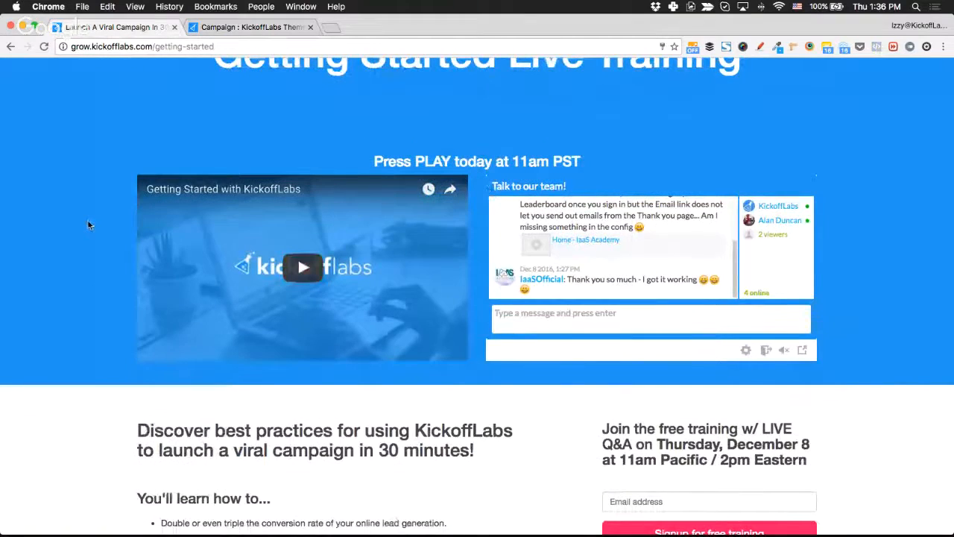
scroll(88, 225, up, 4)
click(254, 27)
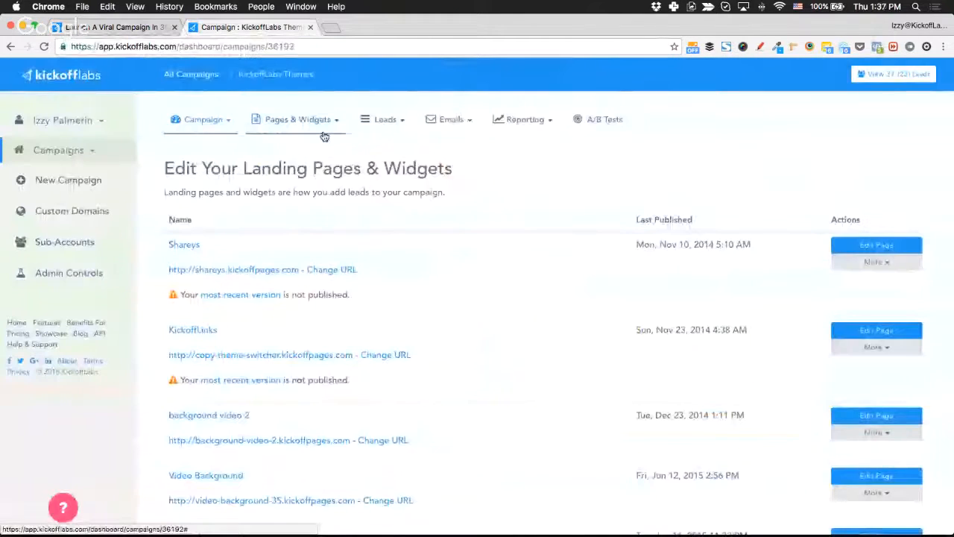
Load exeq.io in a new browser tab.
key(ctrl+t)
text(exeq.io)
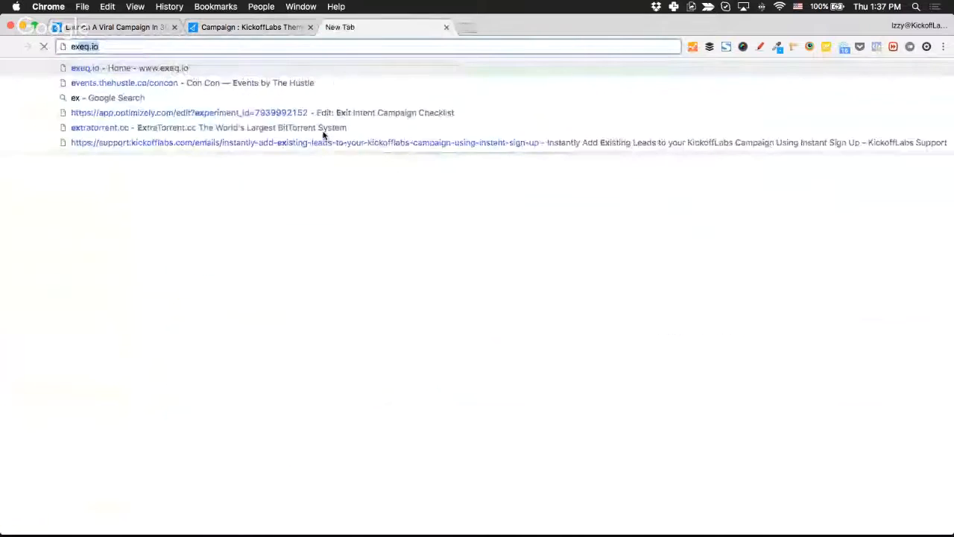
key(Return)
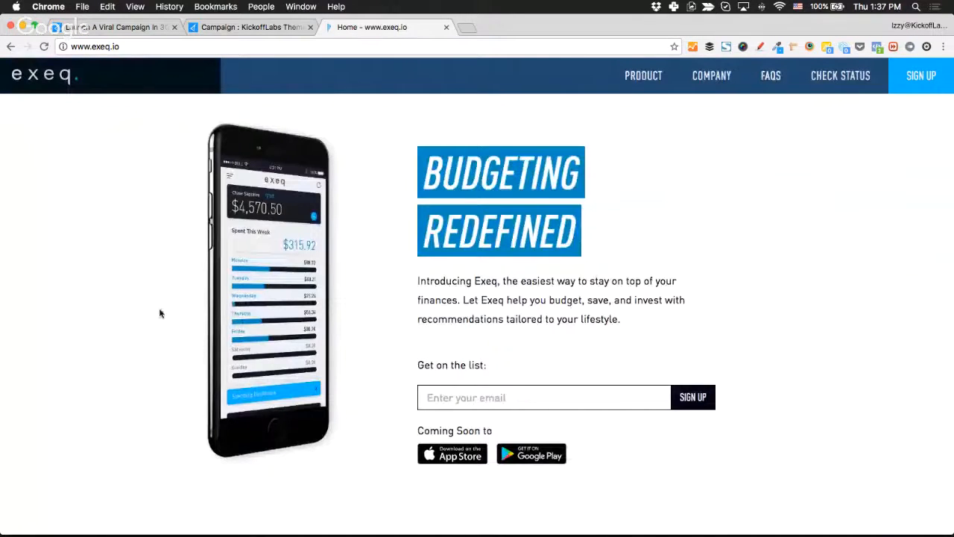
Scroll through the Budgeting Redefined home page sections and back up.
scroll(159, 313, down, 3)
scroll(159, 313, up, 3)
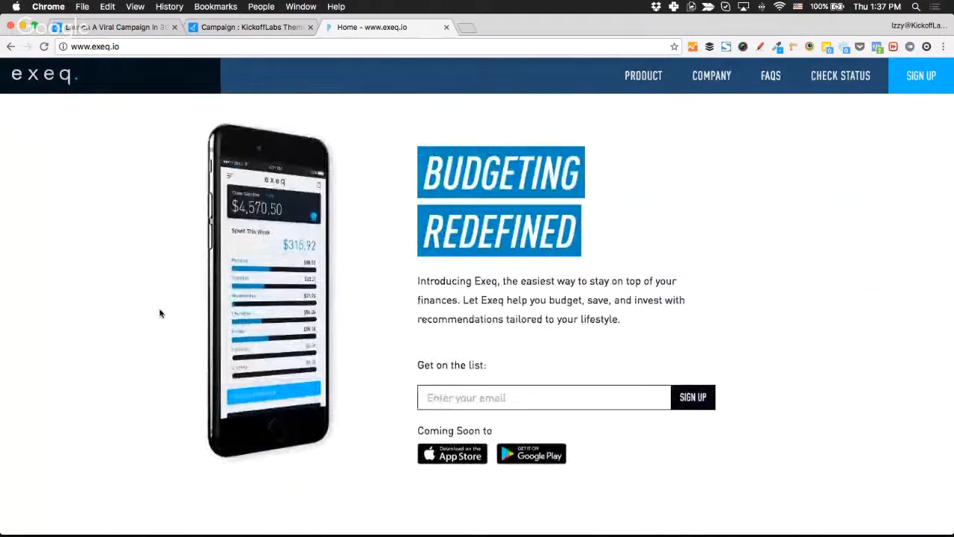
scroll(159, 313, down, 12)
scroll(160, 313, down, 12)
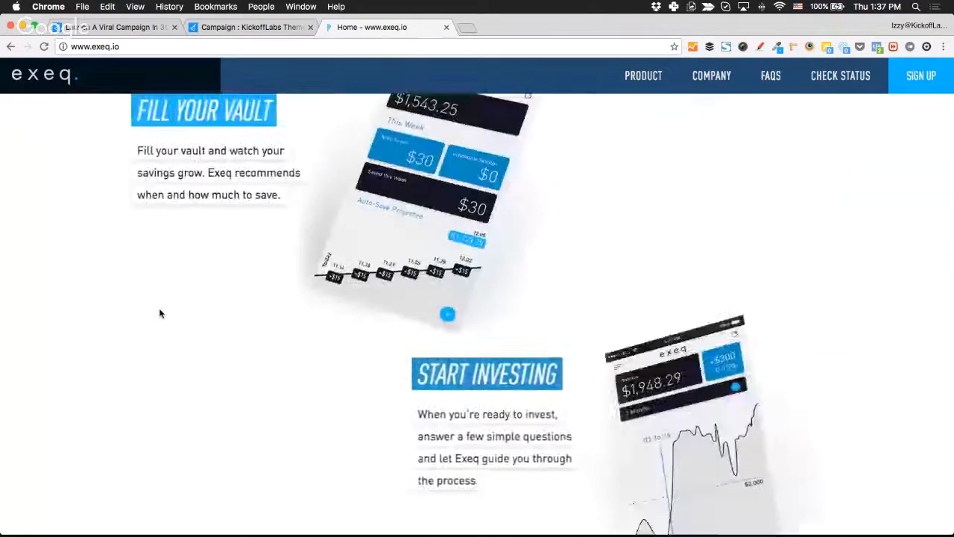
scroll(160, 313, down, 15)
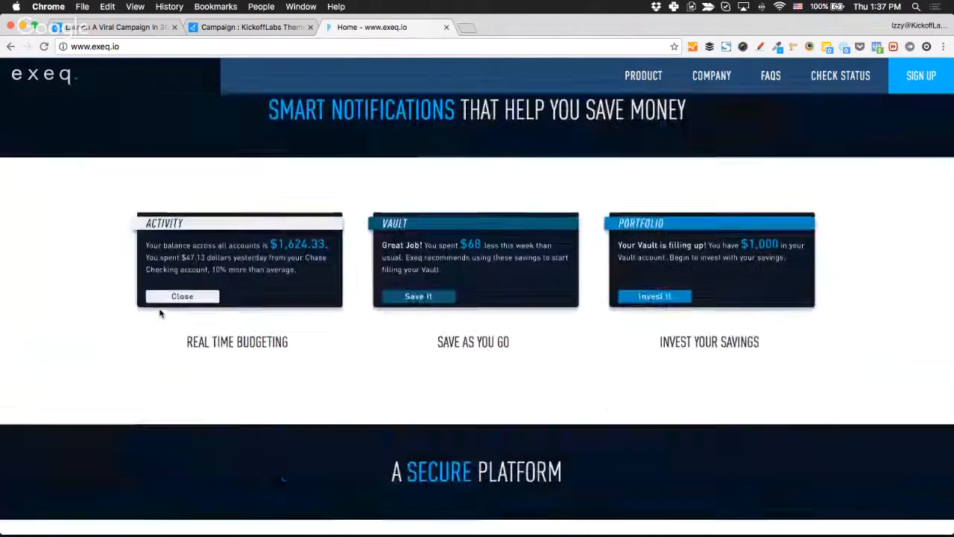
scroll(160, 313, up, 20)
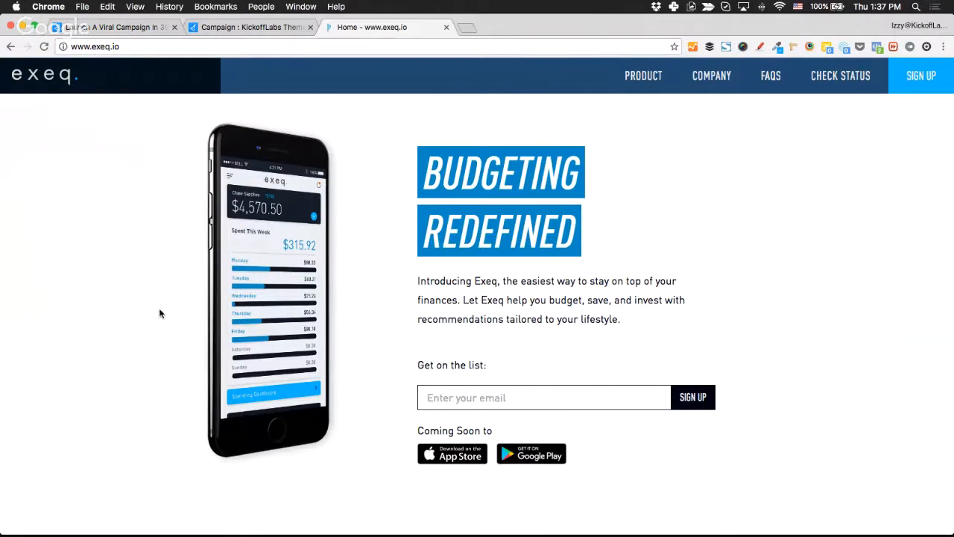
Sign up for the exeq.io waitlist with the user's email address.
click(521, 397)
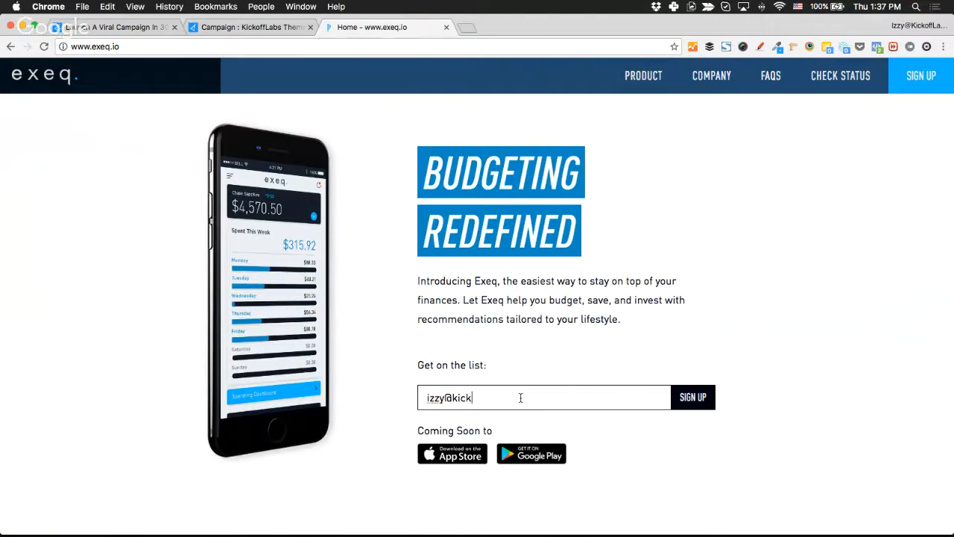
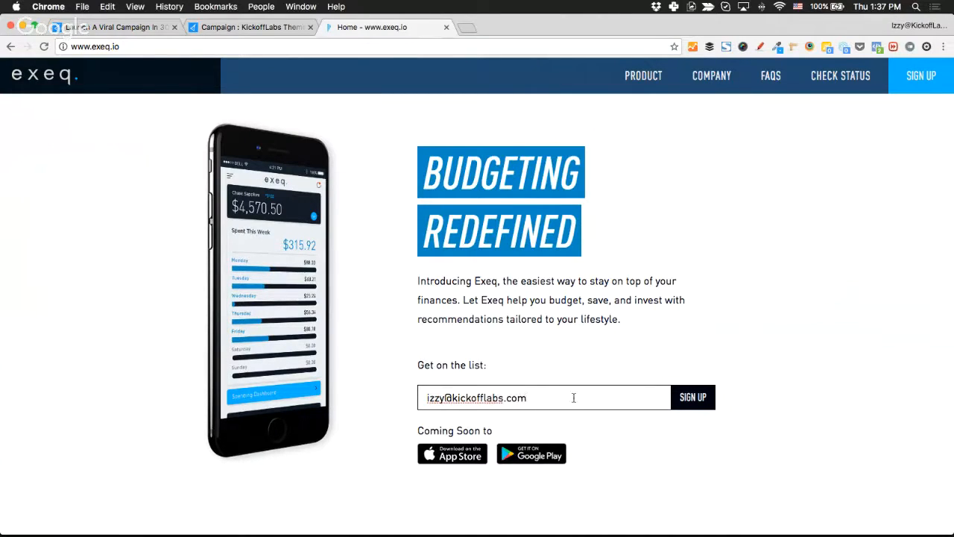
click(695, 397)
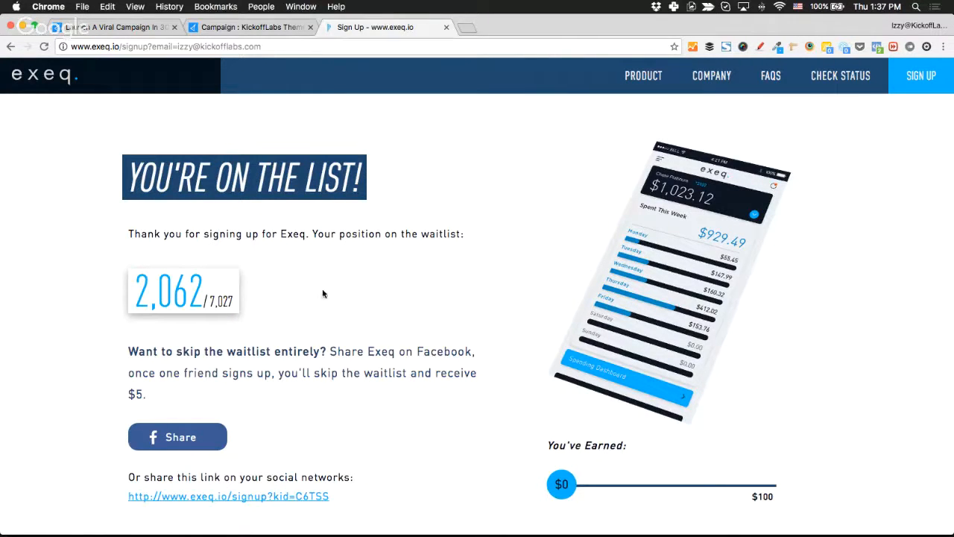
Scroll the confirmation showing waitlist position 2,062 of 7,027 and the share link.
scroll(100, 309, down, 1)
scroll(99, 313, down, 1)
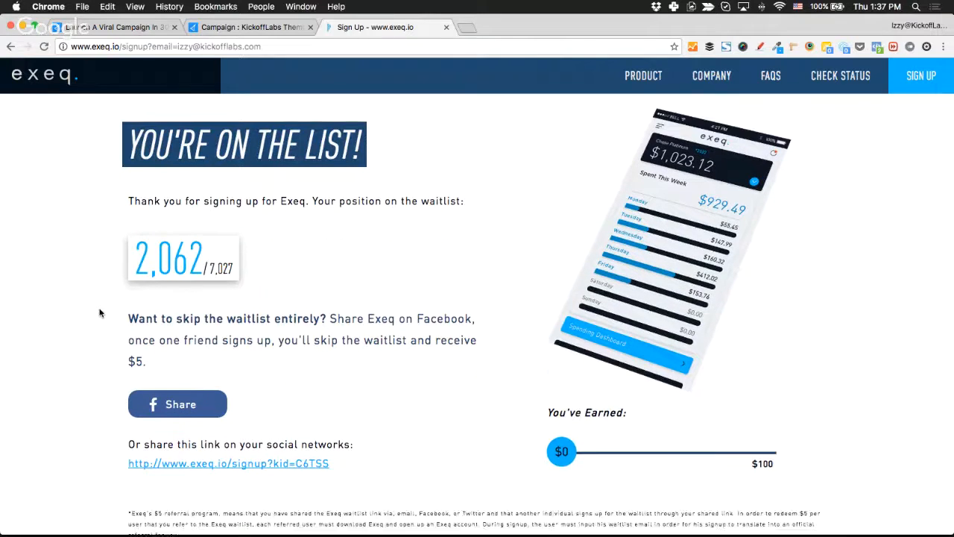
scroll(99, 313, down, 1)
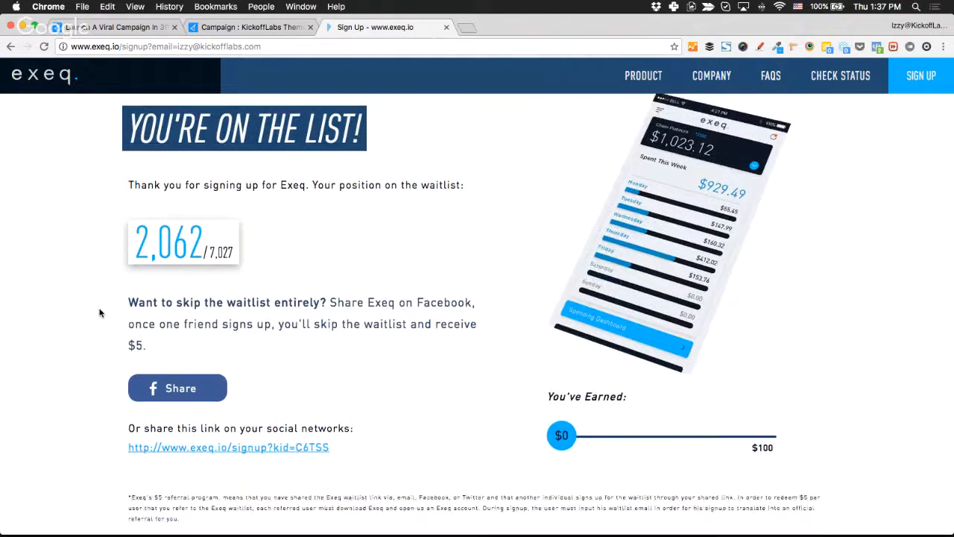
scroll(99, 312, down, 1)
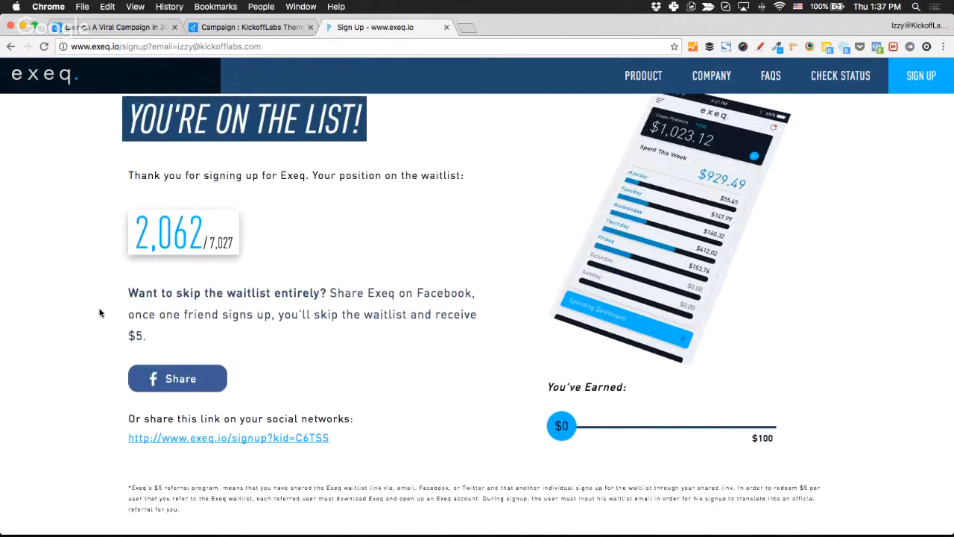
scroll(99, 312, down, 1)
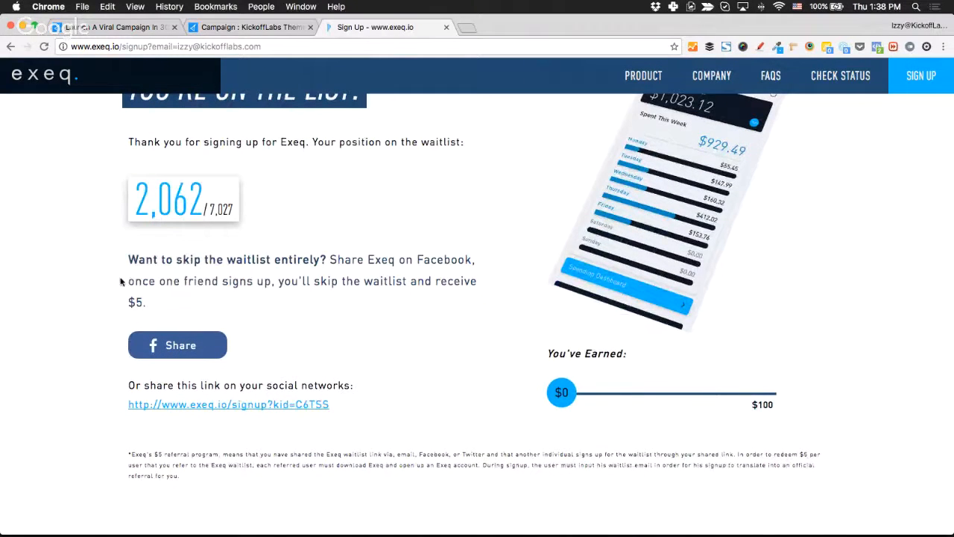
click(204, 348)
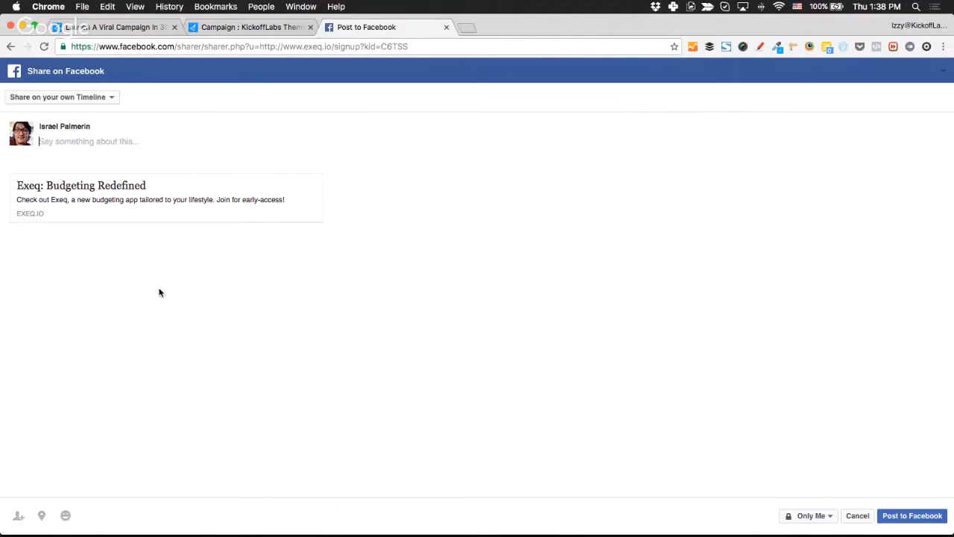
scroll(165, 163, left, 5)
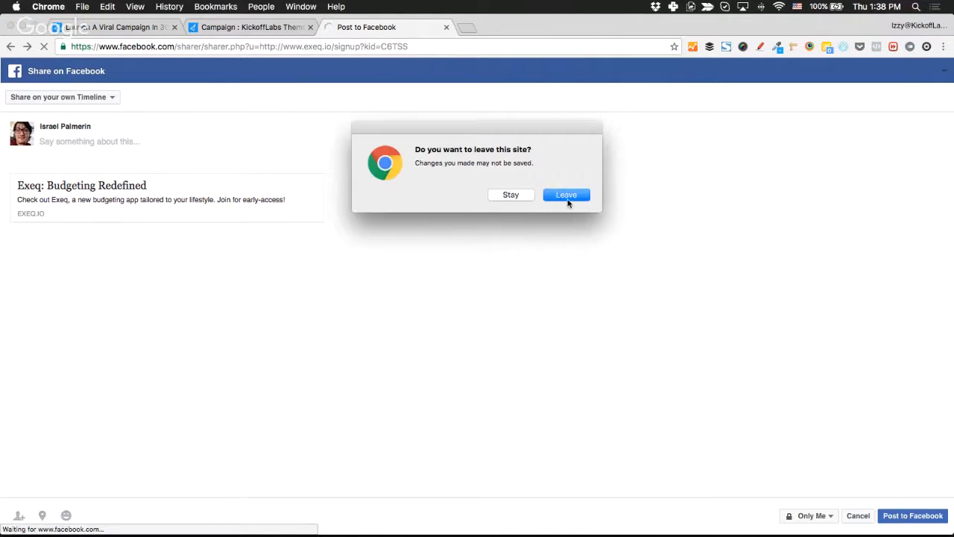
click(569, 197)
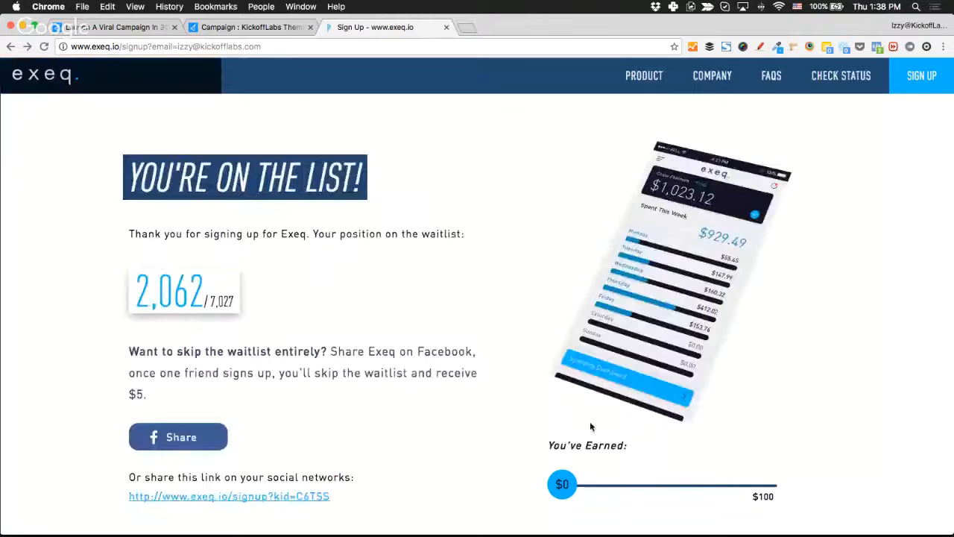
Close the exeq.io tab and open grow.kickofflabs.com/checklist-download in a new tab.
key(super+w)
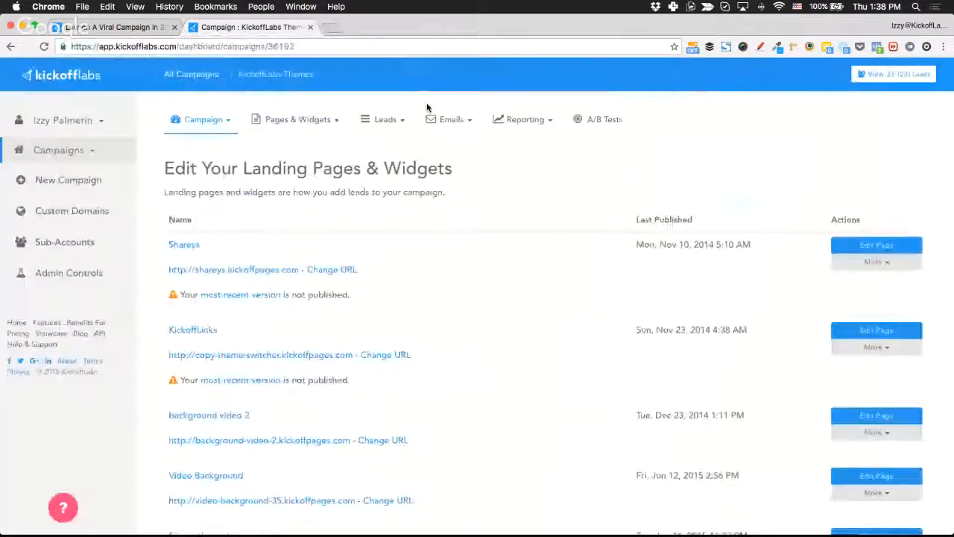
key(super+t)
text(chkl)
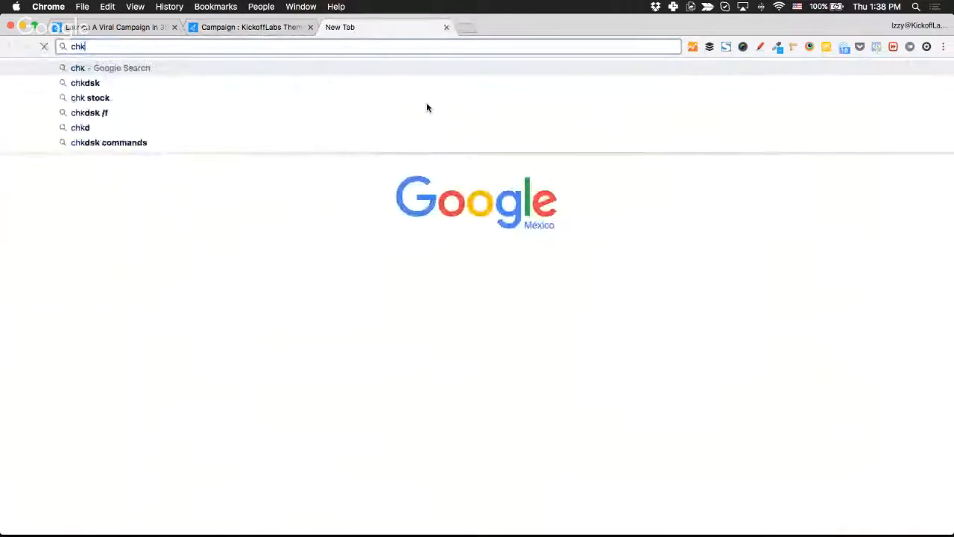
key(BackSpace)
key(BackSpace)
text(ecafe.ucsd.edu)
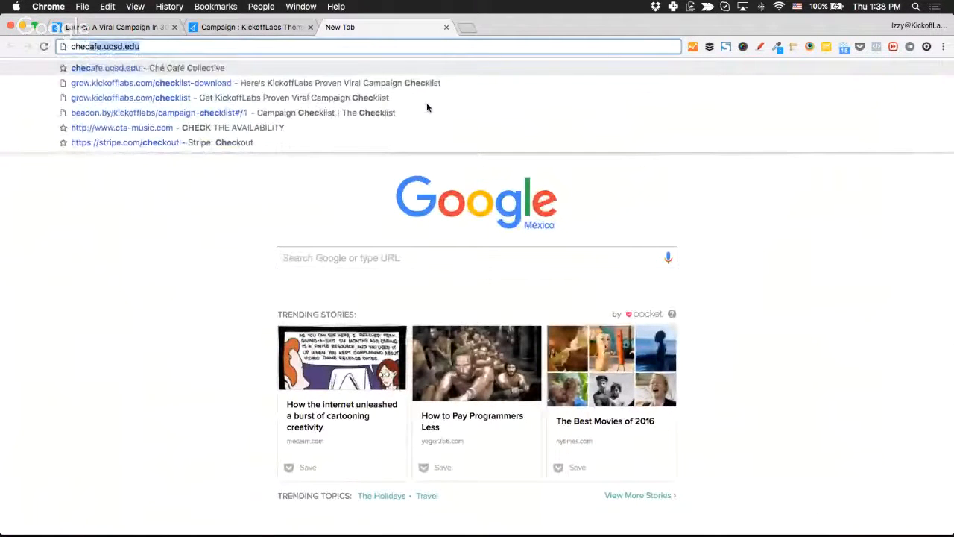
key(Down)
key(Return)
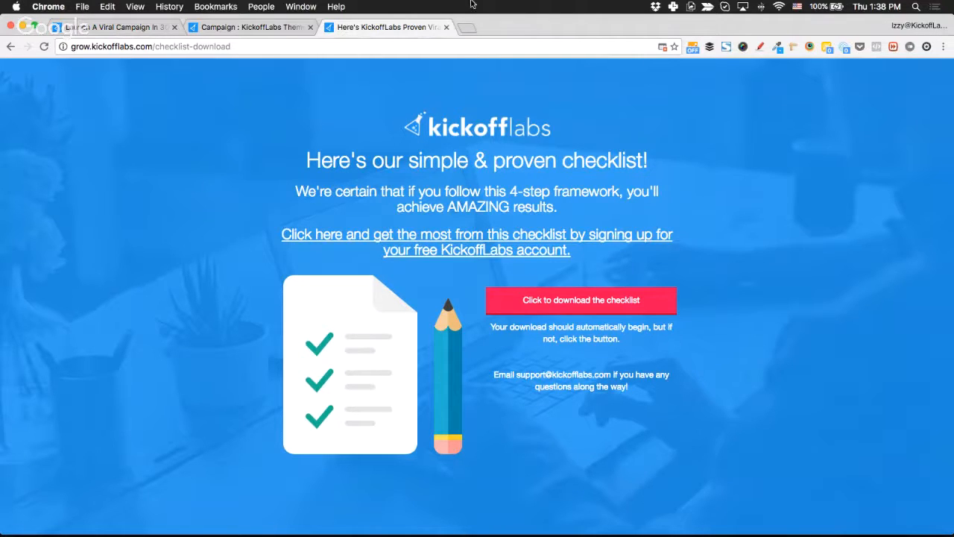
Copy the checklist page URL and post it in the live training chat.
double_click(366, 47)
triple_click(366, 46)
key(cmd+c)
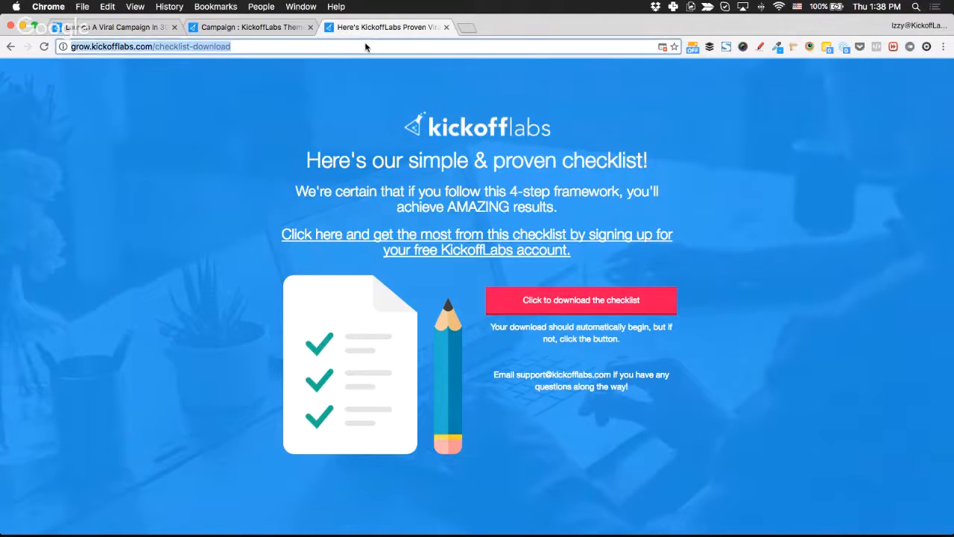
click(141, 28)
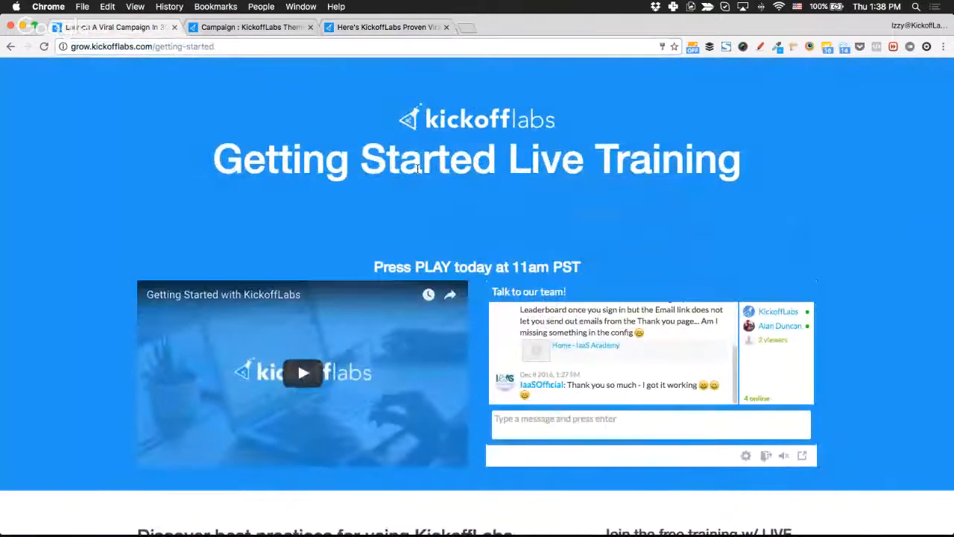
click(549, 415)
key(cmd+v)
key(Return)
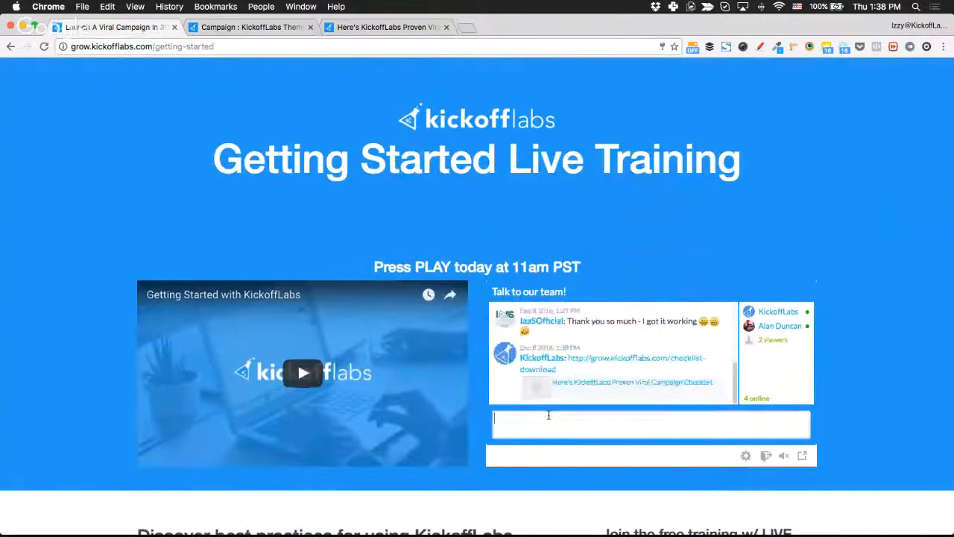
click(185, 212)
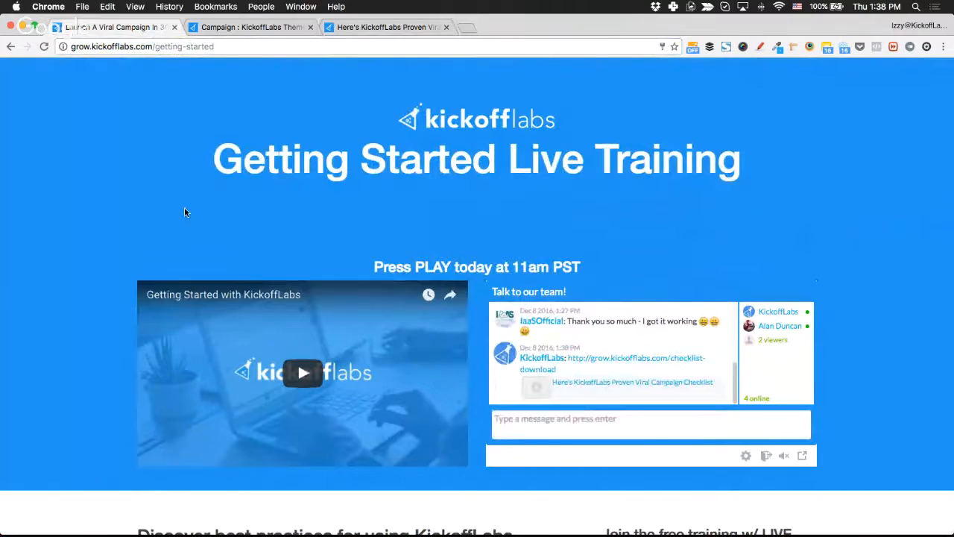
click(402, 29)
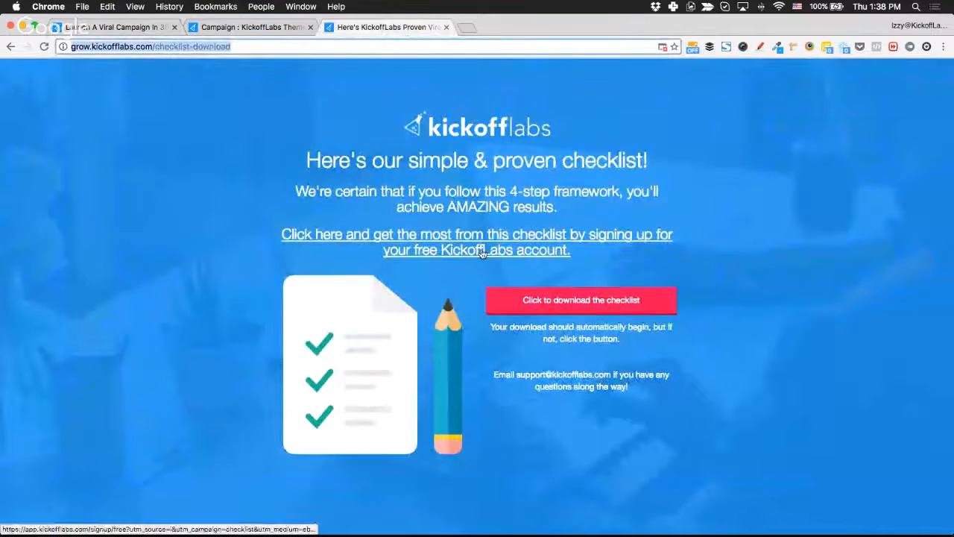